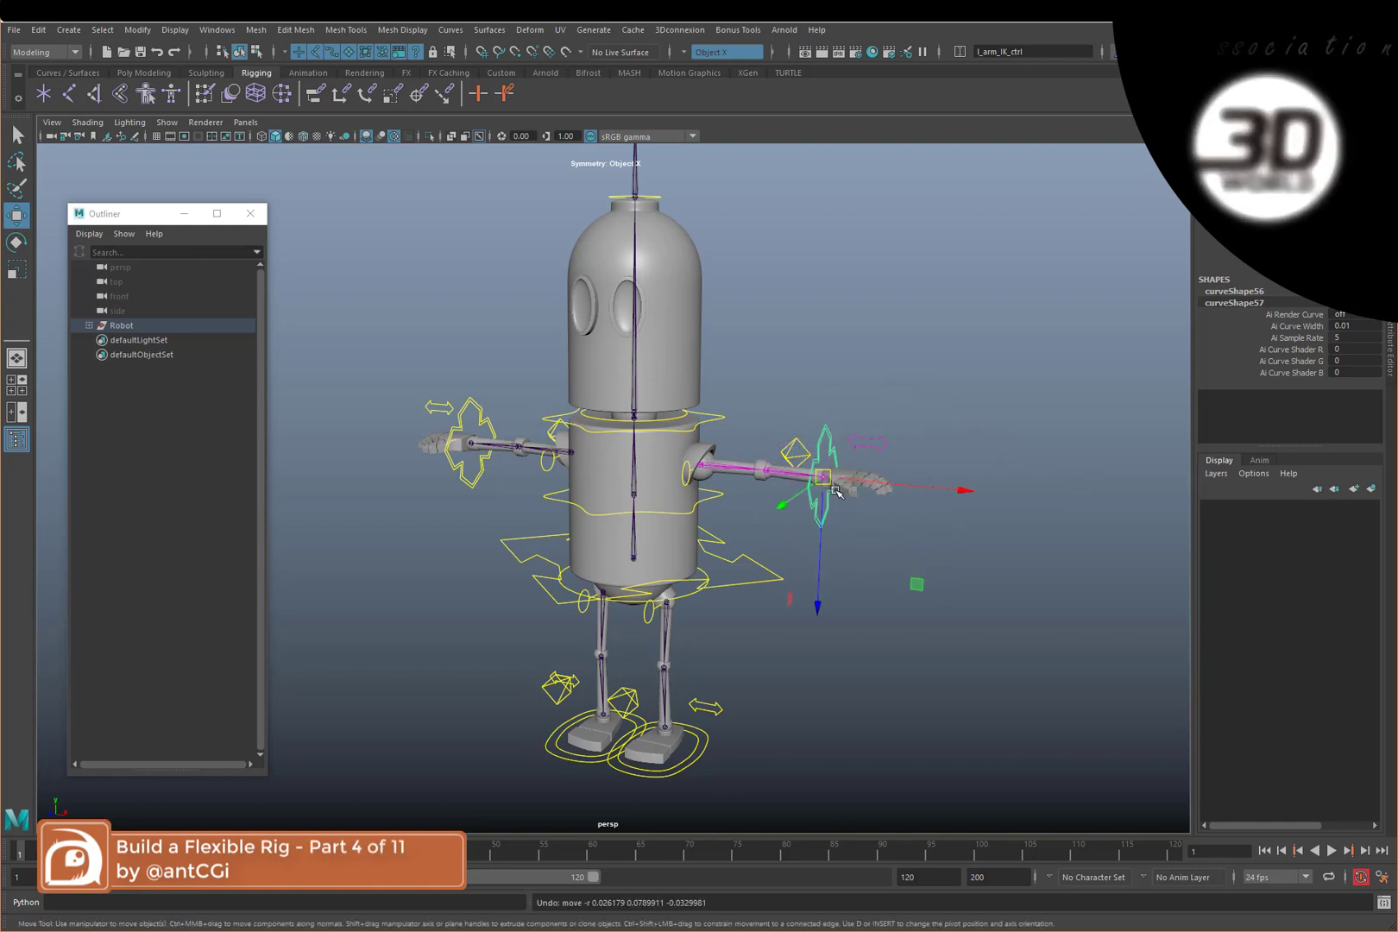
Step: Test the robot's right arm and foot IK controls by moving each one and undoing the move
click(477, 442)
drag(479, 443, 339, 381)
key(ctrl+z)
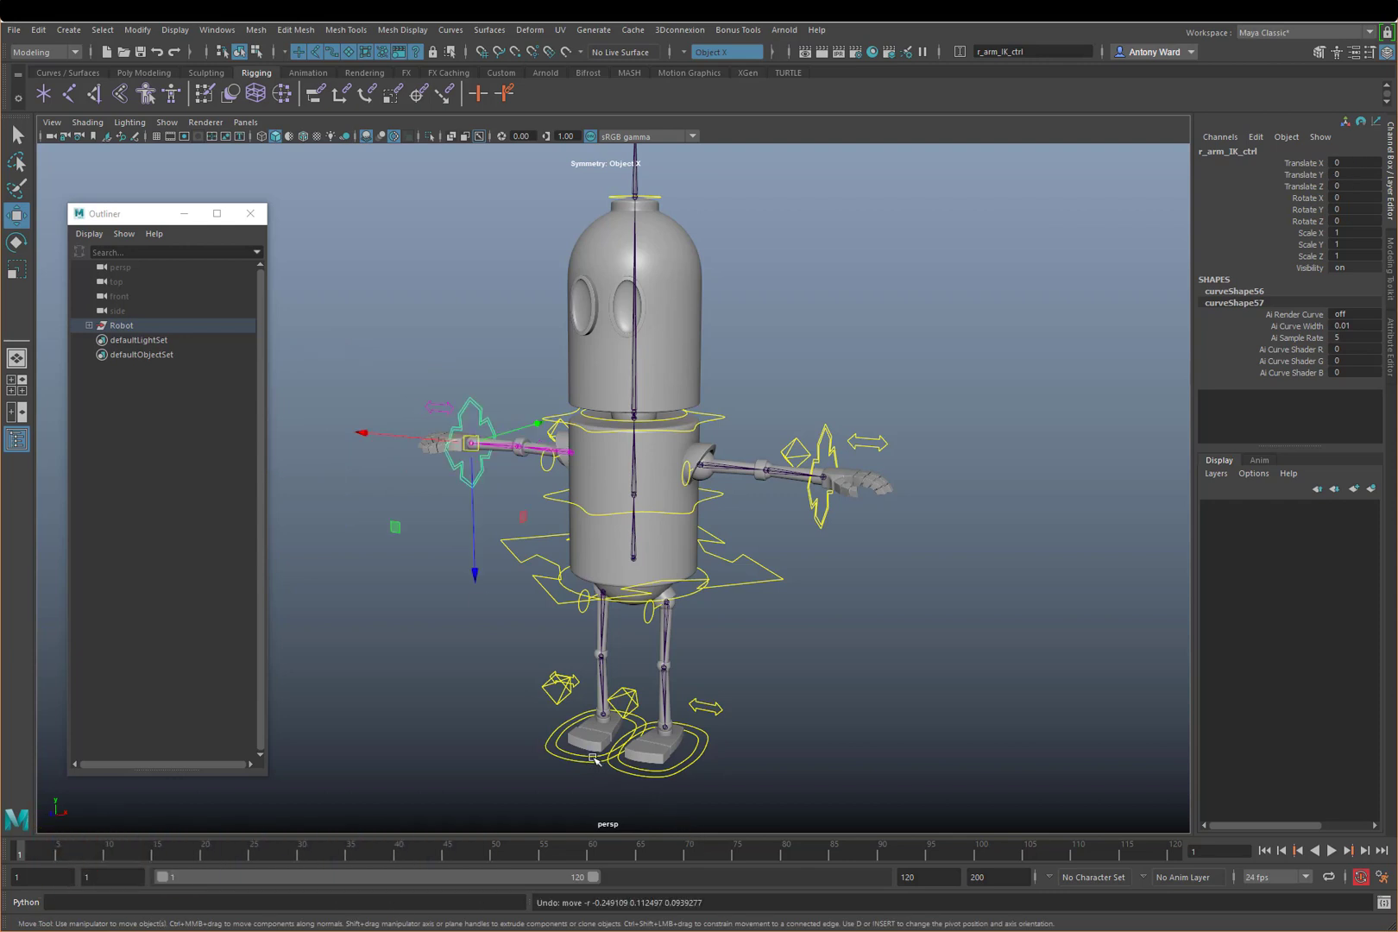
click(596, 766)
mouse_move(609, 725)
mouse_down()
mouse_move(585, 716)
mouse_move(518, 747)
mouse_move(613, 764)
mouse_move(623, 691)
mouse_move(556, 730)
mouse_move(608, 701)
mouse_up()
key(ctrl+z)
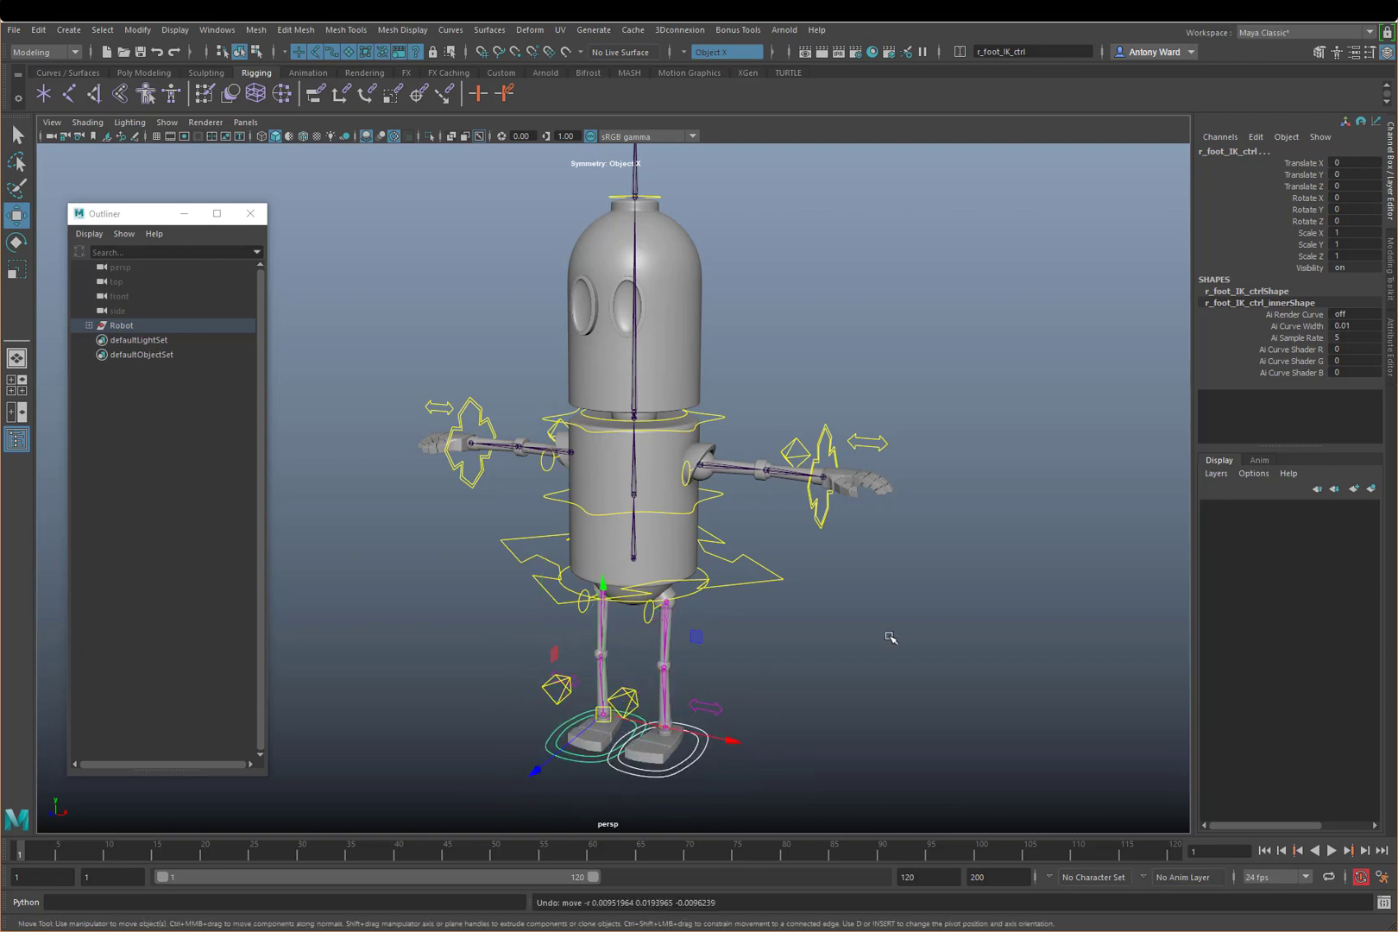
click(825, 612)
Step: Expand the Robot group's skeleton, controls and spine_icons groups in the Outliner and select spine_icons
click(87, 325)
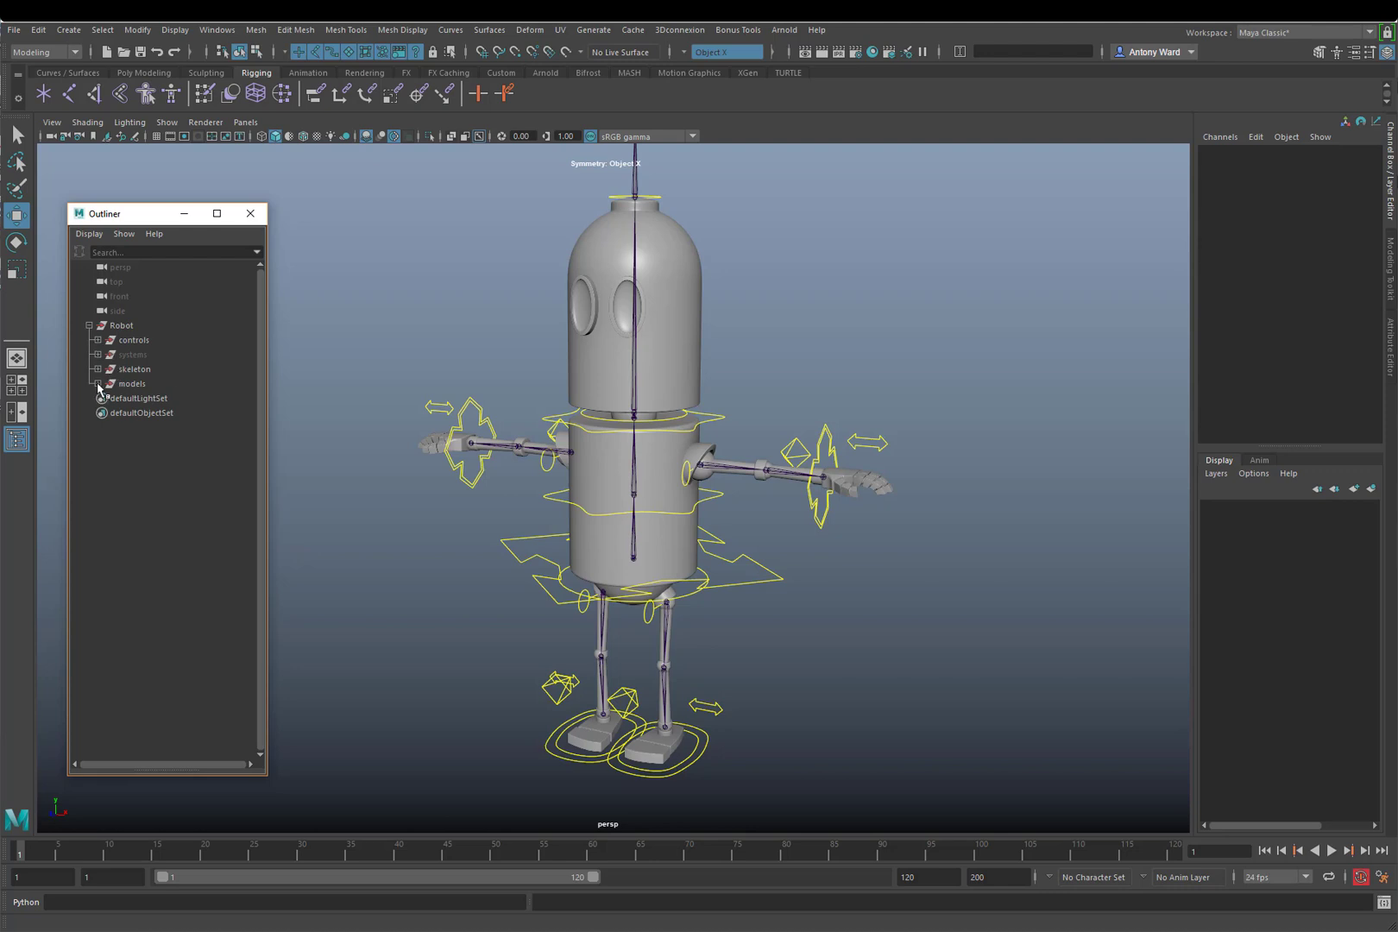
click(99, 369)
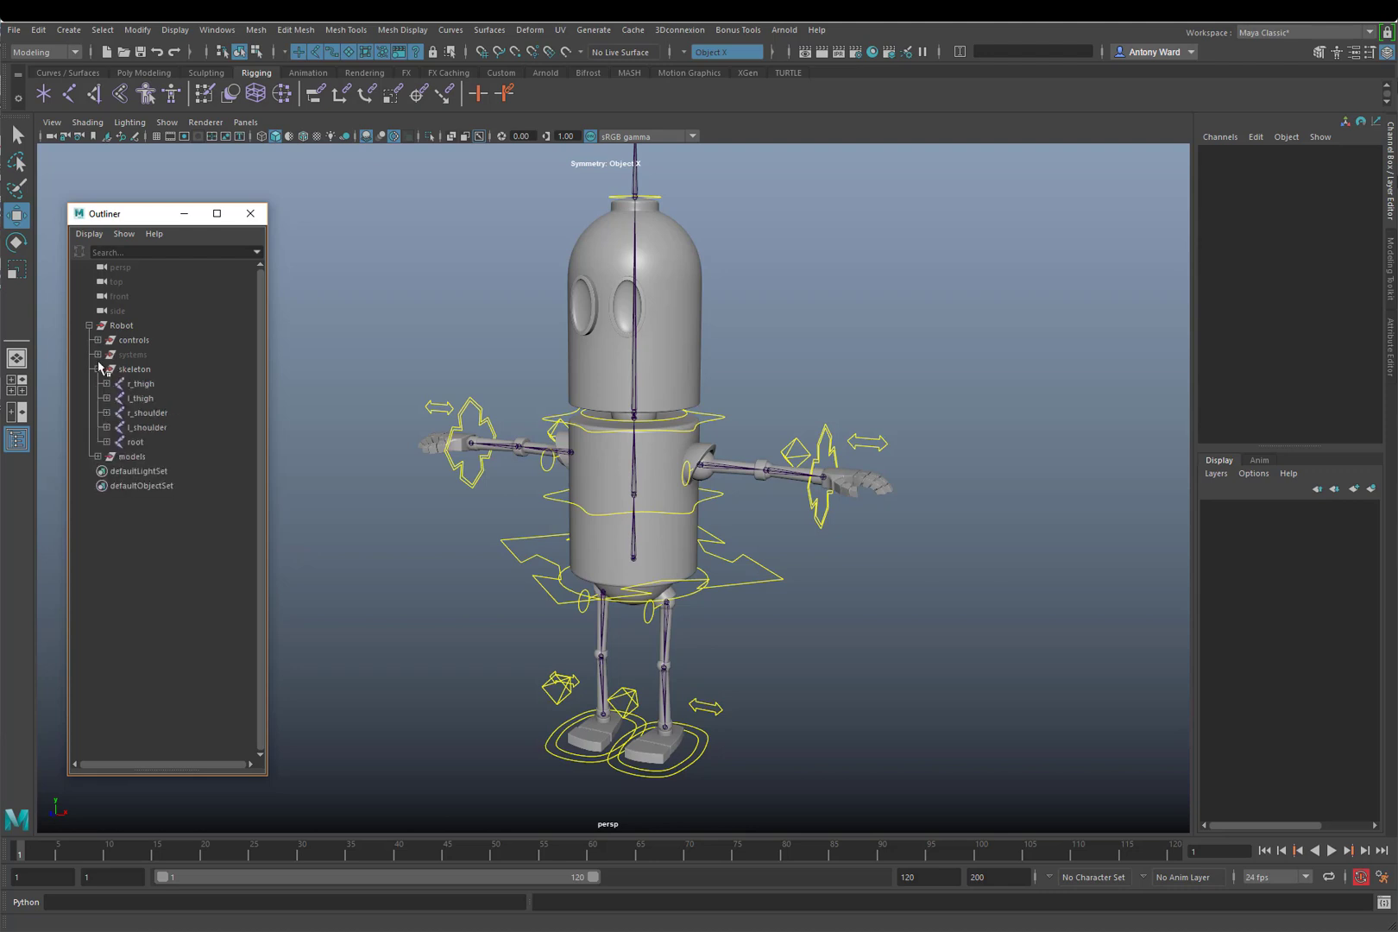
click(98, 340)
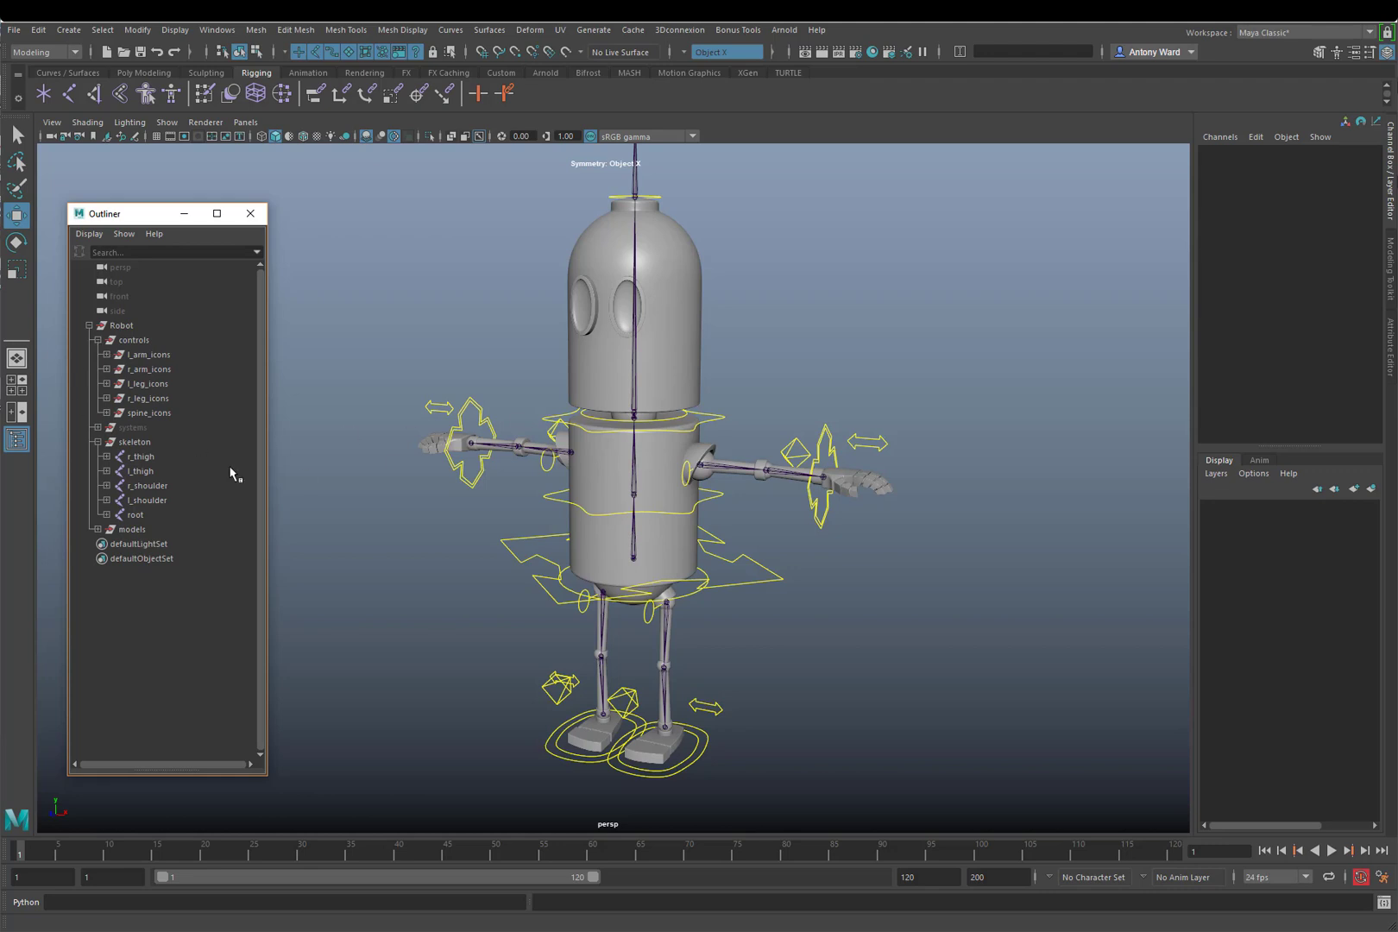
click(106, 412)
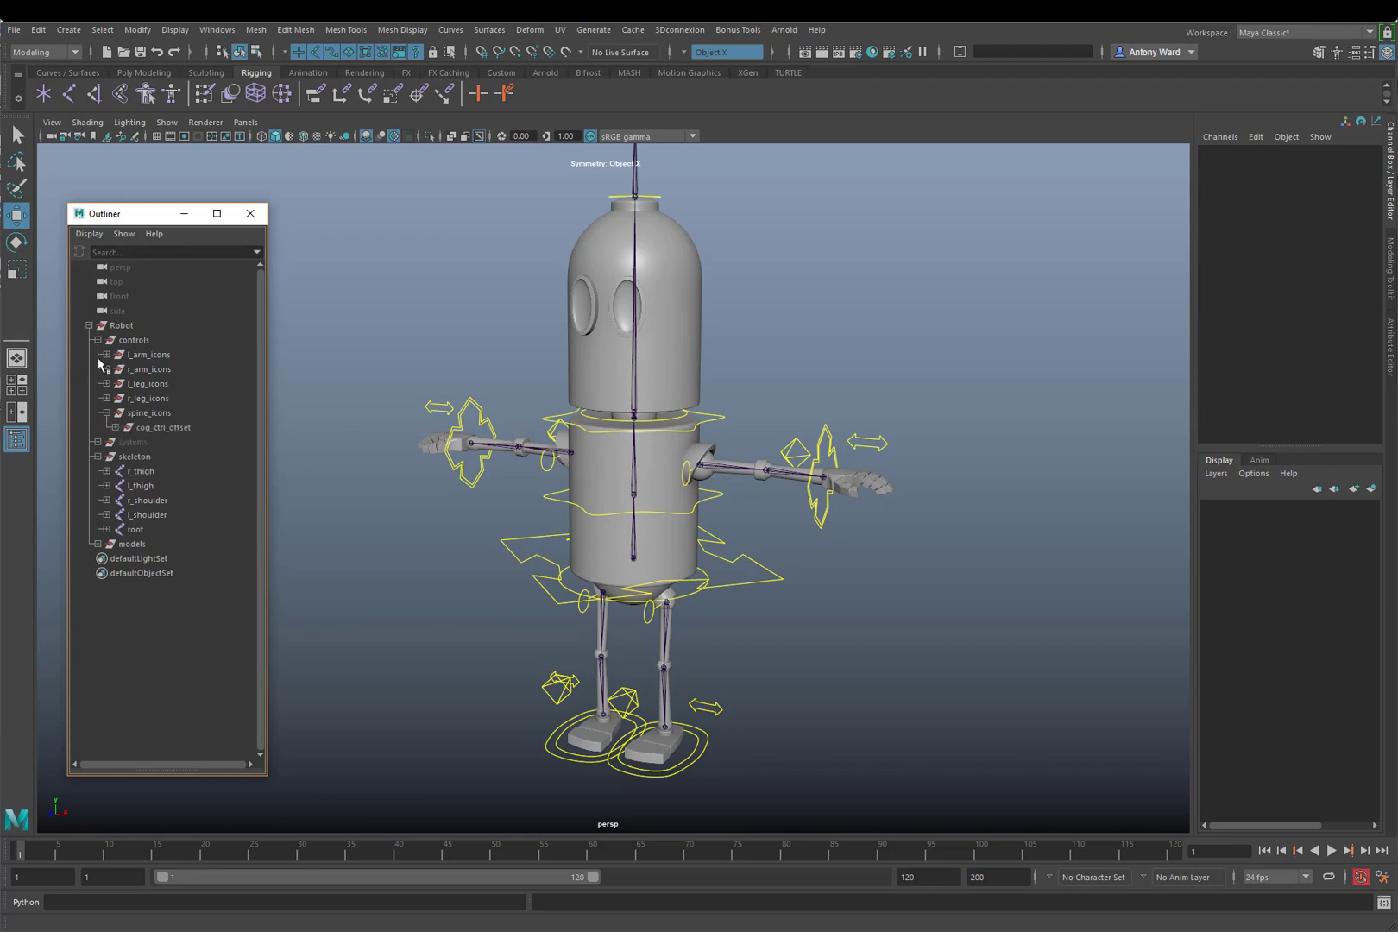
click(164, 414)
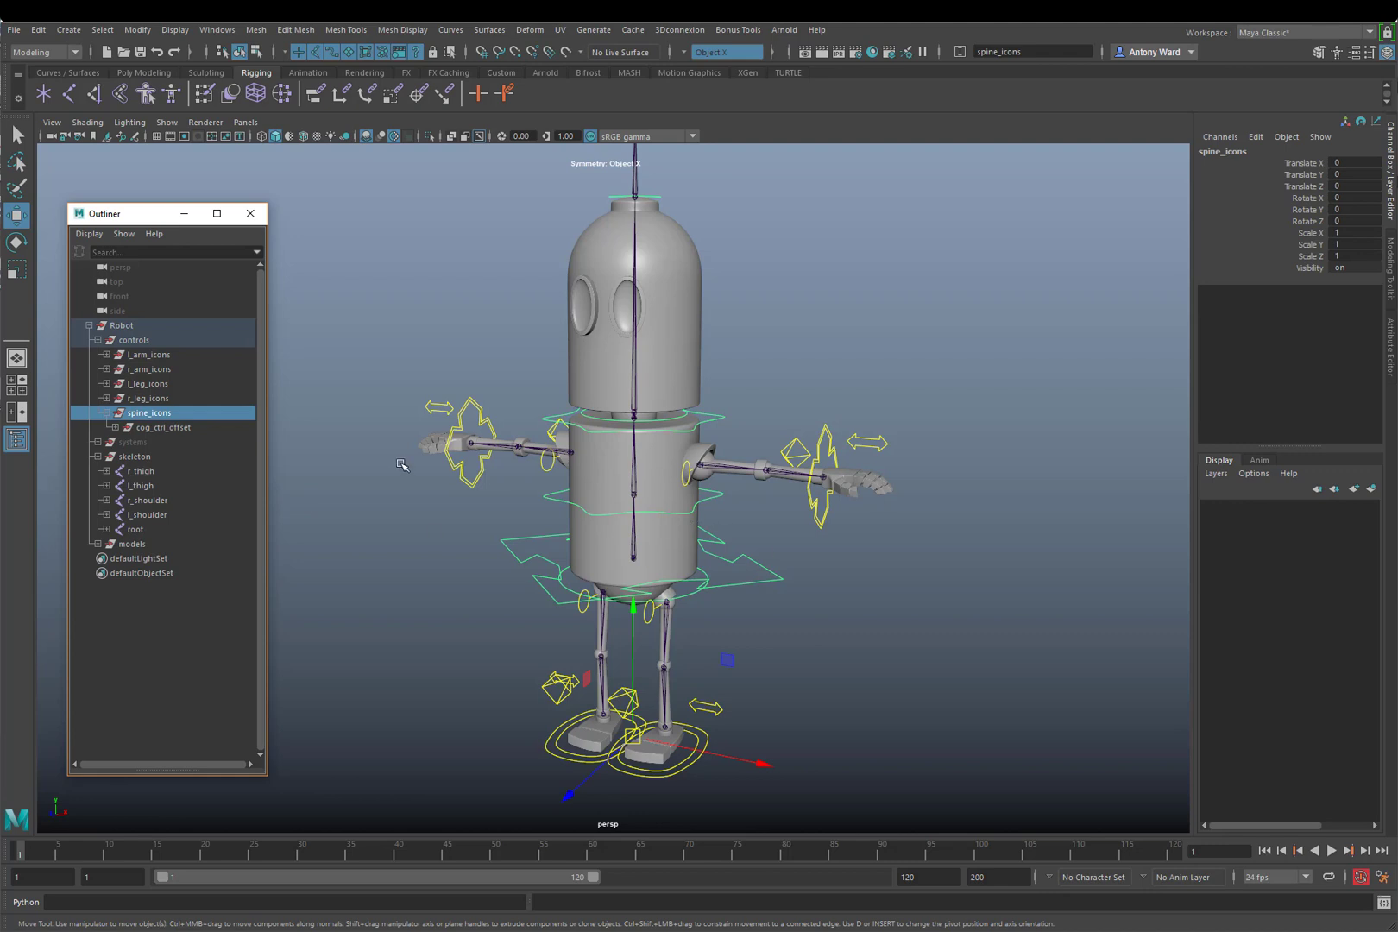
Step: Examine the l_arm_icons group and the offset groups inside it, from l_arm_ctrl_offset to l_arm_root_offset
click(164, 356)
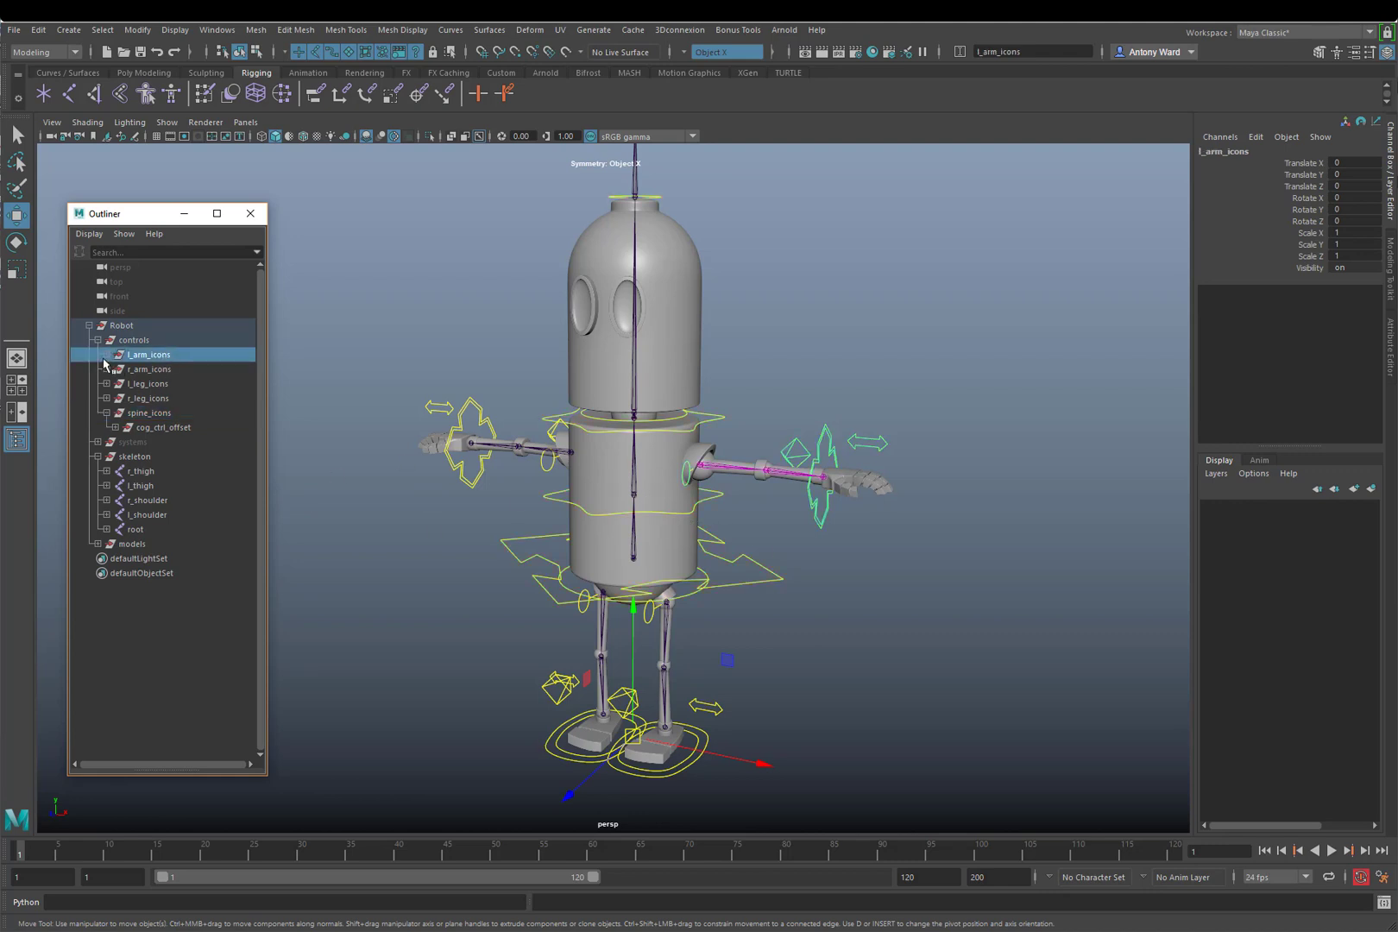
click(106, 355)
click(177, 371)
shift+click(184, 412)
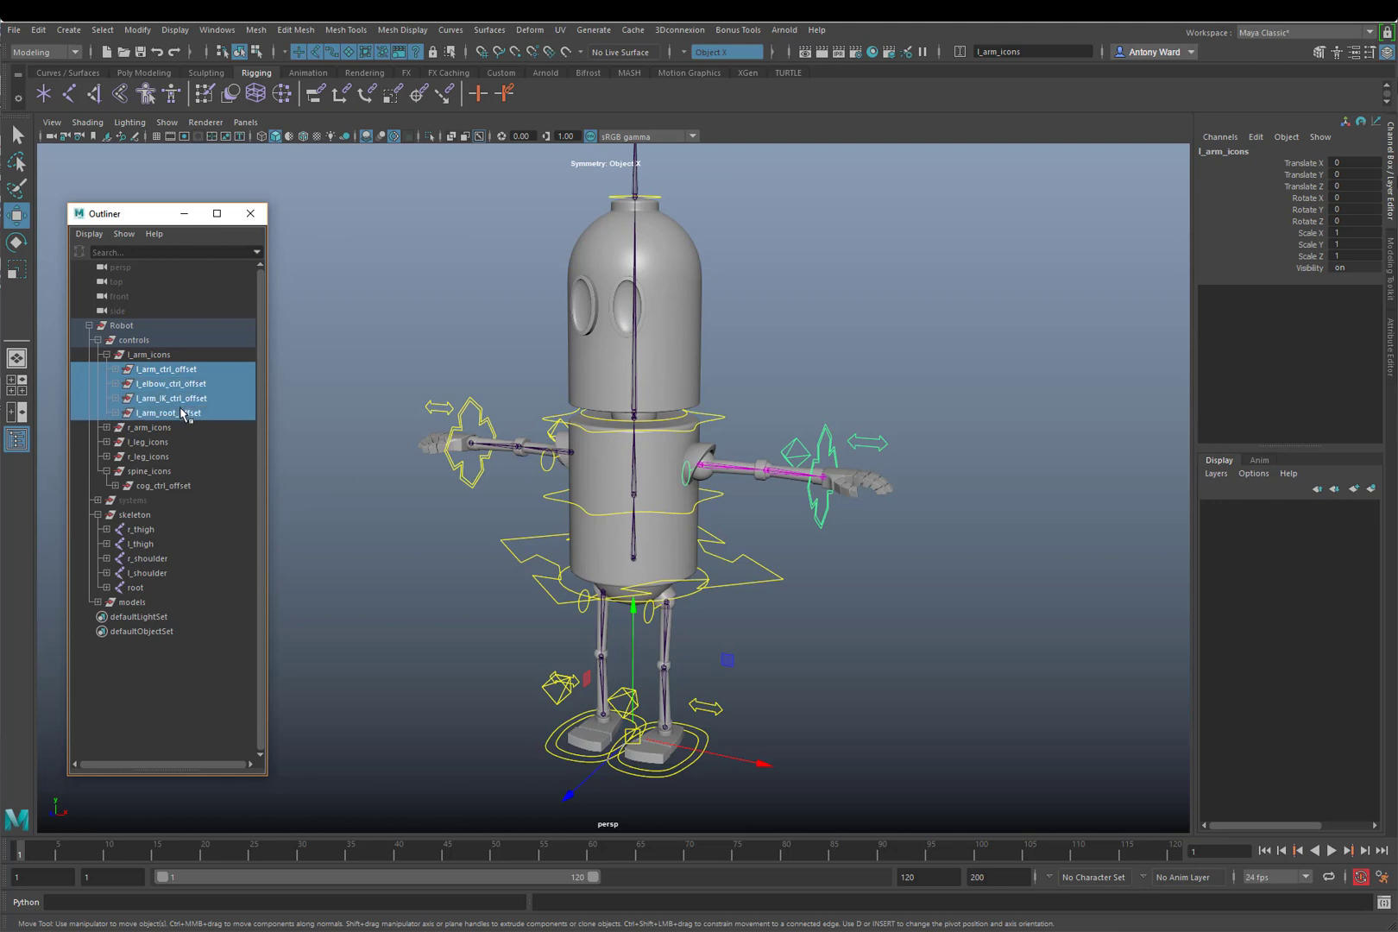
click(151, 360)
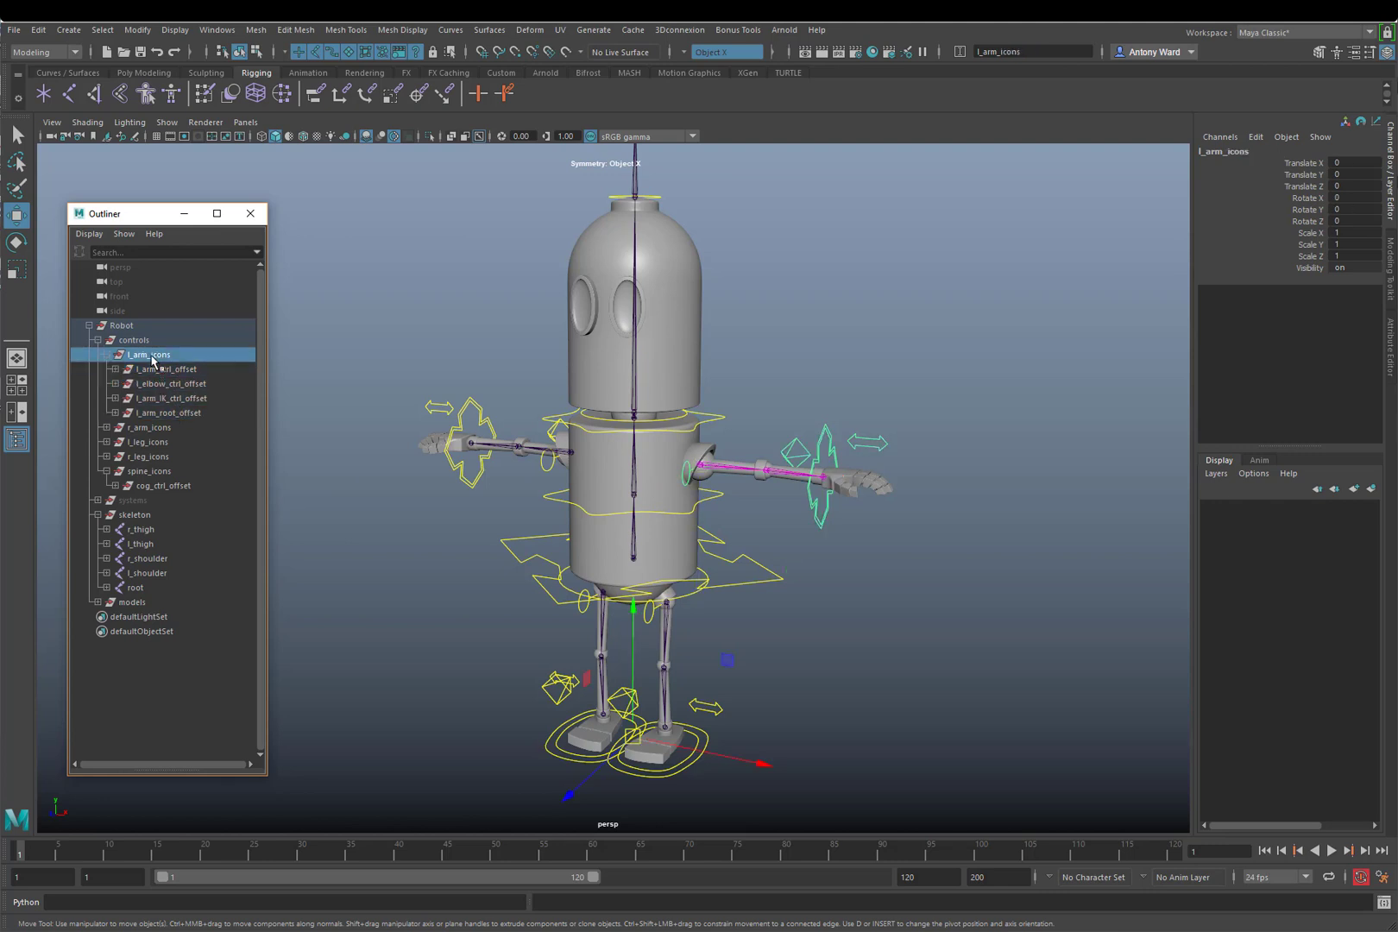
click(106, 355)
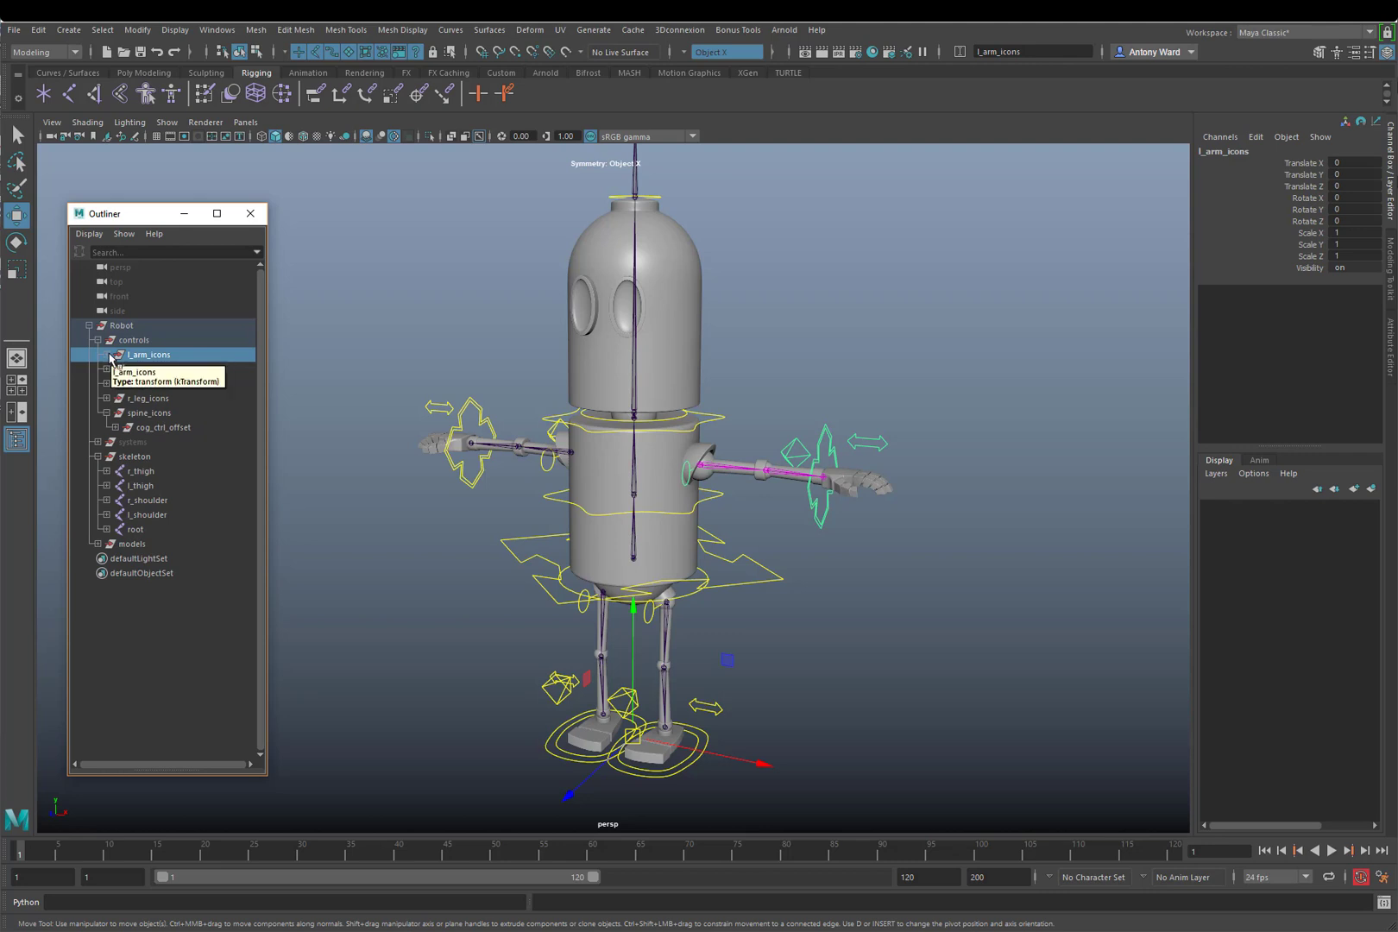
click(350, 529)
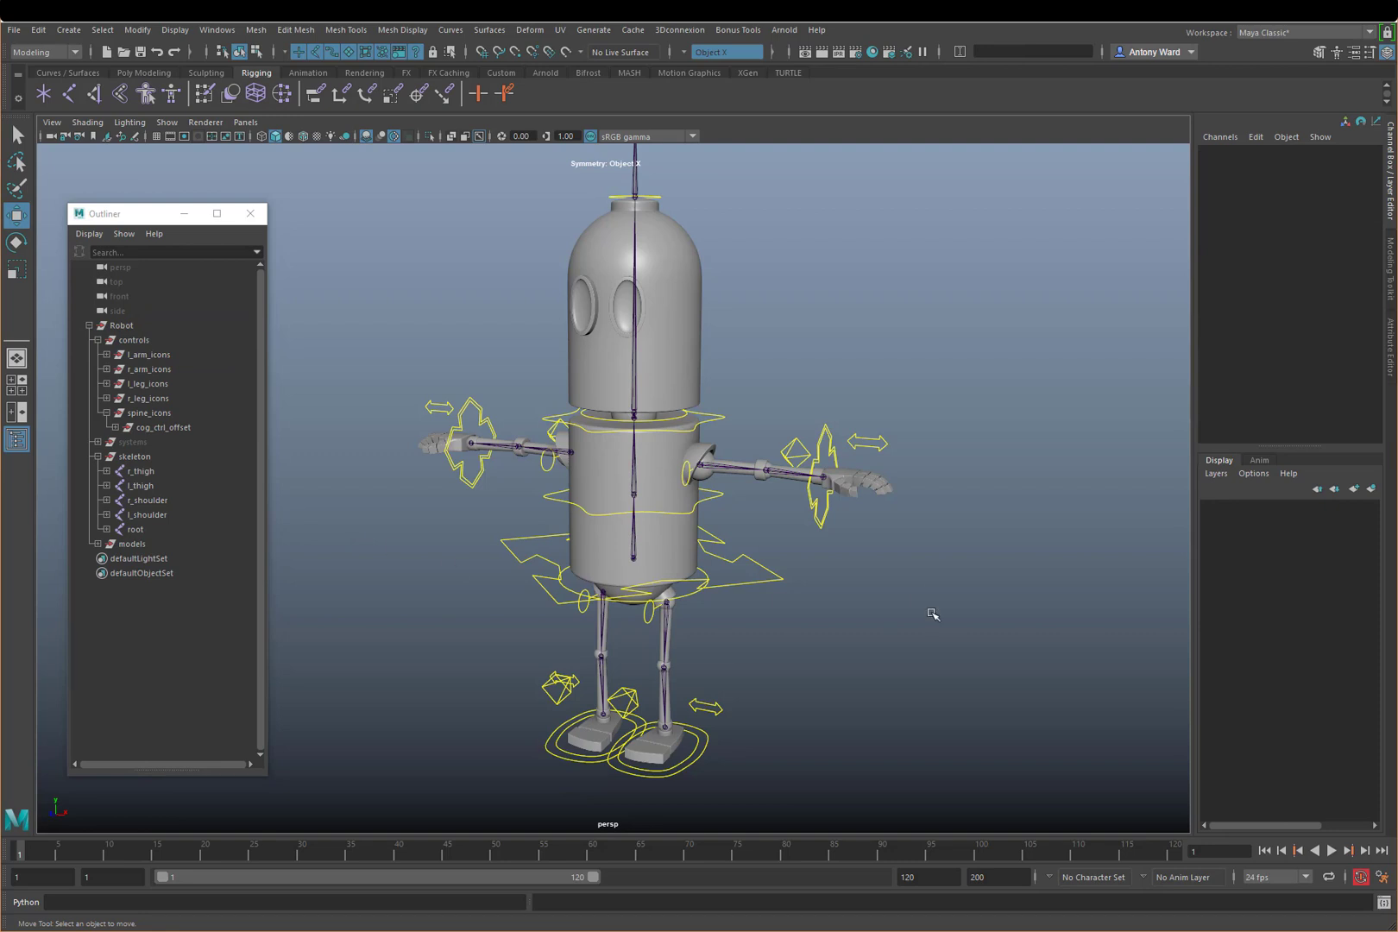
Step: Widen the Outliner and fully expand the cog_ctrl_offset hierarchy under spine_icons, with the skeleton group collapsed
alt+drag(704, 494, 695, 491)
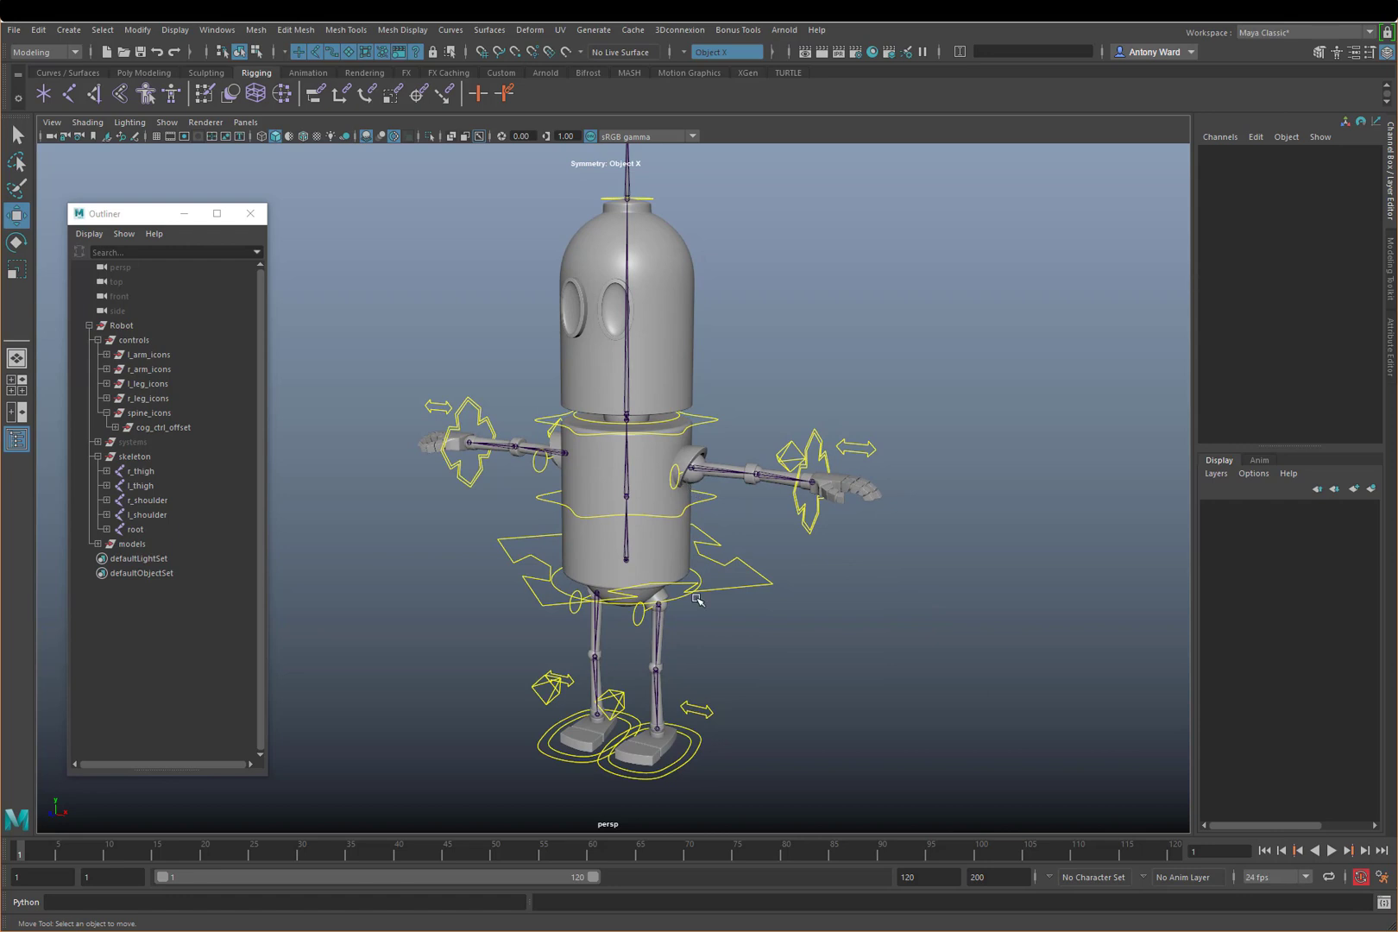
click(273, 449)
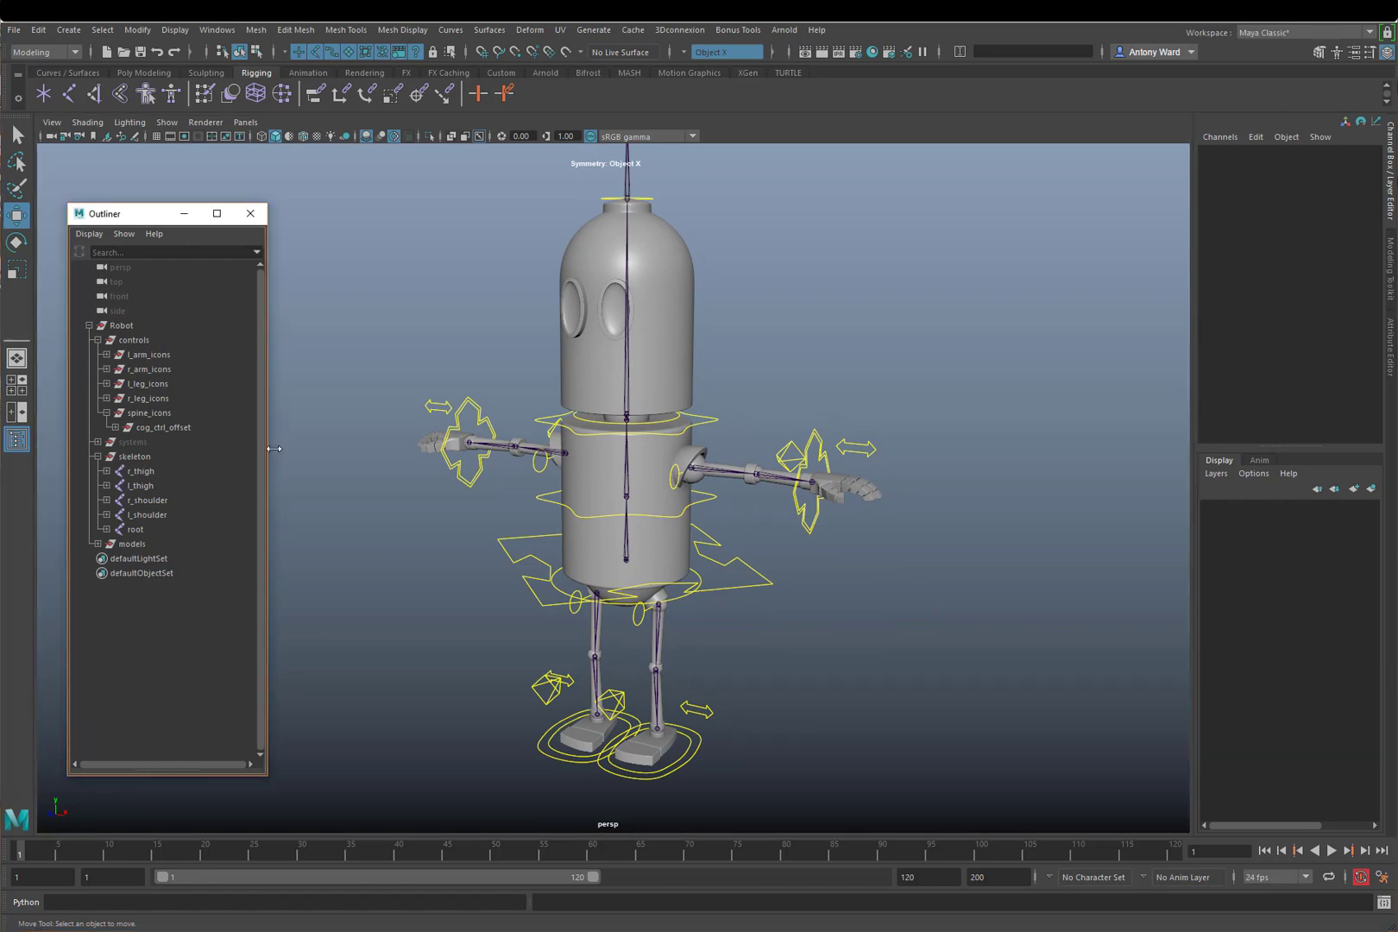
drag(274, 449, 363, 449)
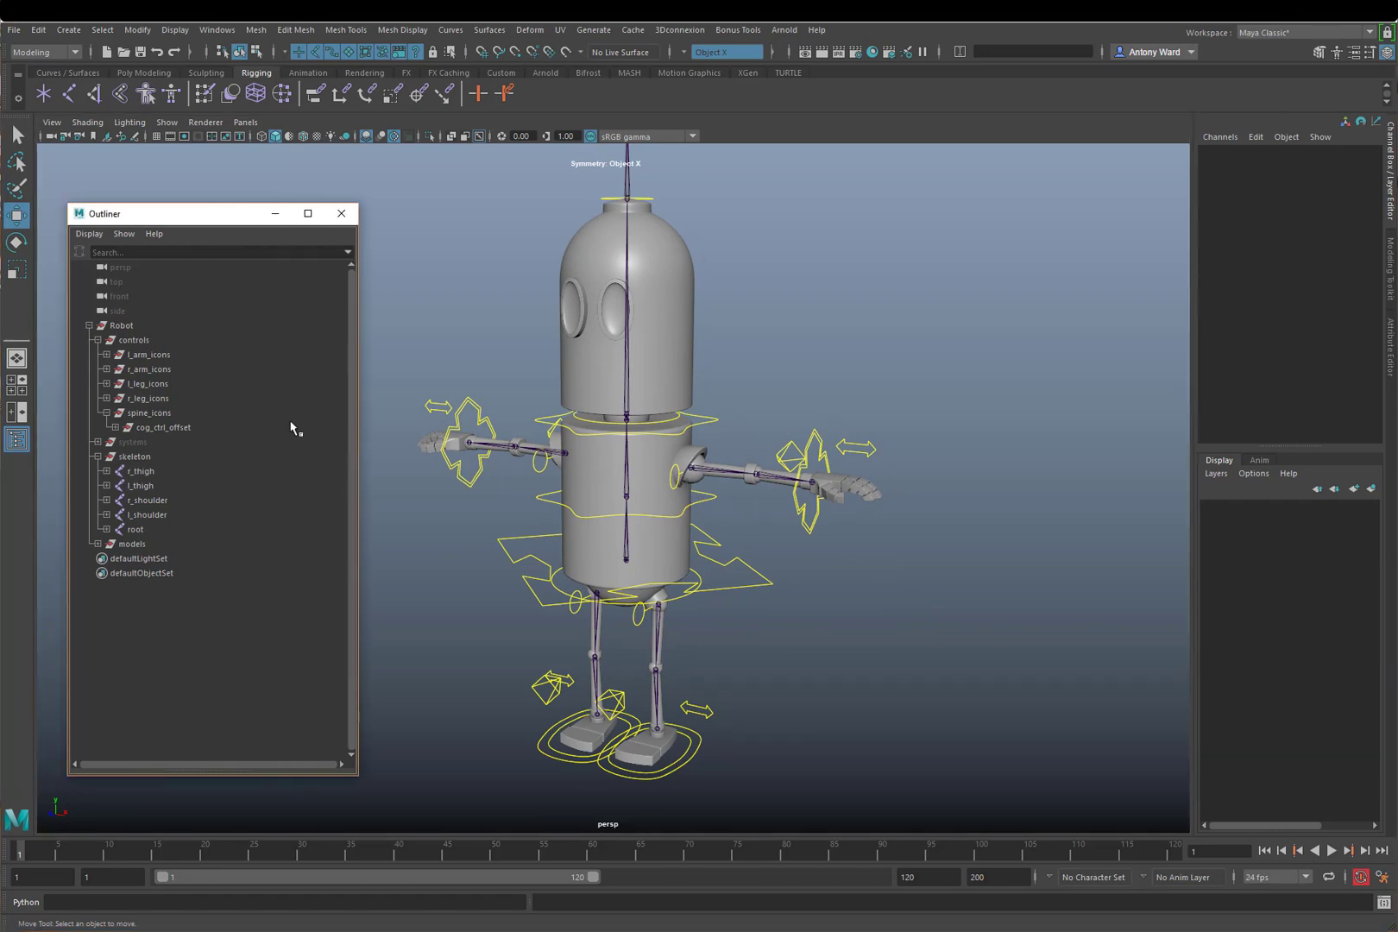
click(98, 457)
shift+click(114, 427)
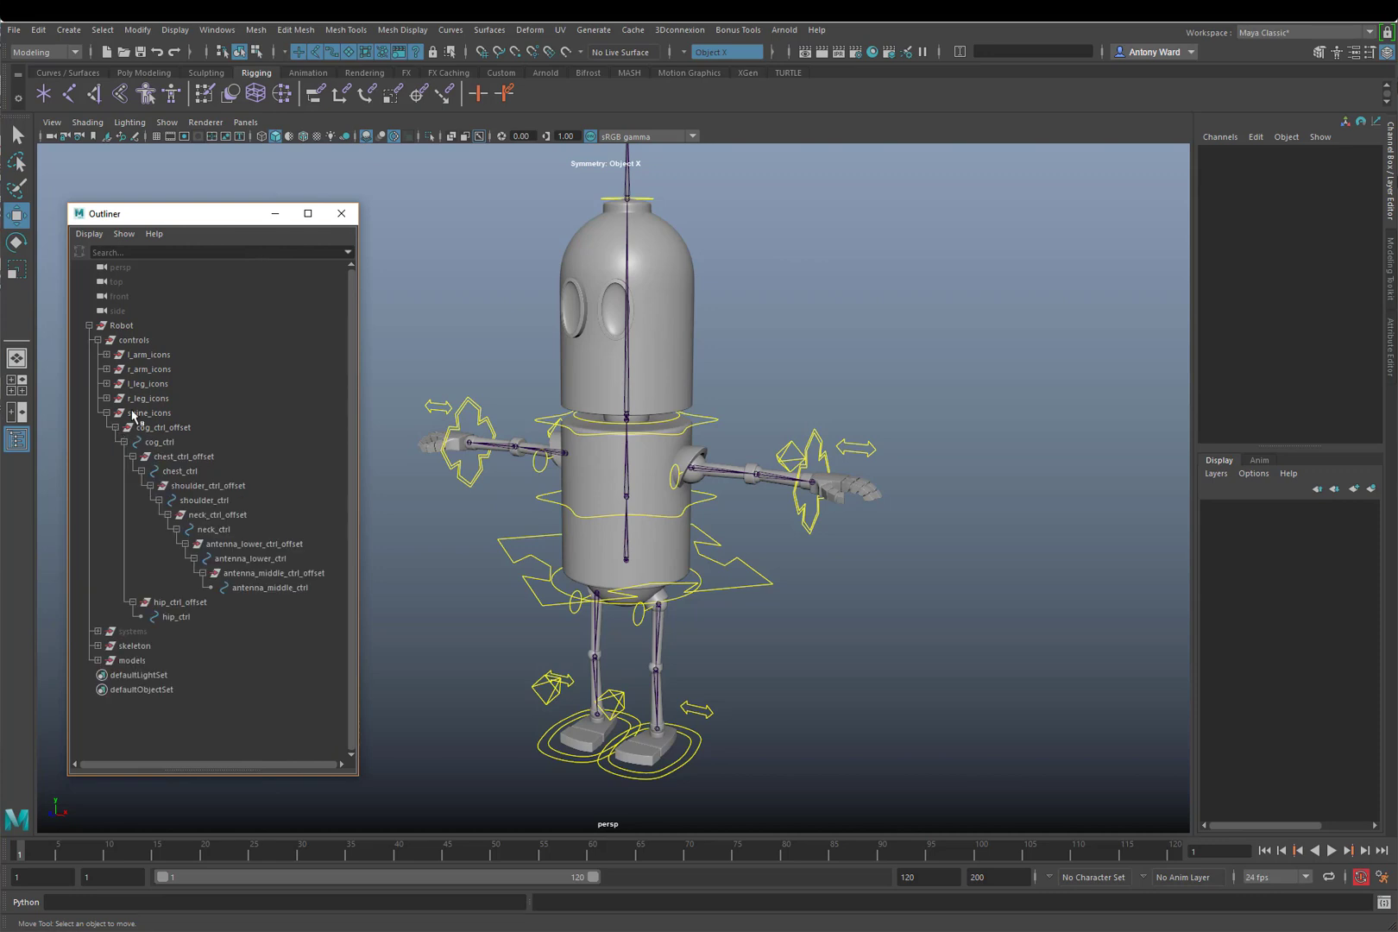
click(164, 415)
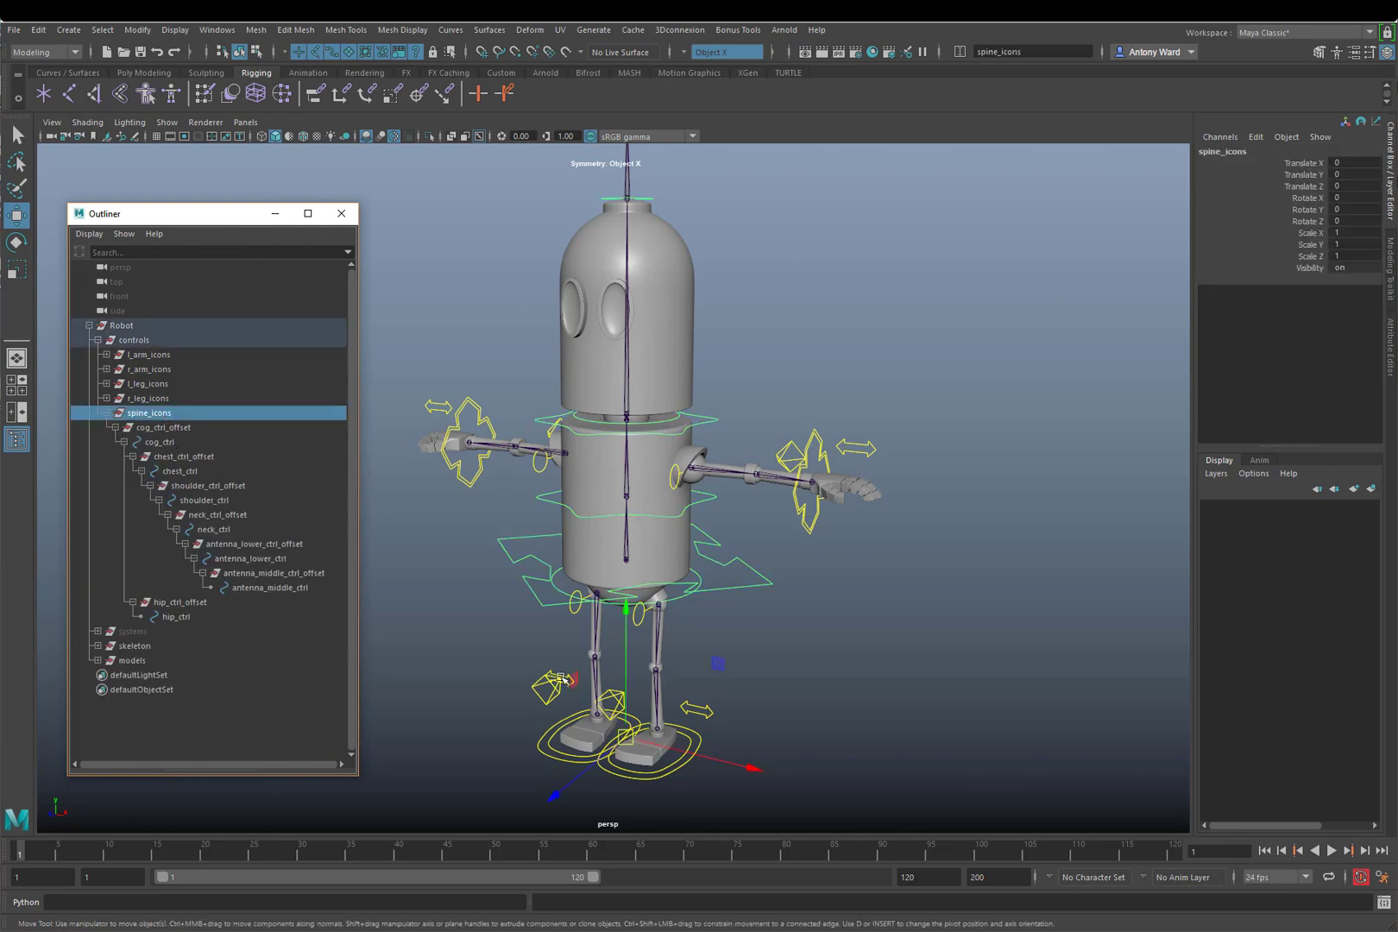
click(857, 653)
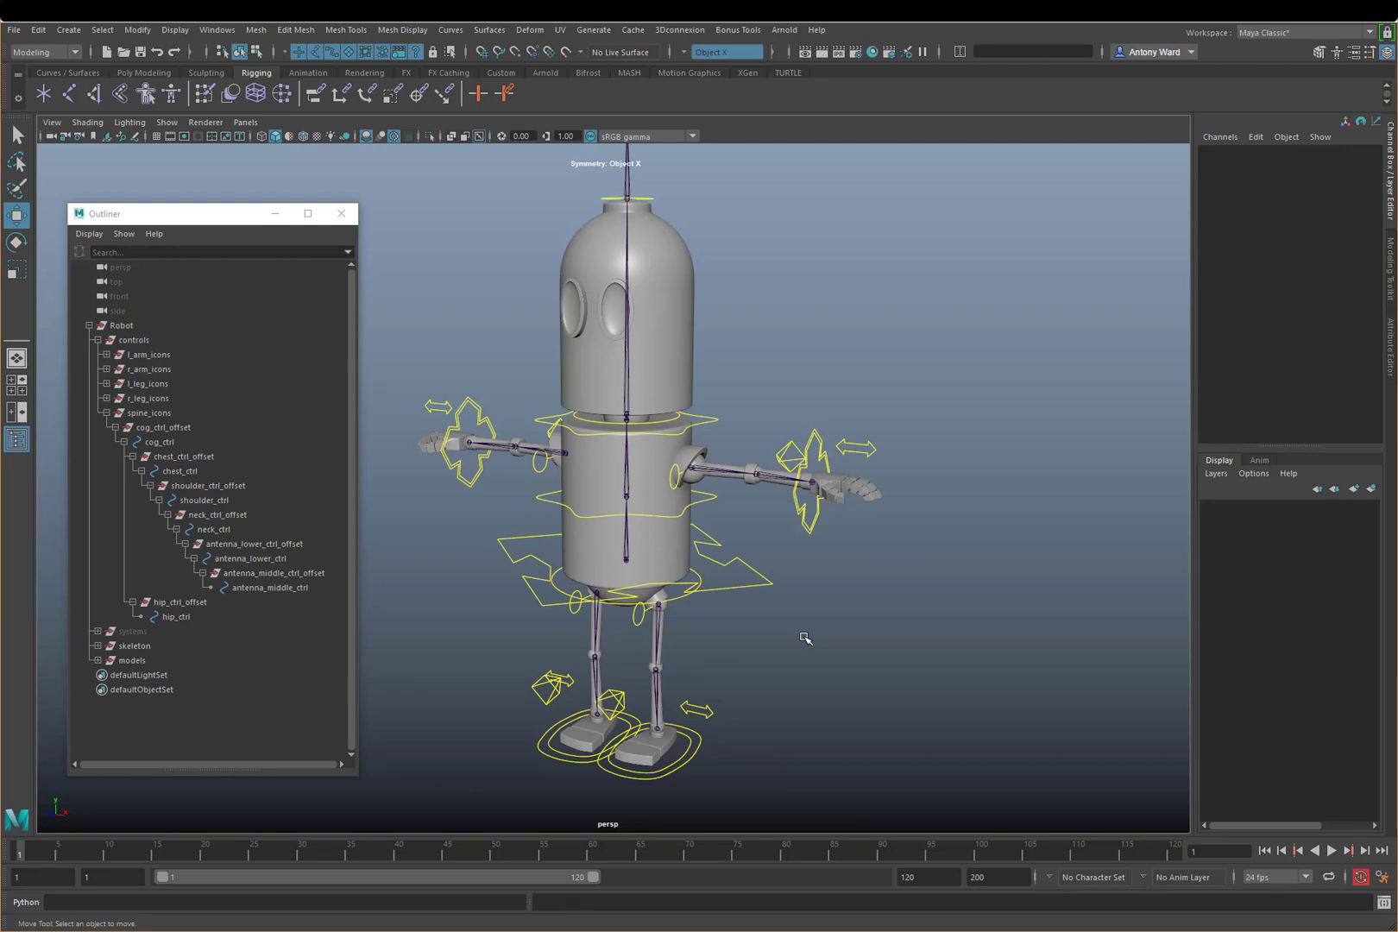
Step: Examine the spine controls on the robot by selecting the shoulder, chest and centre-of-gravity controls one after another
click(716, 420)
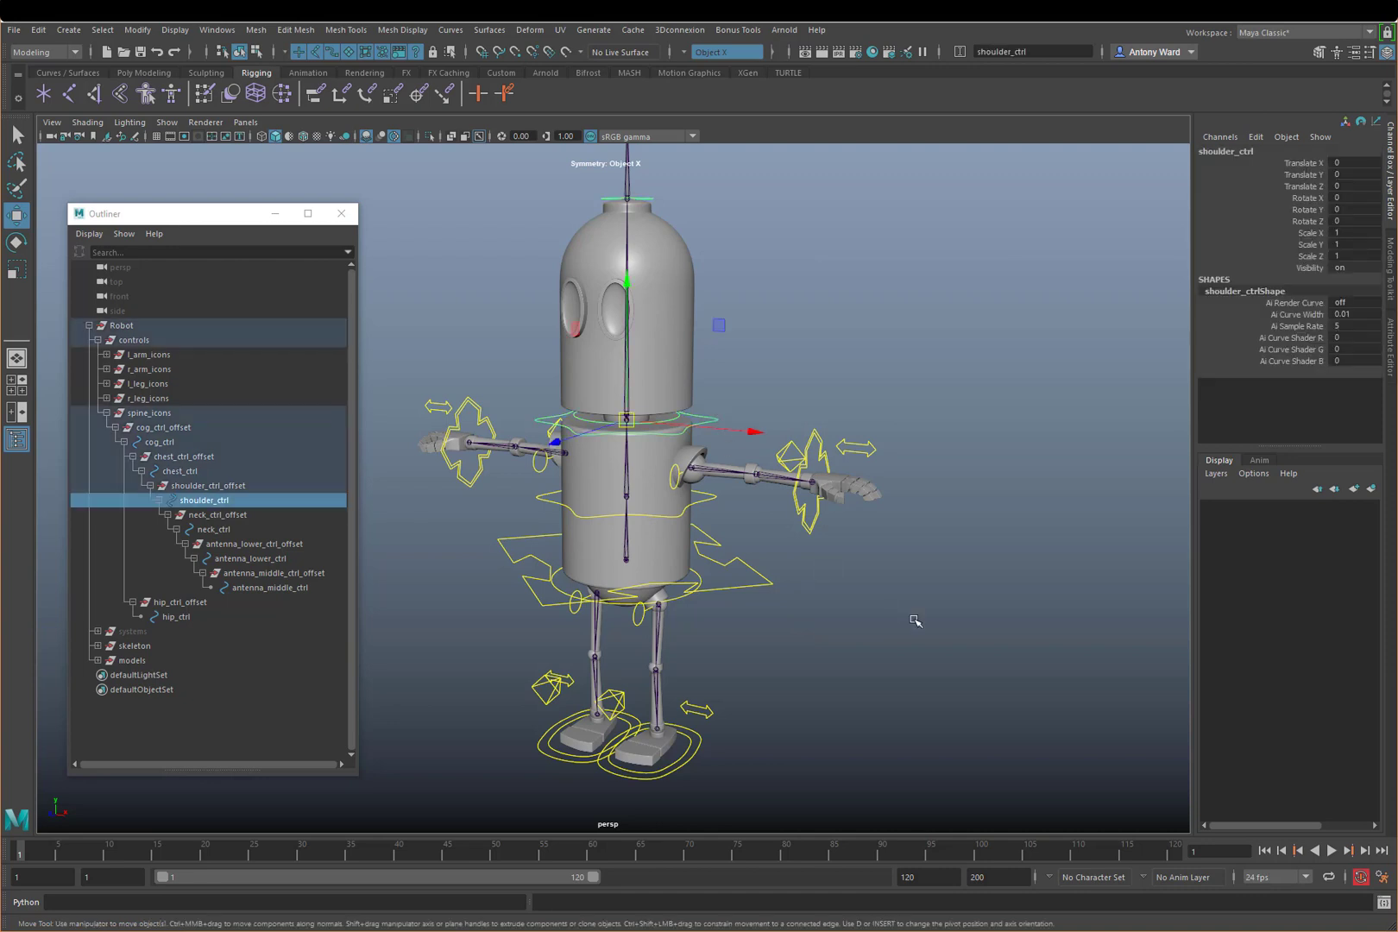
click(542, 499)
click(717, 594)
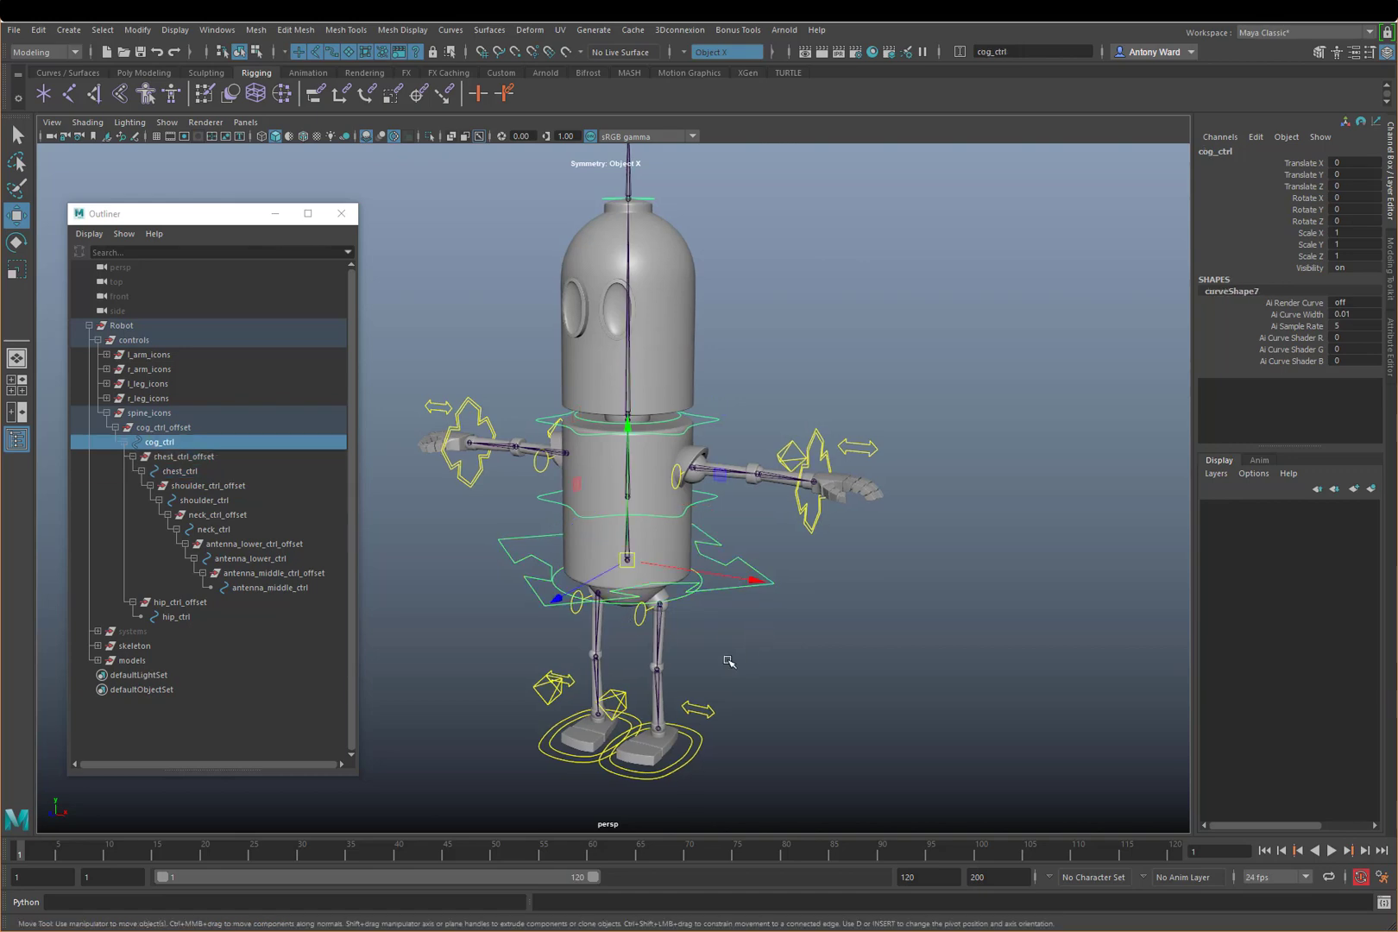
alt+drag(729, 661, 714, 630)
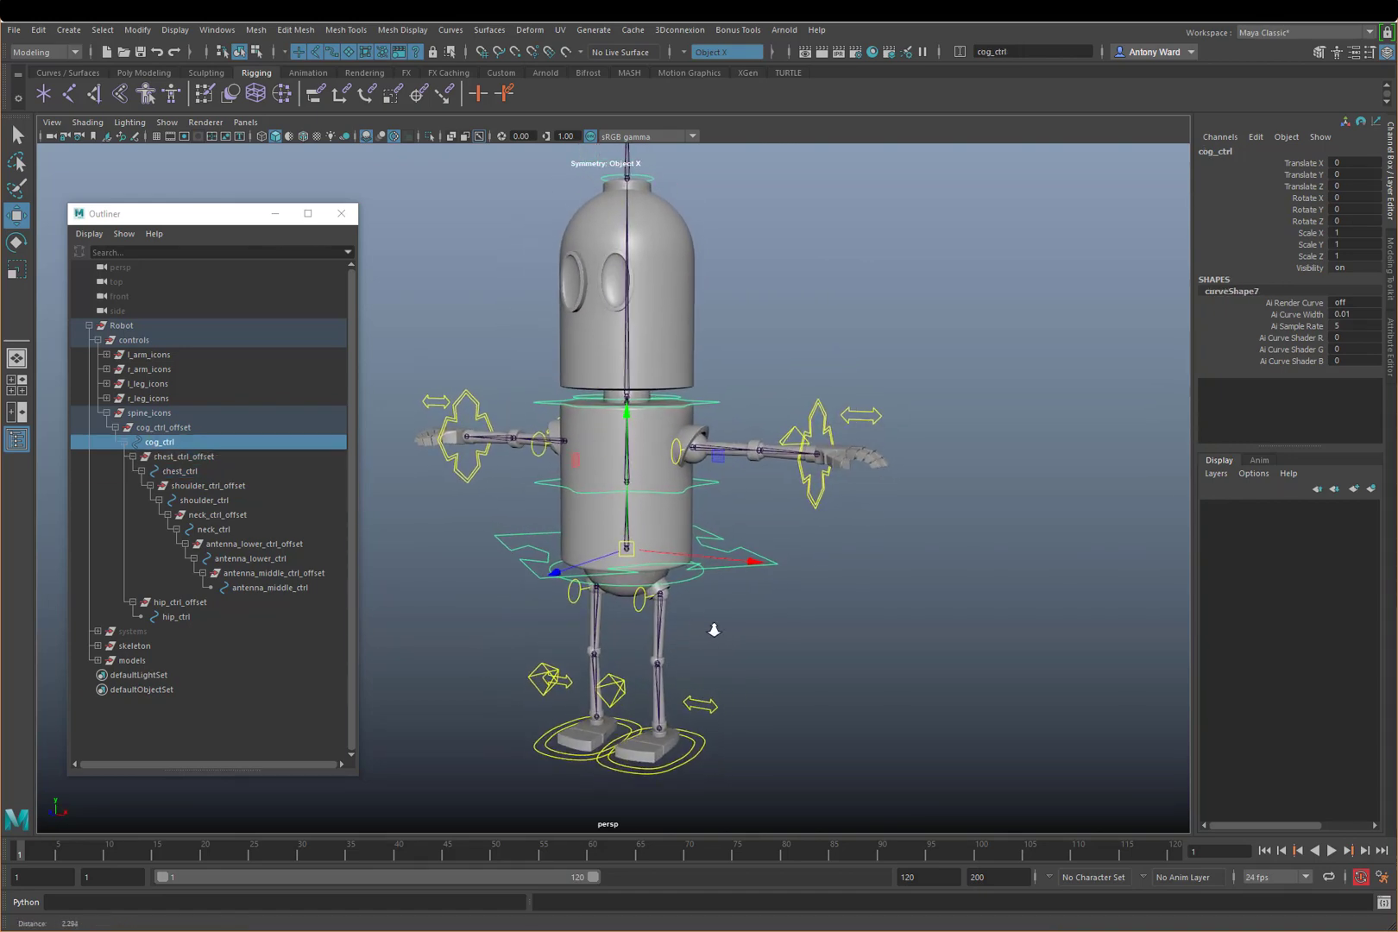
alt+right_drag(714, 630, 708, 632)
alt+drag(726, 511, 729, 532)
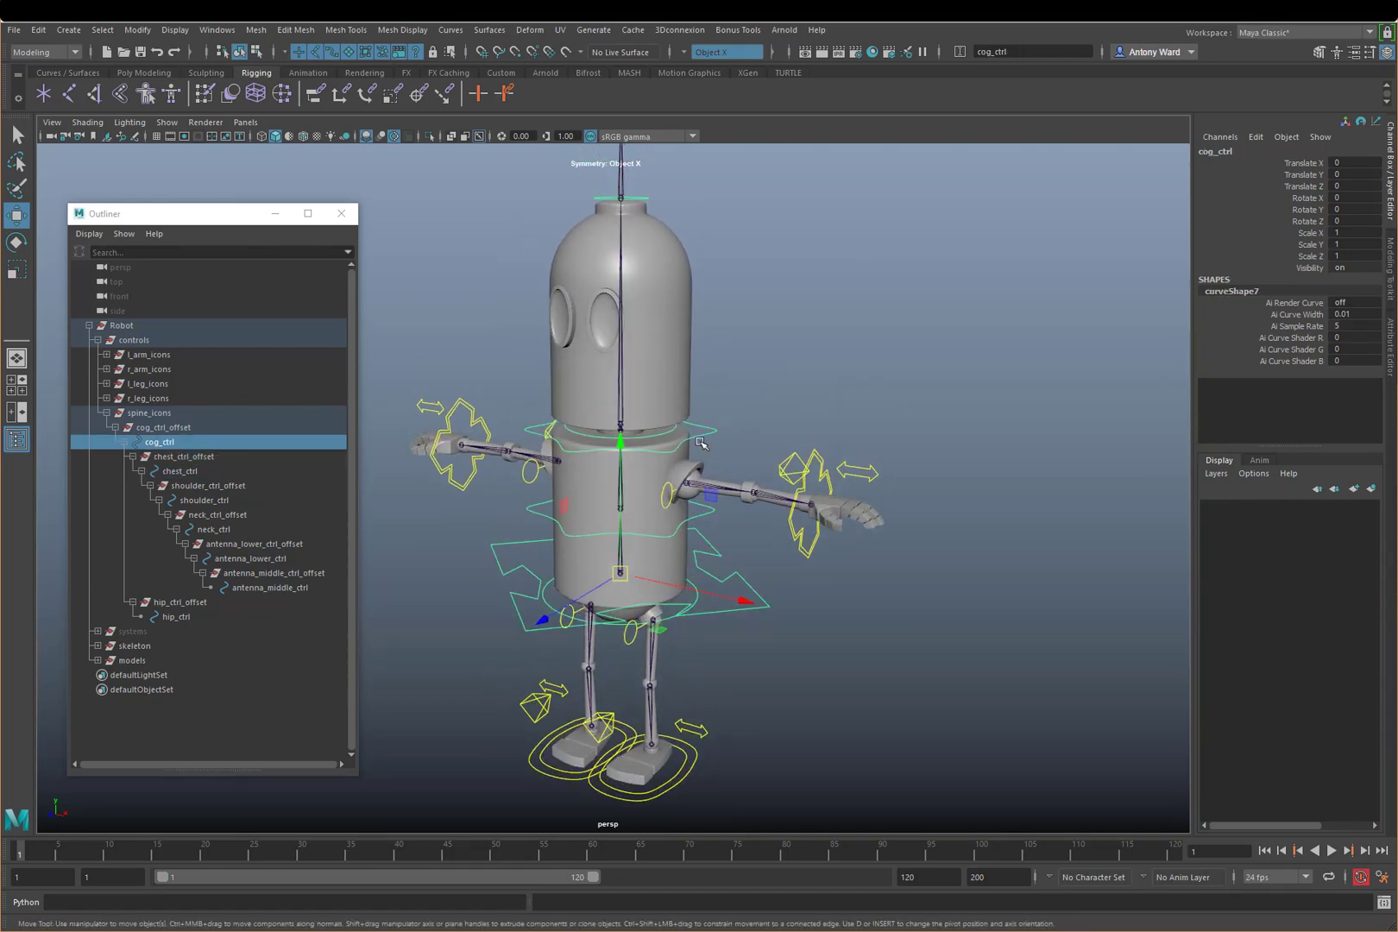
click(880, 628)
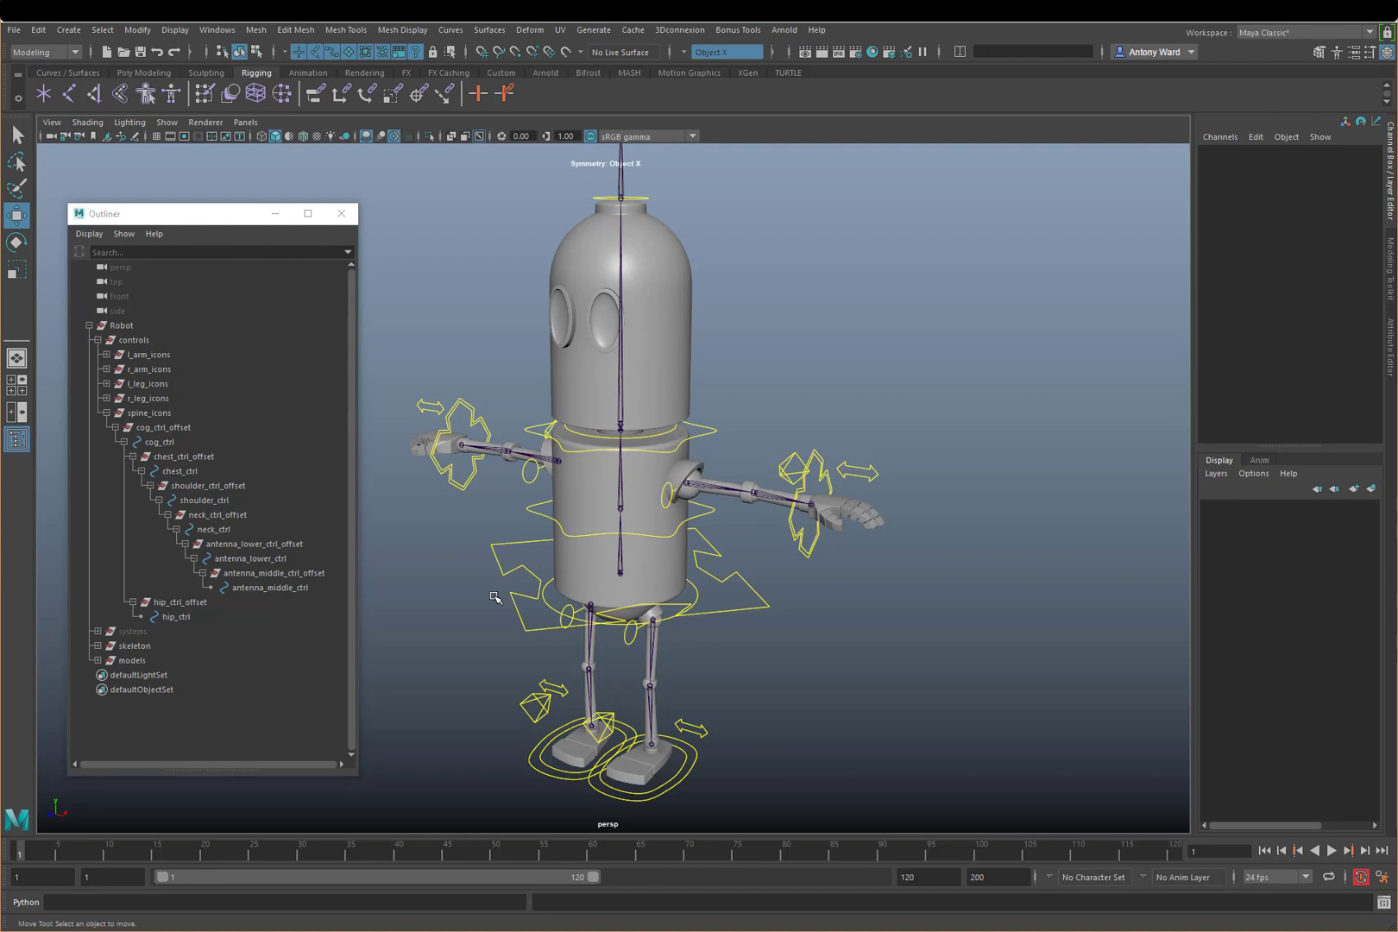
Step: Inspect the drawing override and colour settings of the right arm IK control in the Attribute Editor
click(466, 500)
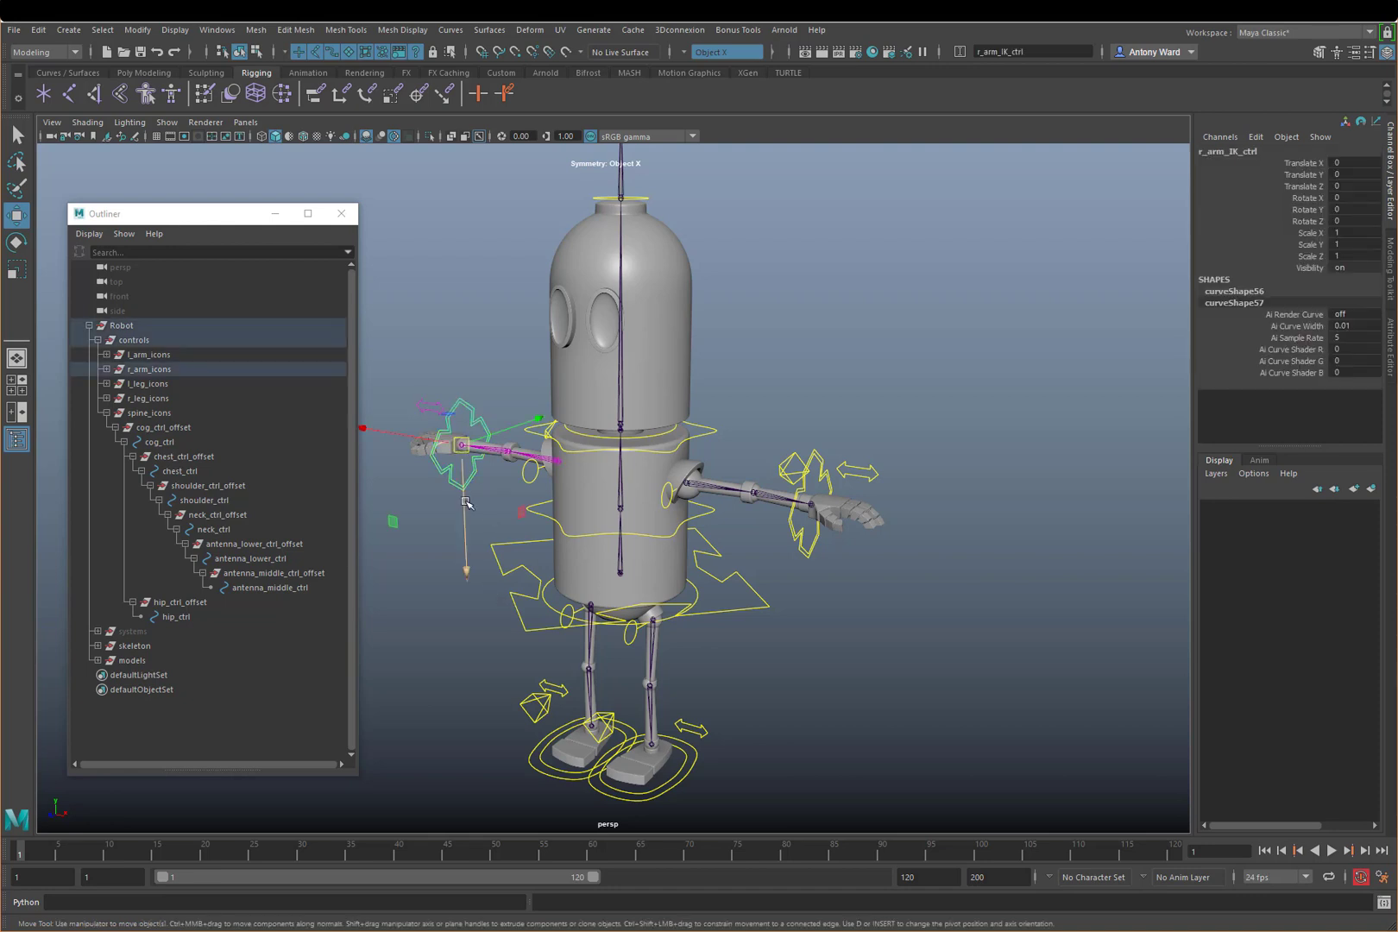
click(1392, 347)
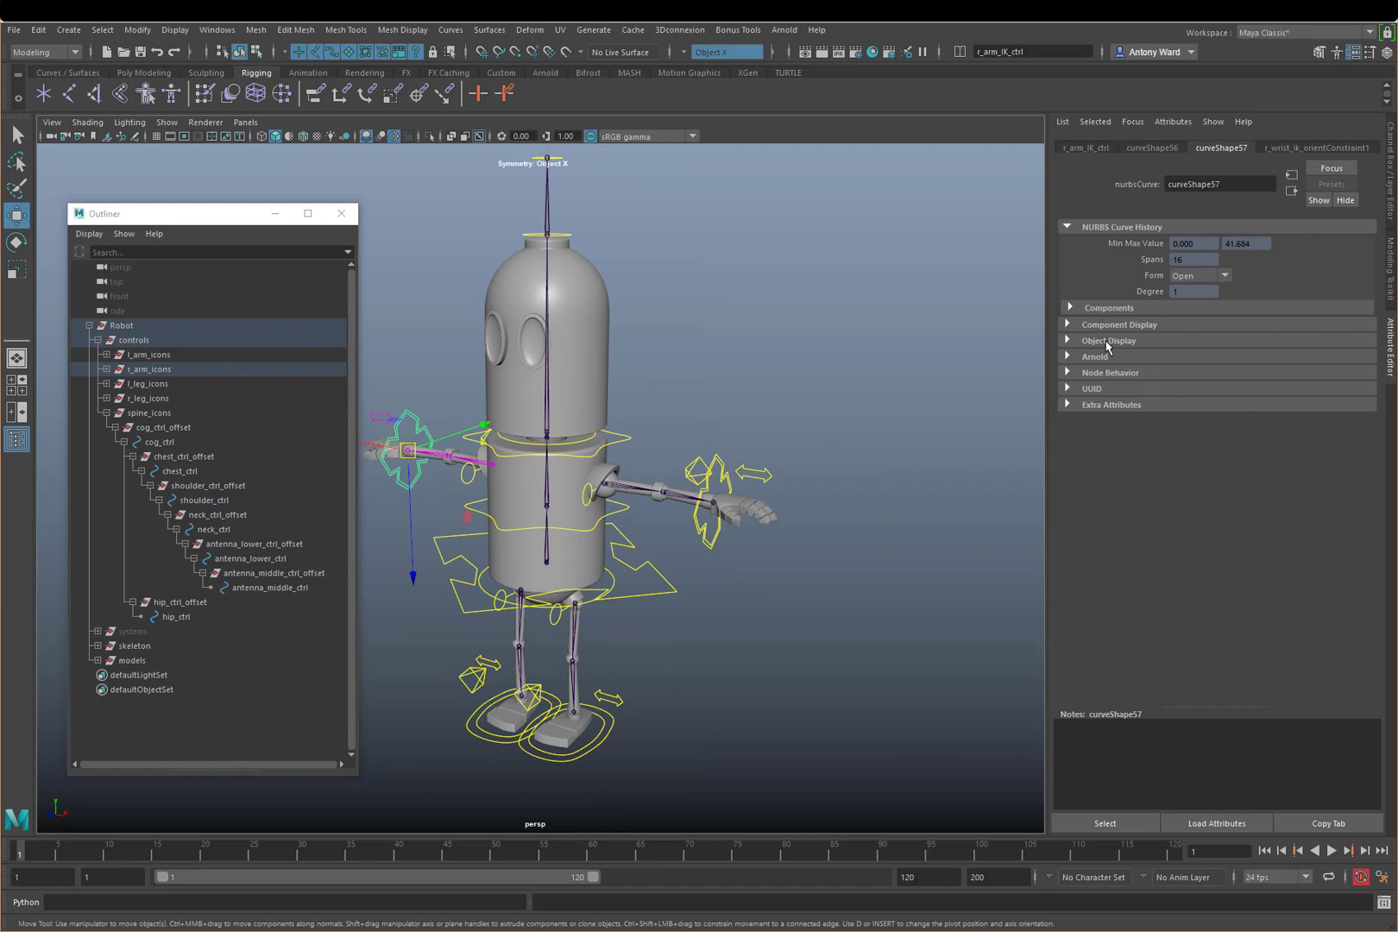
click(1084, 148)
click(1095, 386)
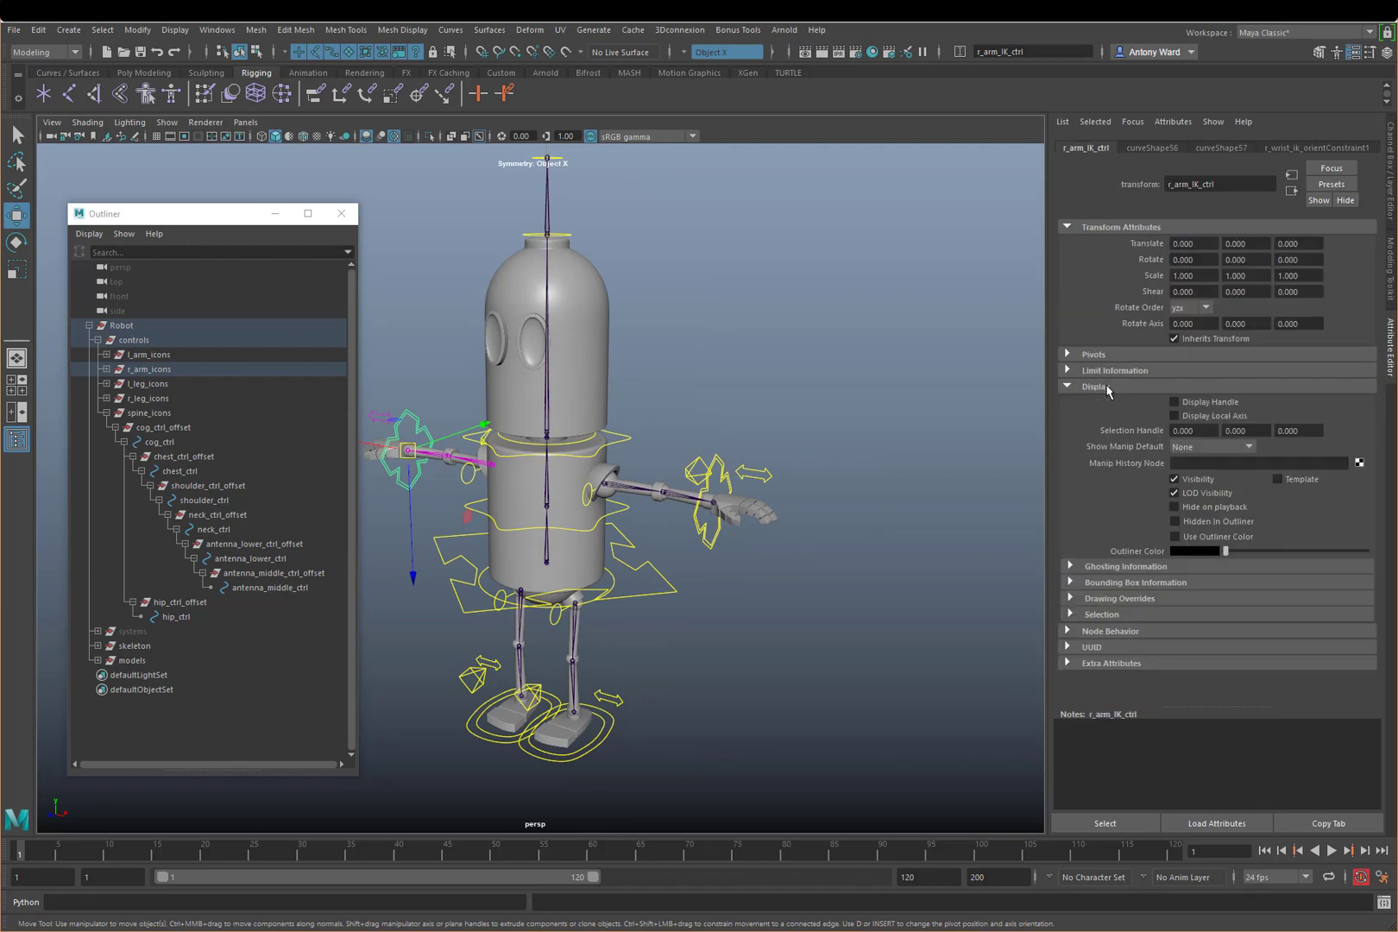
click(1117, 599)
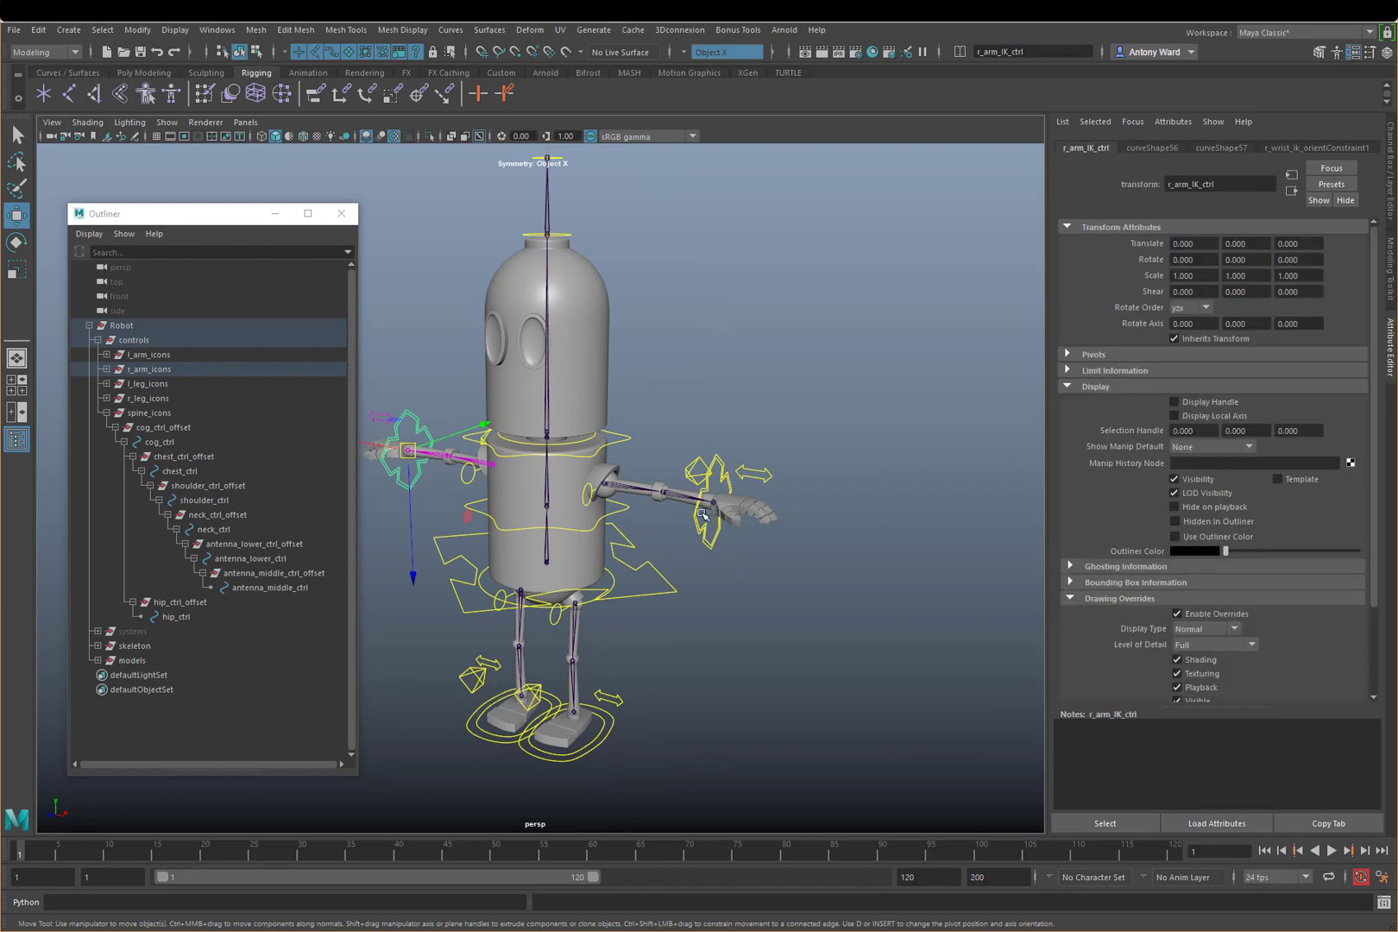
alt+middle_drag(702, 514, 815, 463)
scroll(1271, 615, down, 3)
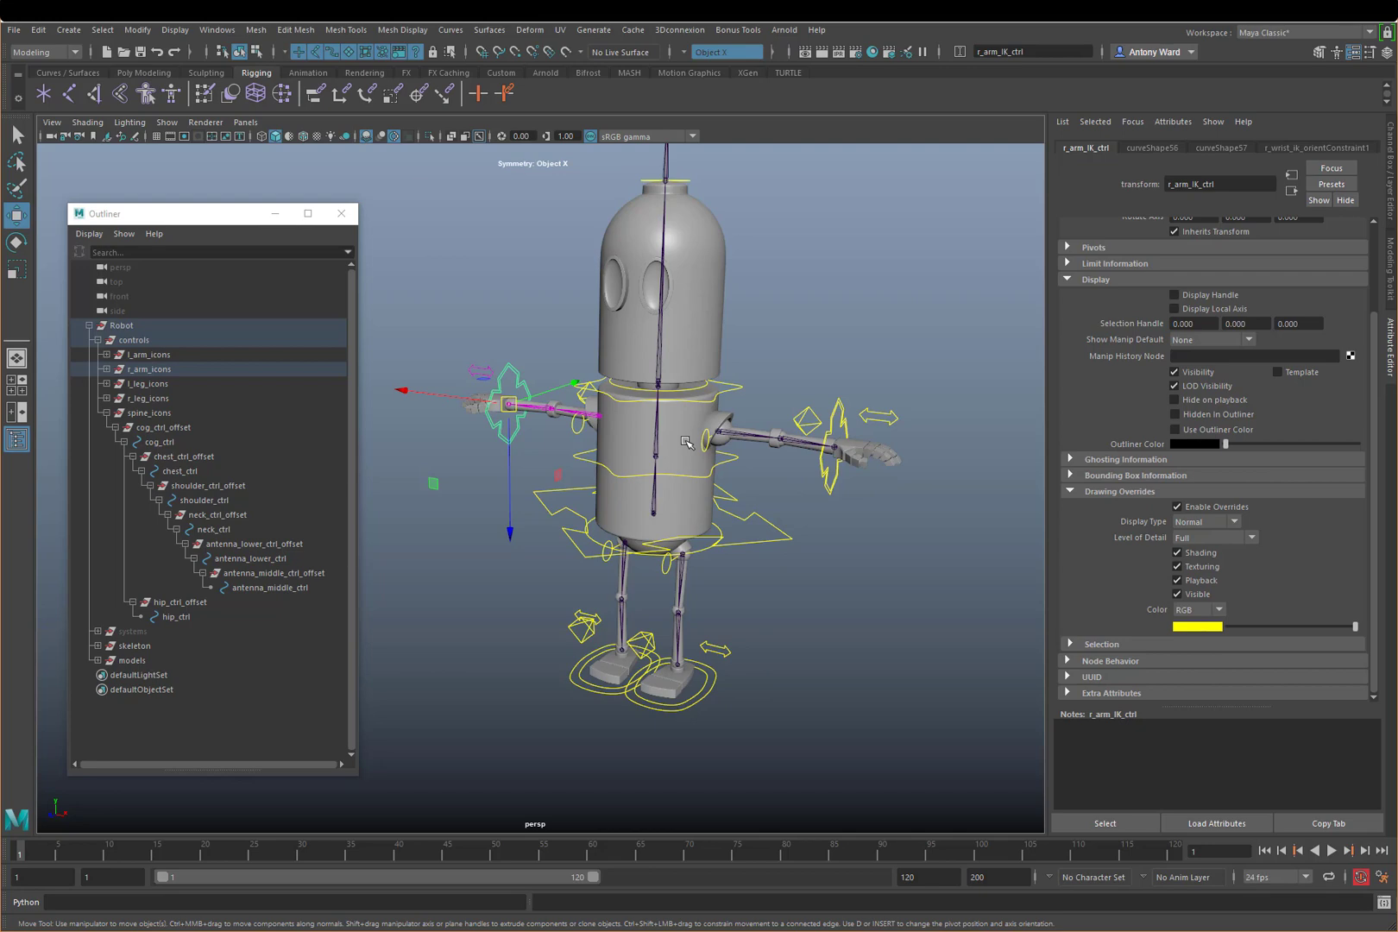
alt+drag(757, 478, 829, 436)
click(868, 444)
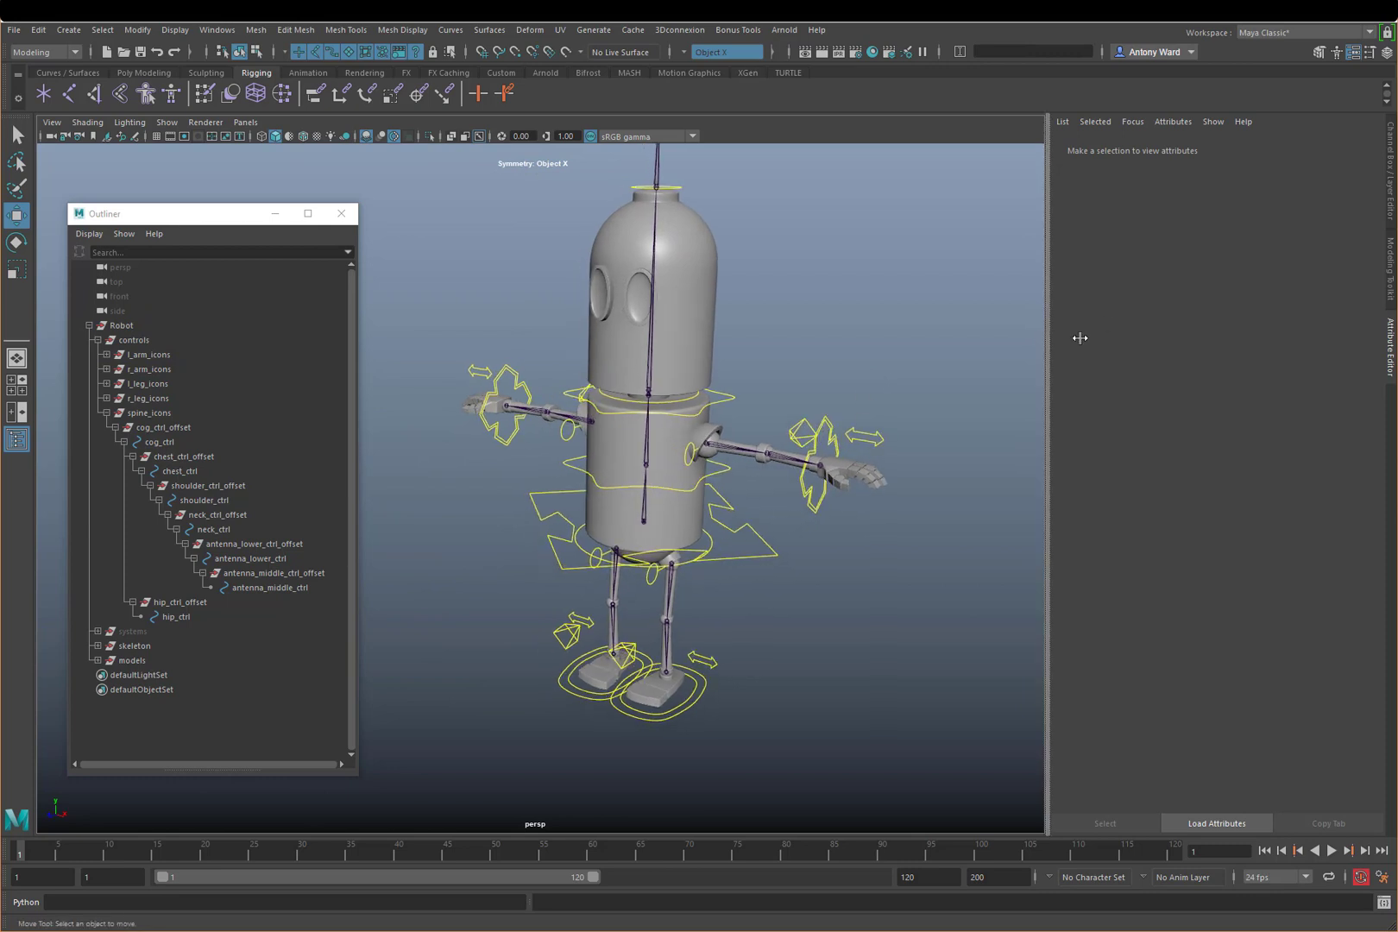
Step: Frame the centre-of-gravity control and examine the spine's offset groups from cog_ctrl_offset through antenna_middle_ctrl_offset
alt+drag(739, 584, 693, 565)
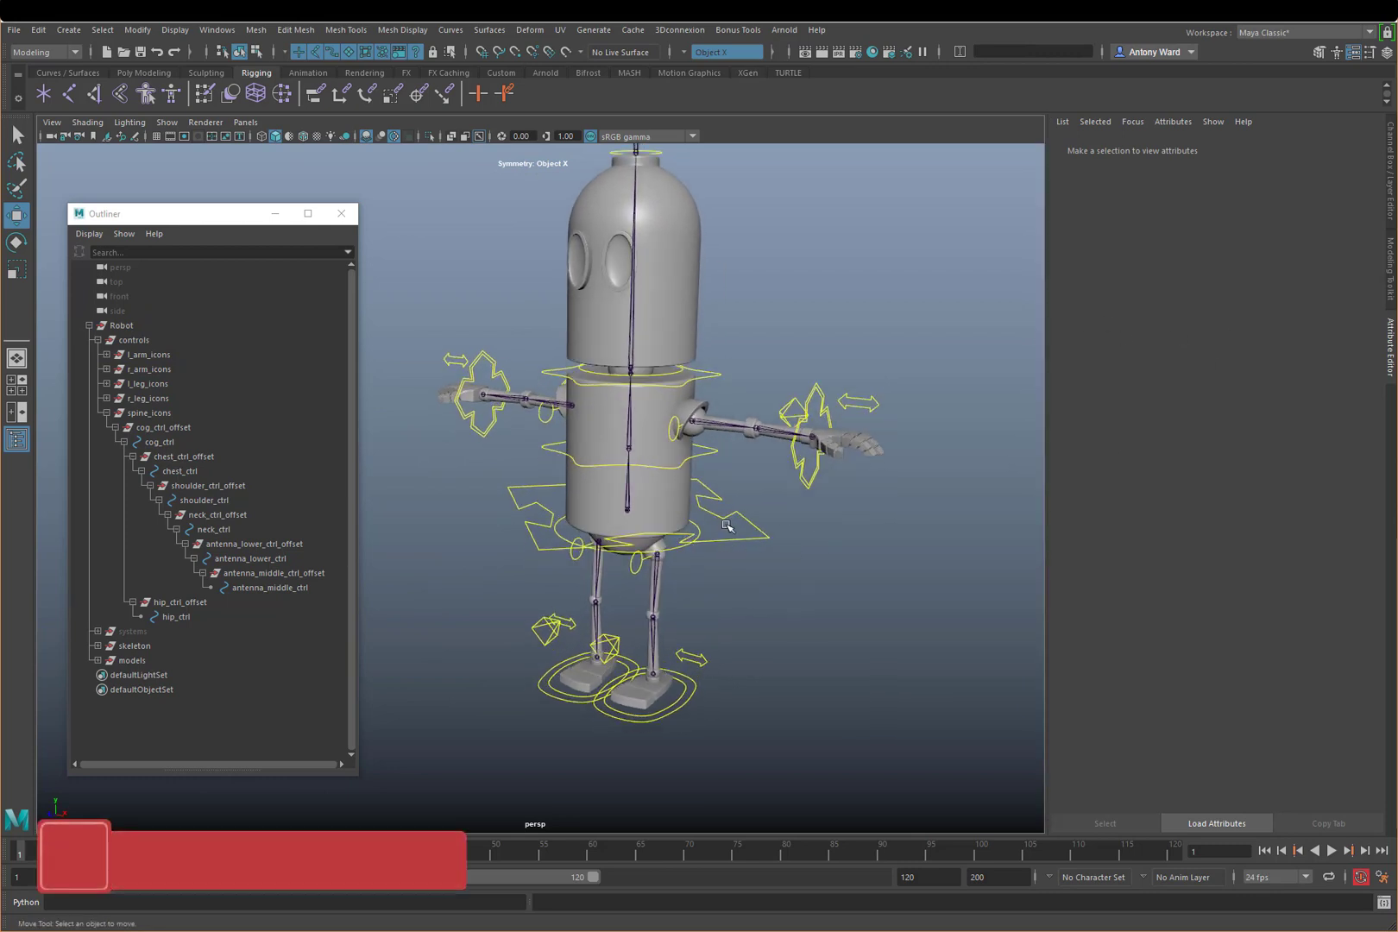
click(725, 523)
key(f)
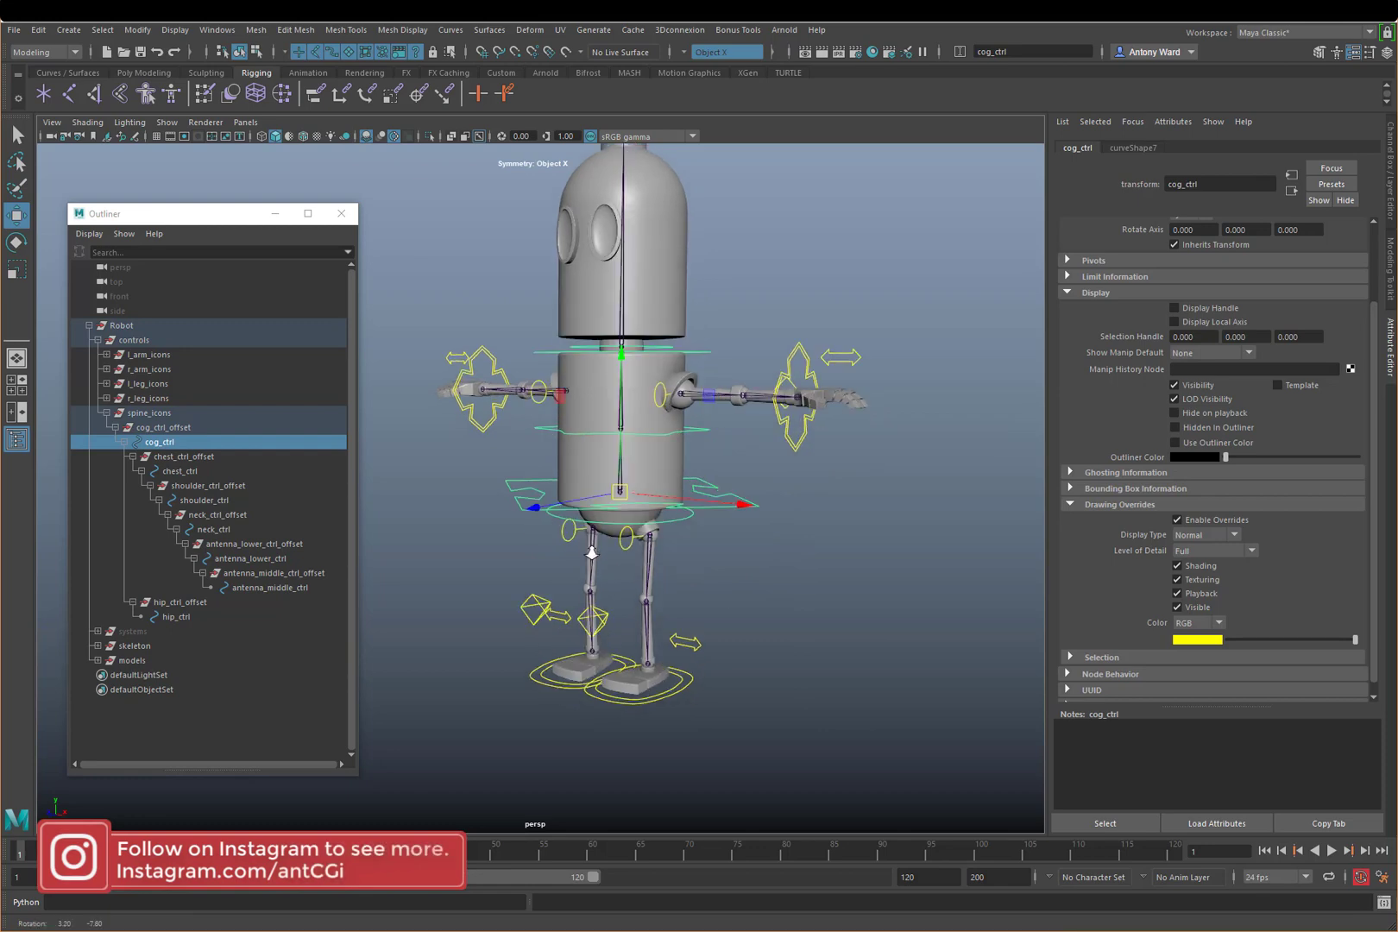
click(159, 429)
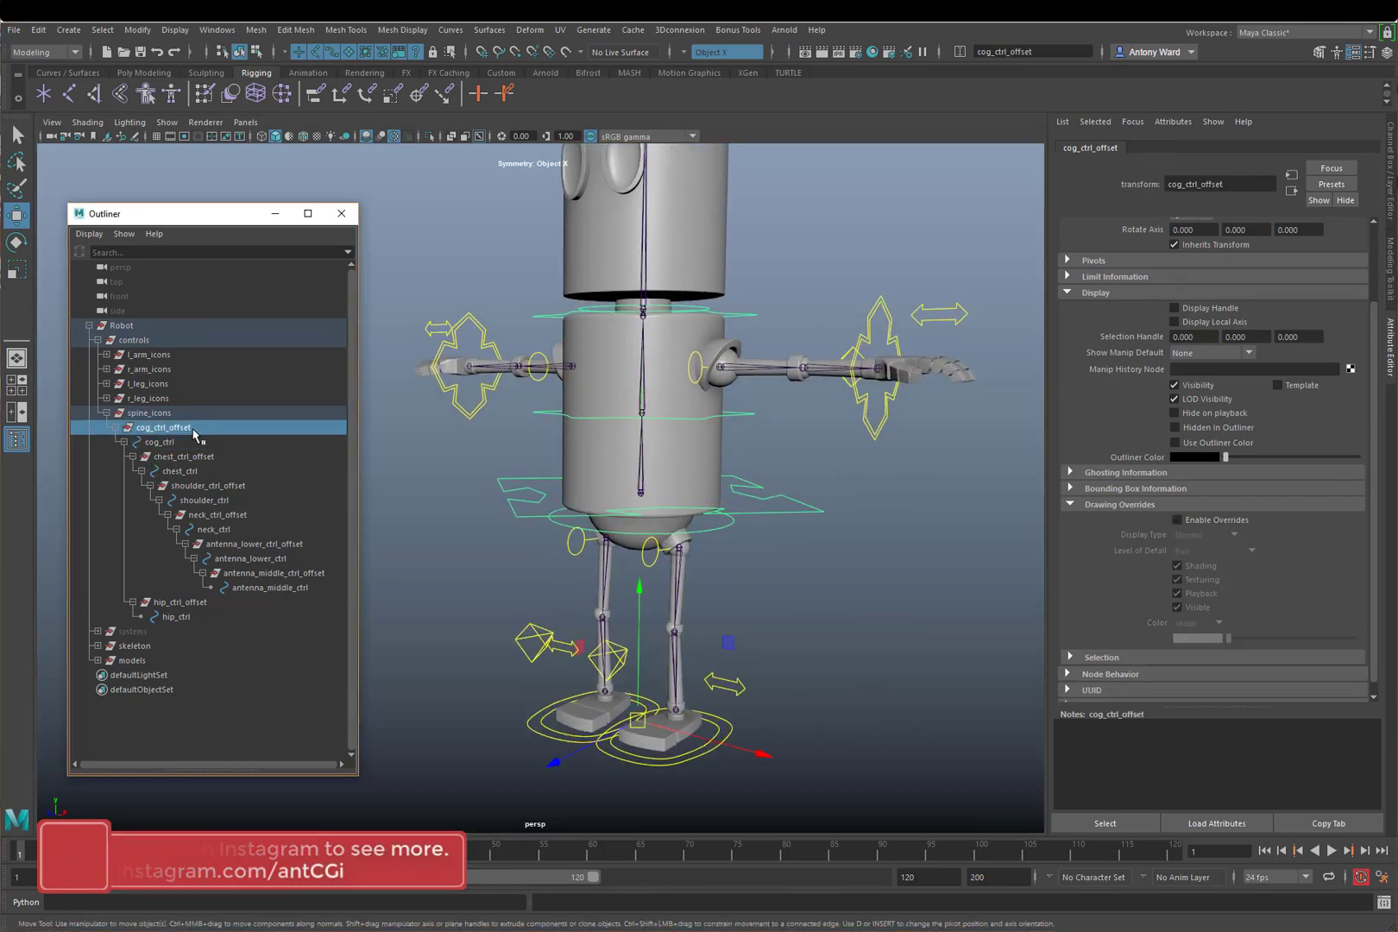
click(191, 442)
click(191, 457)
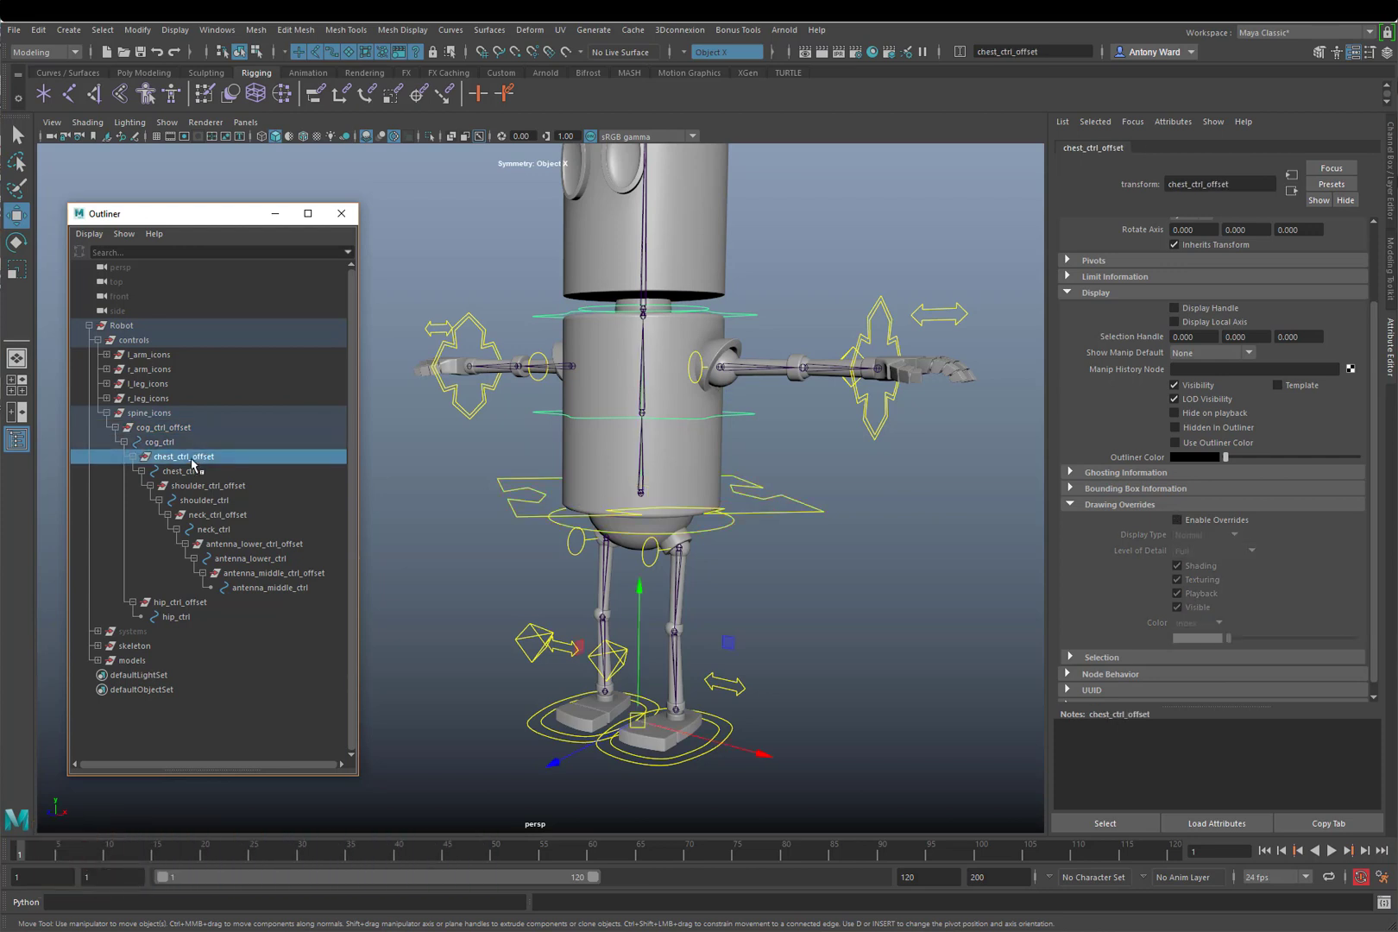
click(214, 488)
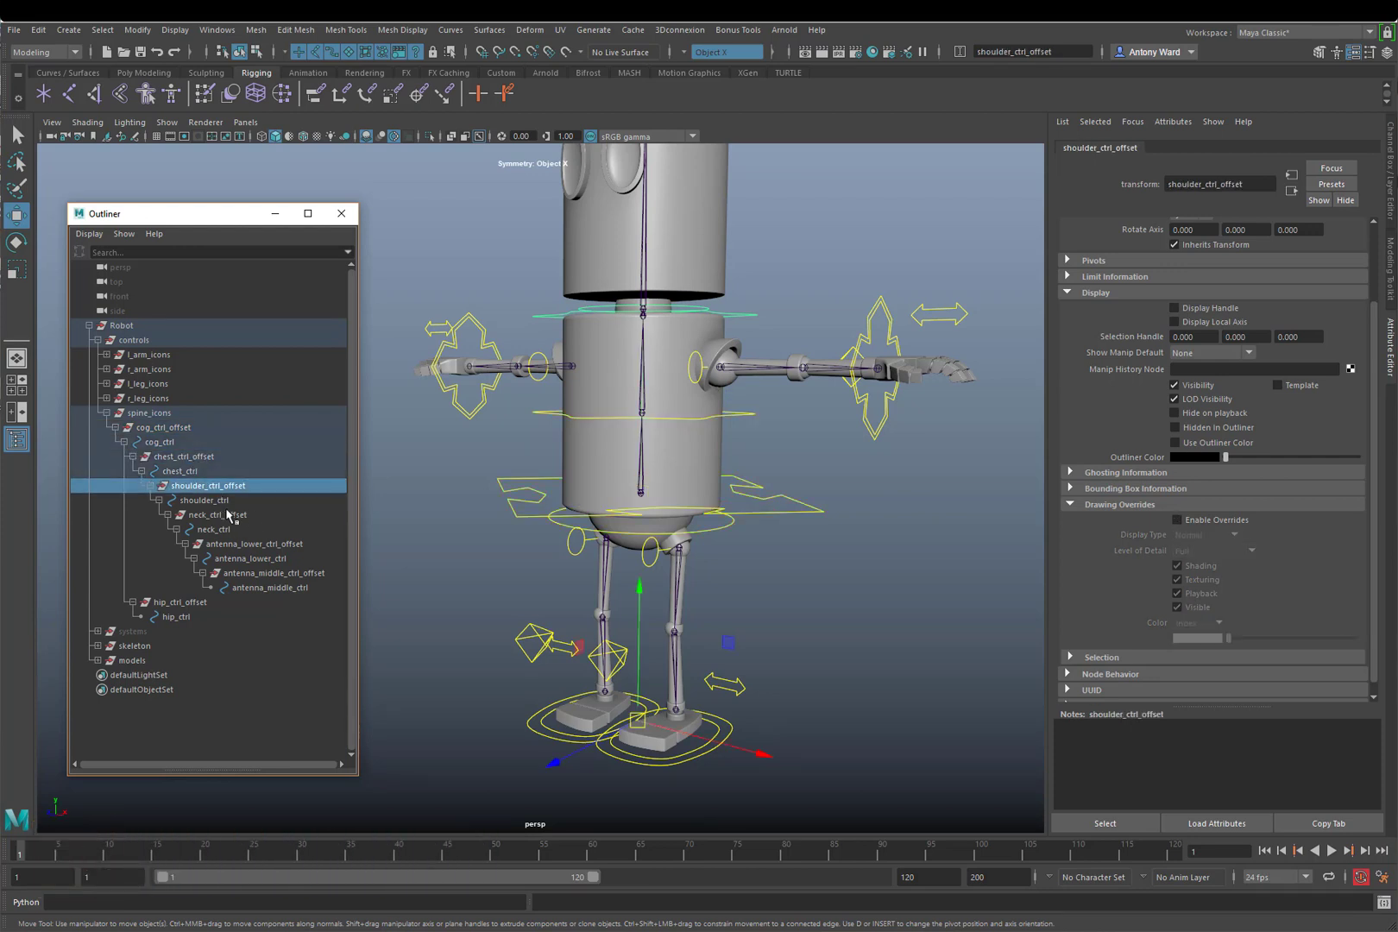
click(232, 516)
click(267, 545)
click(296, 574)
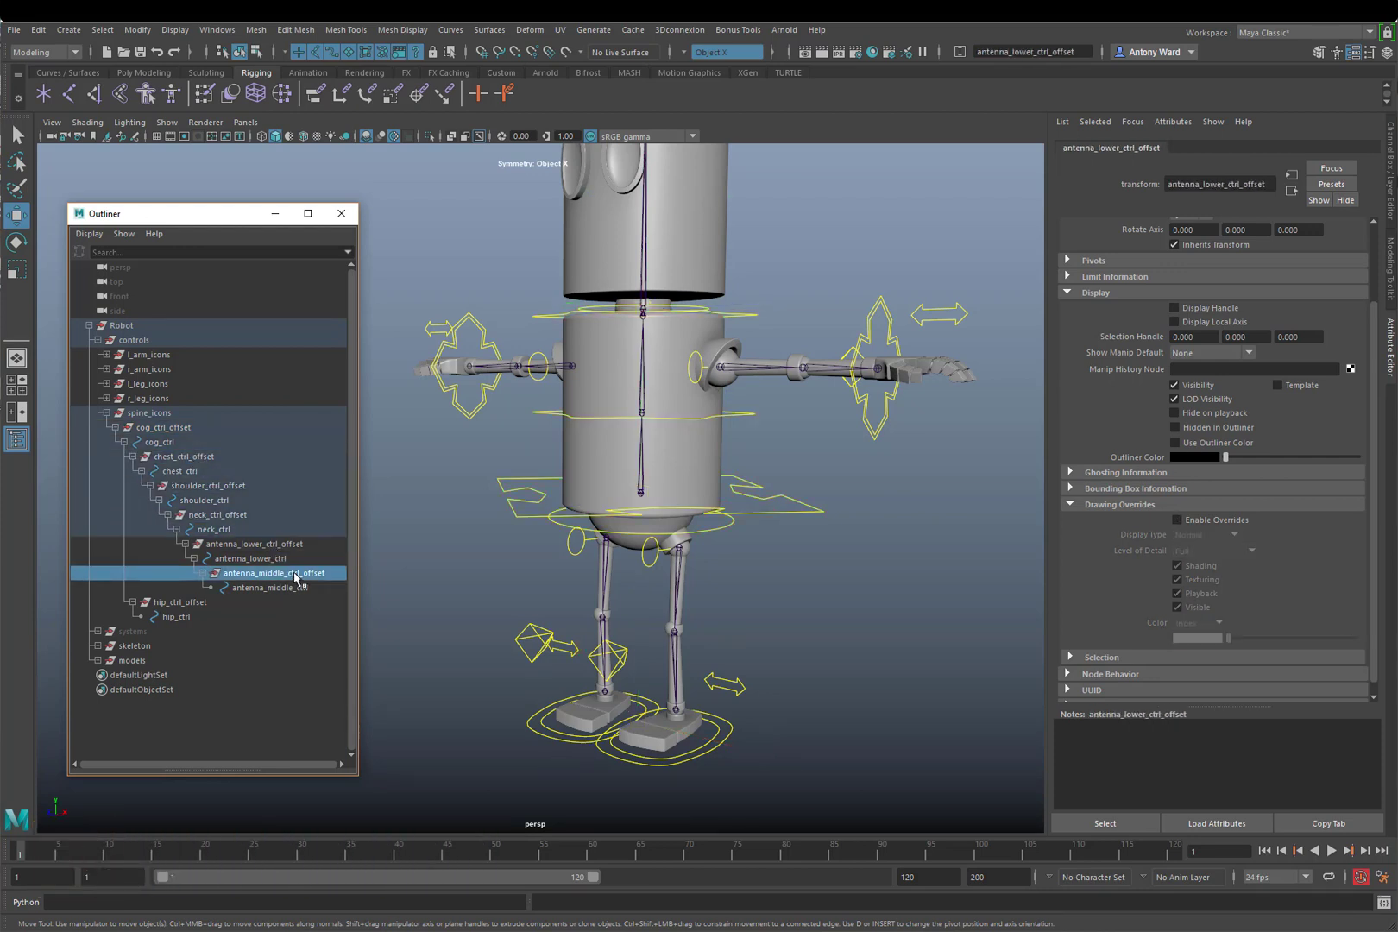
Step: Select the cog_ctrl_offset group and hide the polygon models in the perspective view, leaving the joints and controls displayed
click(158, 428)
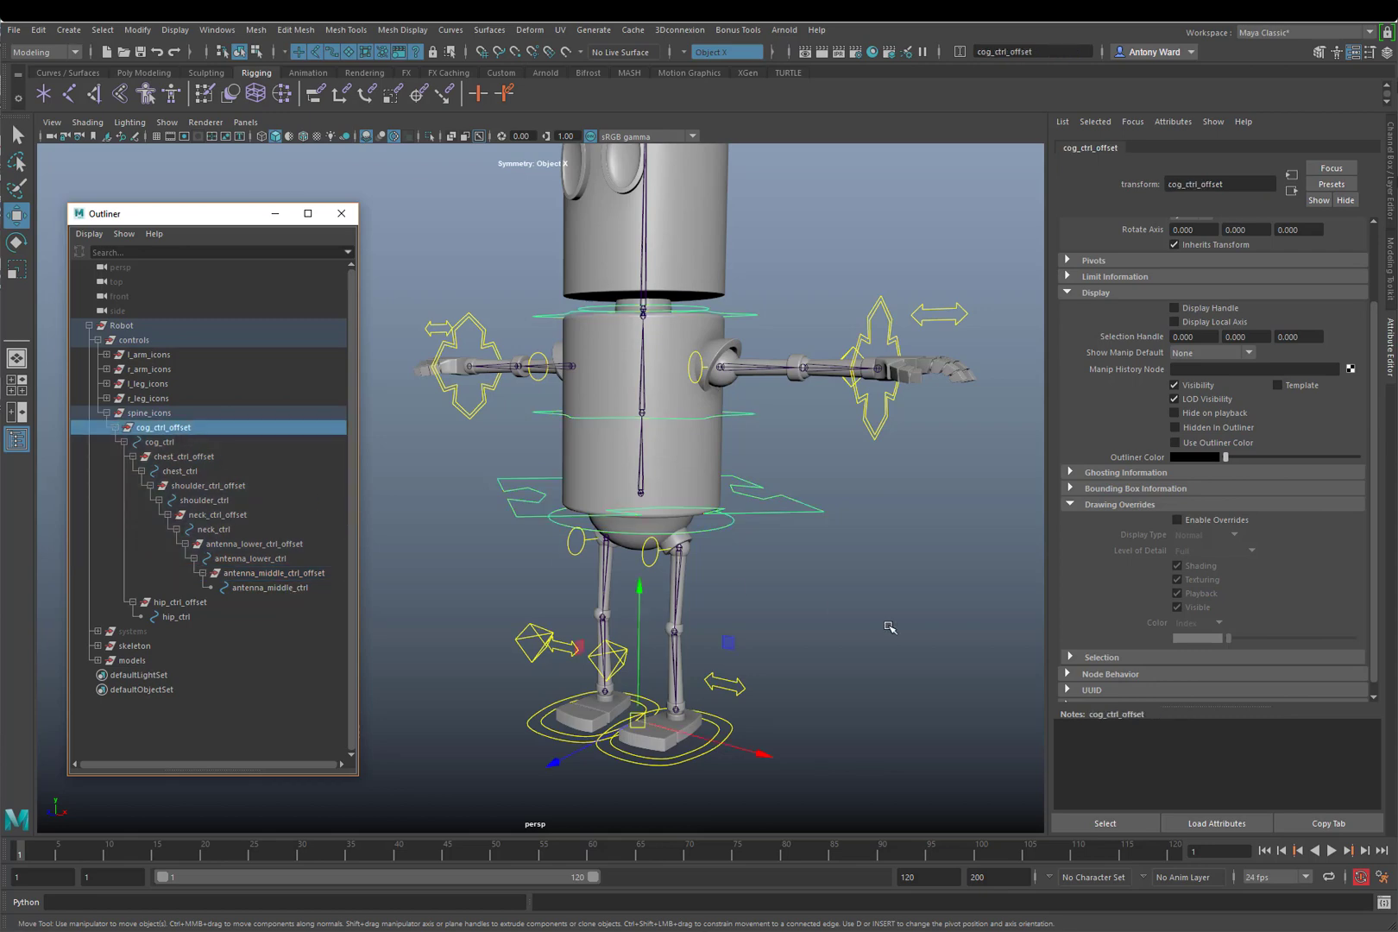
alt+drag(850, 627, 413, 561)
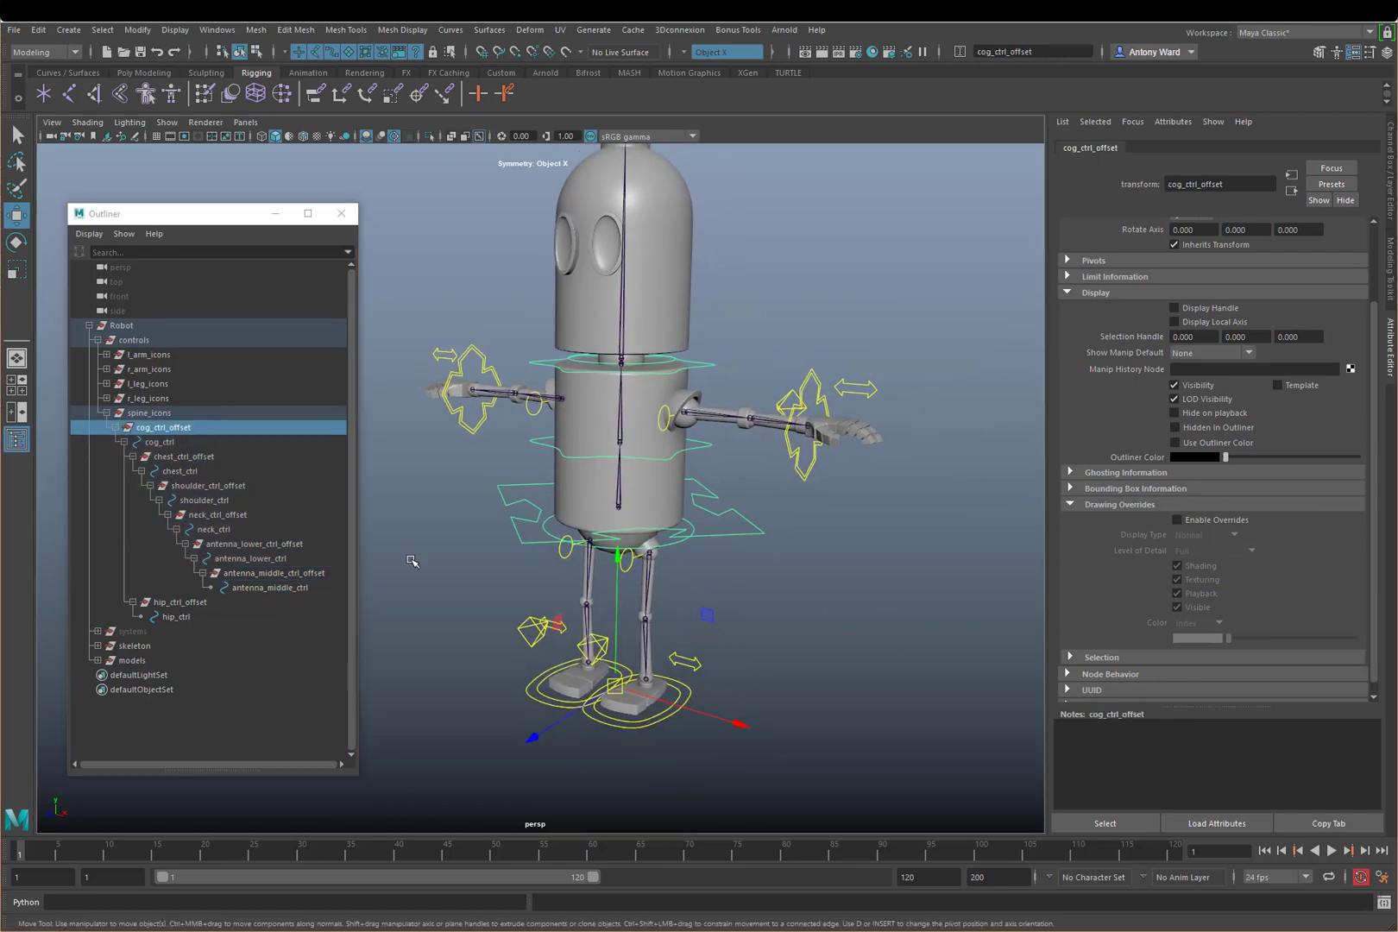
click(175, 444)
click(177, 428)
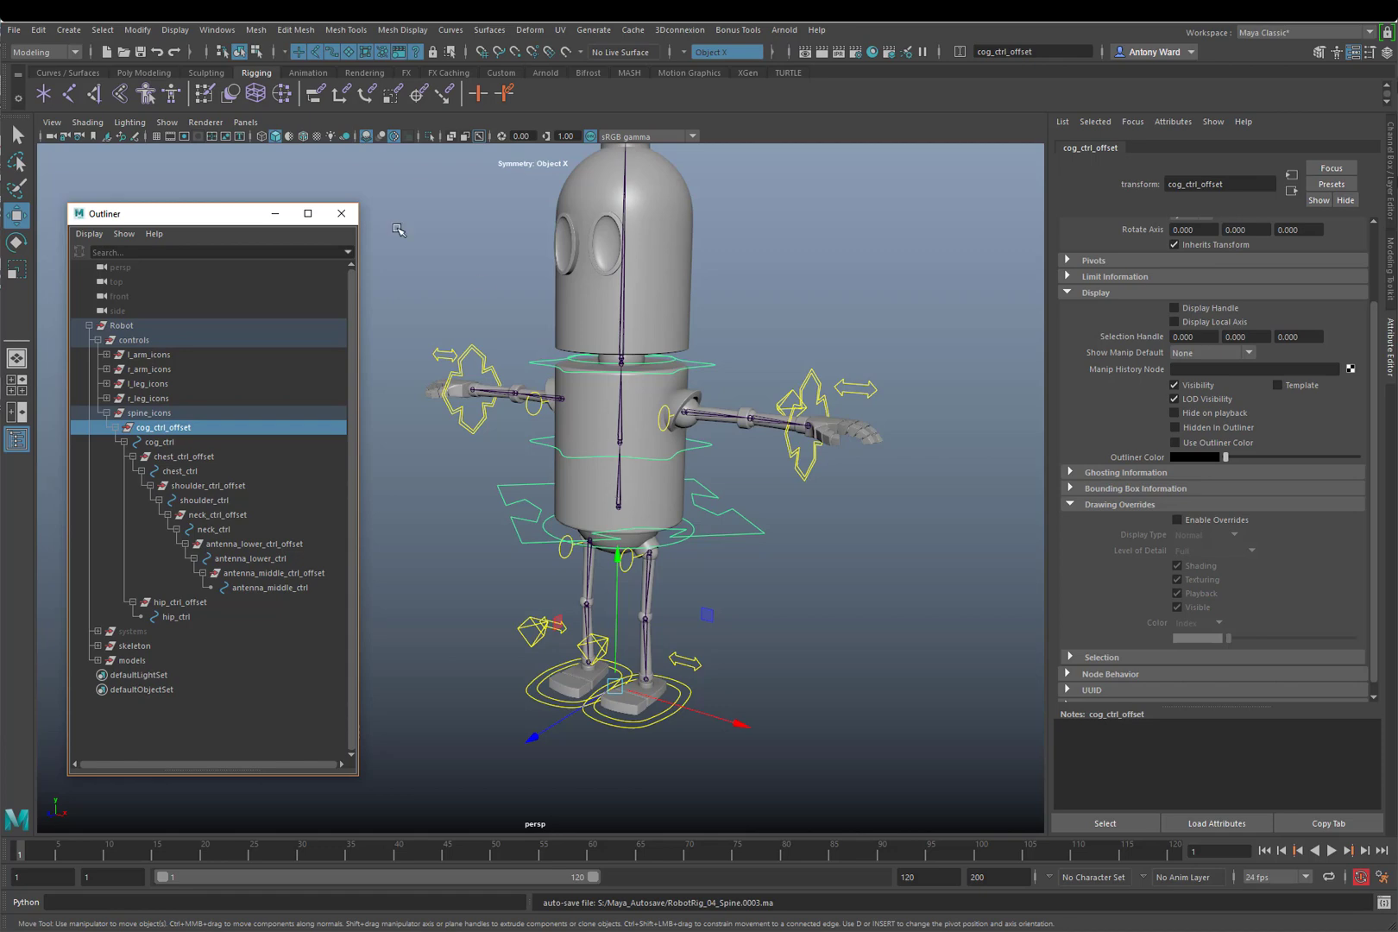
click(166, 122)
click(203, 278)
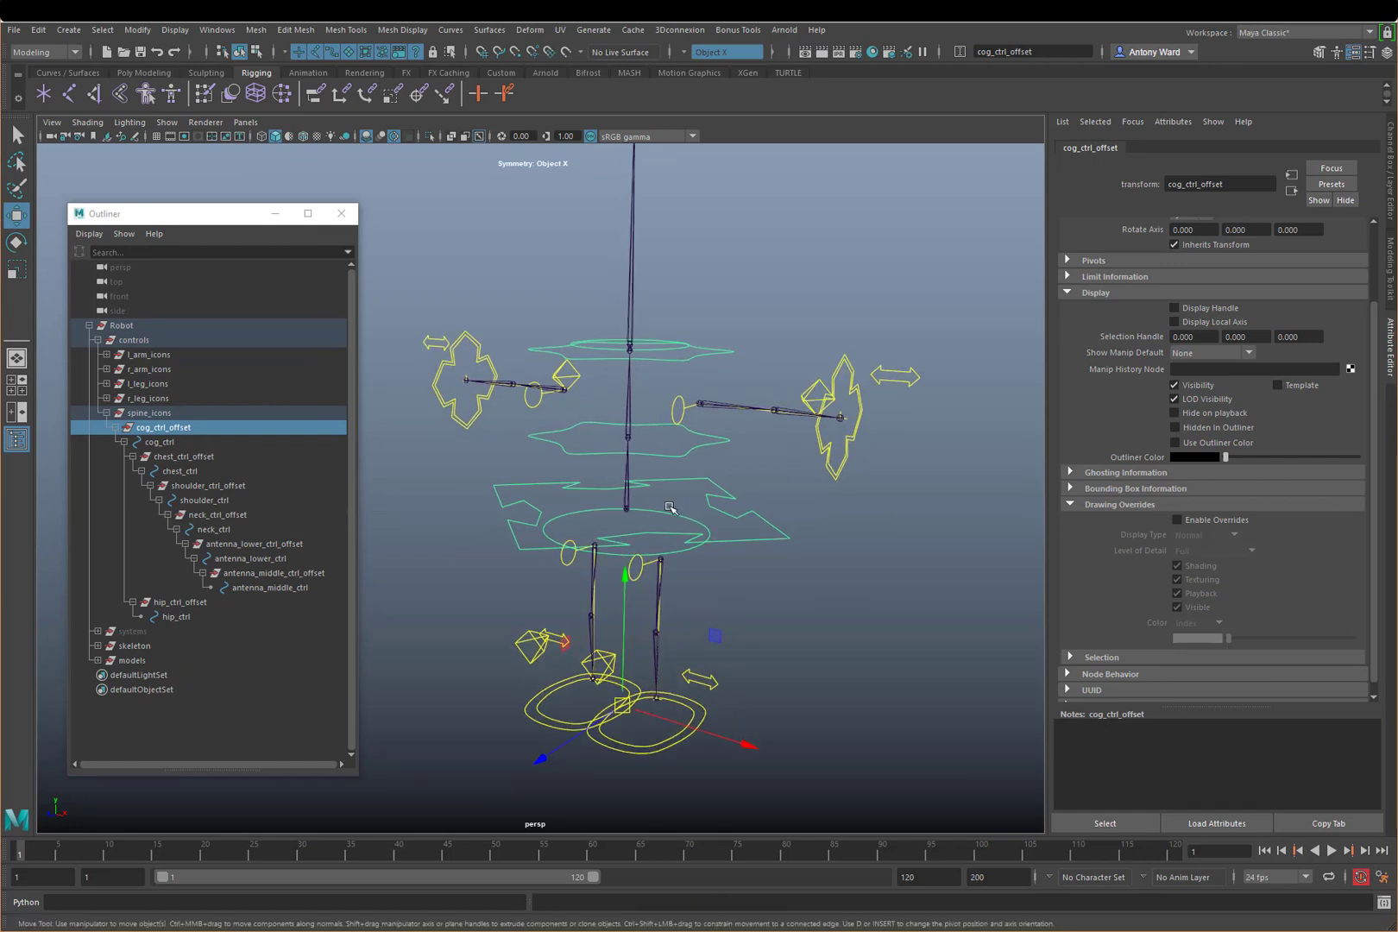
Step: Snap the pivot of cog_ctrl_offset to the lowest spine joint and compare it with the cog_ctrl pivot
alt+middle_drag(669, 508, 669, 488)
key(d)
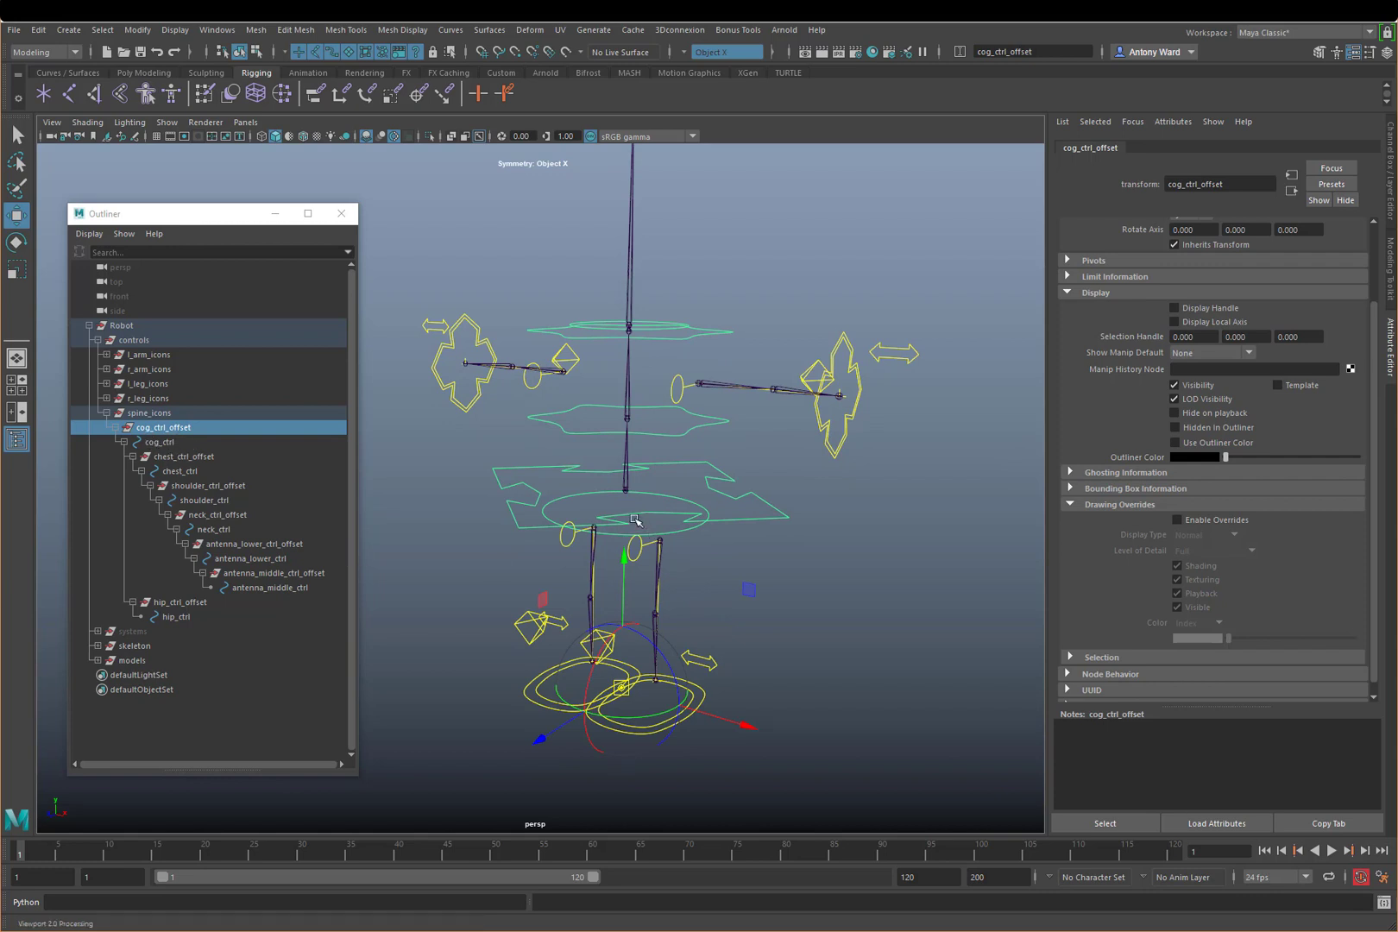
drag(622, 688, 627, 492)
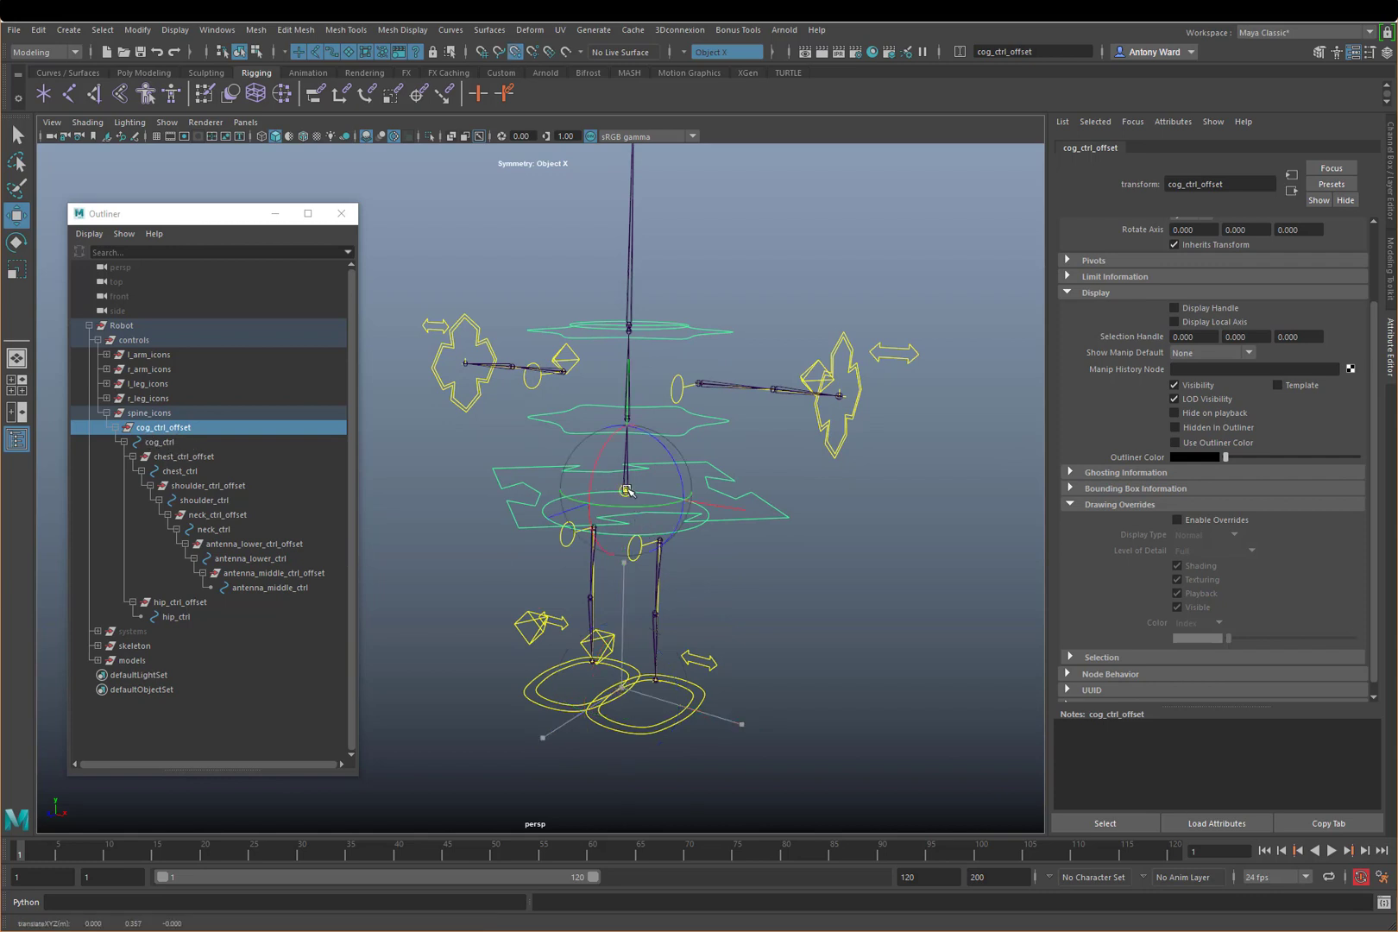
click(161, 442)
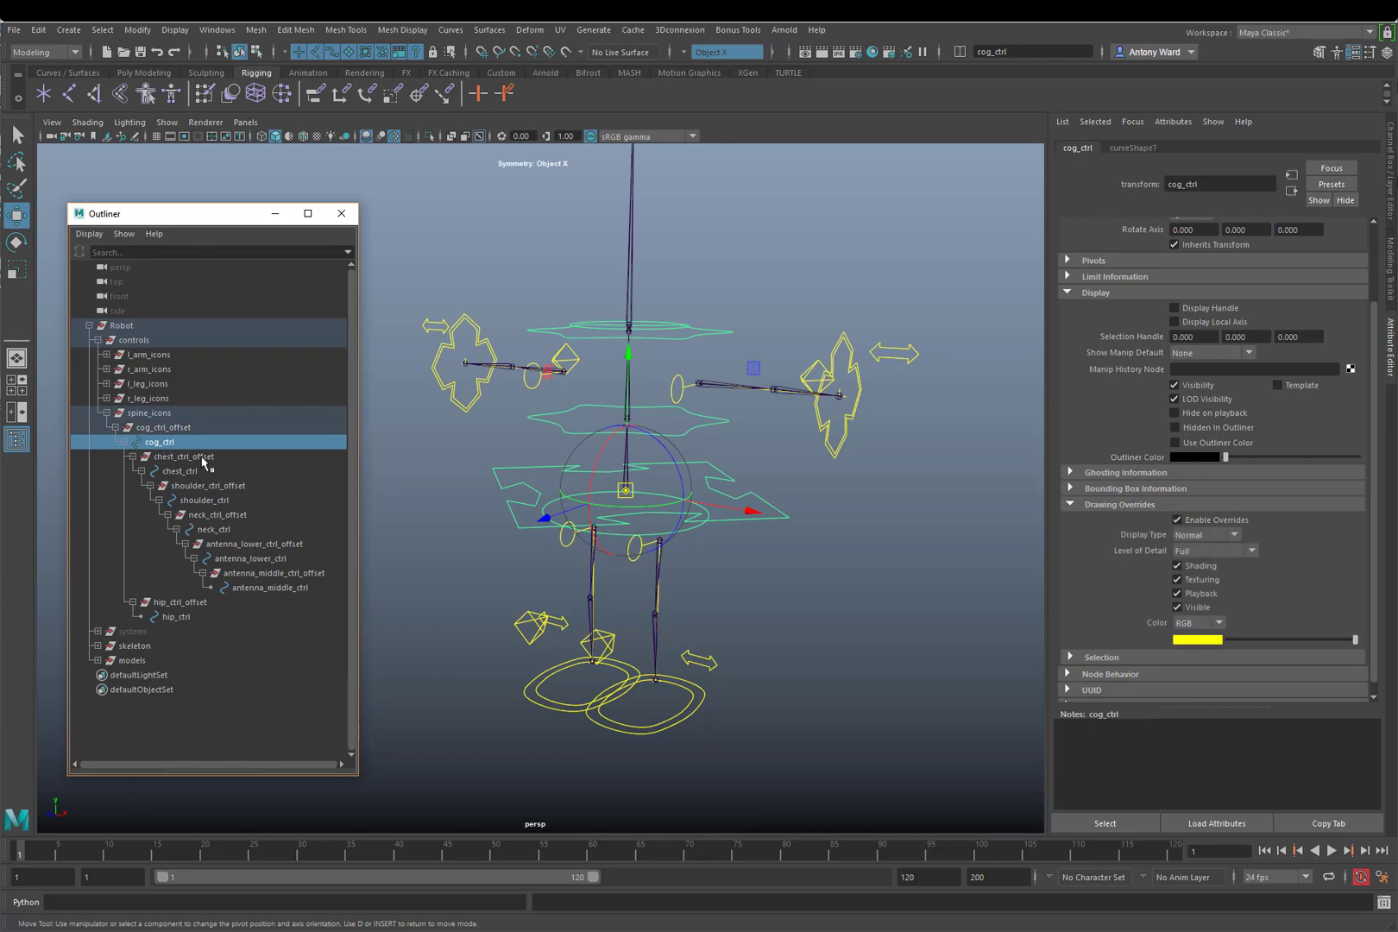
Step: Snap the pivot of chest_ctrl_offset to the middle spine joint at the chest control, and select chest_ctrl to check it
click(202, 458)
key(v)
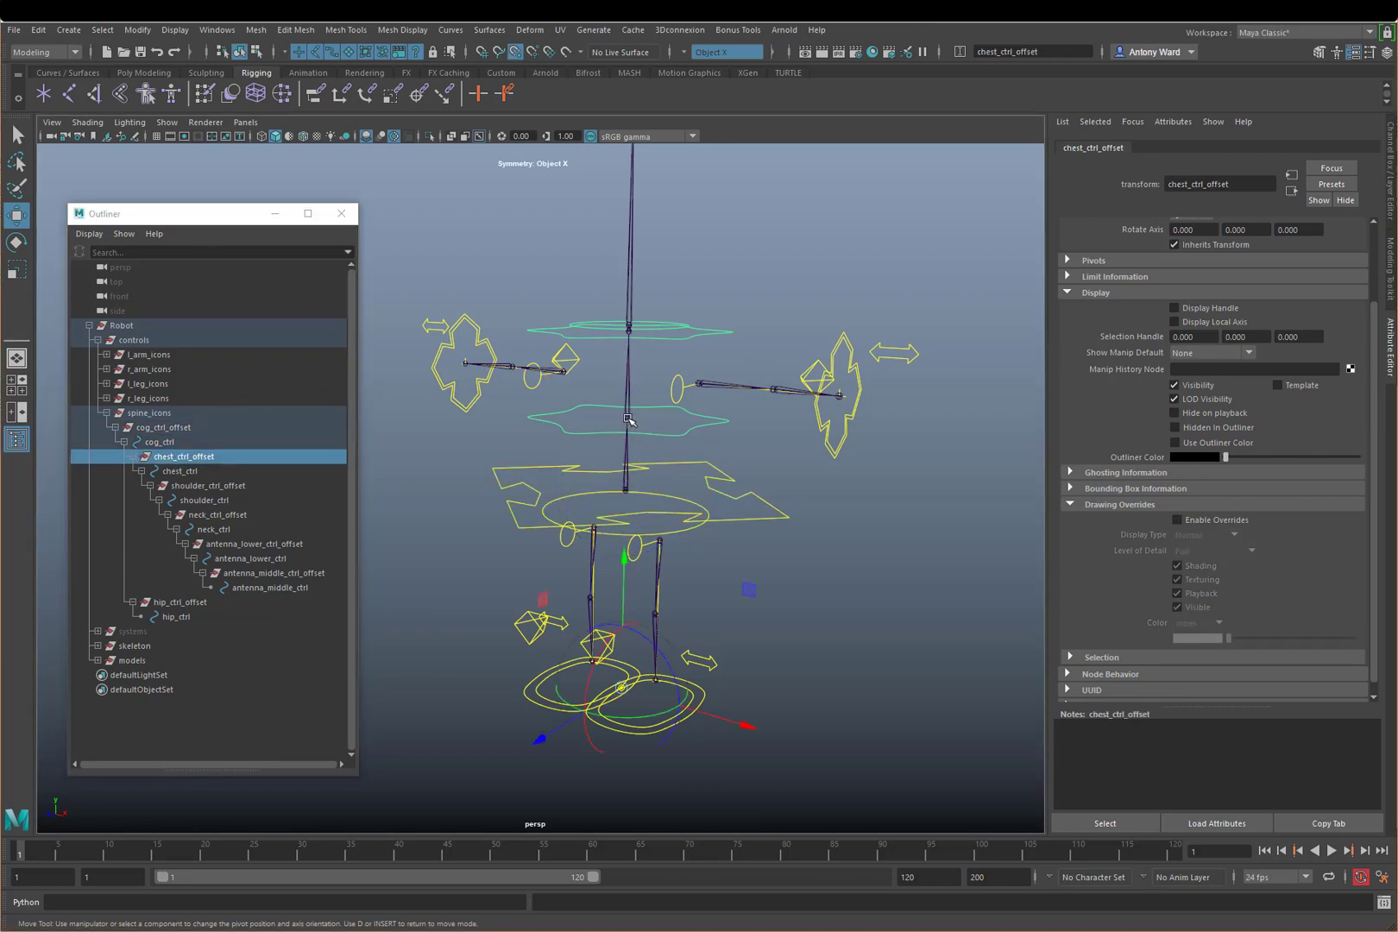
key(v)
drag(622, 686, 620, 421)
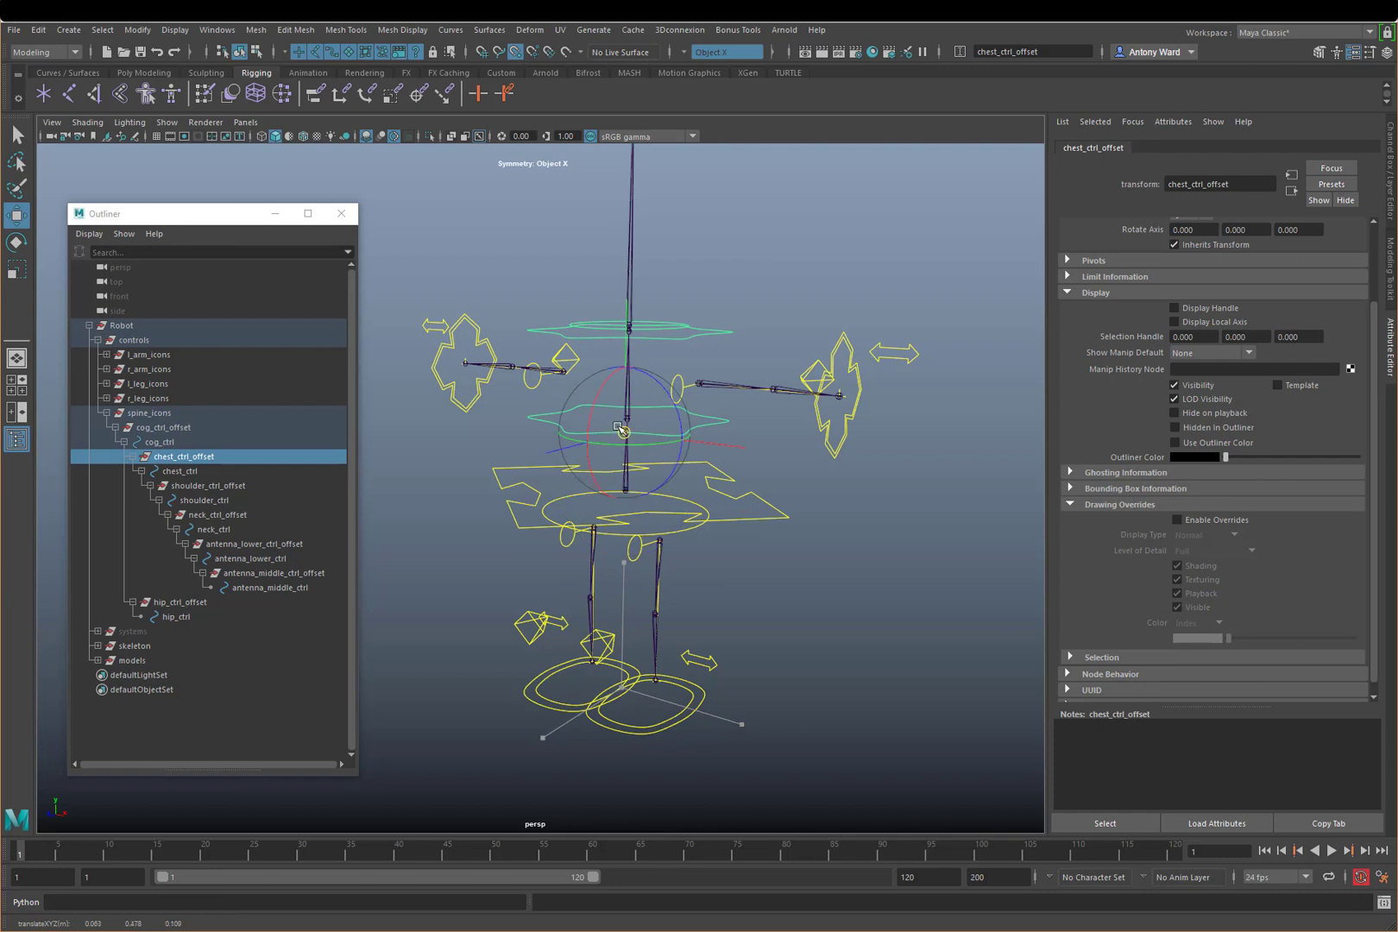
click(197, 473)
Step: Snap the pivot of shoulder_ctrl_offset to the spine joint at the shoulder control
click(236, 488)
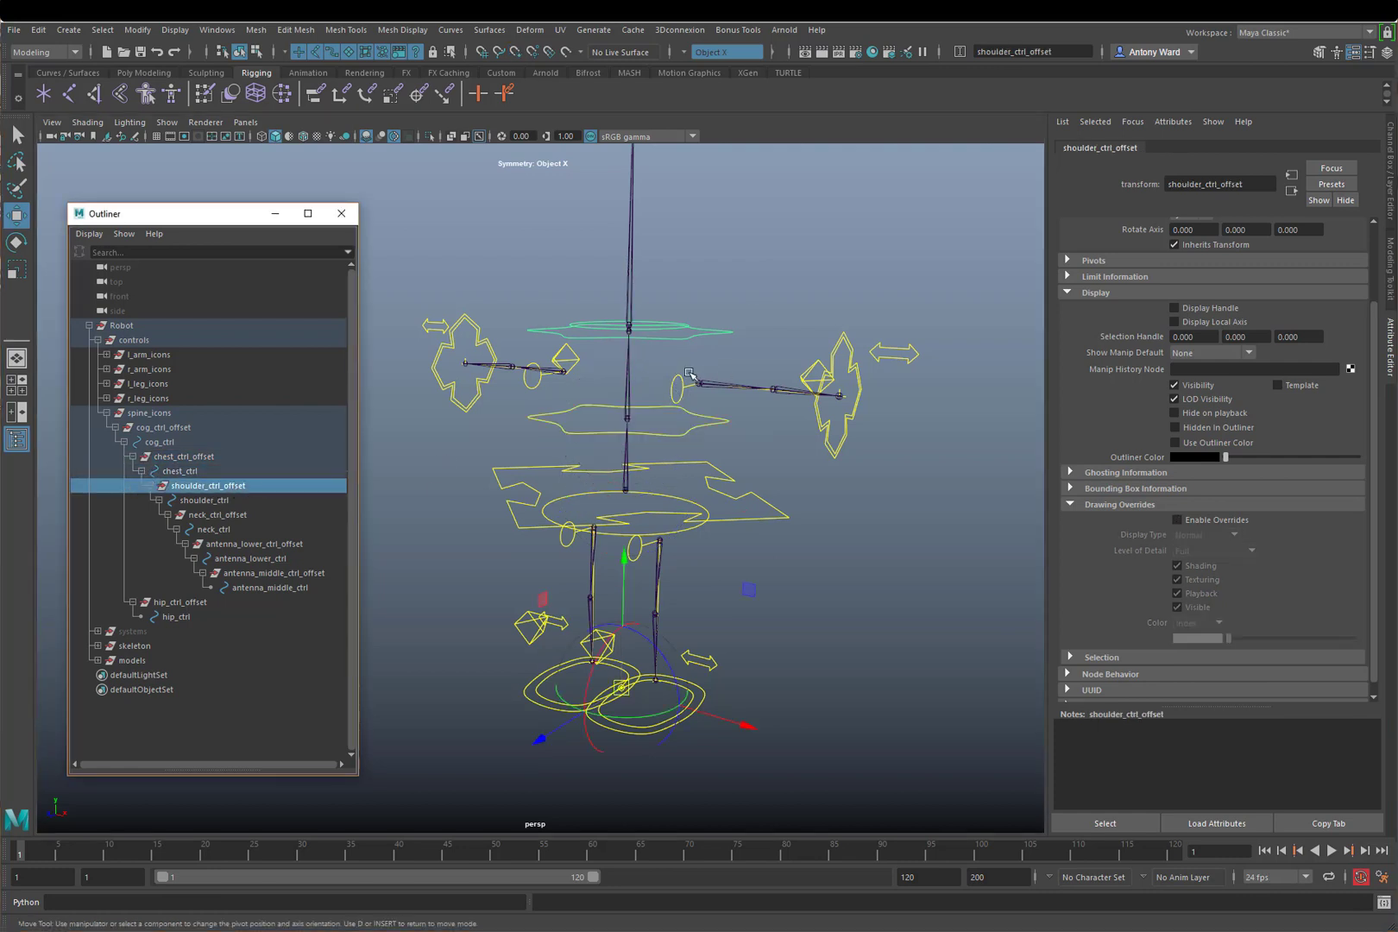
key(v)
key(v)
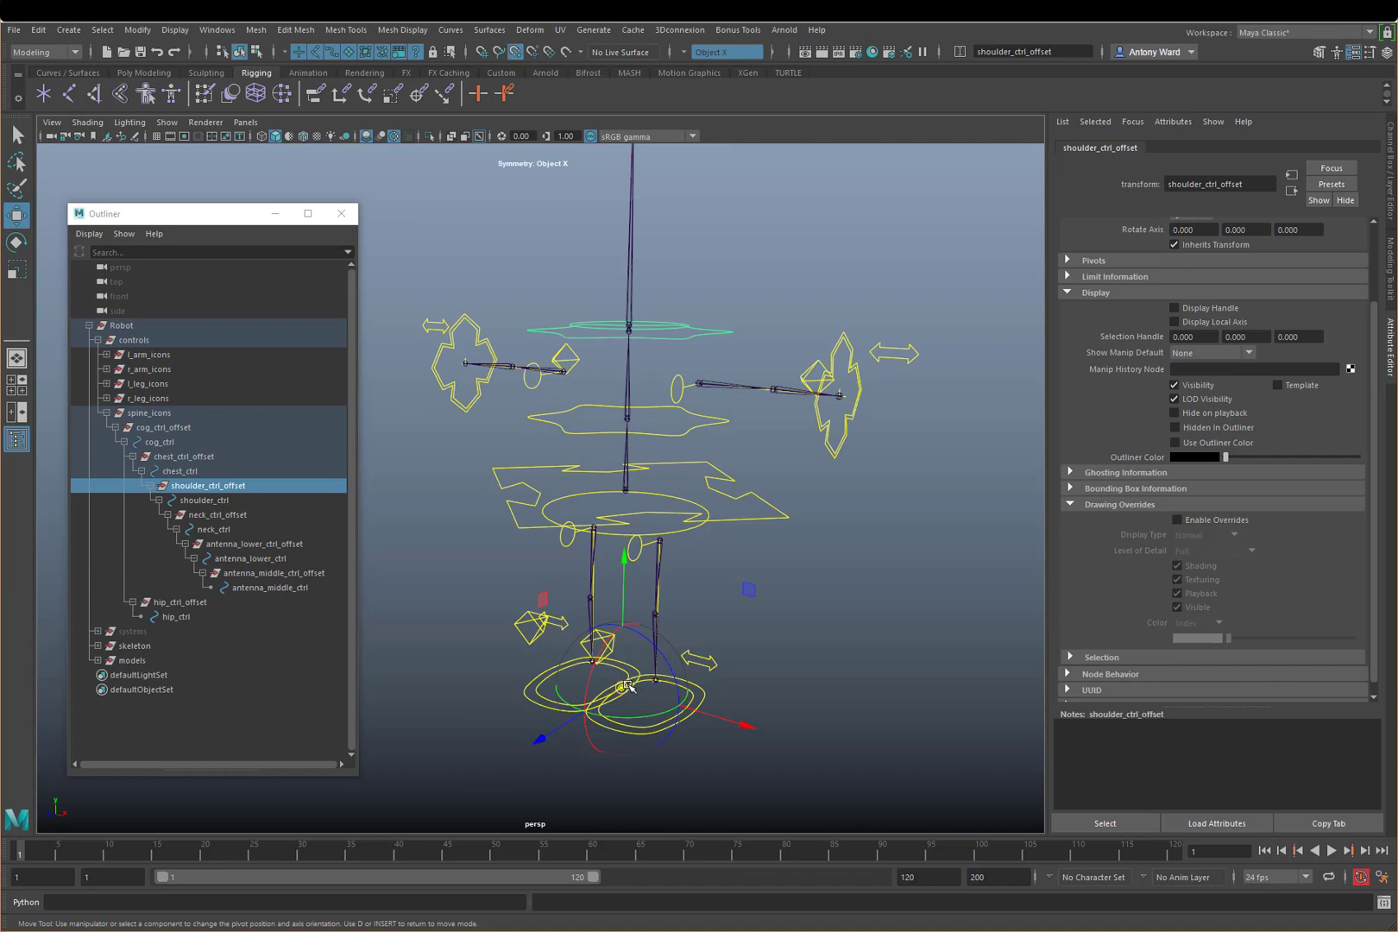
drag(621, 688, 629, 332)
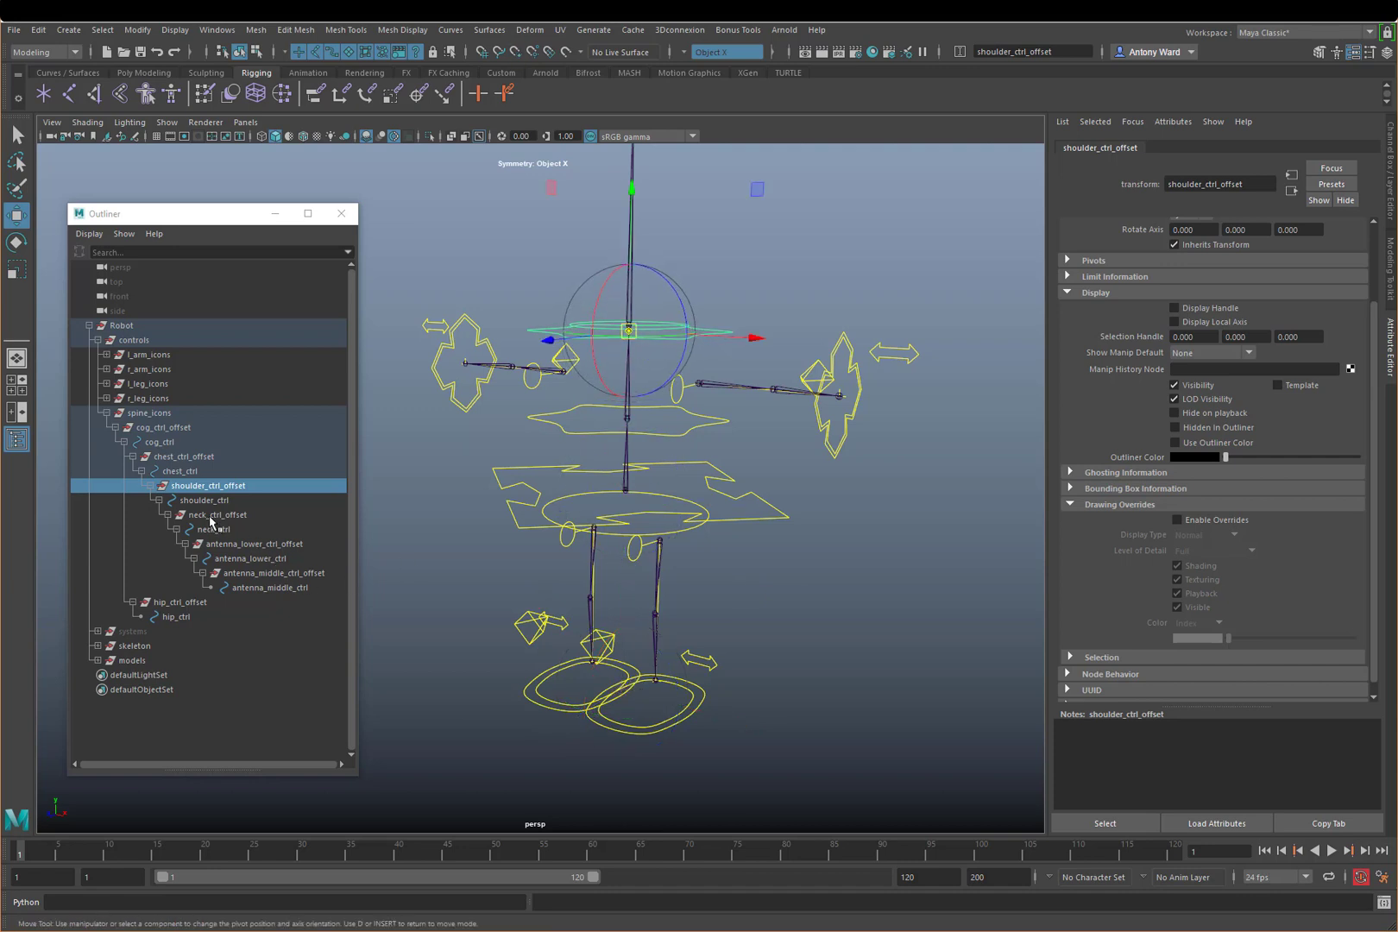
Step: Check the pivots of neck_ctrl_offset and of the lower and middle antenna offset groups and controls
click(210, 516)
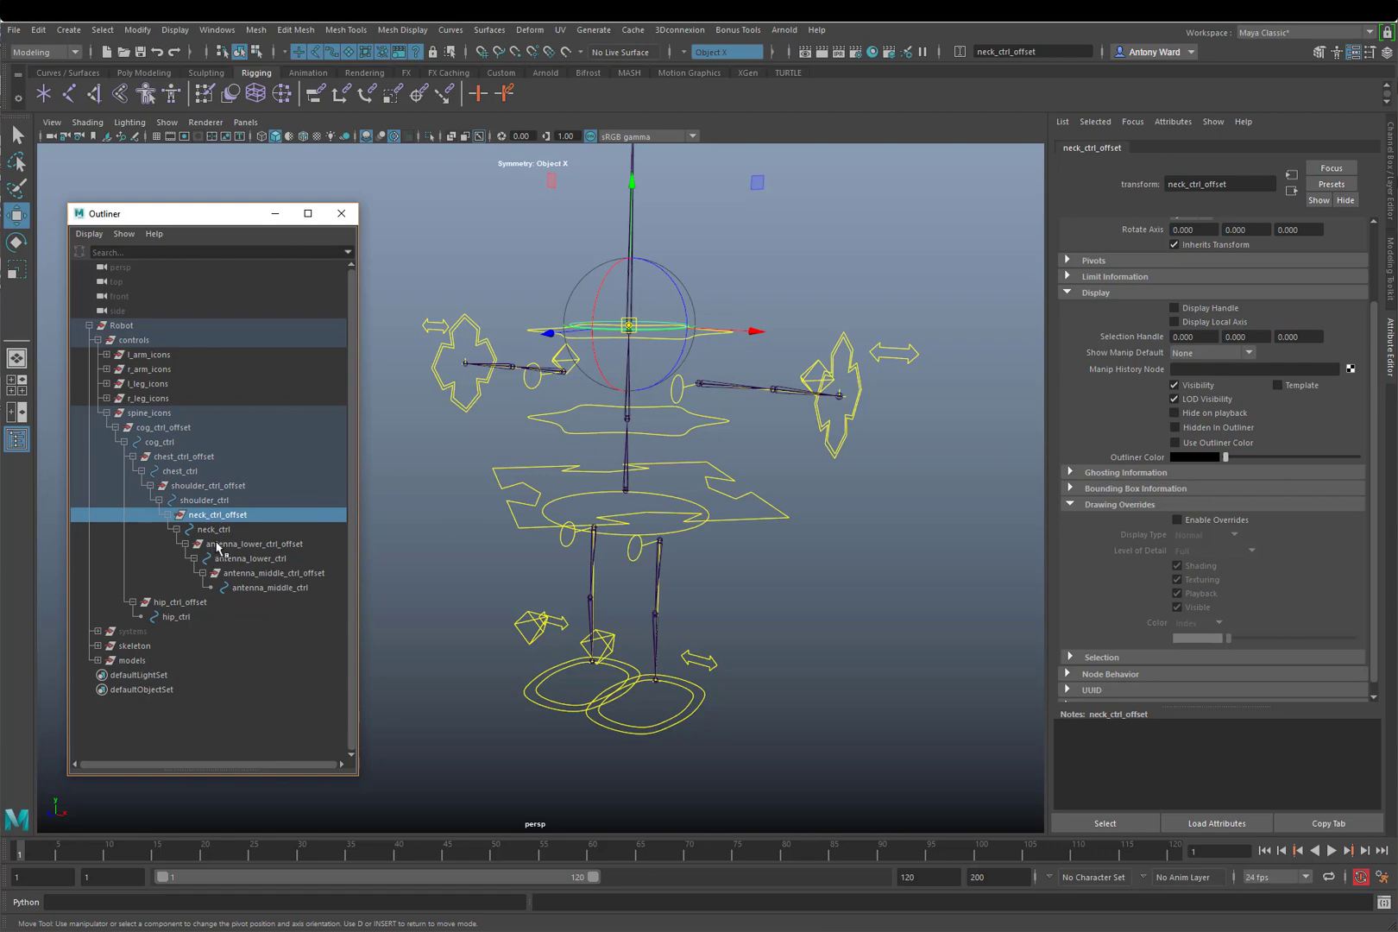
click(217, 543)
alt+drag(674, 342, 659, 521)
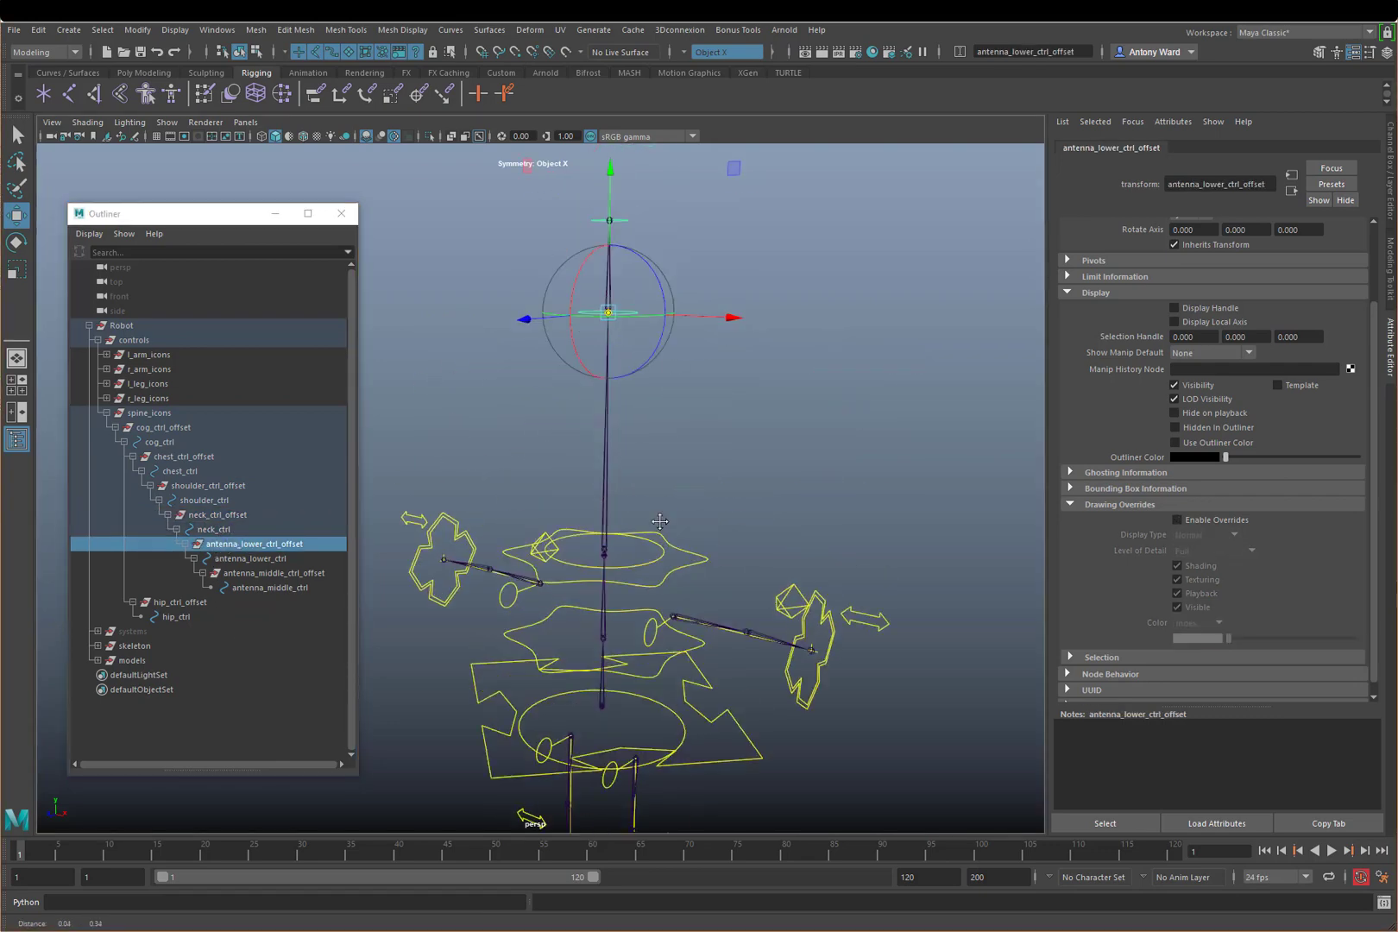
alt+middle_drag(660, 521, 658, 539)
click(254, 559)
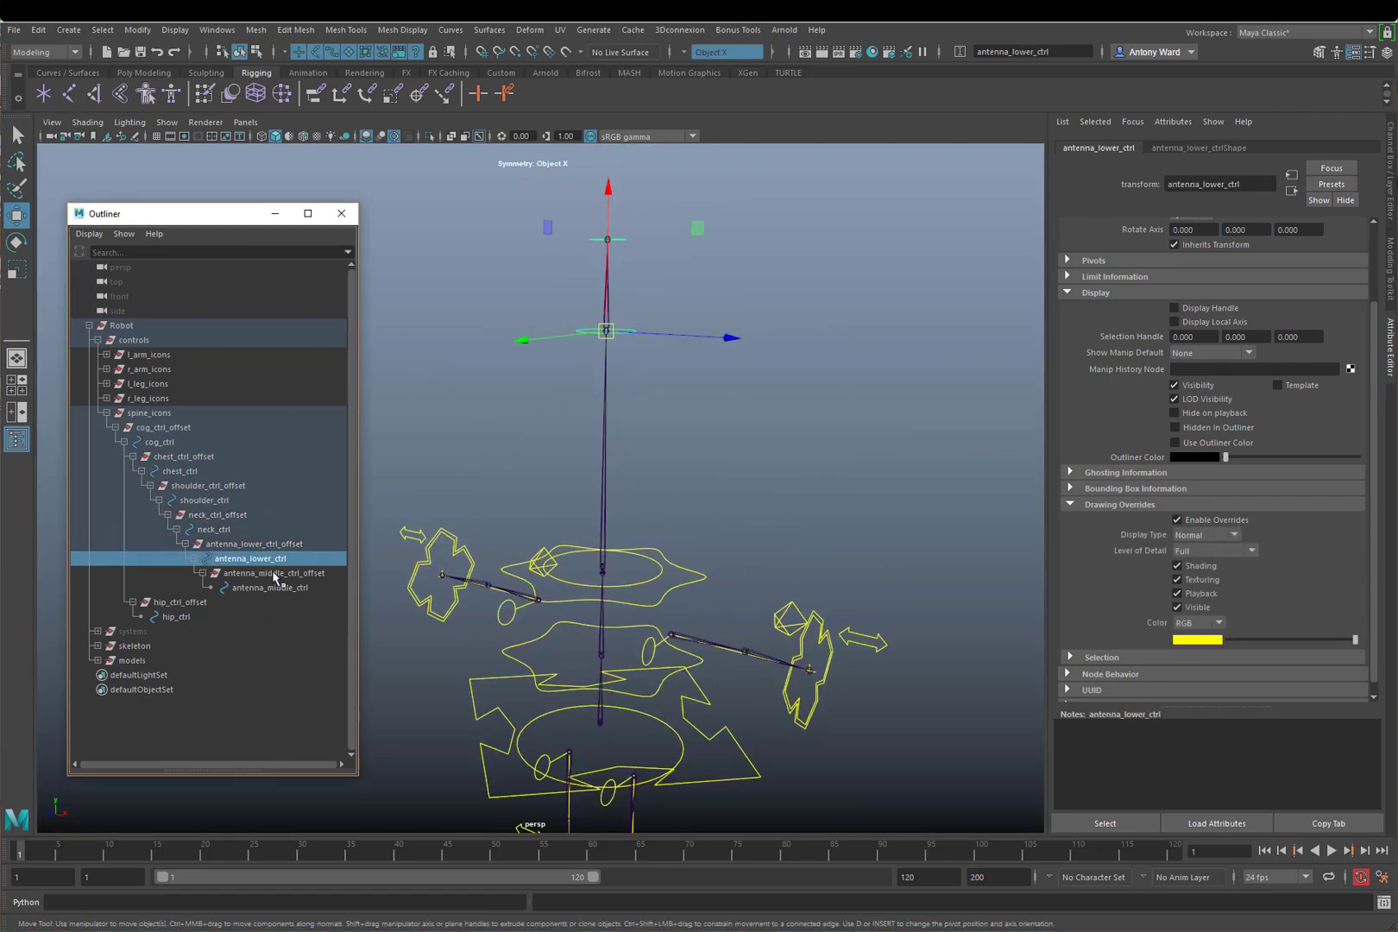
click(269, 573)
click(278, 587)
alt+drag(799, 618, 729, 583)
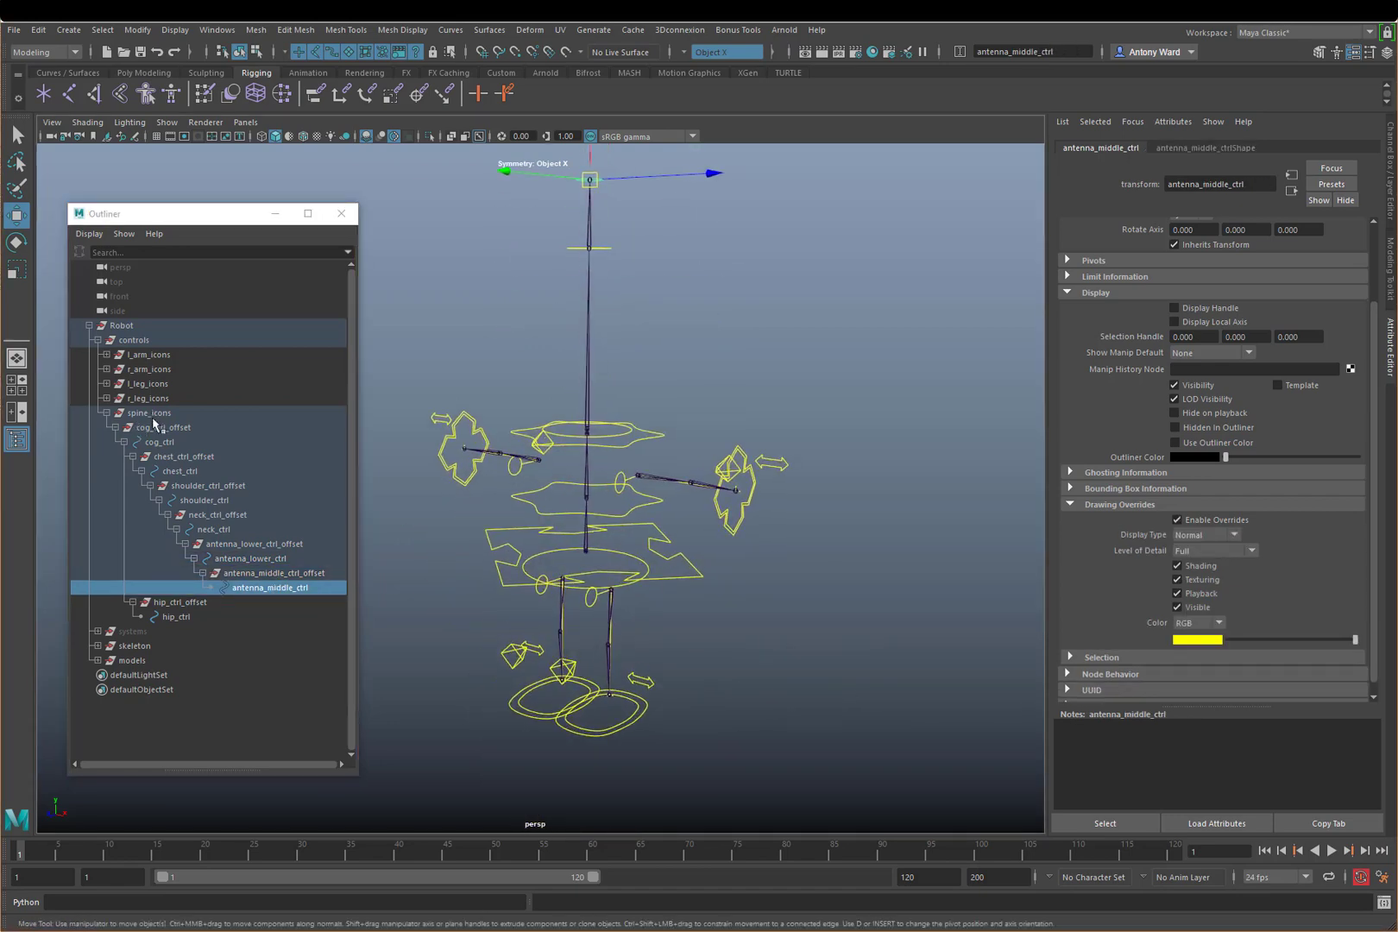
Step: Compare the pivots of cog_ctrl and cog_ctrl_offset, and clear the selection
click(683, 567)
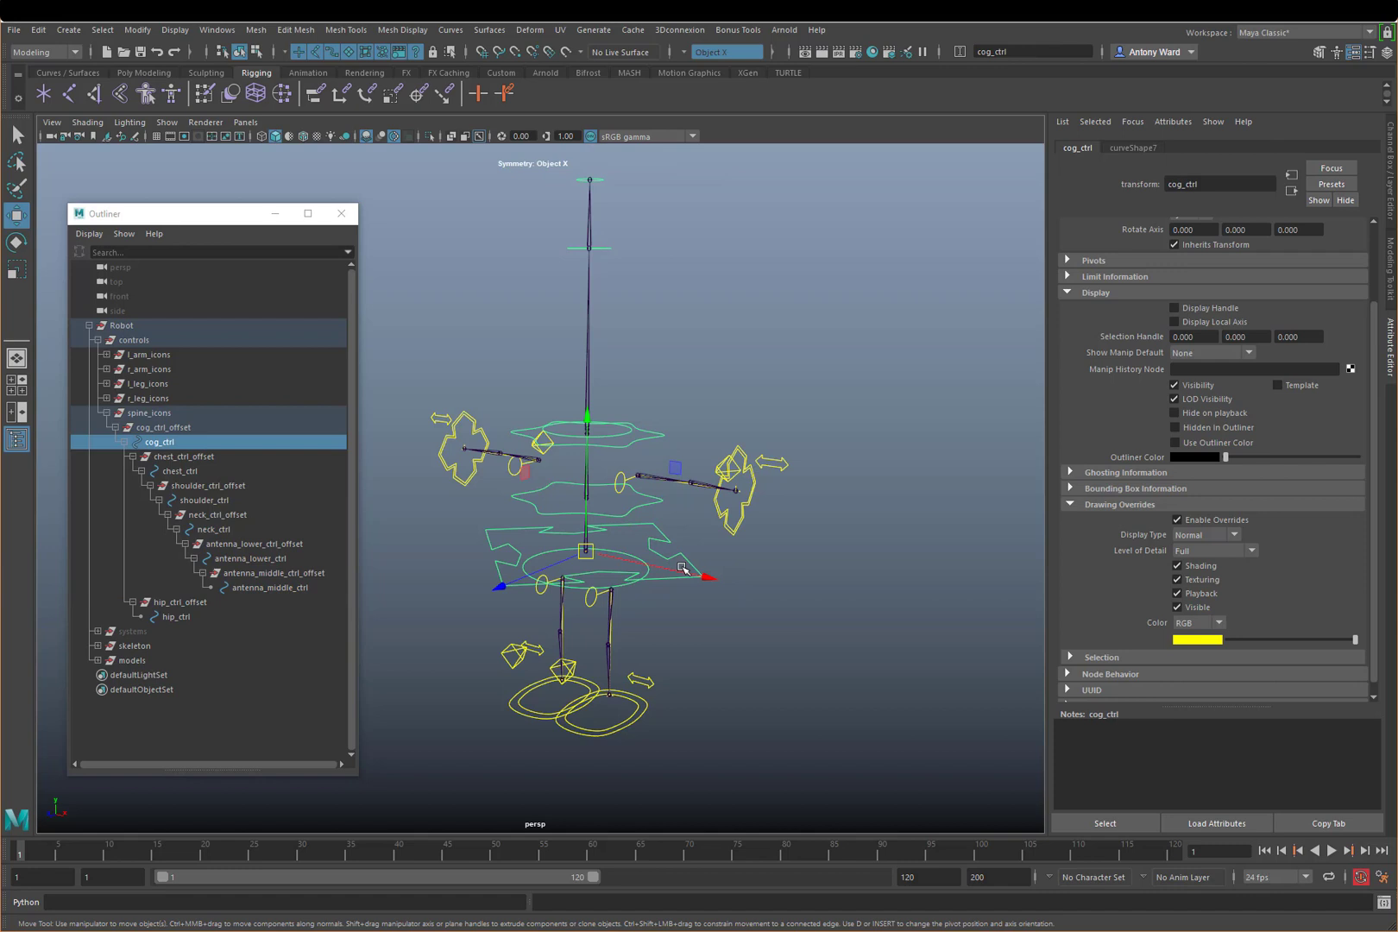
click(183, 430)
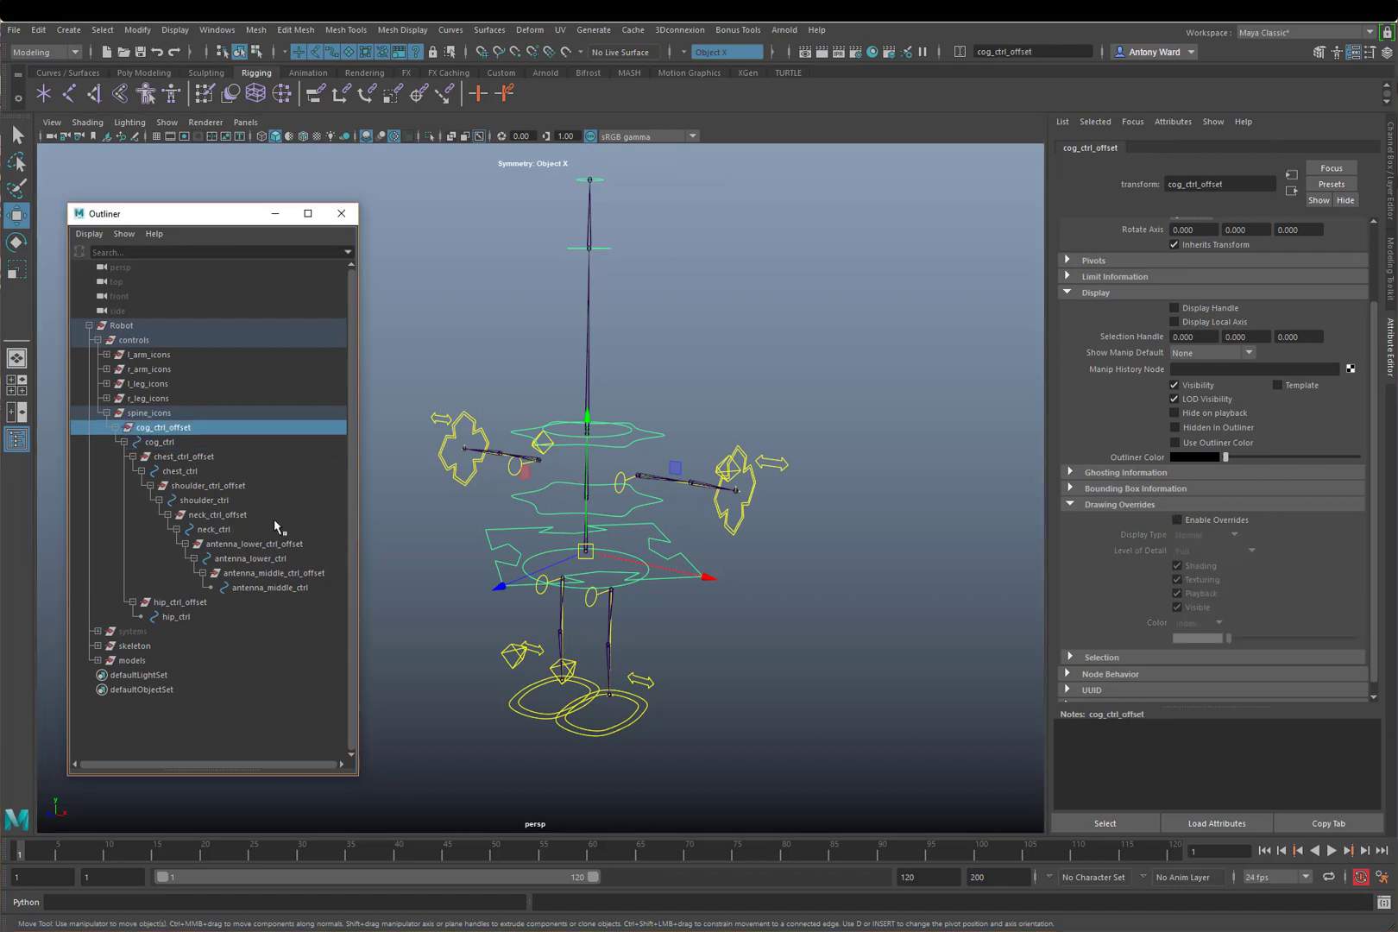
alt+drag(524, 521, 548, 506)
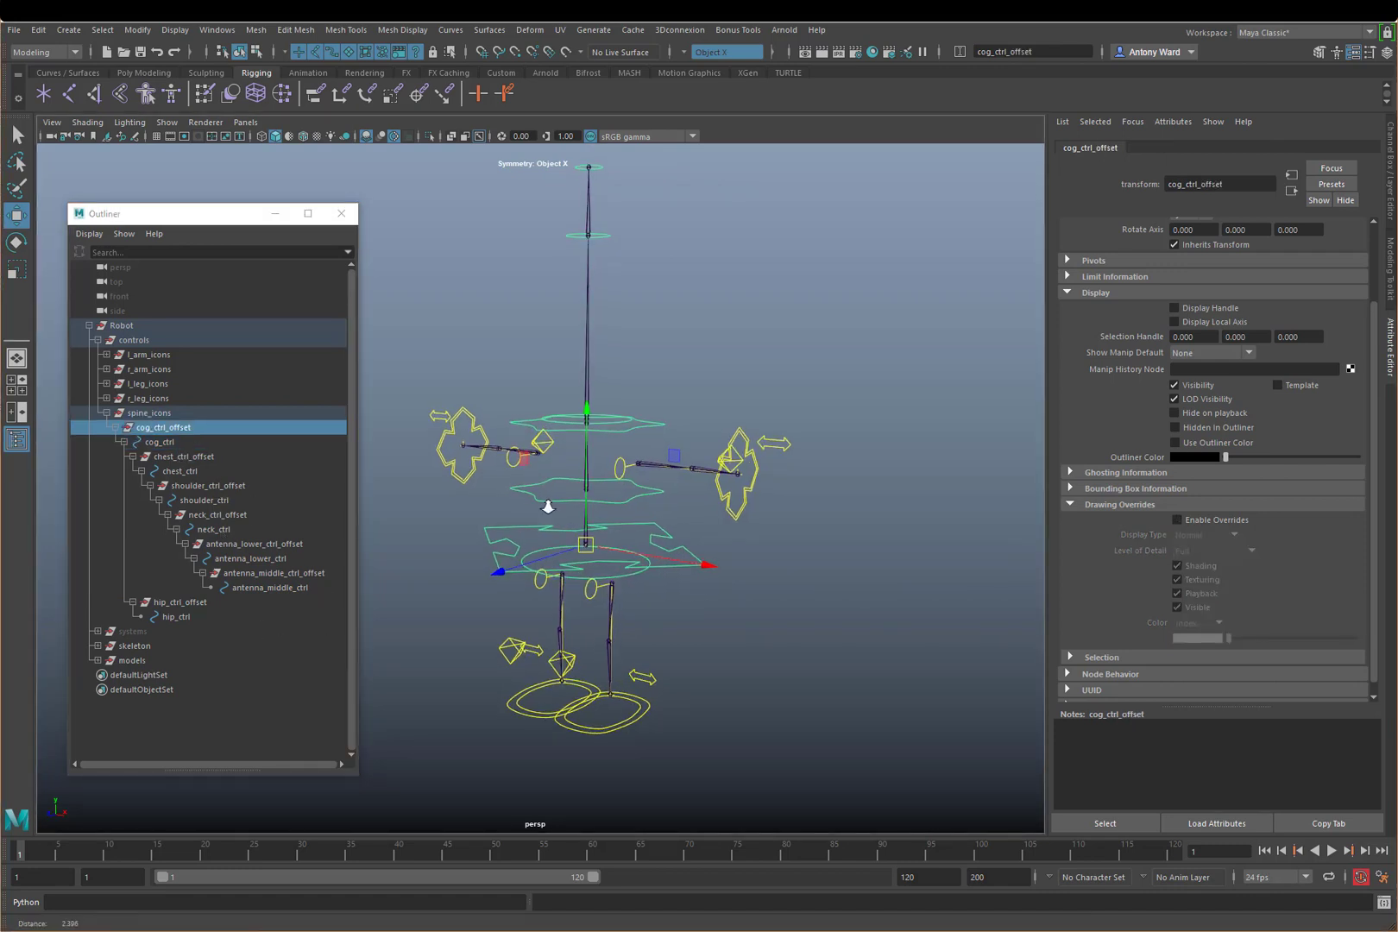
alt+right_drag(548, 506, 595, 505)
click(805, 638)
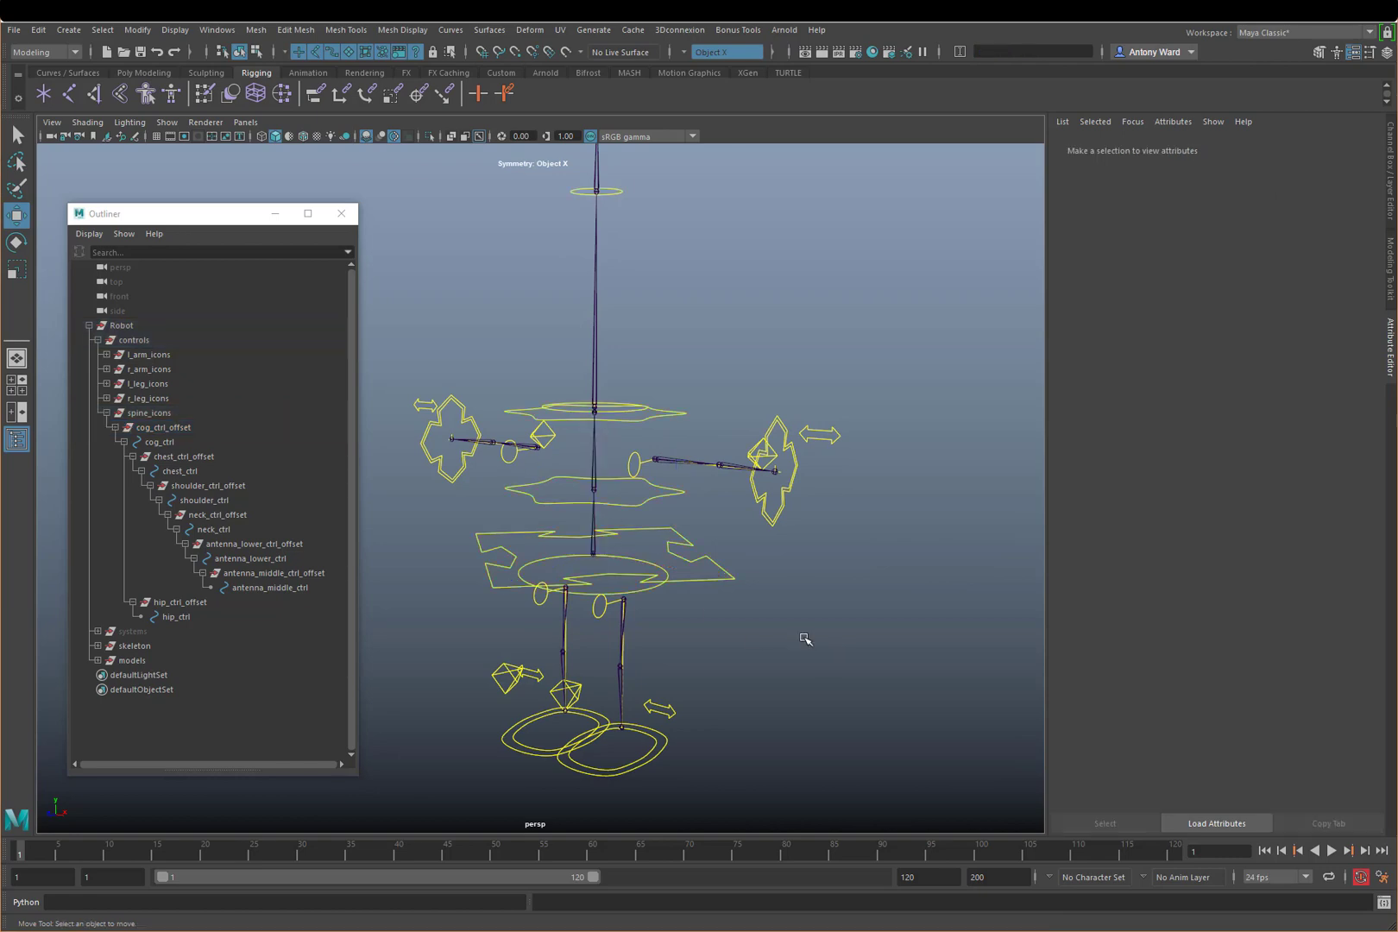
Step: Test the centre-of-gravity control by rotating it freely, undo the rotation and deselect it
click(688, 539)
key(e)
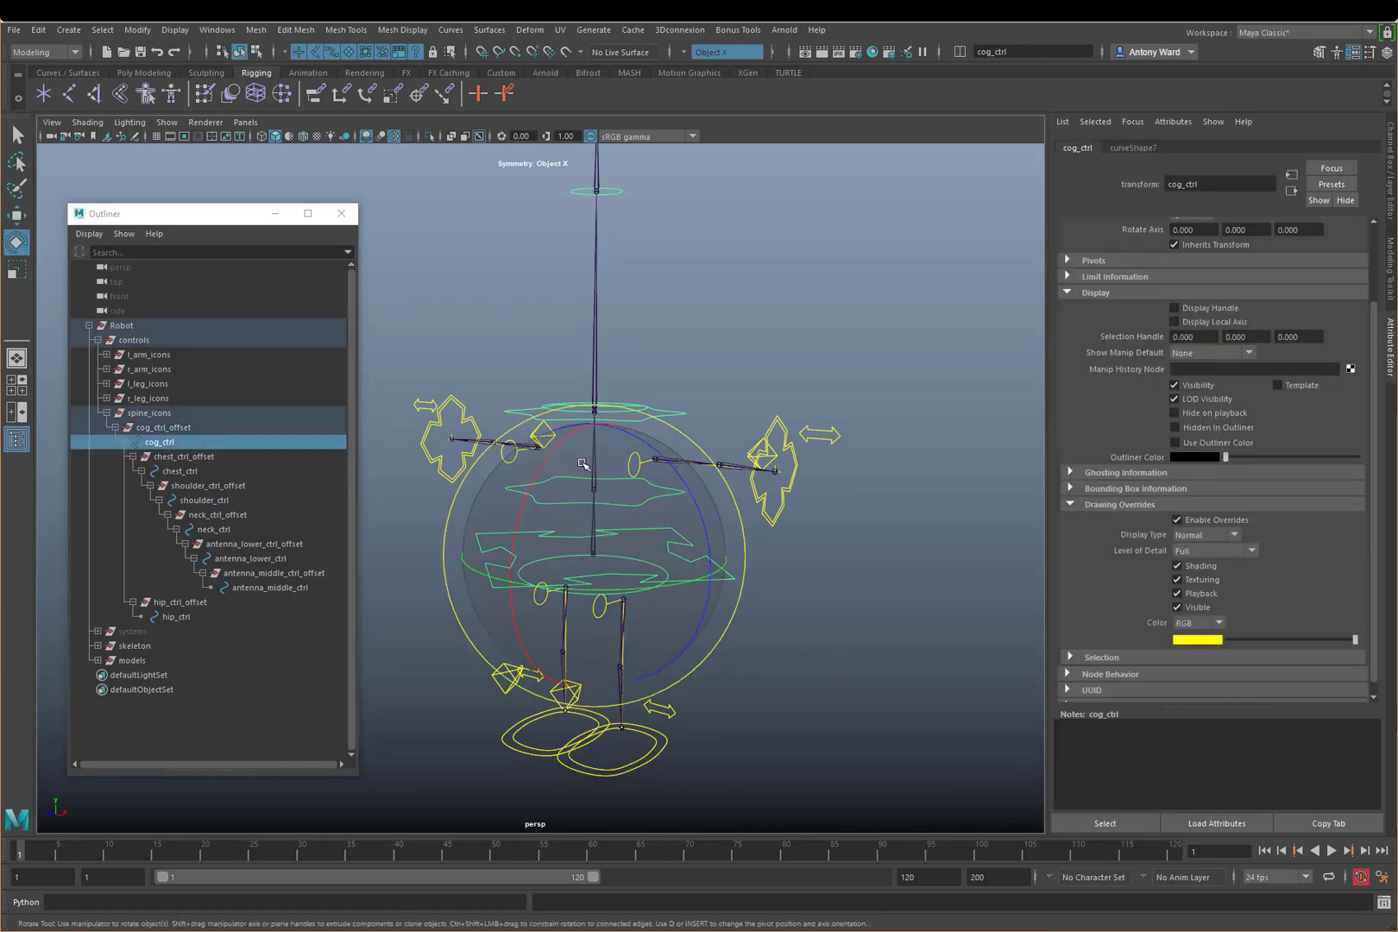
mouse_move(583, 465)
mouse_down()
mouse_move(556, 490)
mouse_move(593, 505)
mouse_move(593, 471)
mouse_move(589, 486)
mouse_up()
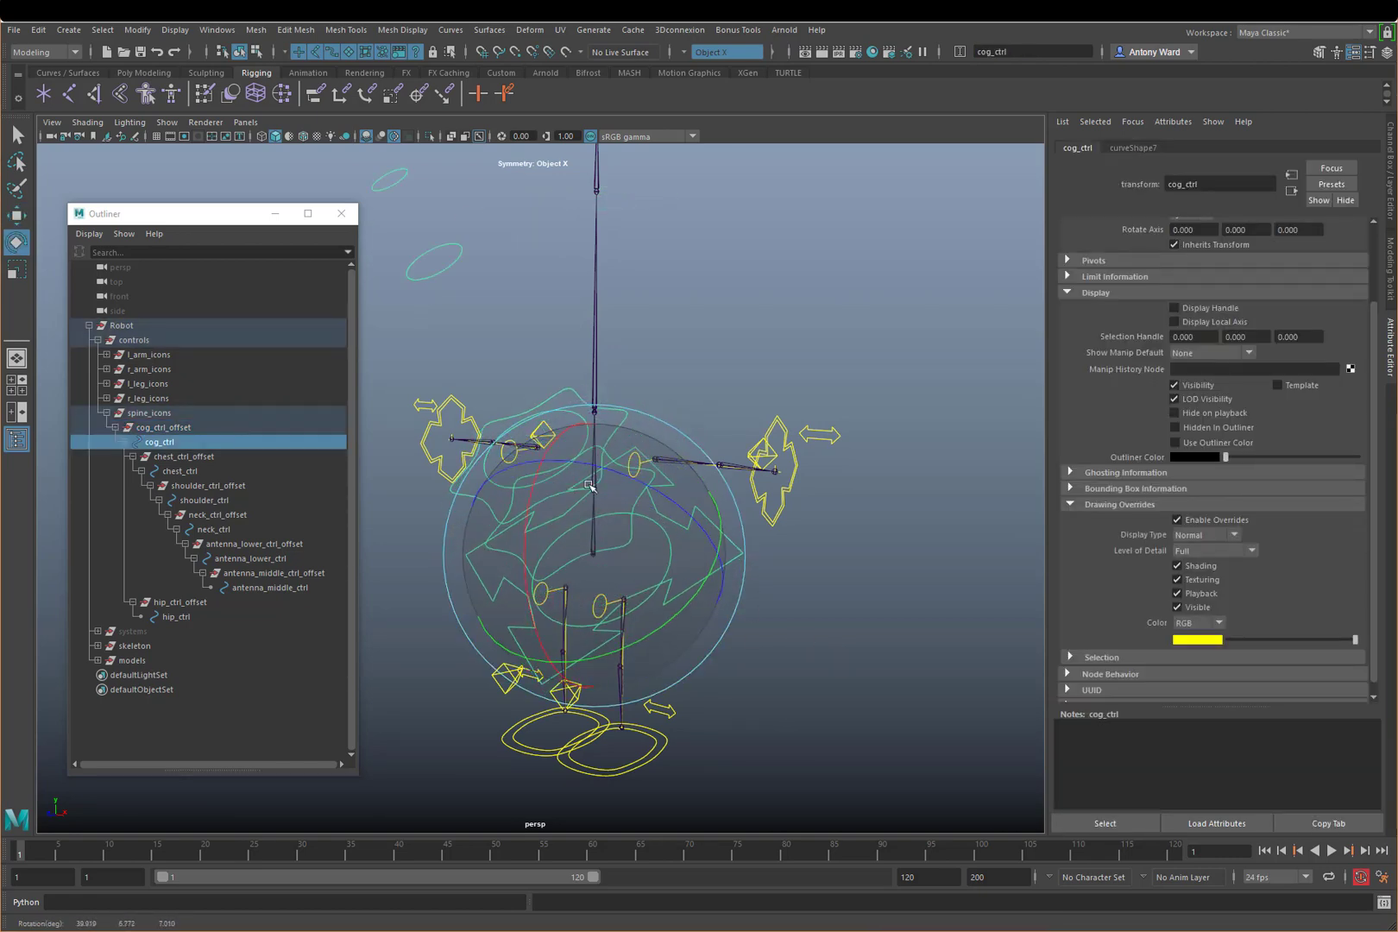
key(ctrl+z)
key(ctrl+z)
key(ctrl+z)
click(880, 562)
Step: Test the chest control by rotating it about its pivot, undo the rotation and deselect it
click(658, 502)
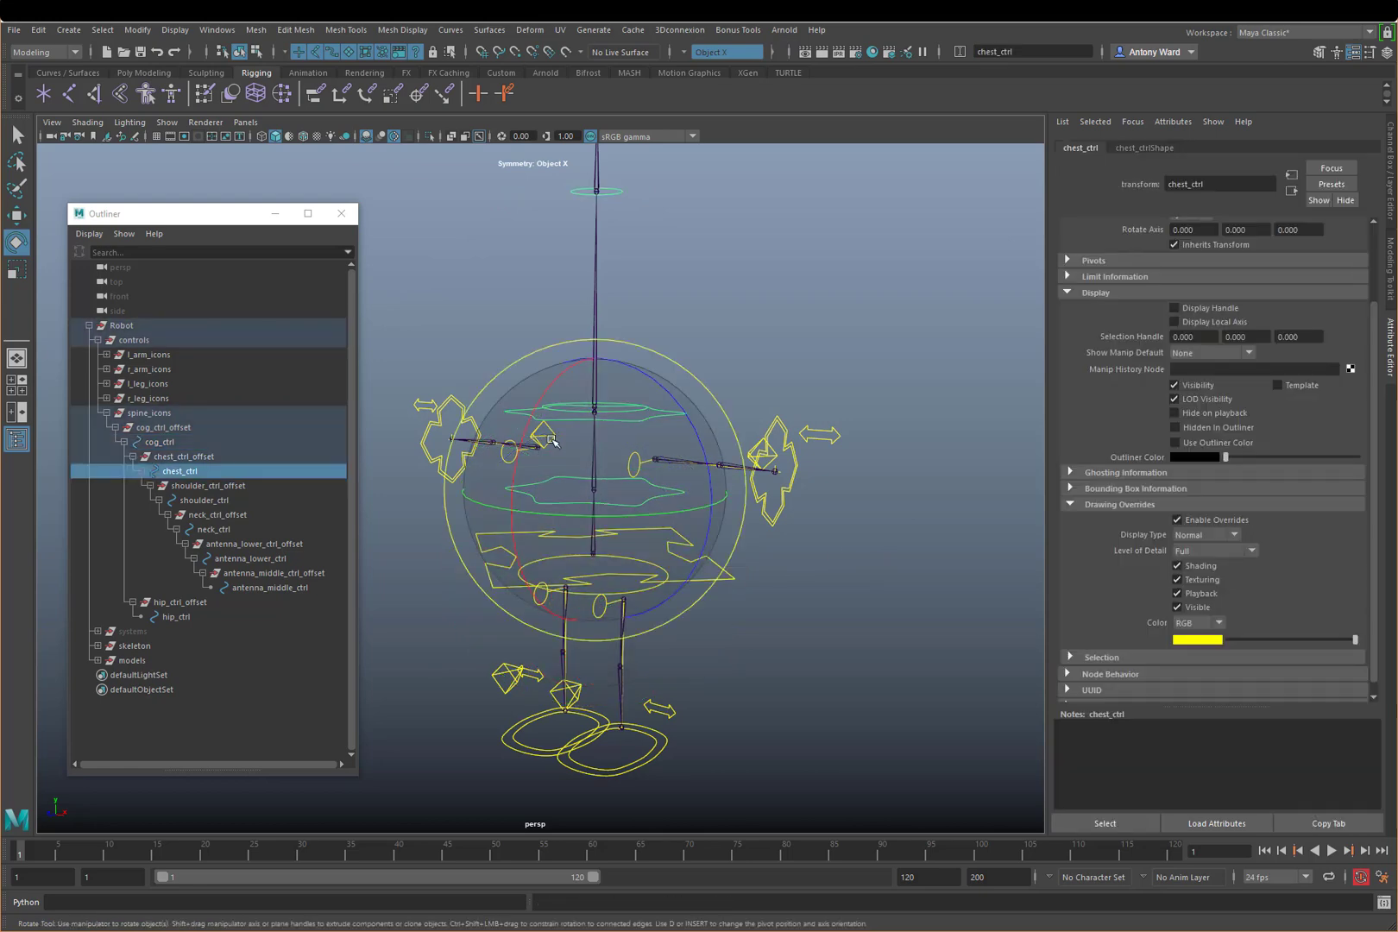
drag(550, 432, 664, 441)
key(ctrl+z)
click(754, 380)
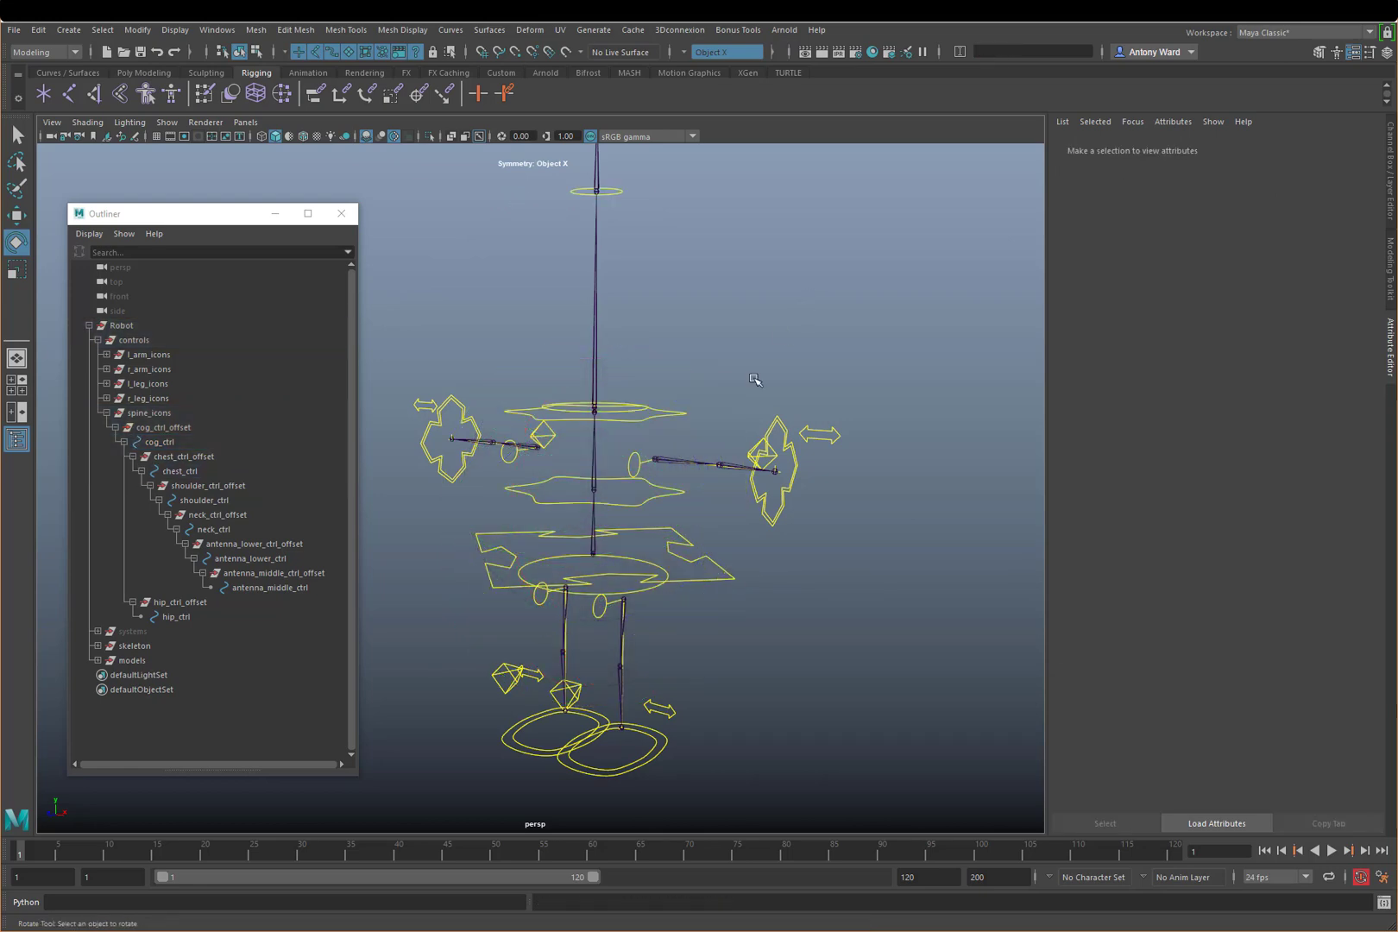
Step: Test the shoulder control by rotating it freely, undo the rotation and deselect it
click(680, 409)
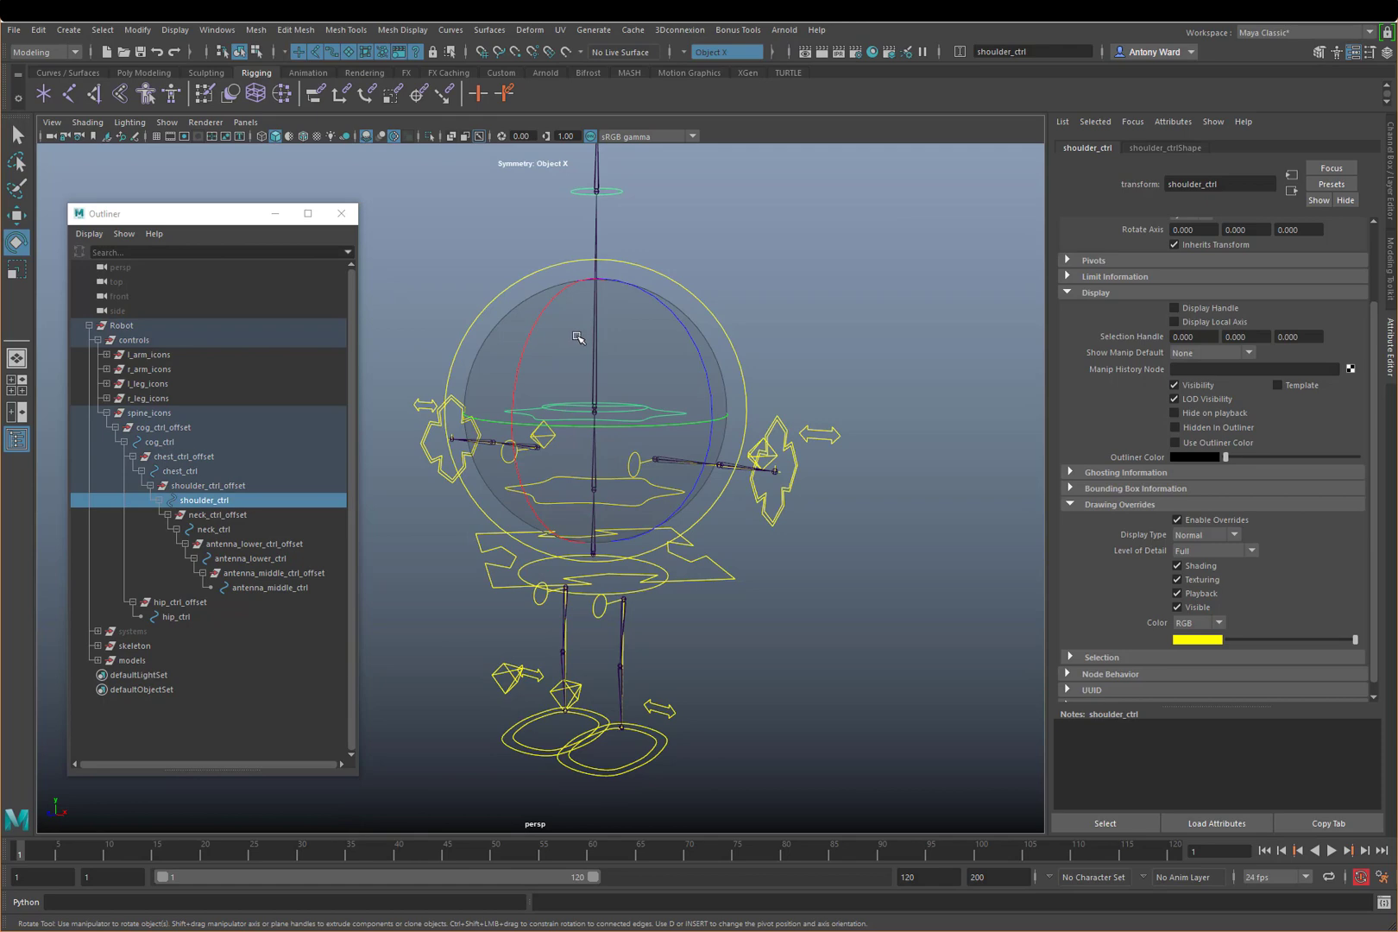
drag(578, 337, 638, 347)
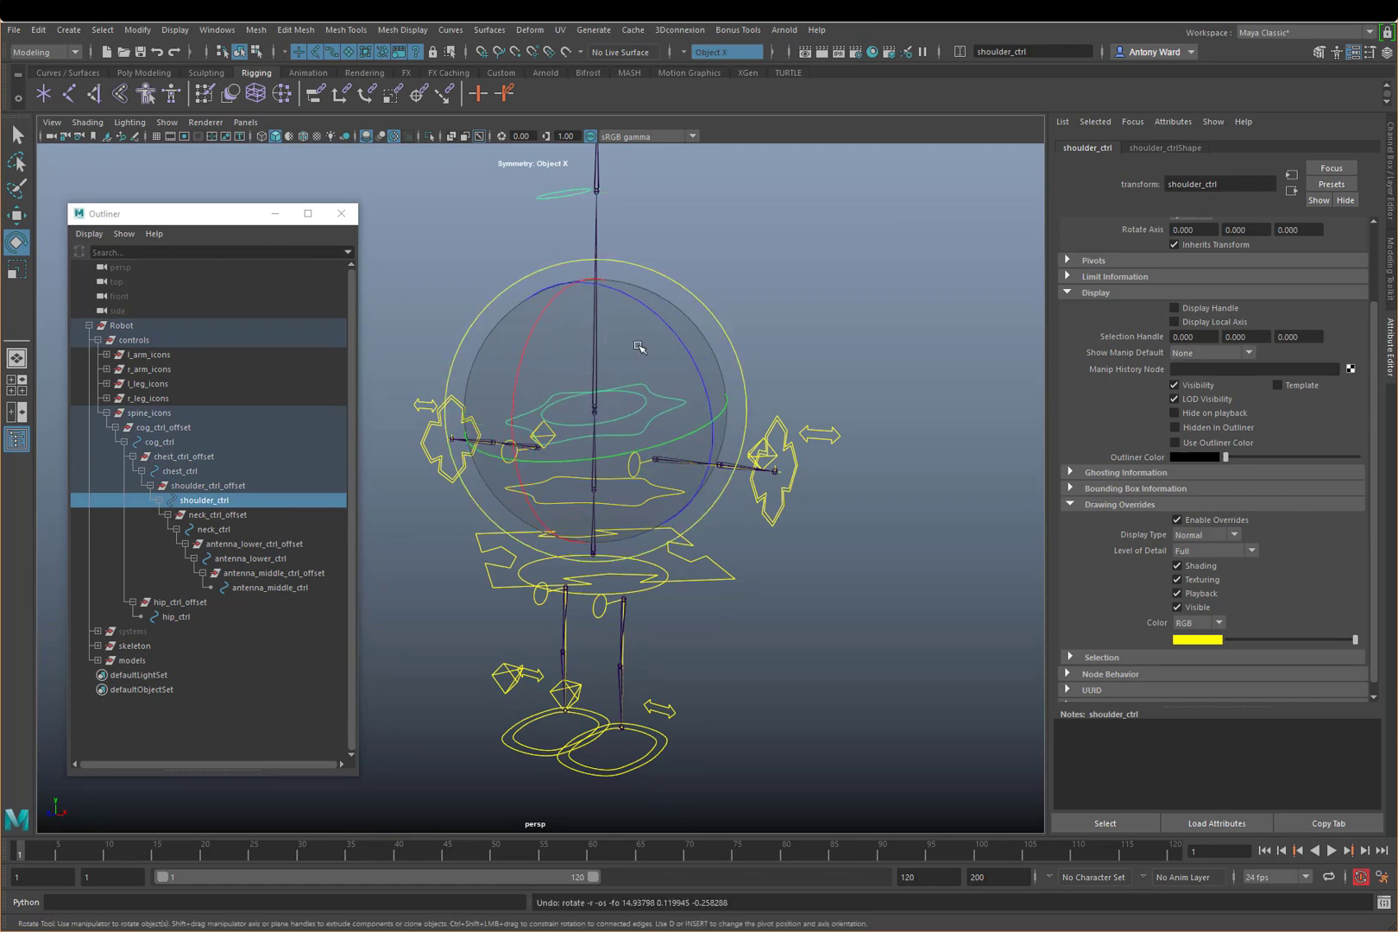
click(690, 673)
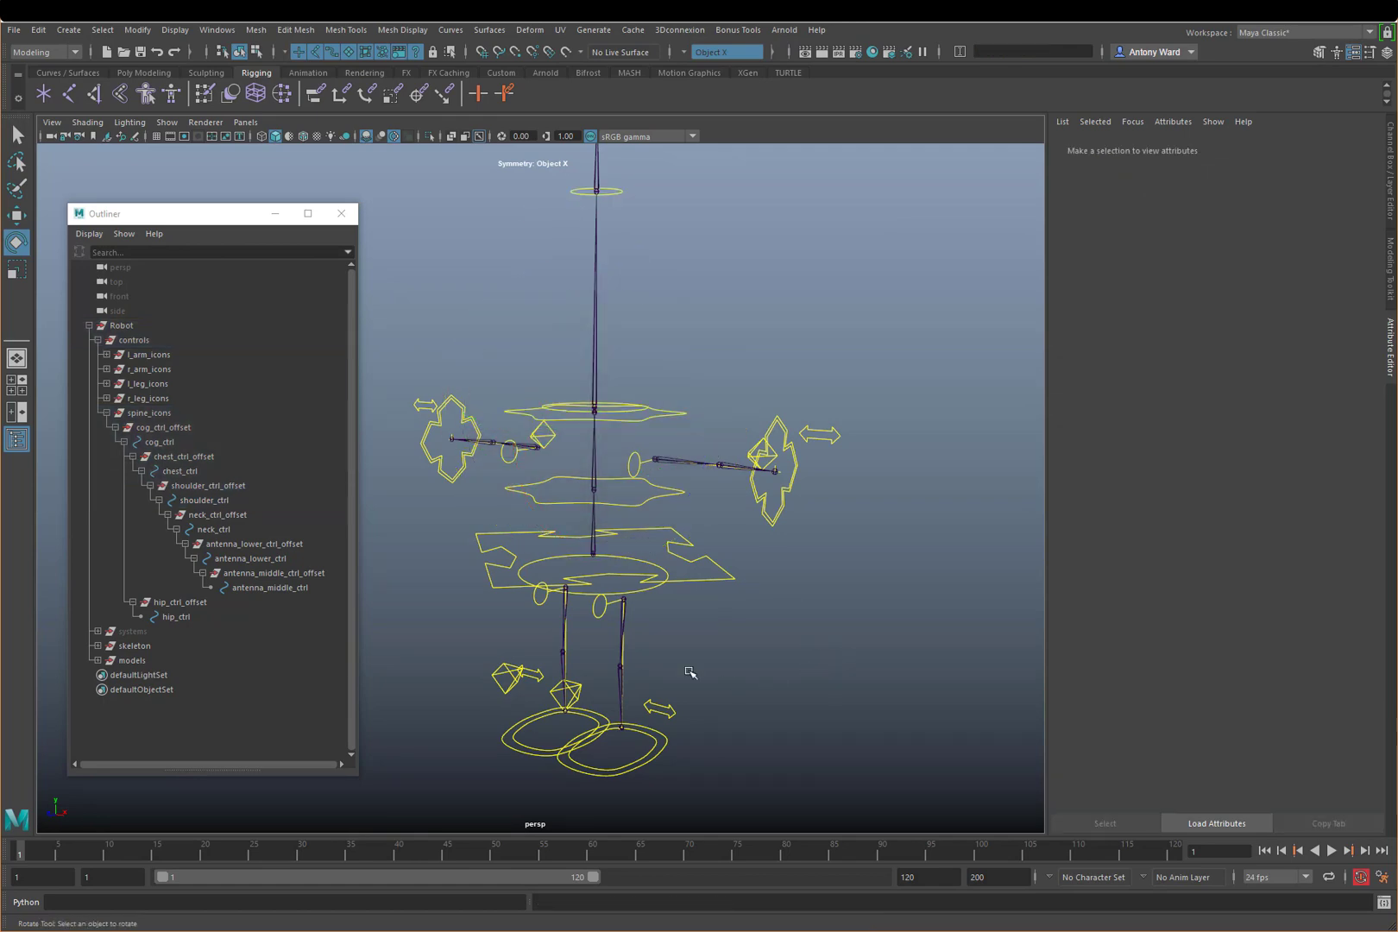
Step: Test the hip control by rotating it about its pivot, undo the rotation and deselect it
click(626, 498)
click(636, 608)
click(643, 594)
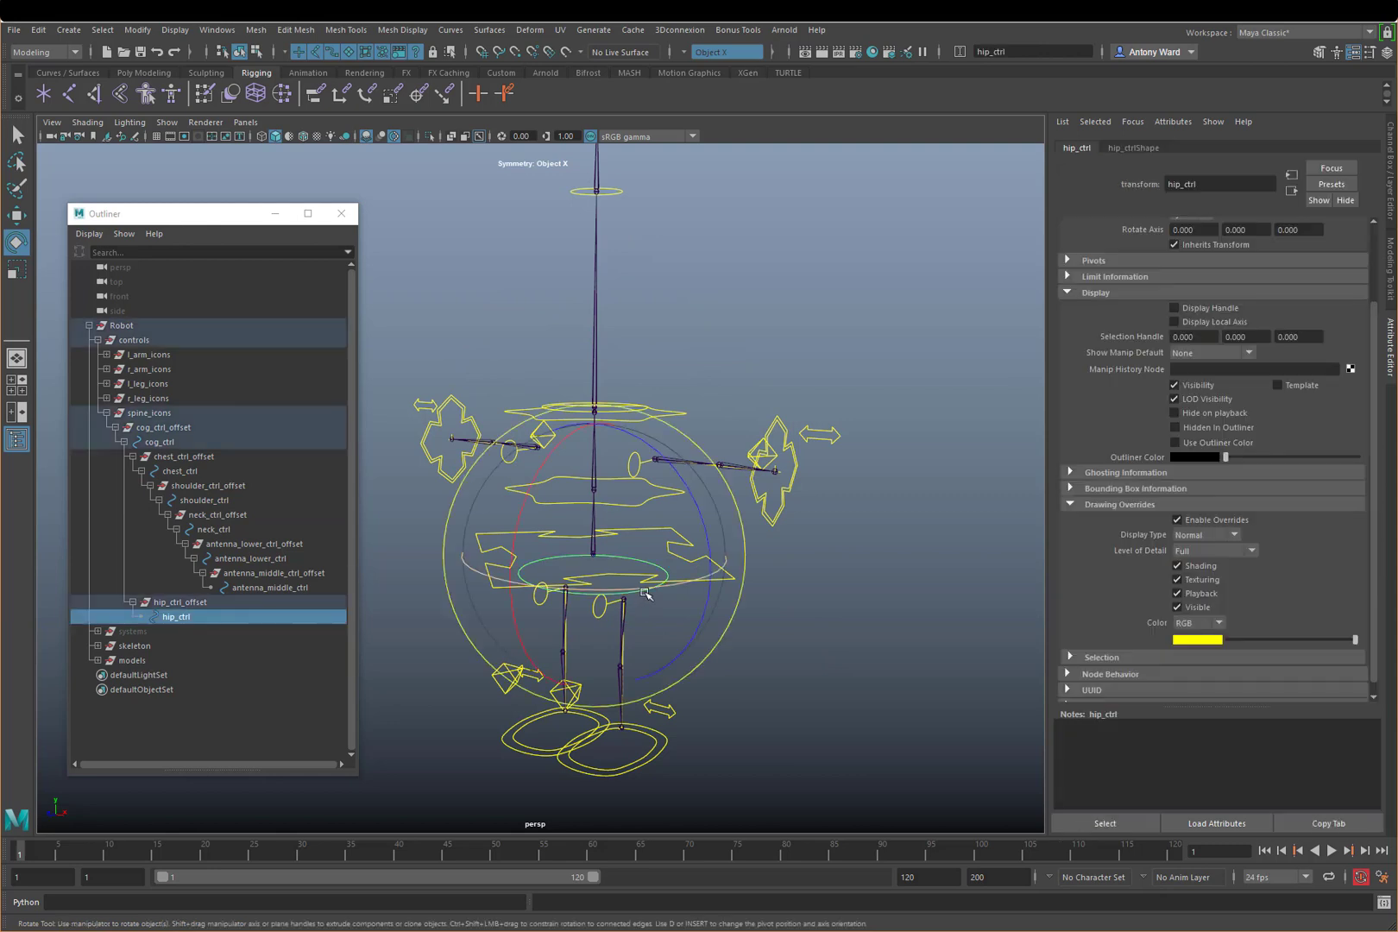
drag(575, 500, 609, 516)
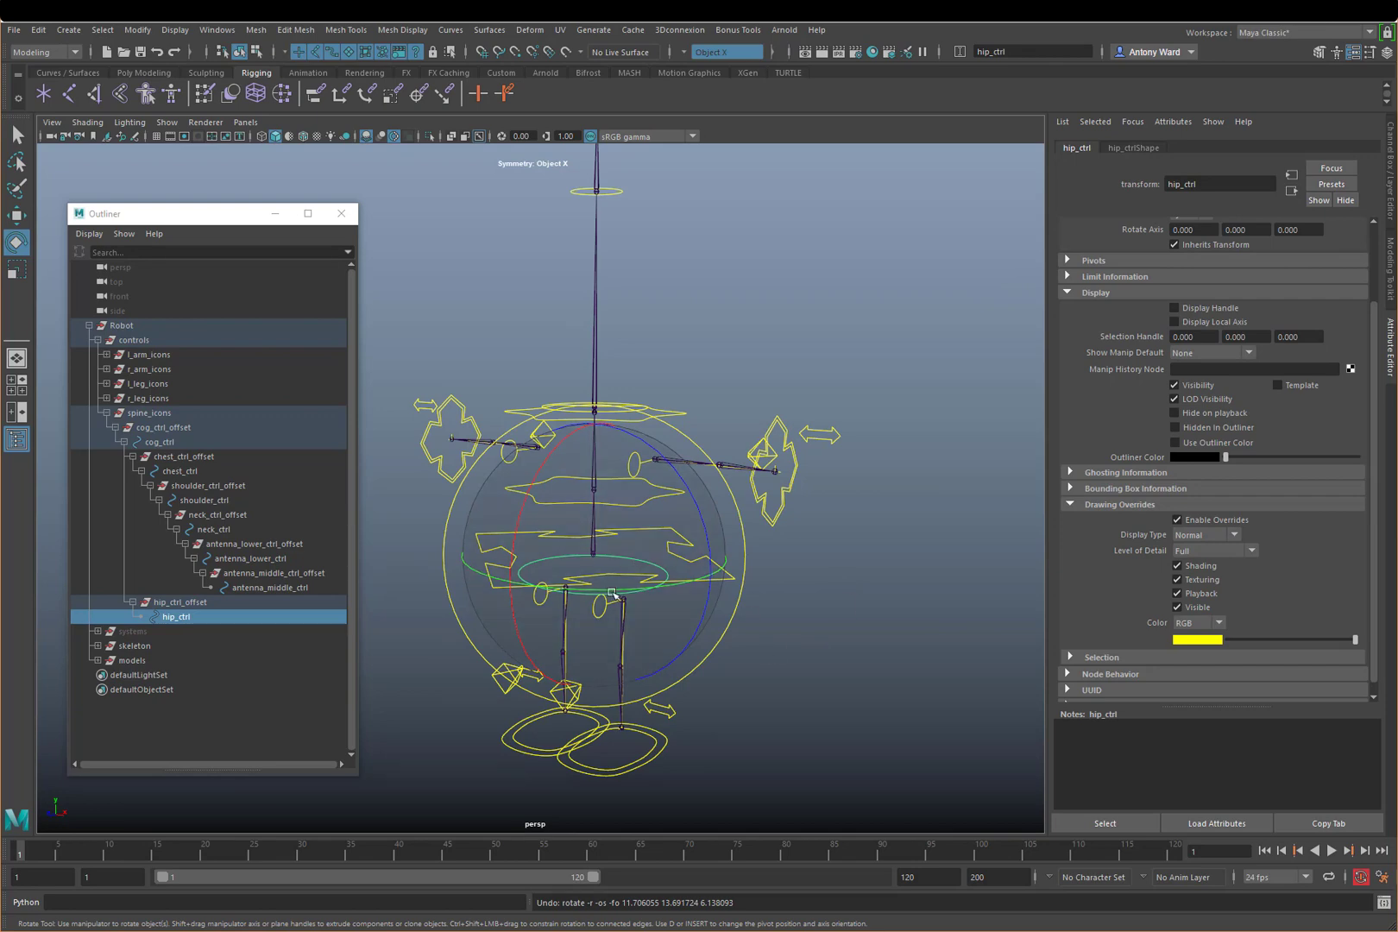
click(763, 614)
Step: Compare how cog_ctrl and hip_ctrl rotate by test-rotating each one and undoing the rotations
click(728, 614)
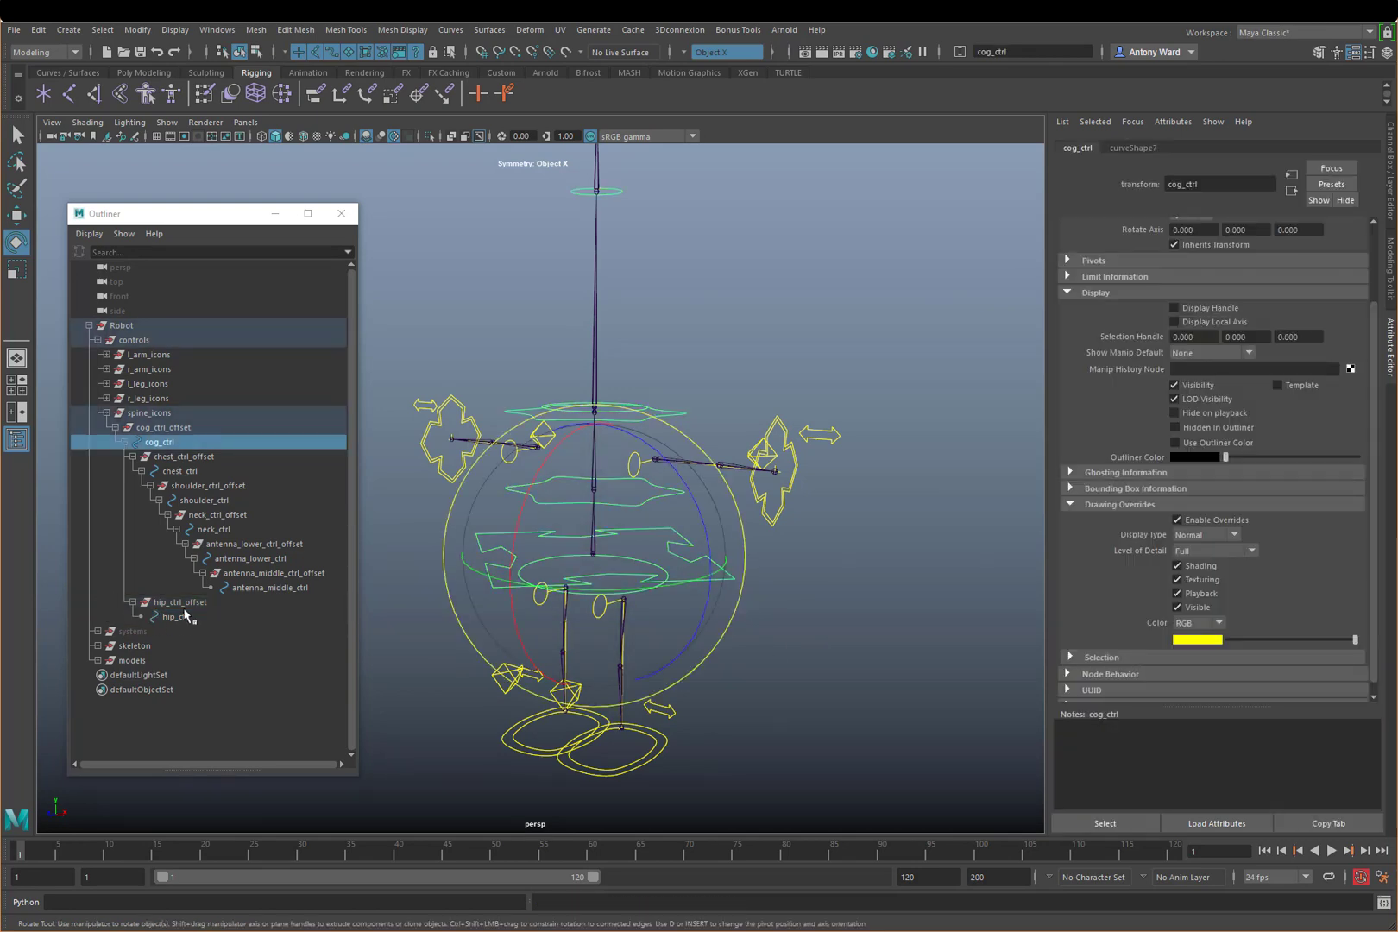
drag(560, 573, 844, 623)
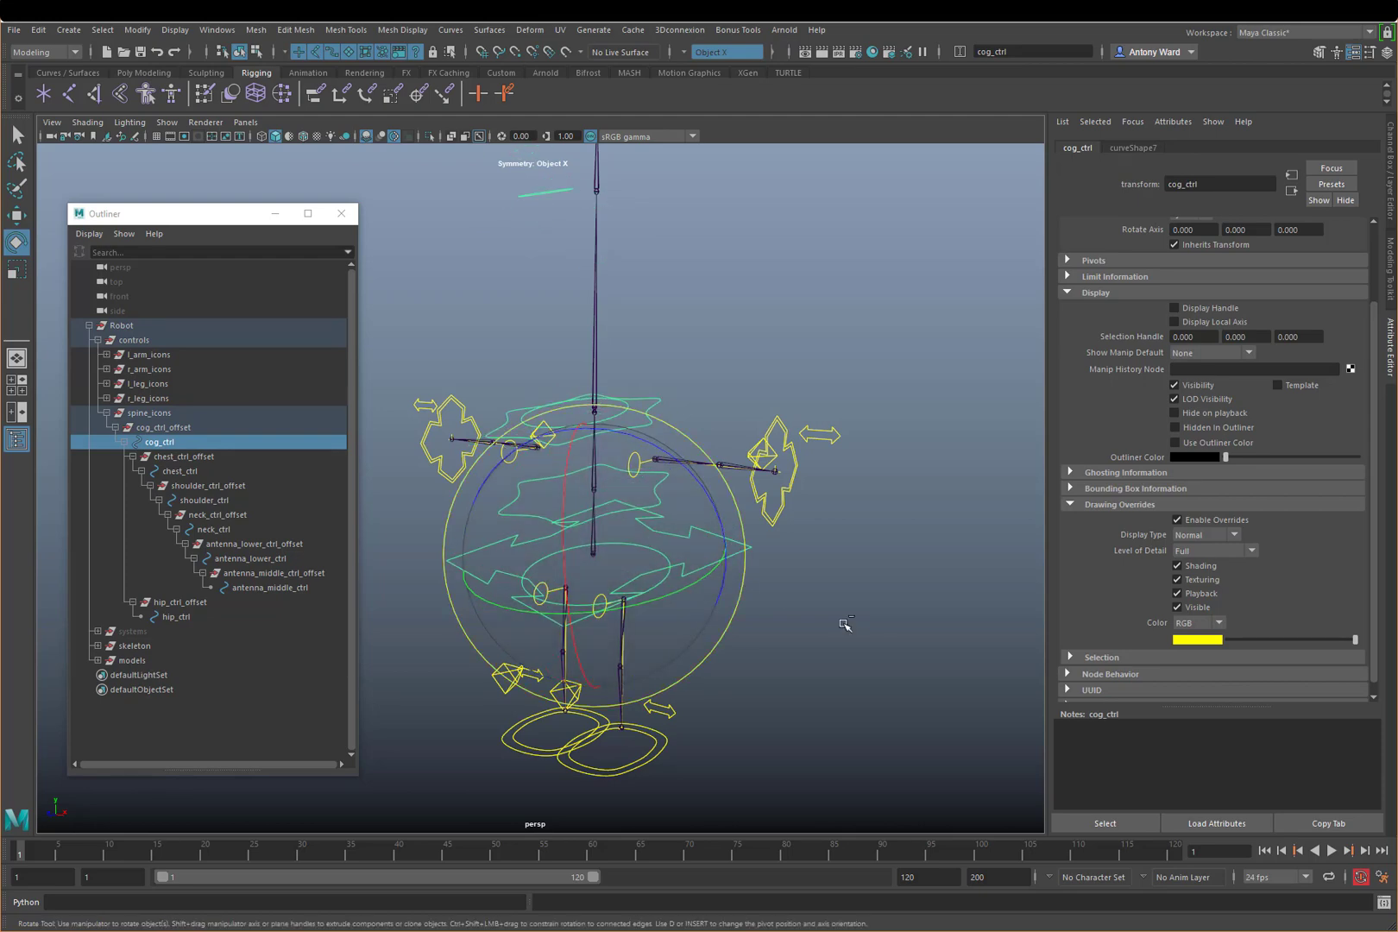
key(ctrl+z)
click(679, 655)
click(640, 591)
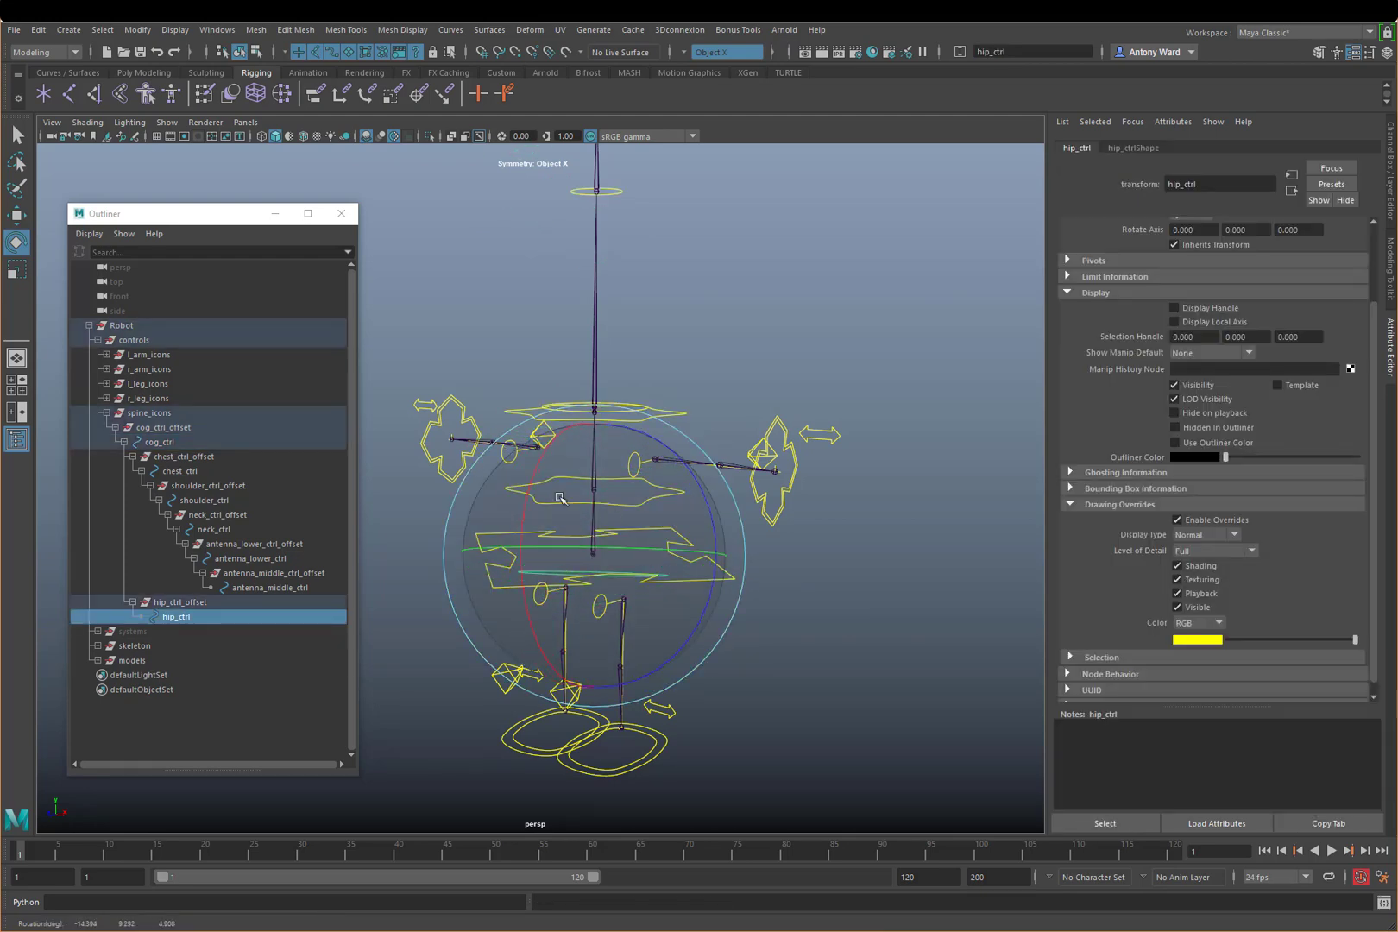
click(825, 582)
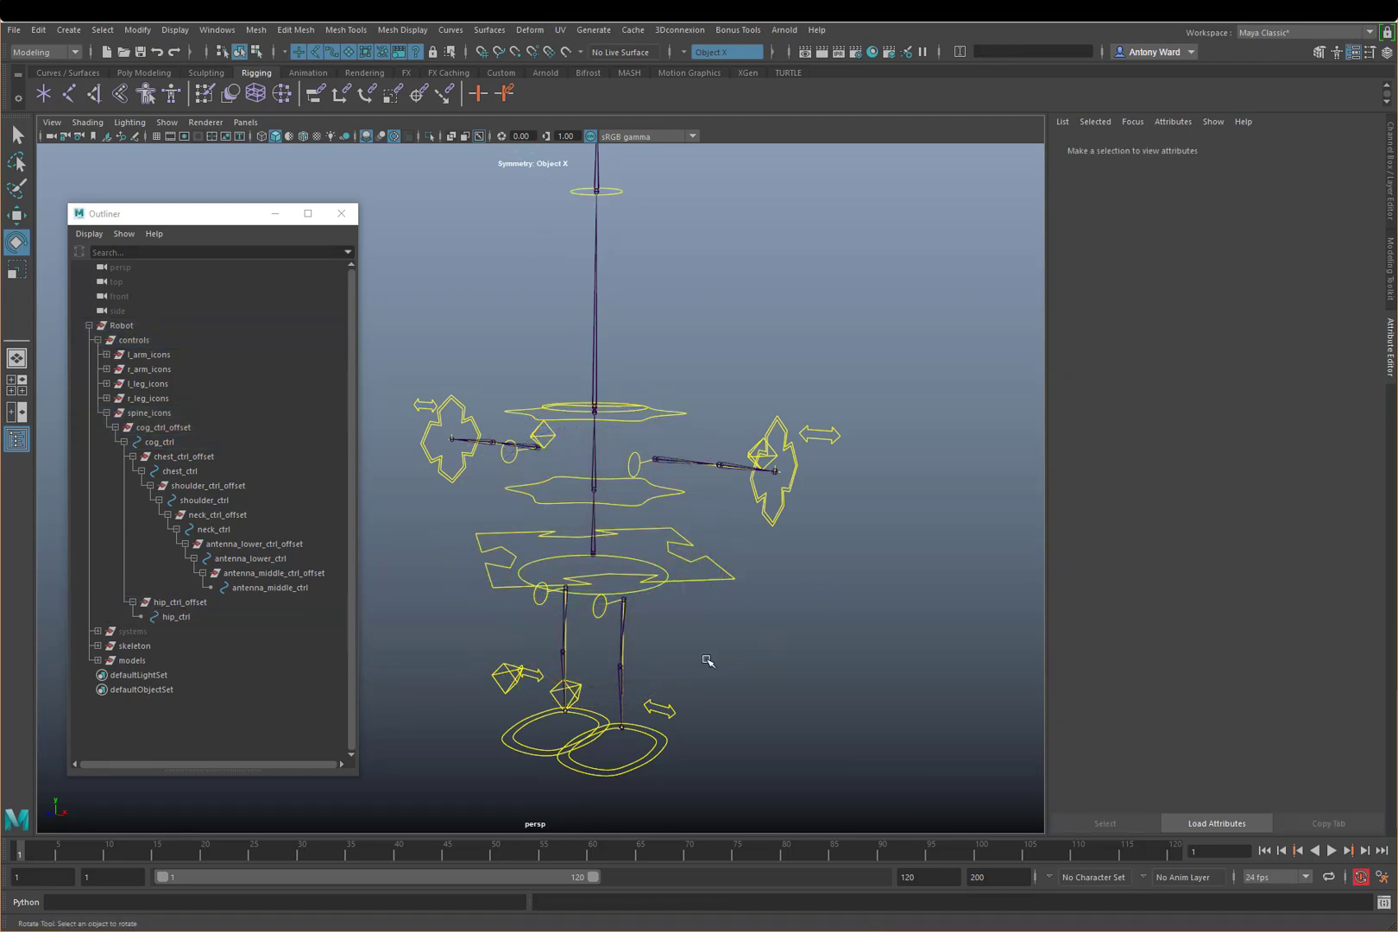
Step: Test shoulder_ctrl by moving it freely upward, undo the move and deselect the control
alt+right_drag(715, 587, 688, 576)
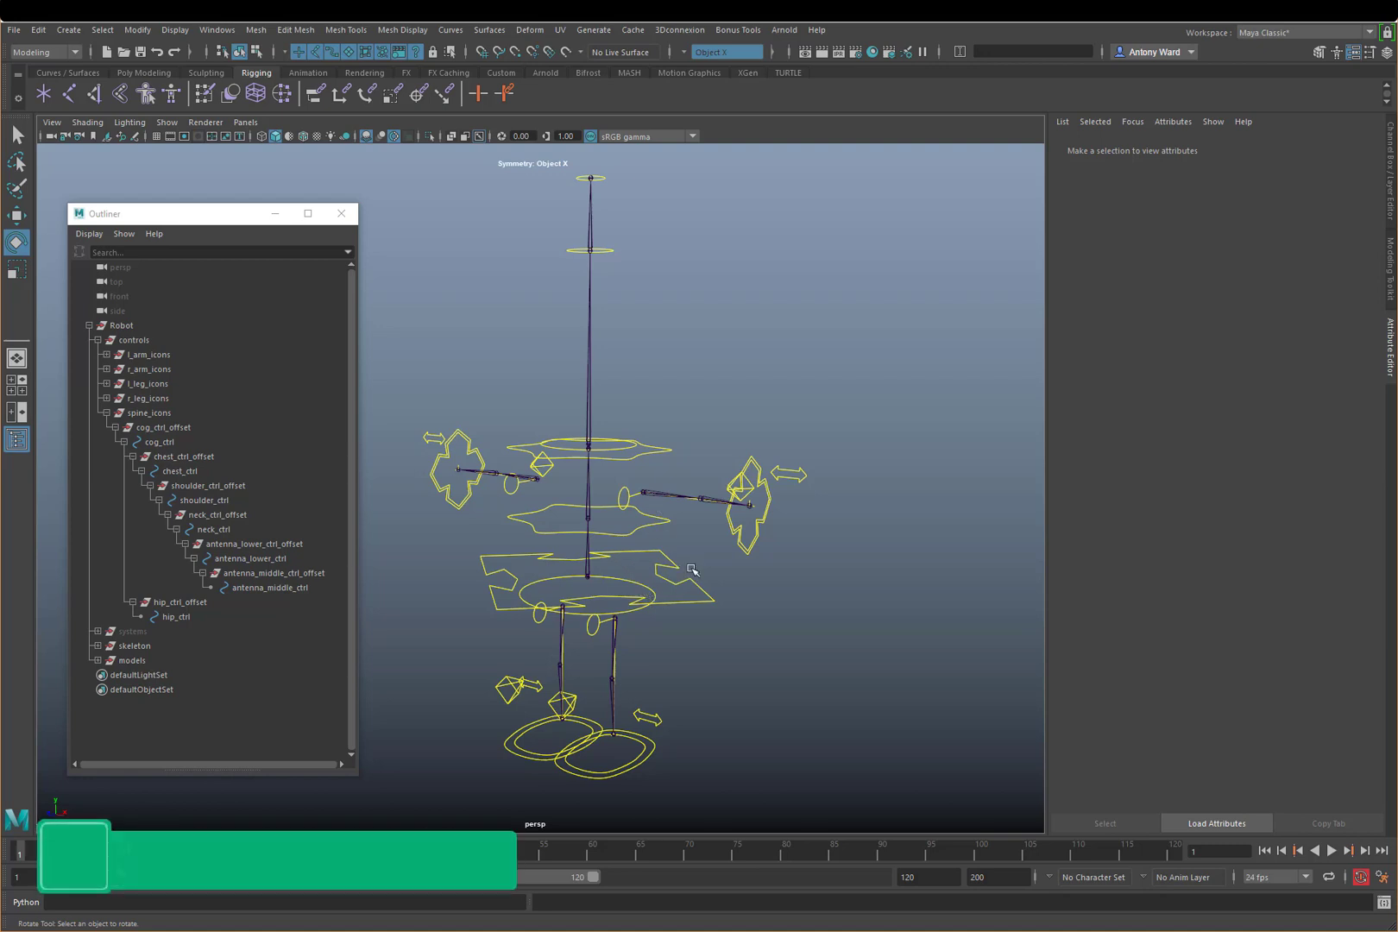
click(619, 460)
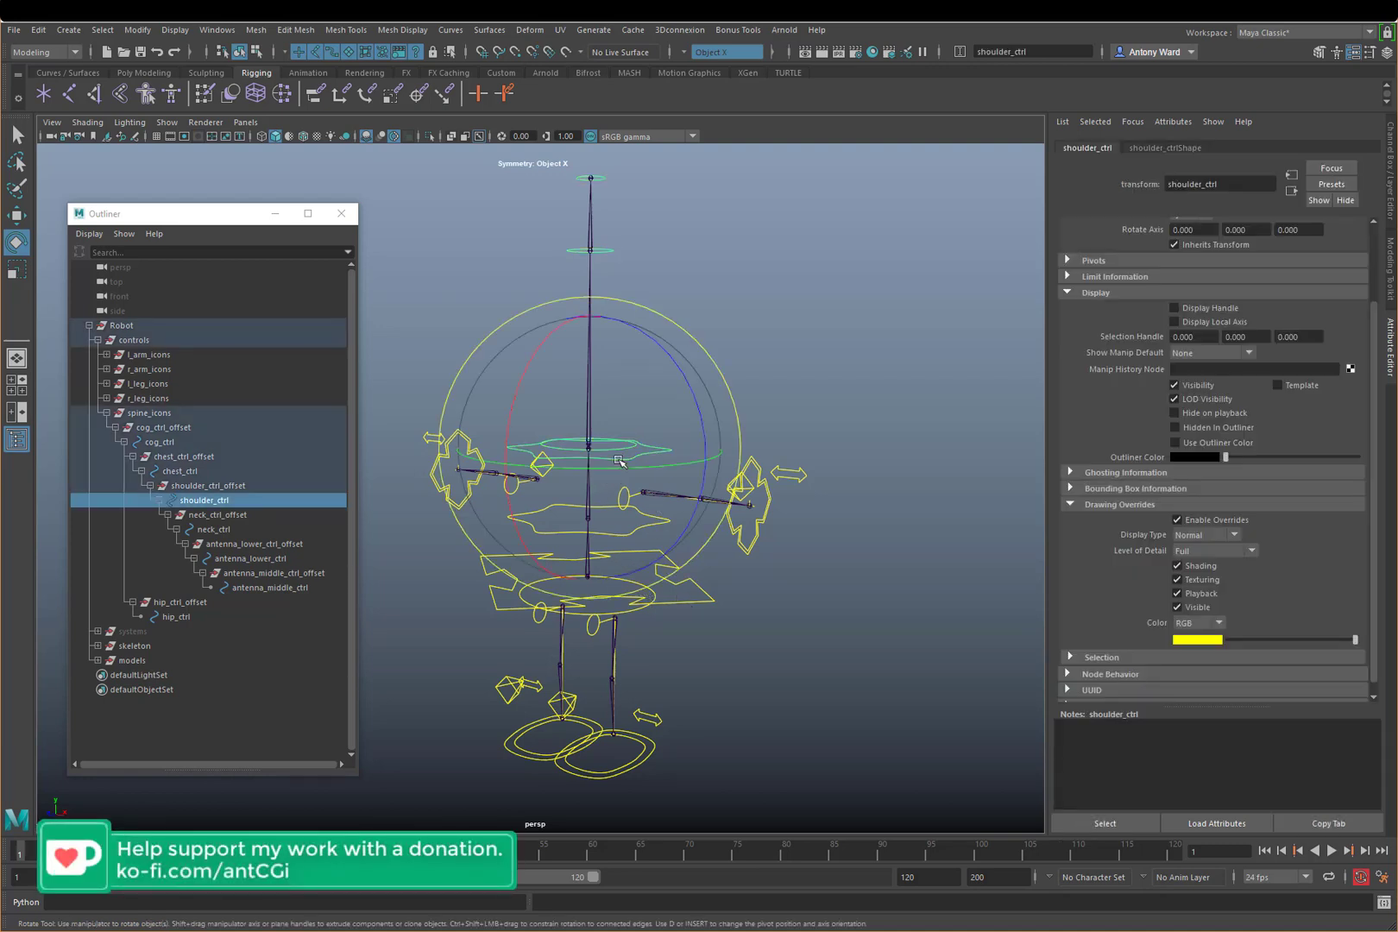
key(w)
drag(578, 457, 549, 346)
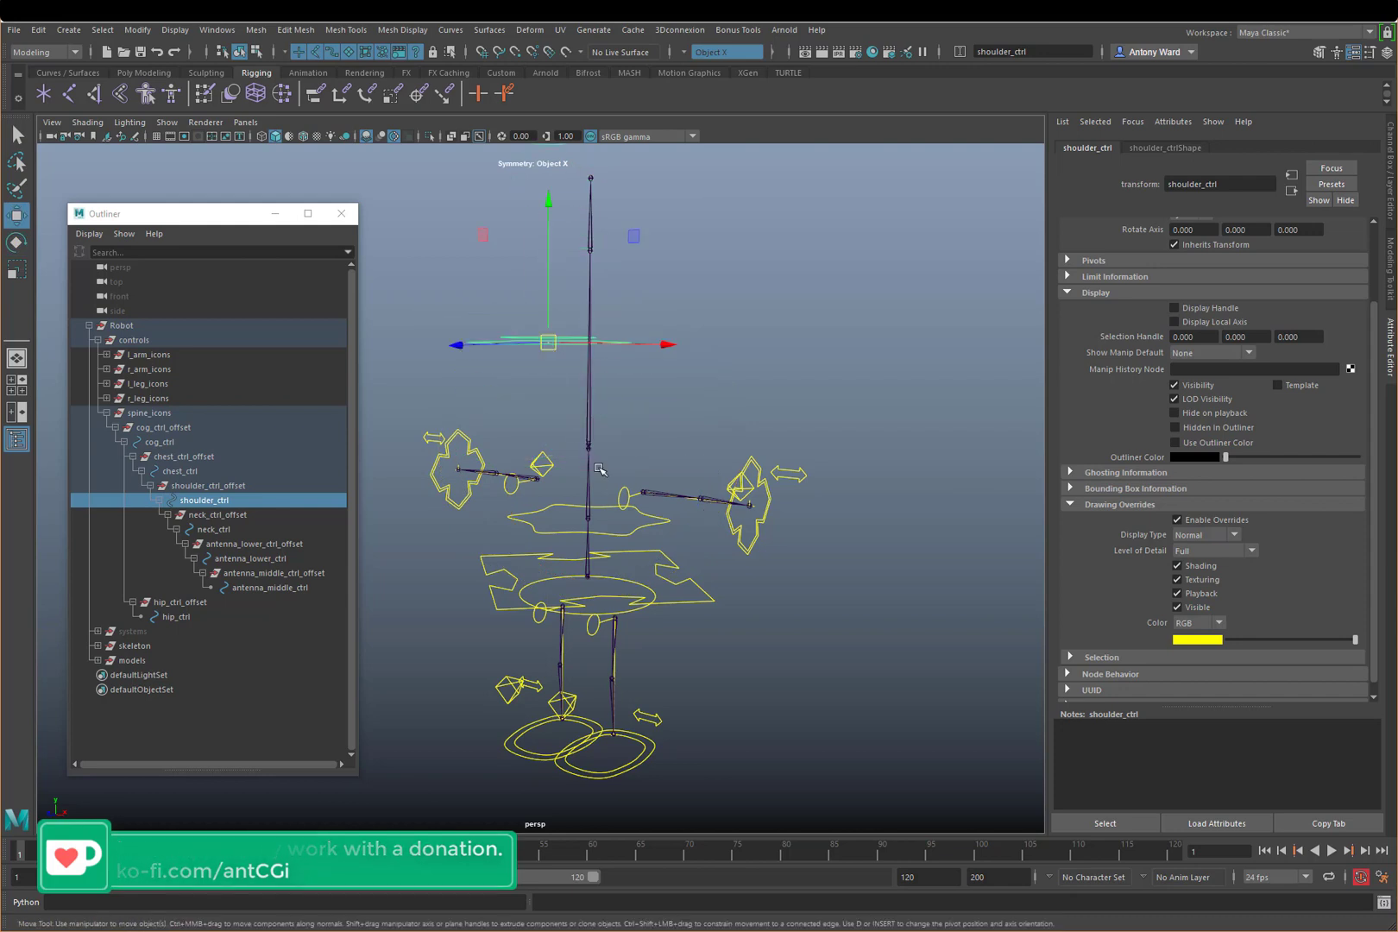
key(ctrl+z)
alt+drag(711, 570, 739, 566)
alt+right_drag(739, 567, 751, 565)
alt+drag(751, 566, 802, 579)
click(833, 592)
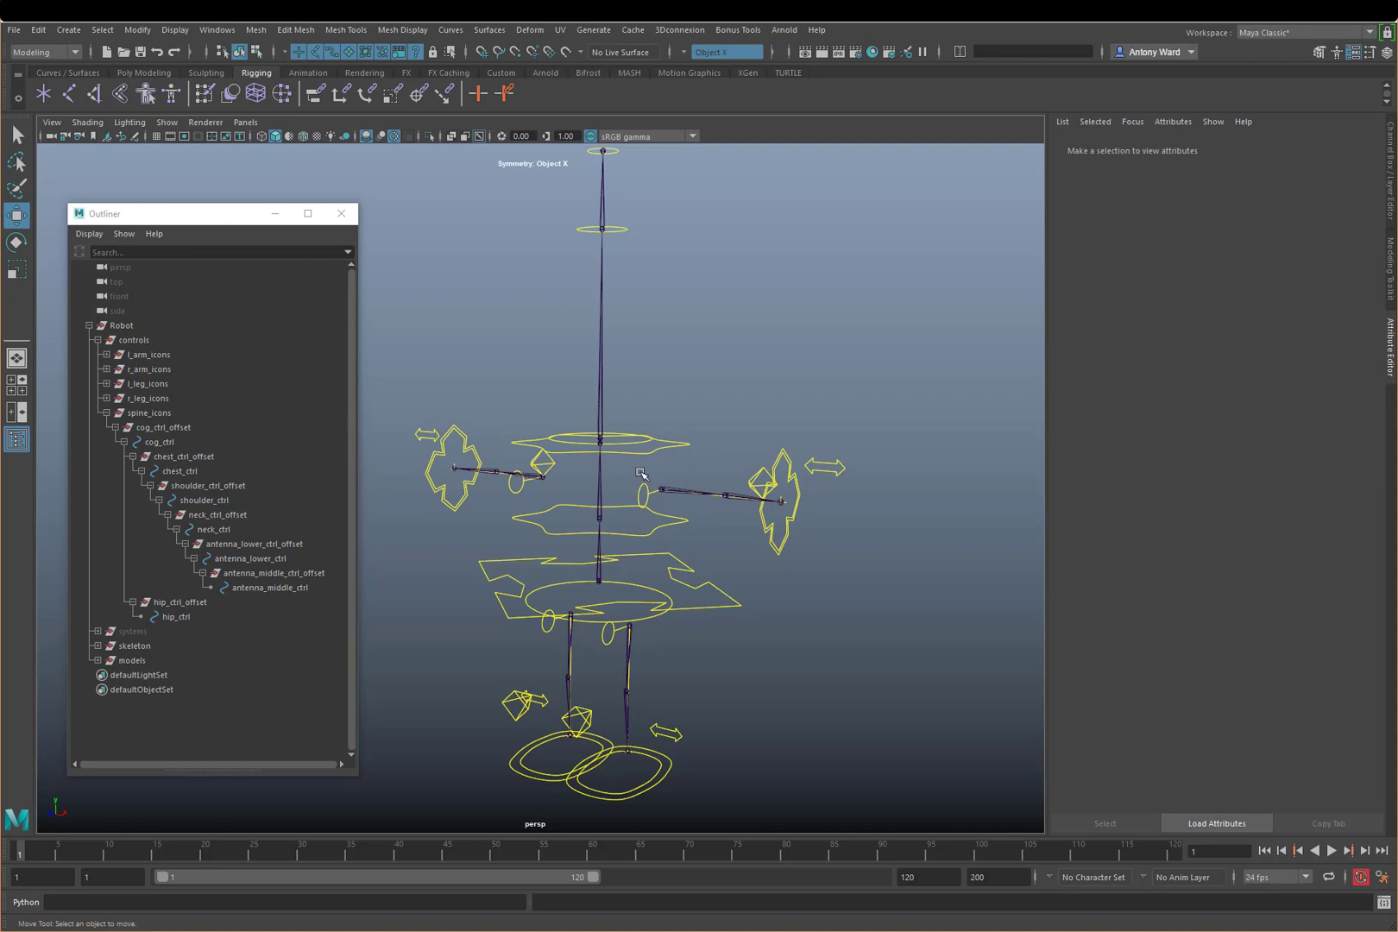
Step: Expand the skeleton group and the root joint's hierarchy in the Outliner and enlarge its window to fit the spine joints
alt+middle_drag(606, 592, 603, 576)
alt+right_drag(602, 575, 732, 594)
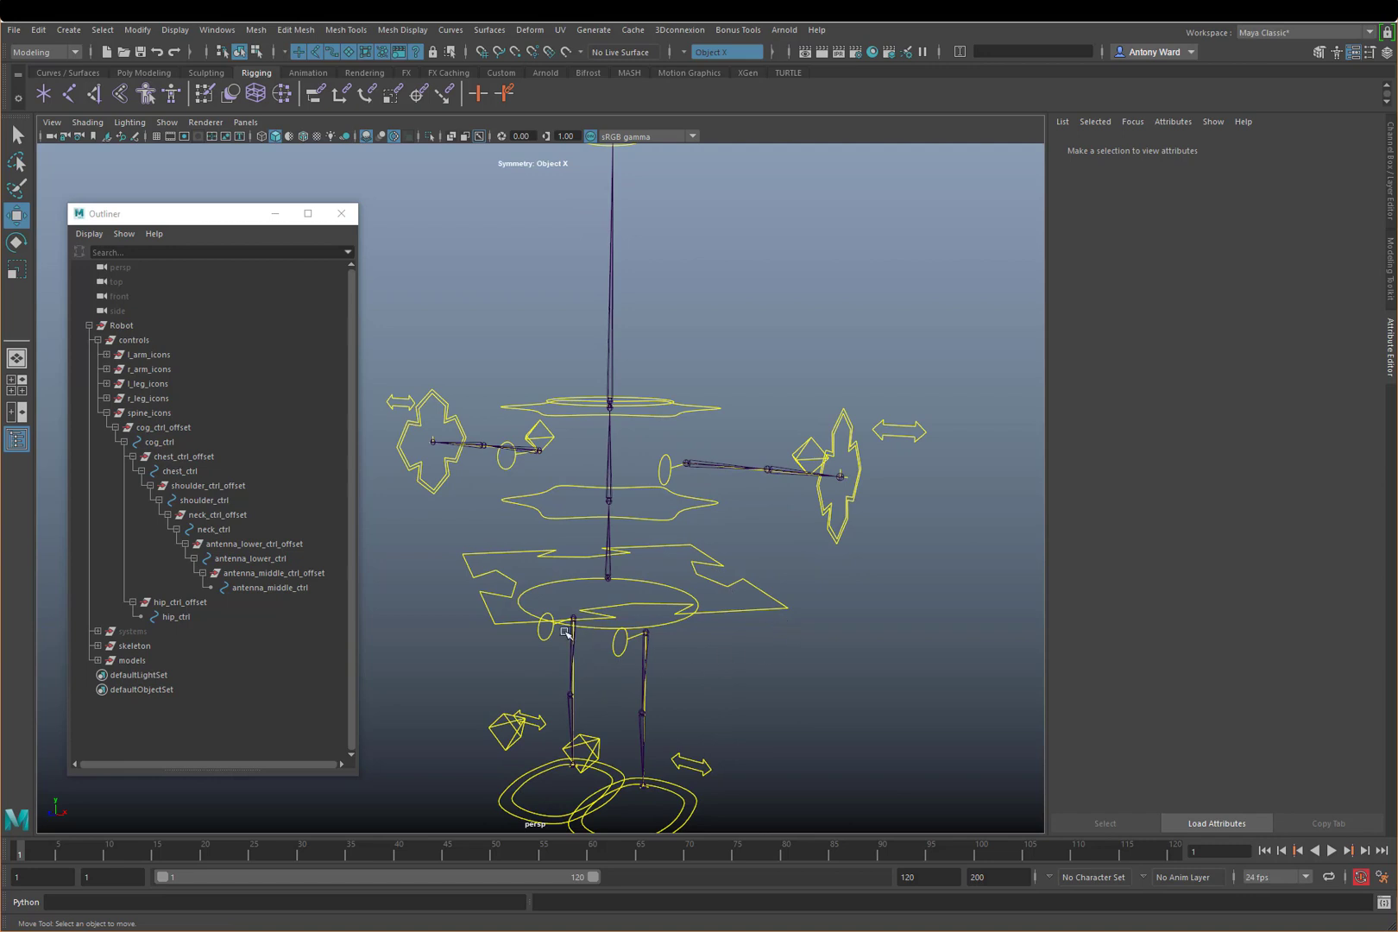
click(98, 645)
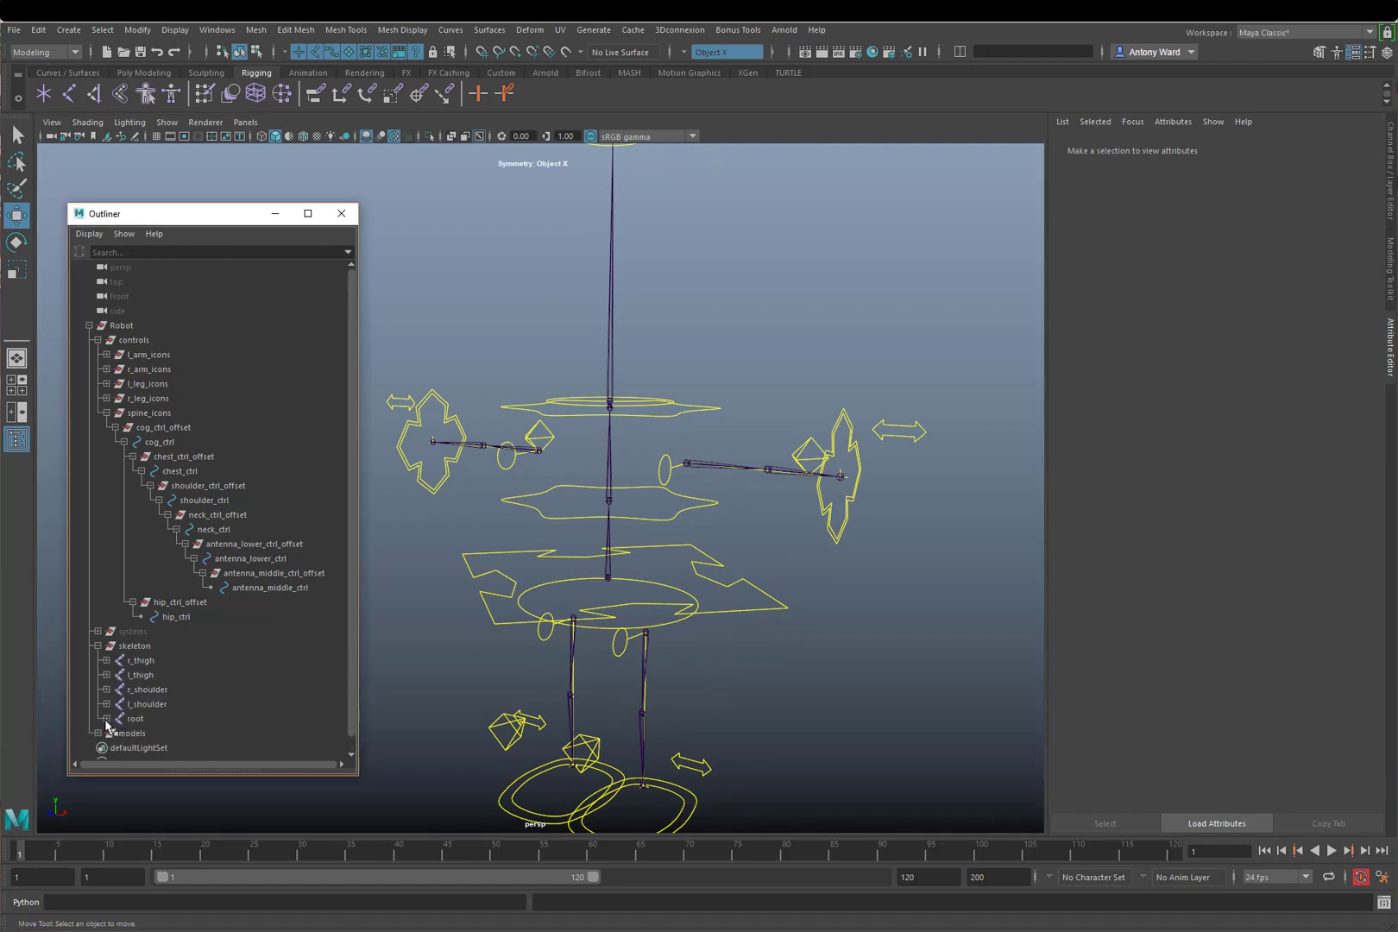
click(106, 719)
drag(364, 808, 363, 895)
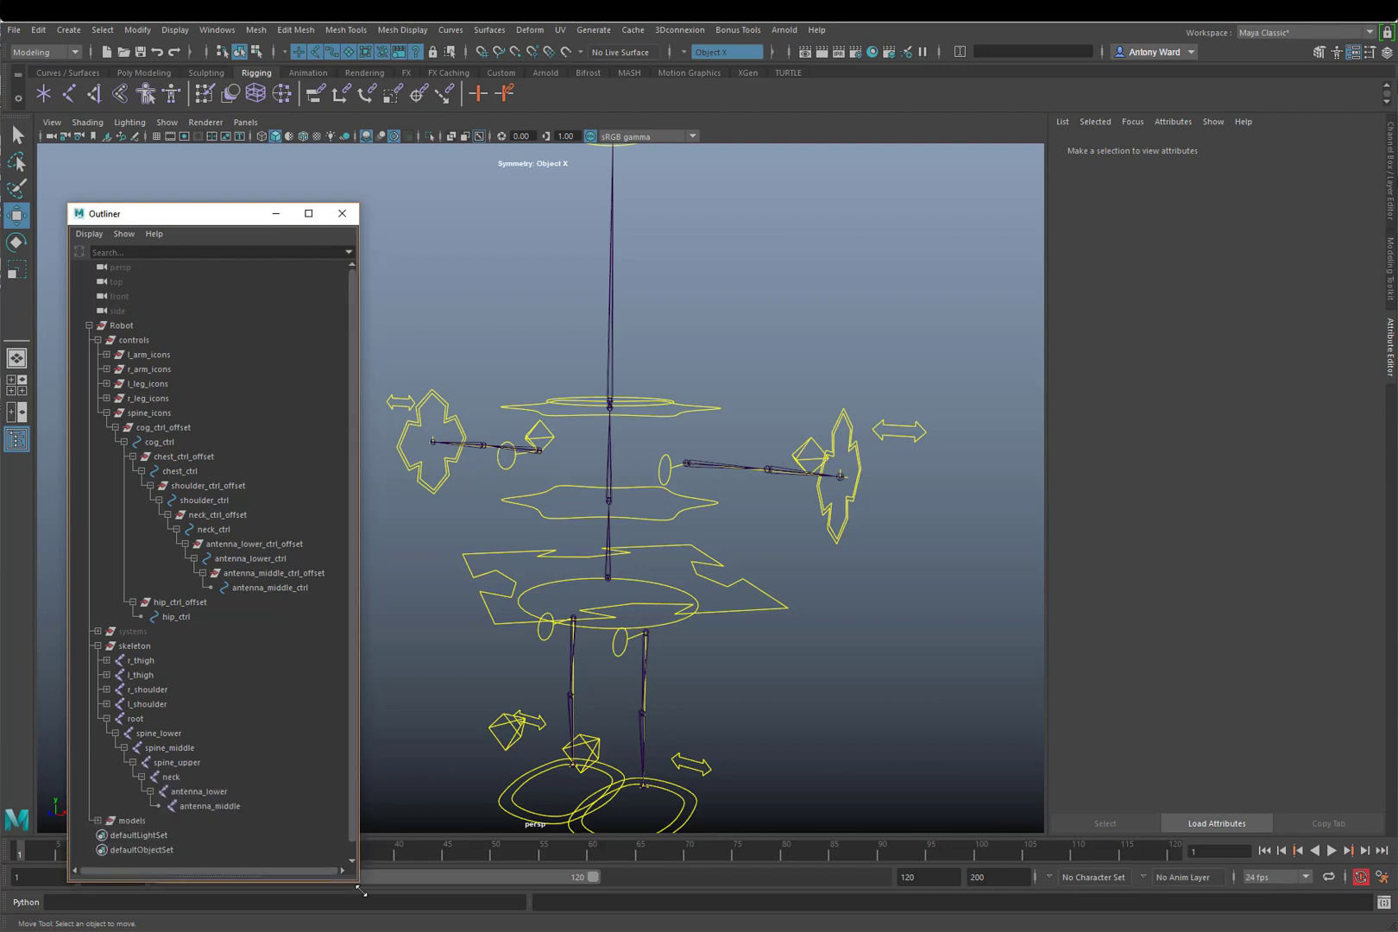
Step: Open the Parent Constraint options with hip_ctrl and the root joint selected and enable Maintain offset
click(660, 625)
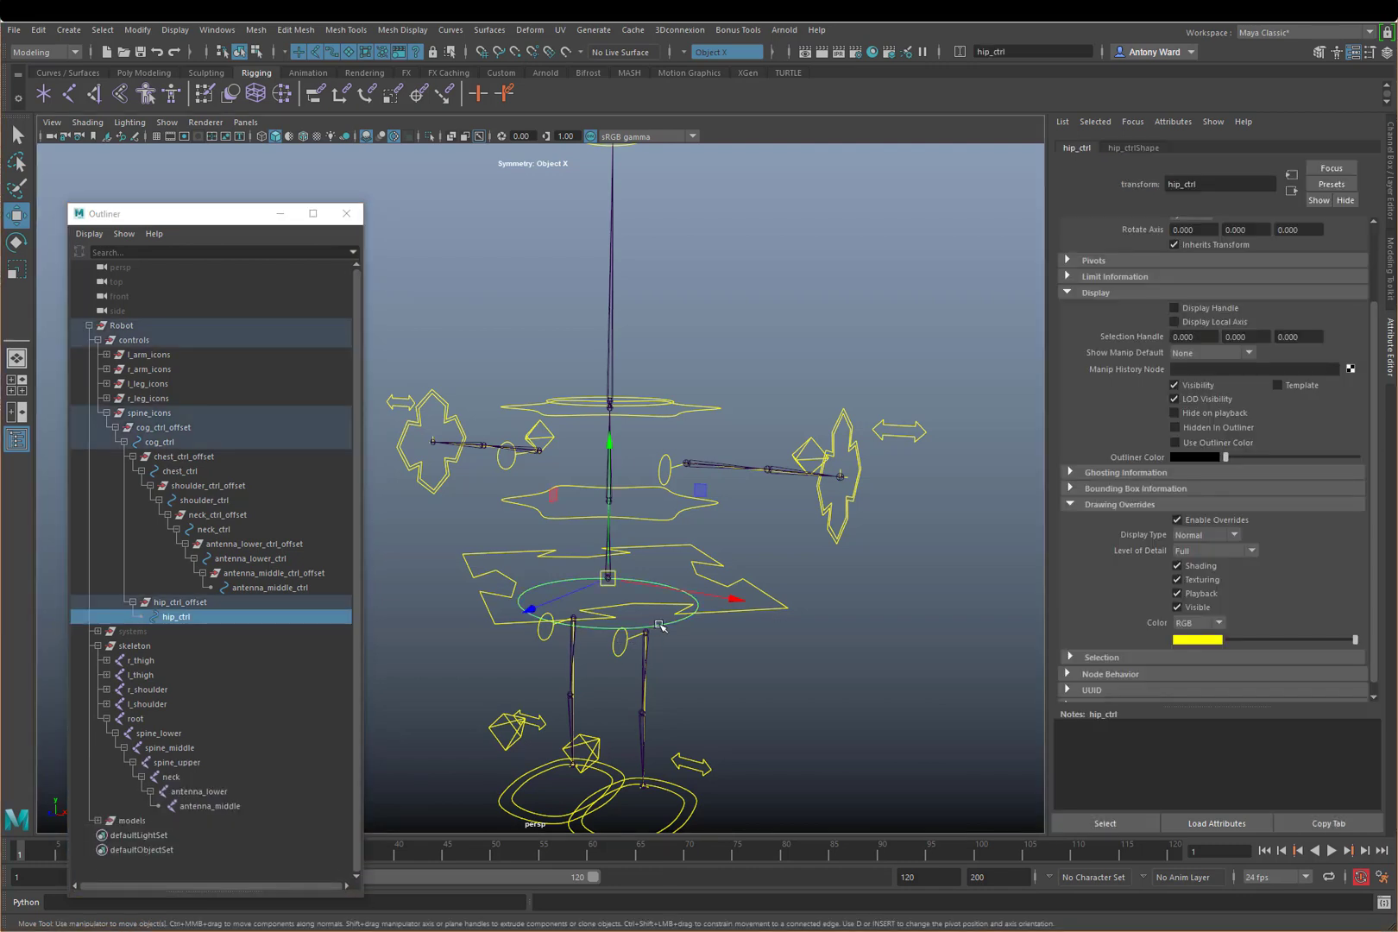
click(136, 719)
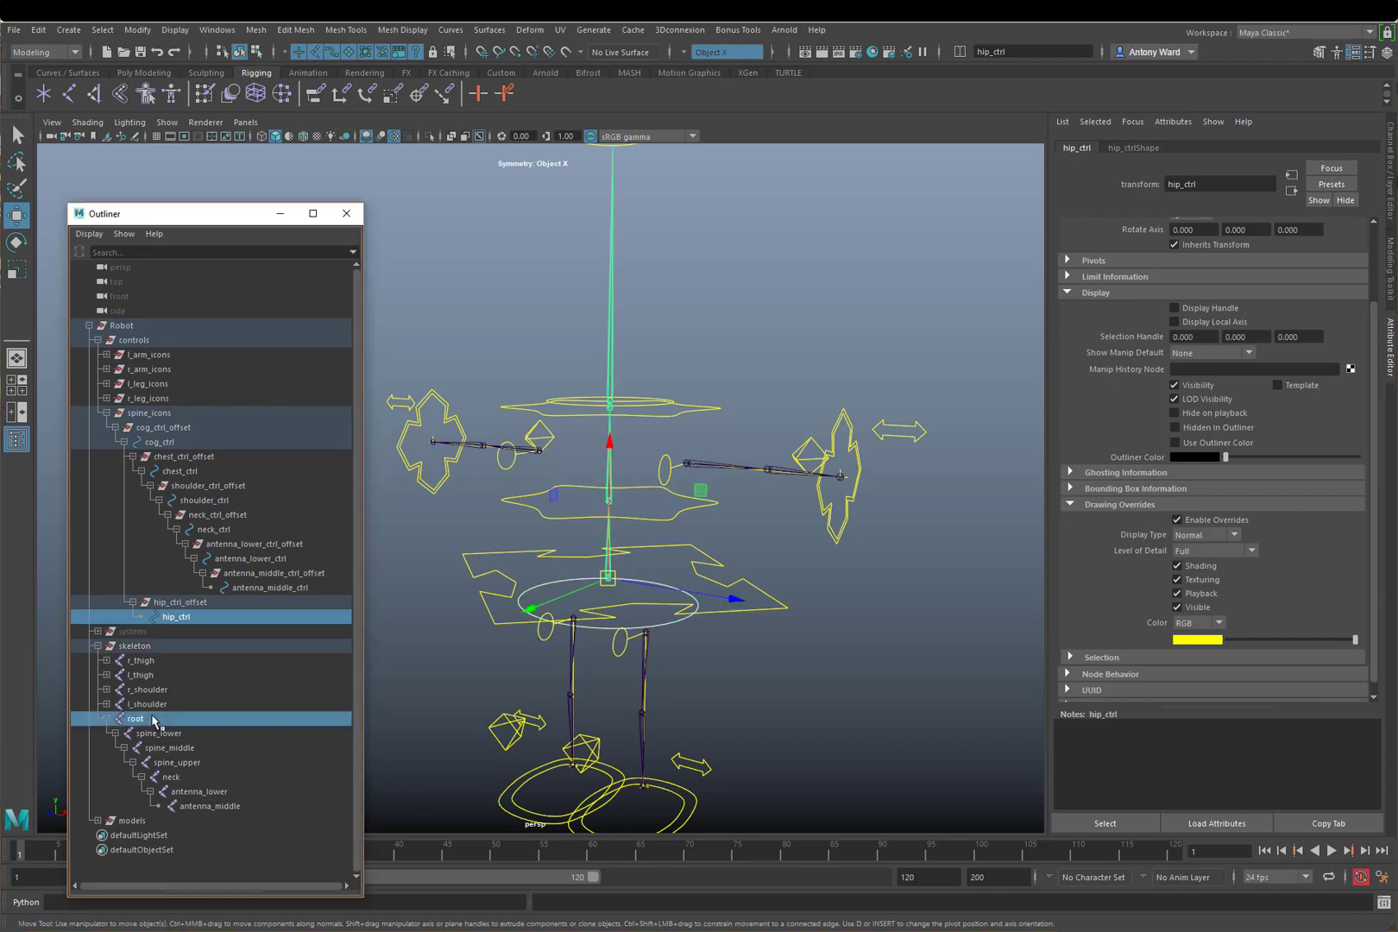
key(space)
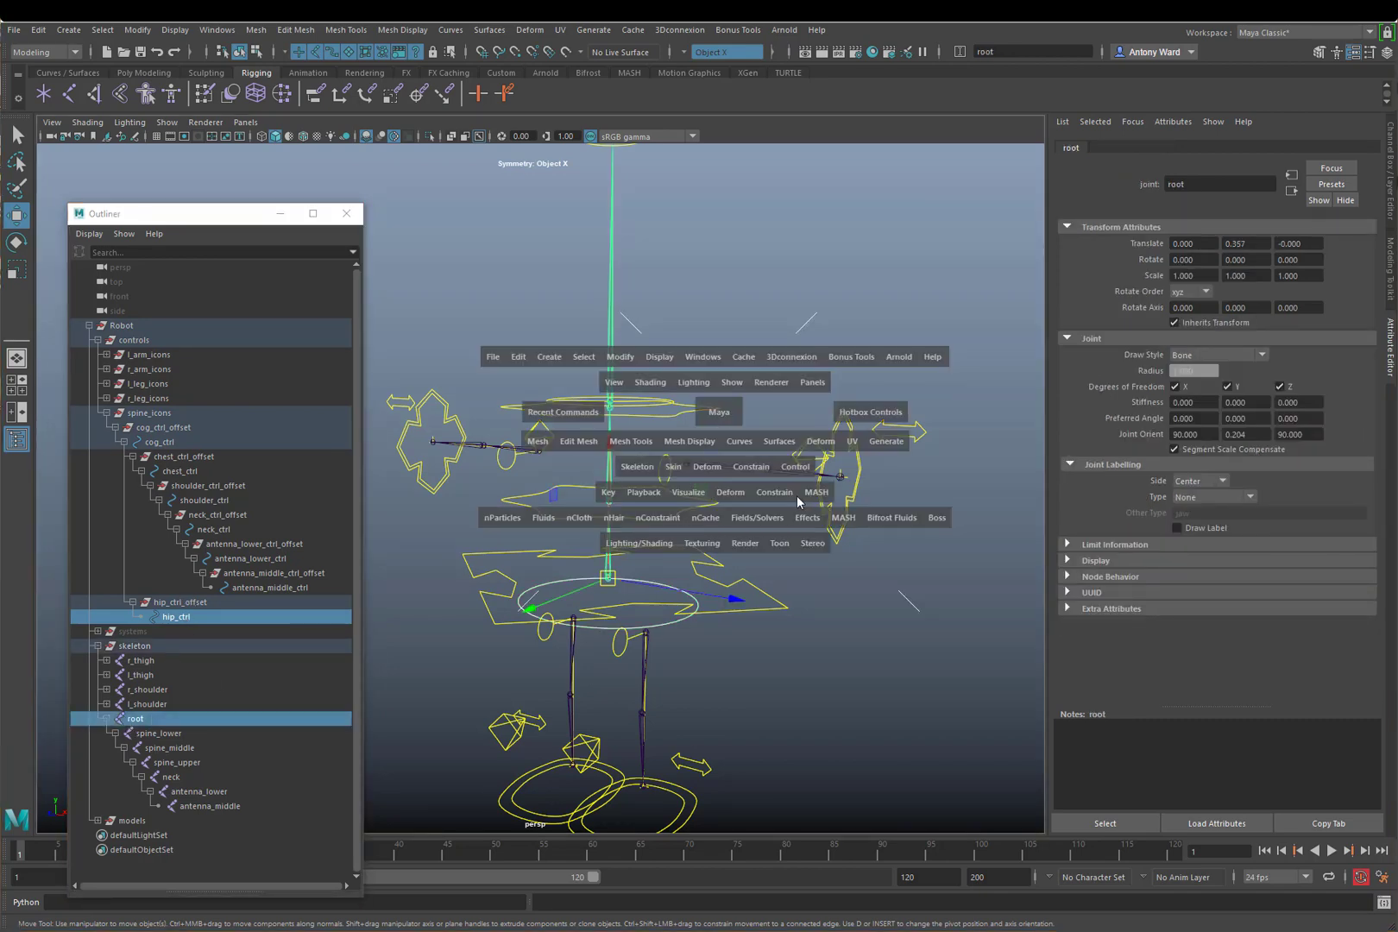
click(752, 470)
click(889, 511)
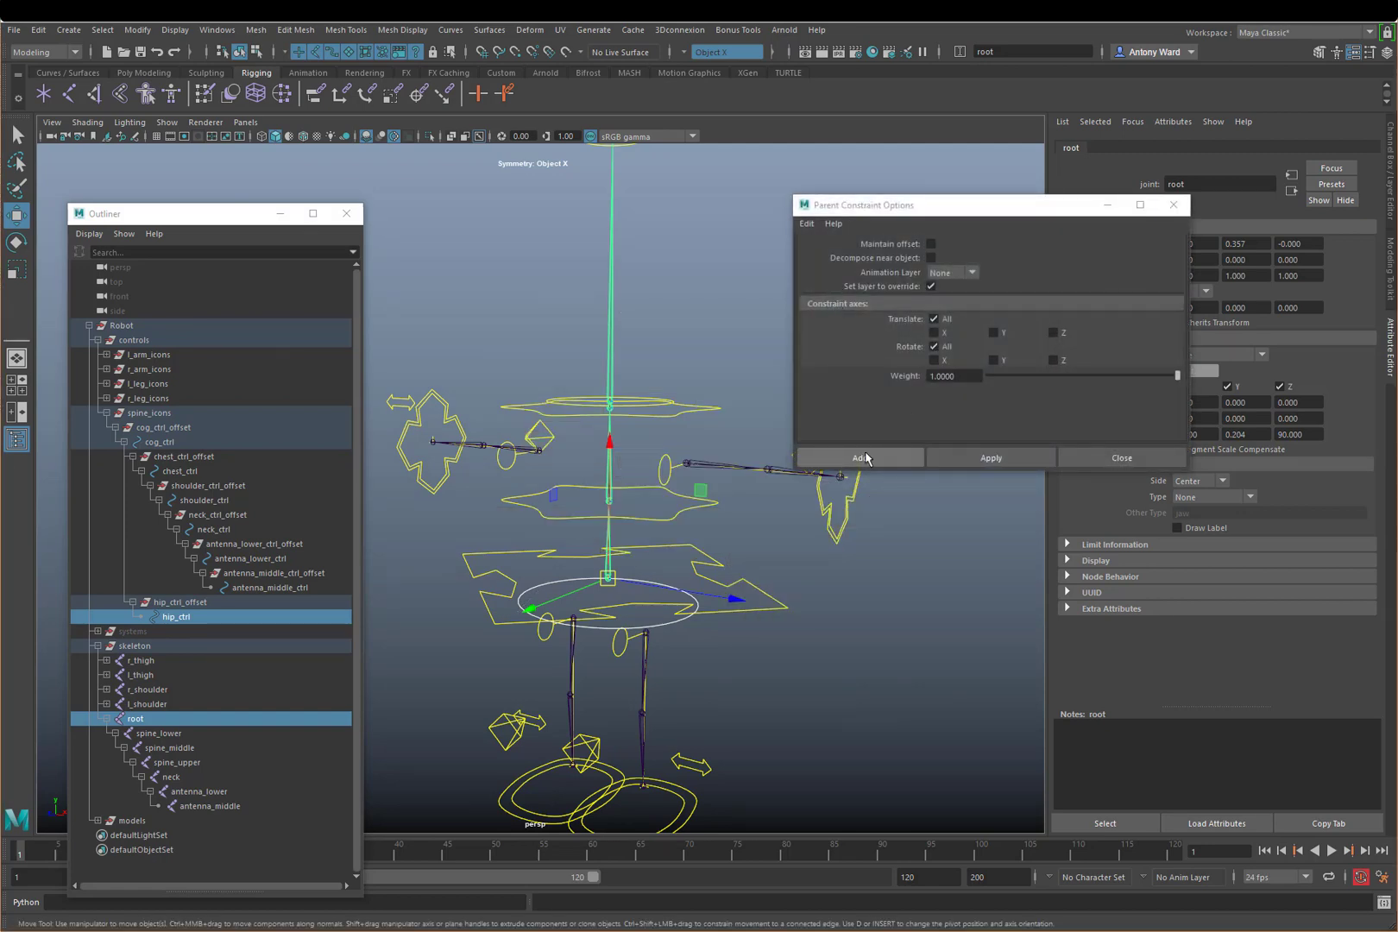
click(933, 246)
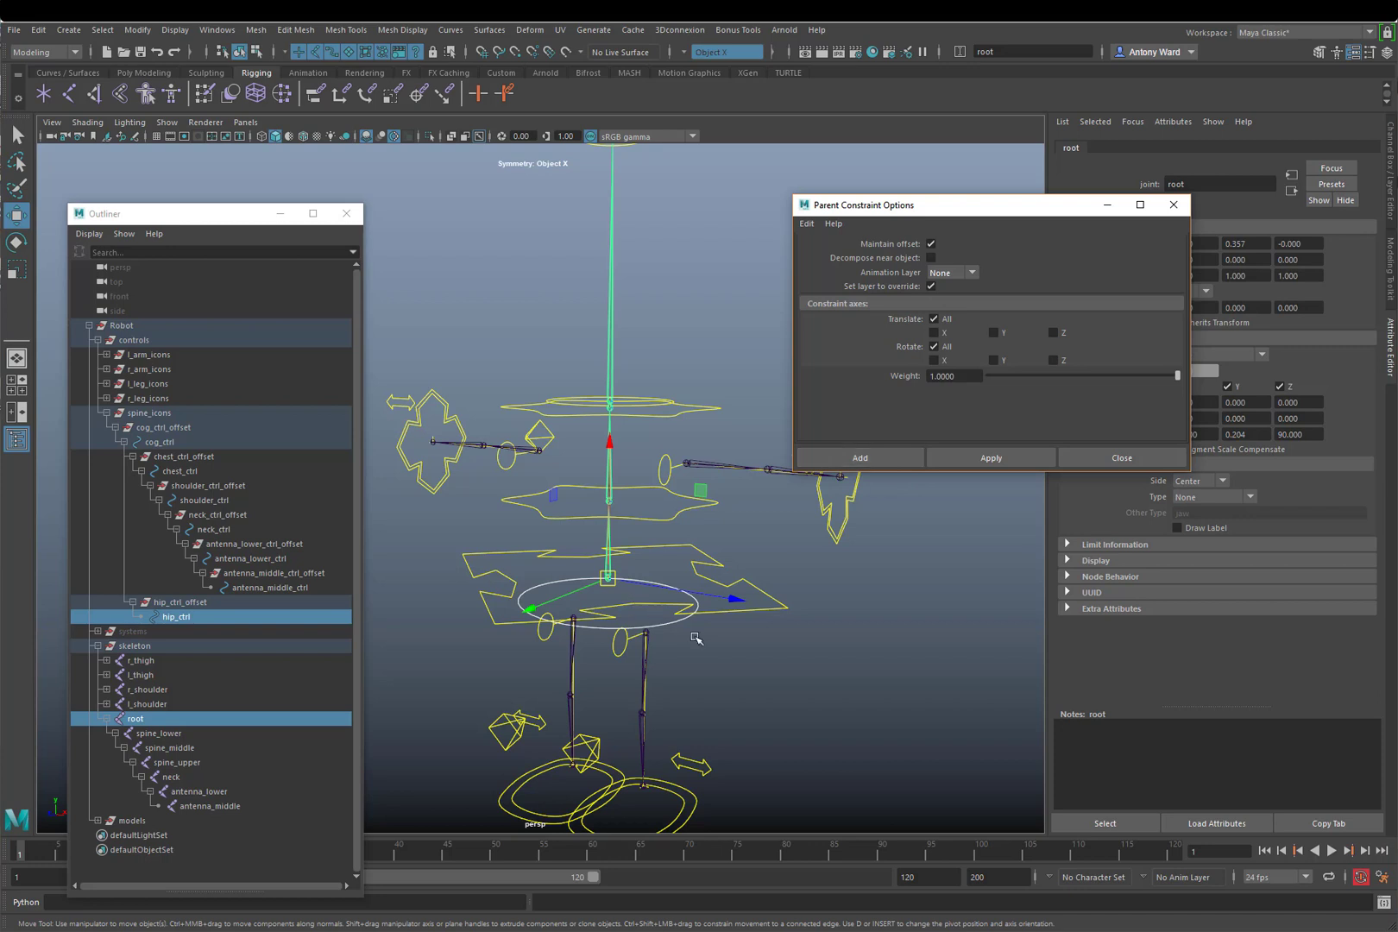
Step: Parent-constrain the root joint to hip_ctrl with the offset maintained, selecting the control before the joint
click(784, 689)
click(660, 621)
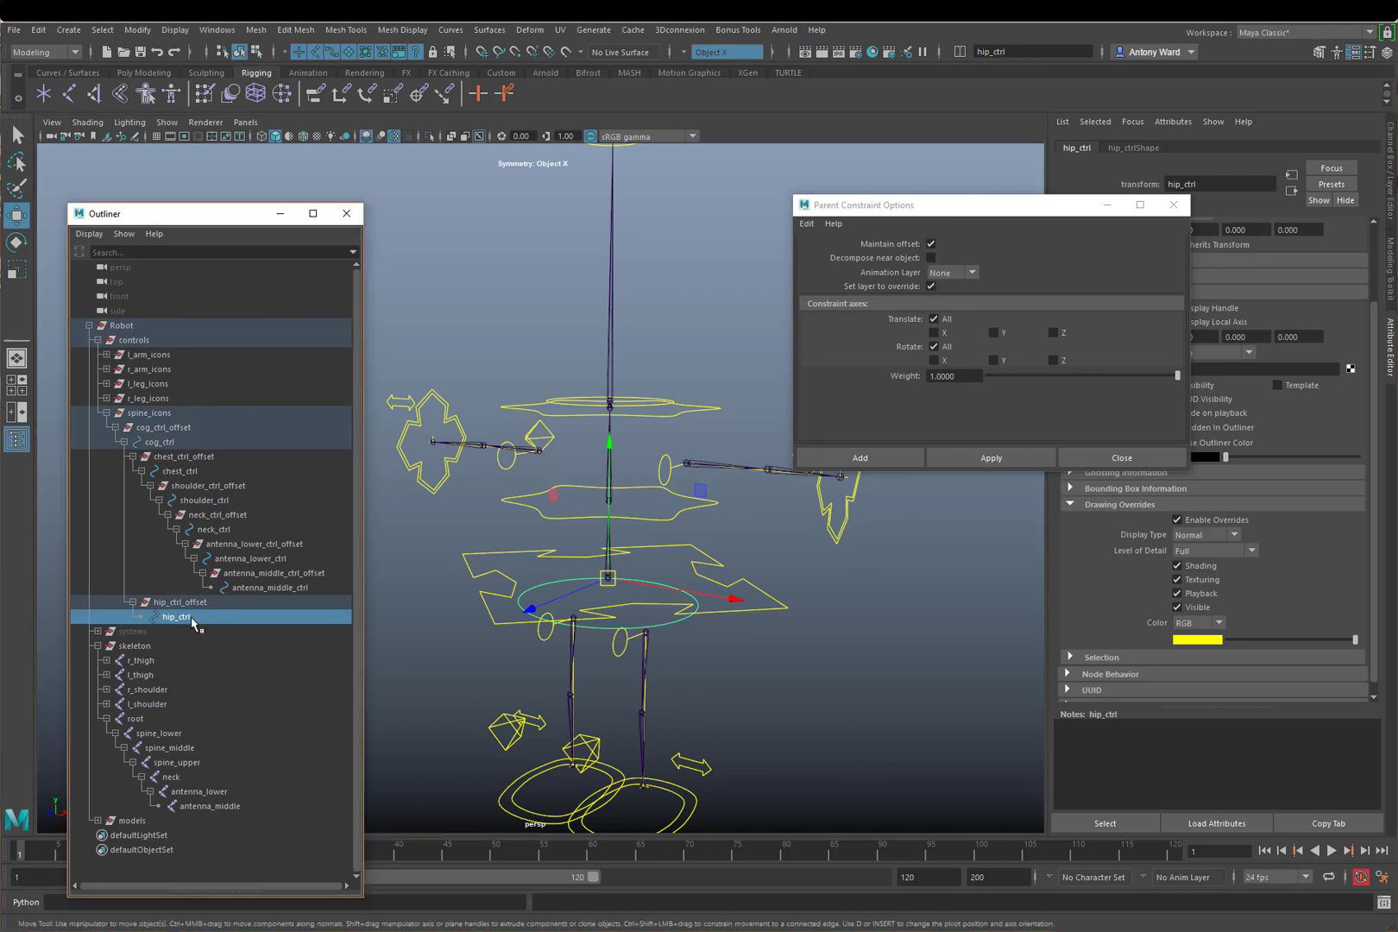
ctrl+click(155, 720)
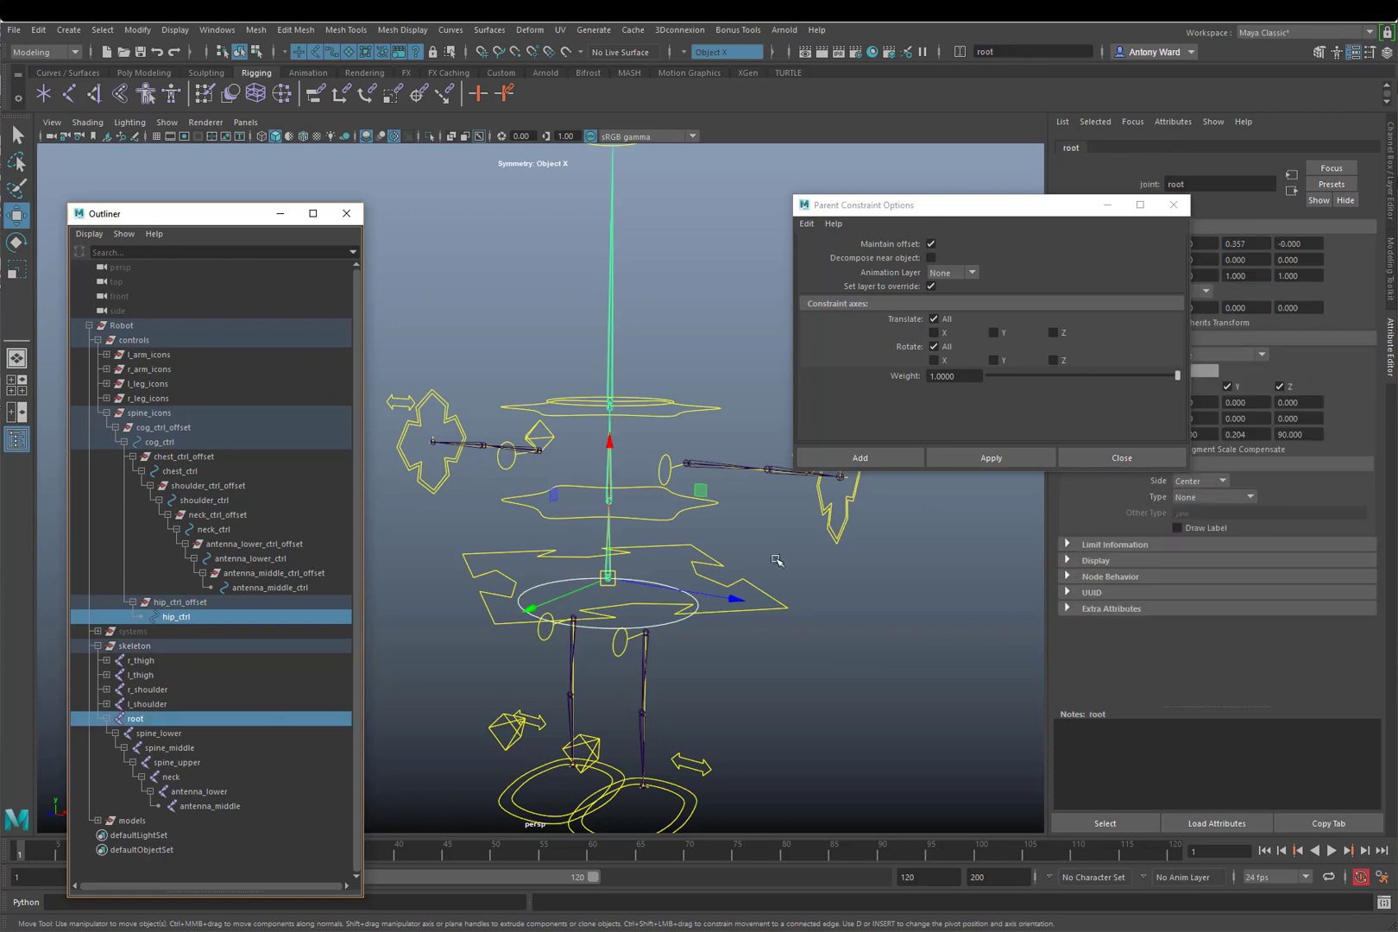
click(987, 454)
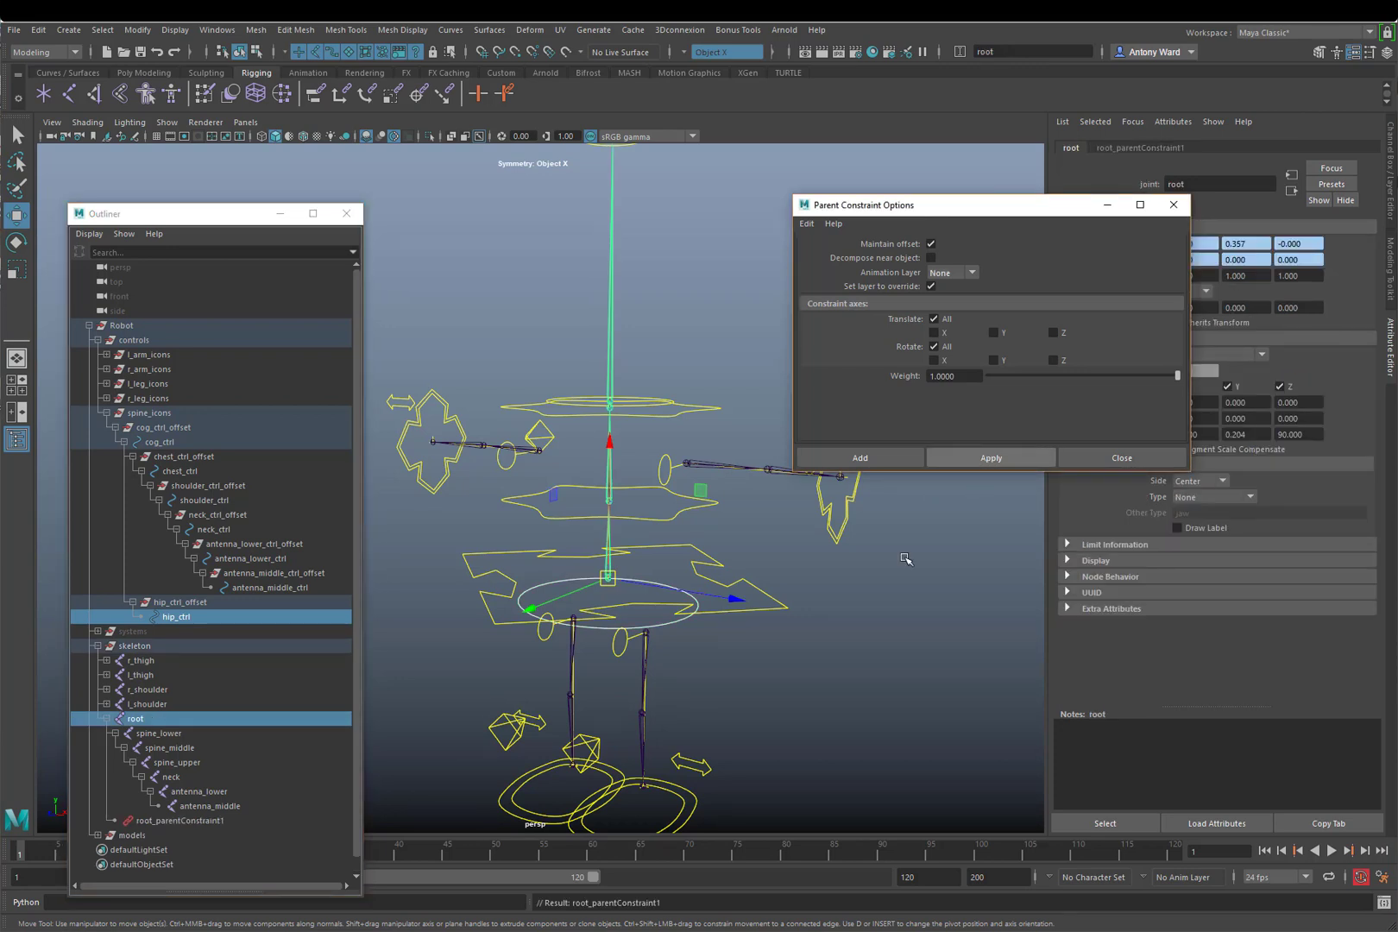
Step: Parent-constrain spine_lower to cog_ctrl and spine_middle to chest_ctrl with the same constraint options
click(650, 547)
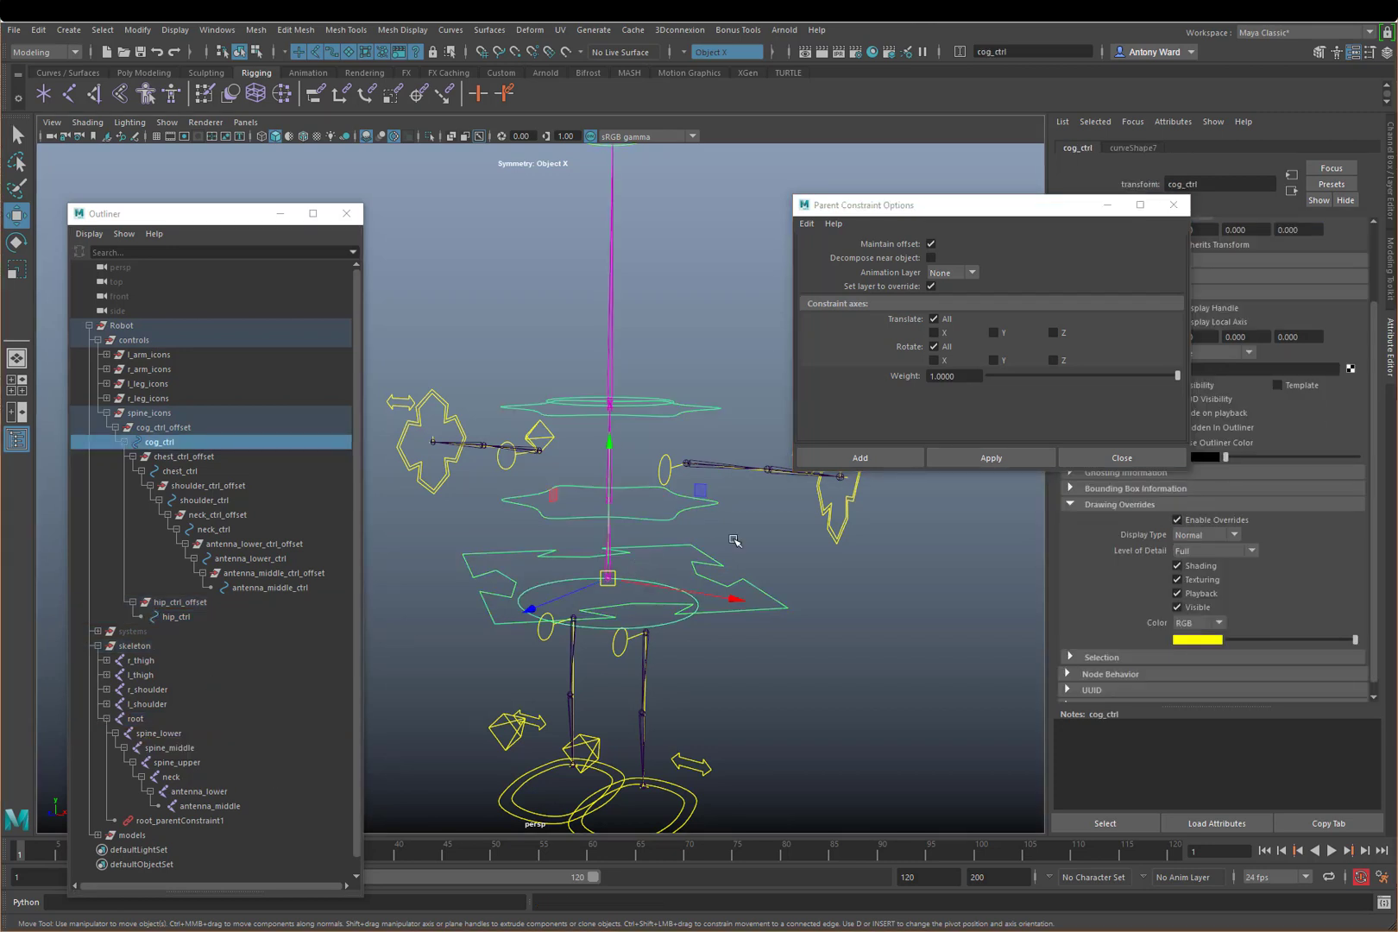
ctrl+click(173, 733)
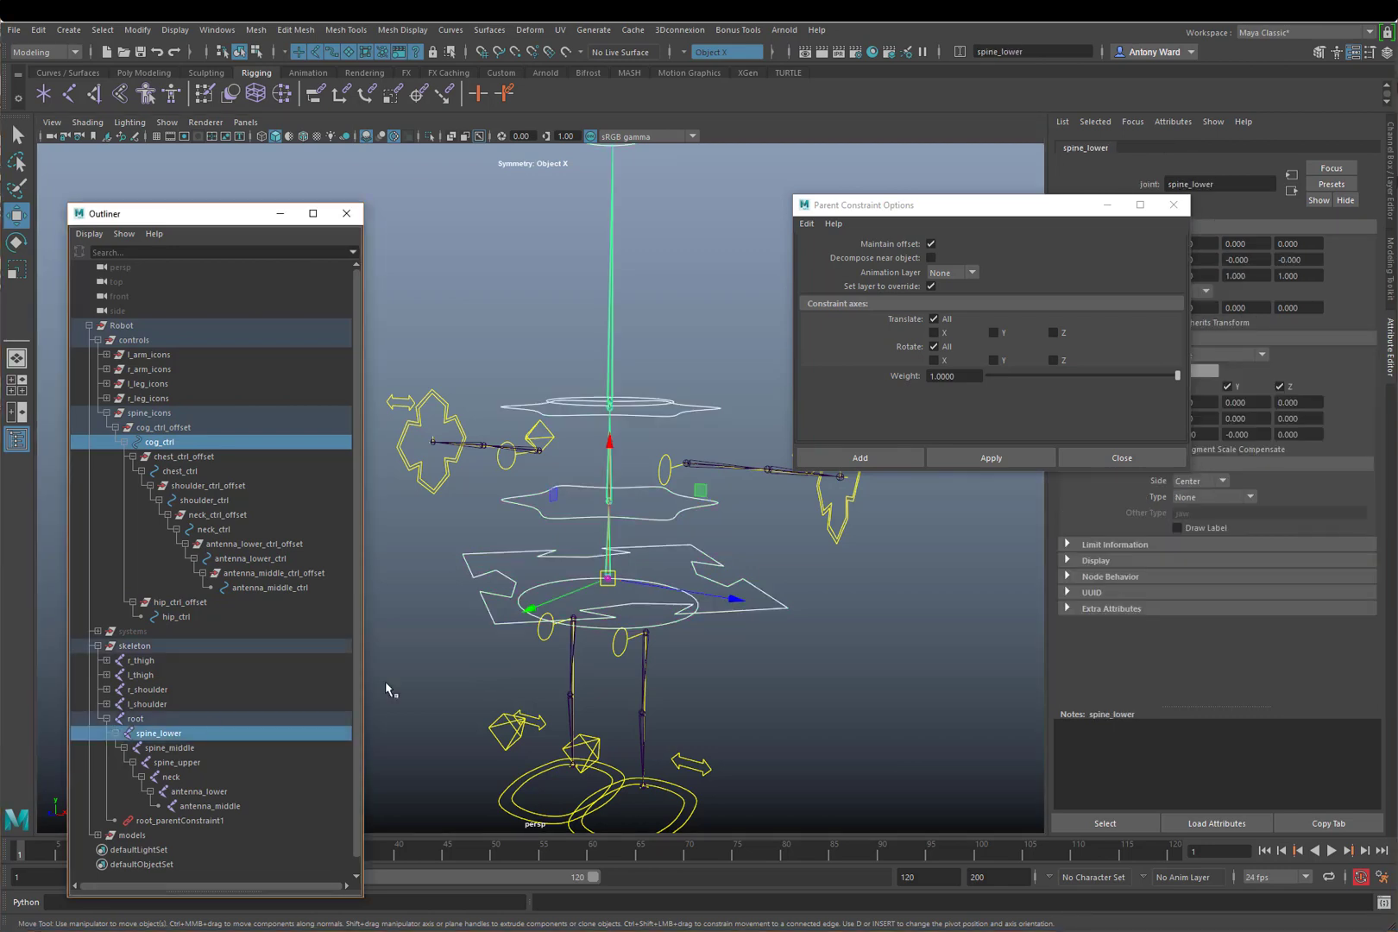
click(992, 458)
click(633, 516)
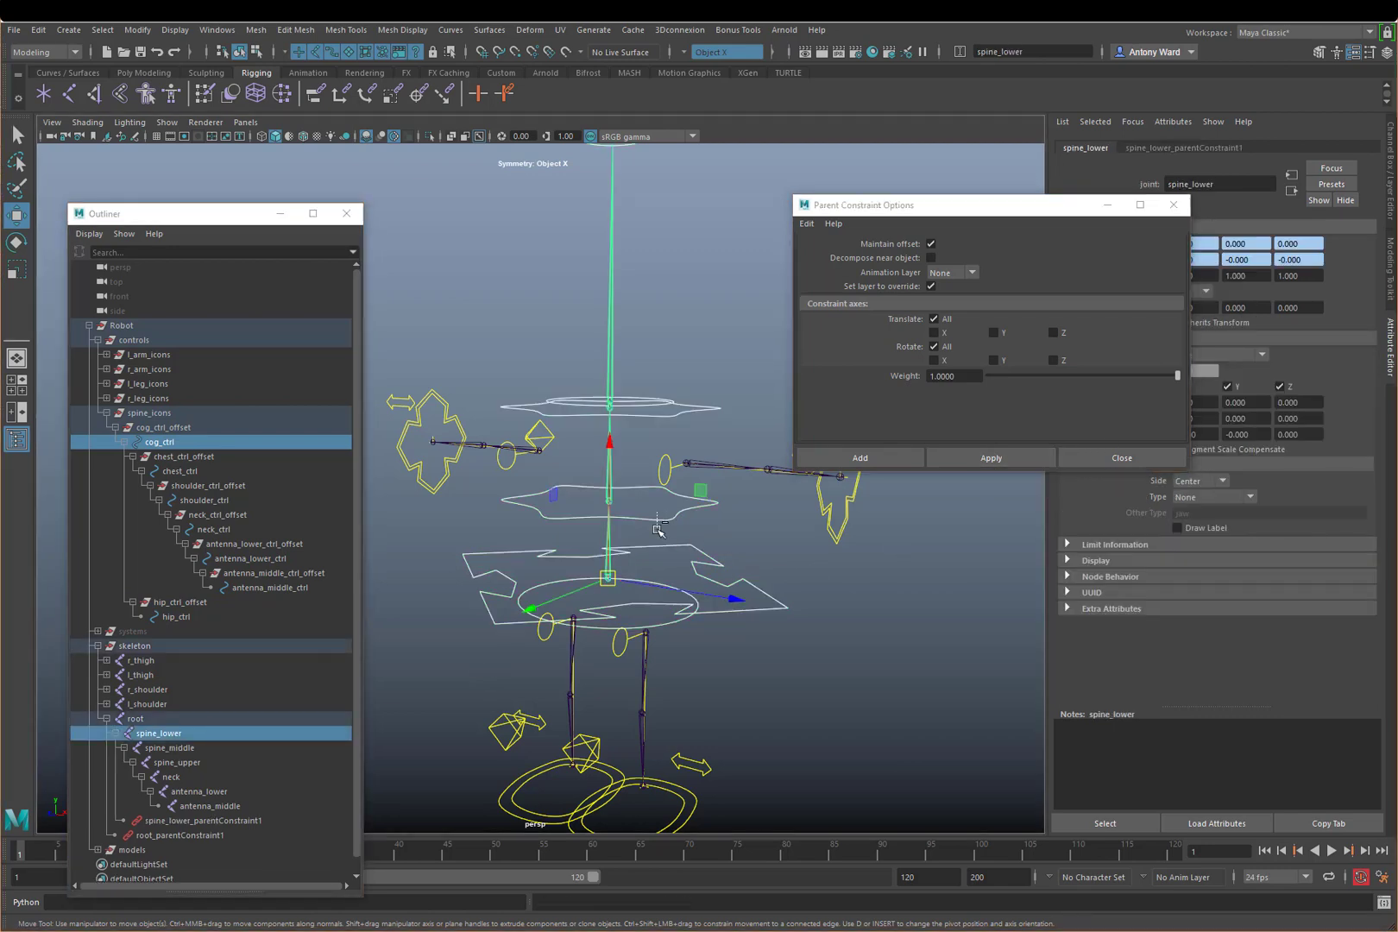
ctrl+click(190, 749)
click(1008, 460)
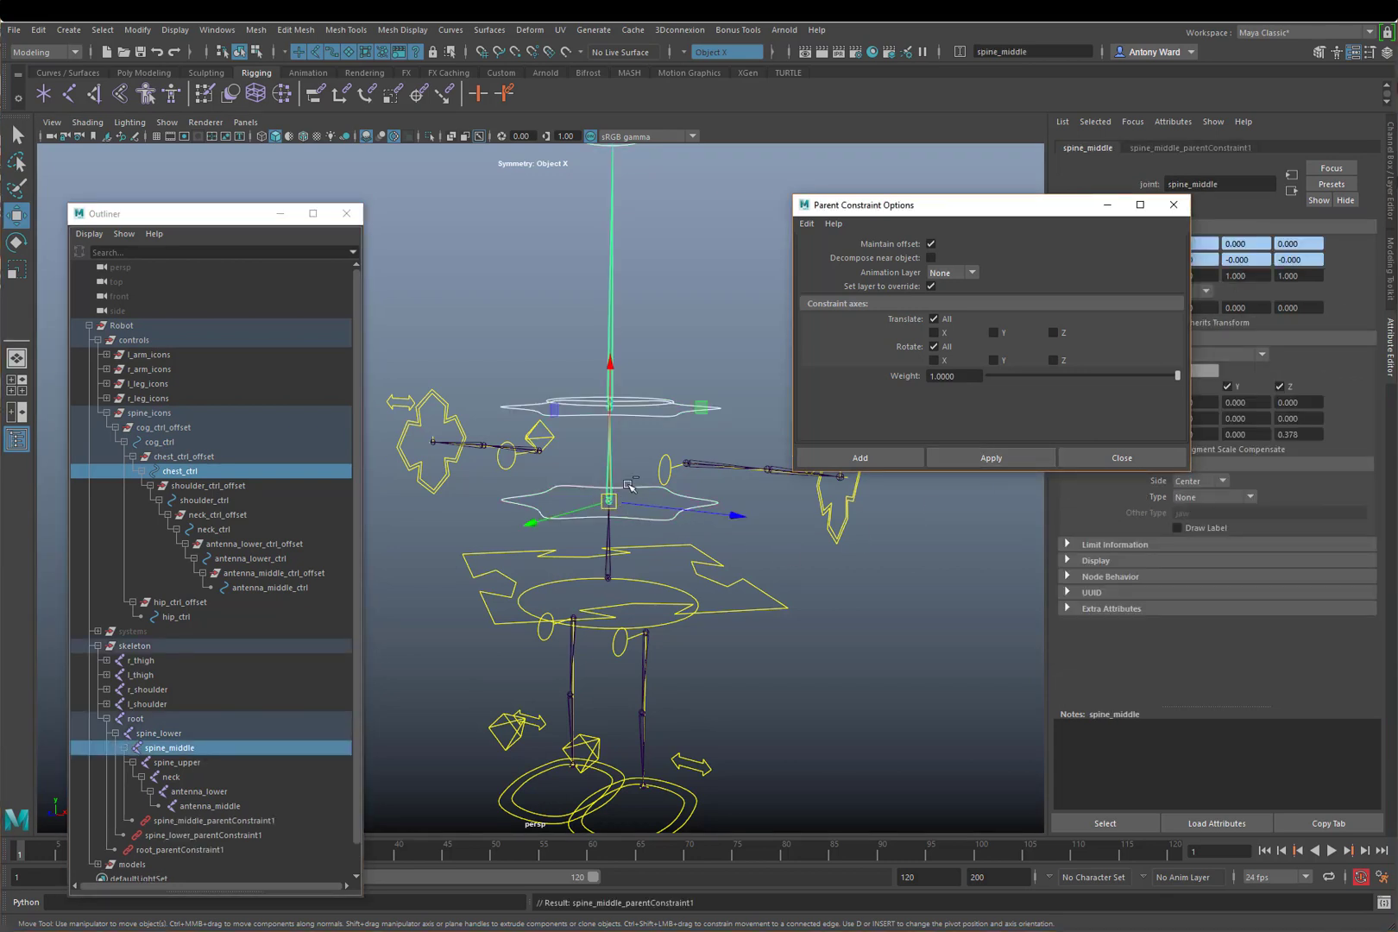
Step: Parent-constrain spine_upper to shoulder_ctrl and the neck joint to neck_ctrl, keeping Maintain offset on
click(667, 414)
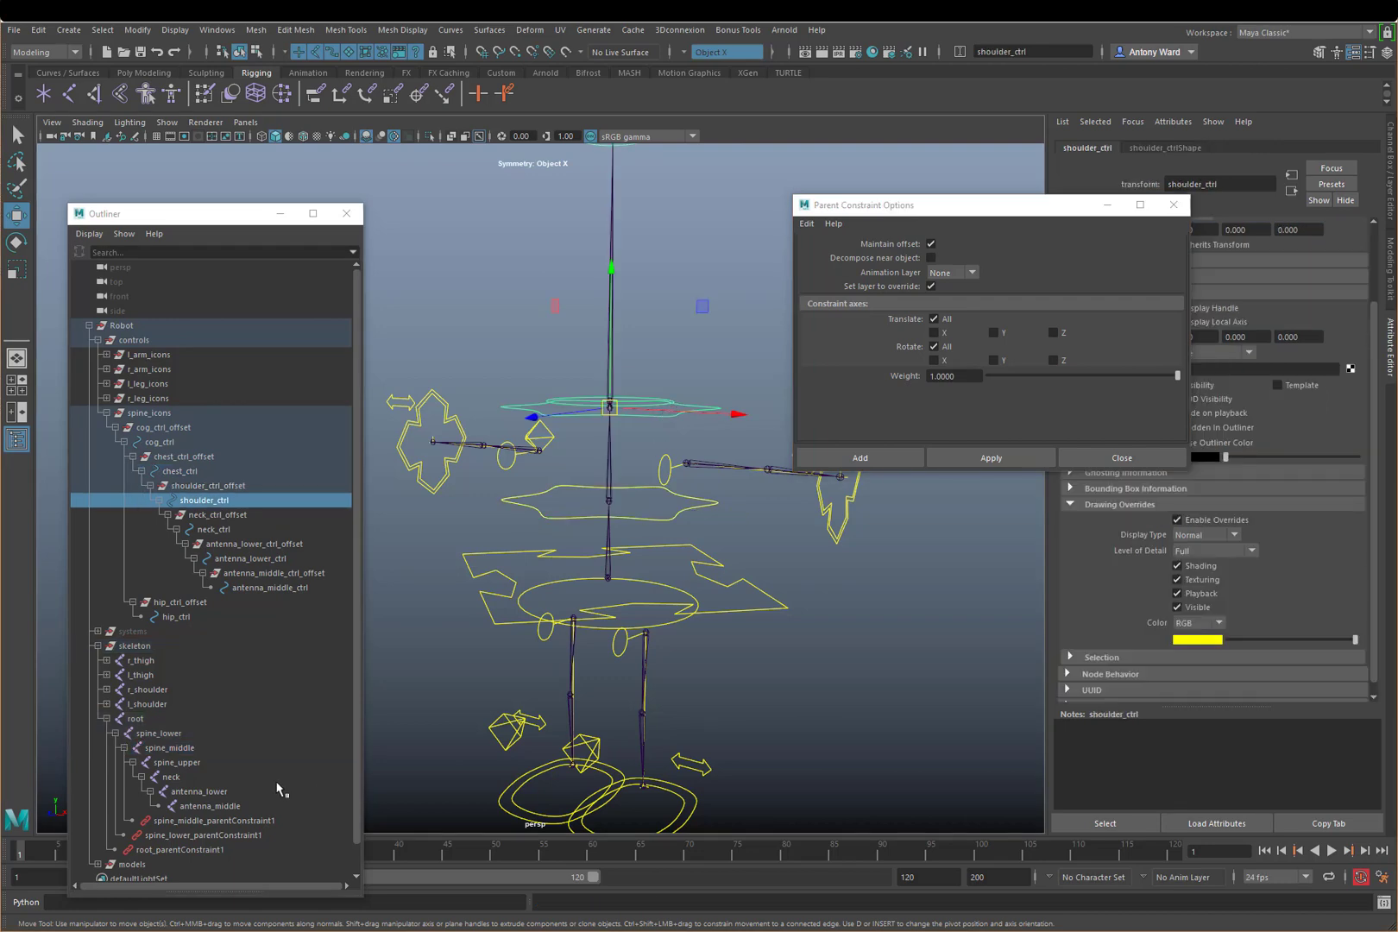
ctrl+click(196, 766)
click(997, 458)
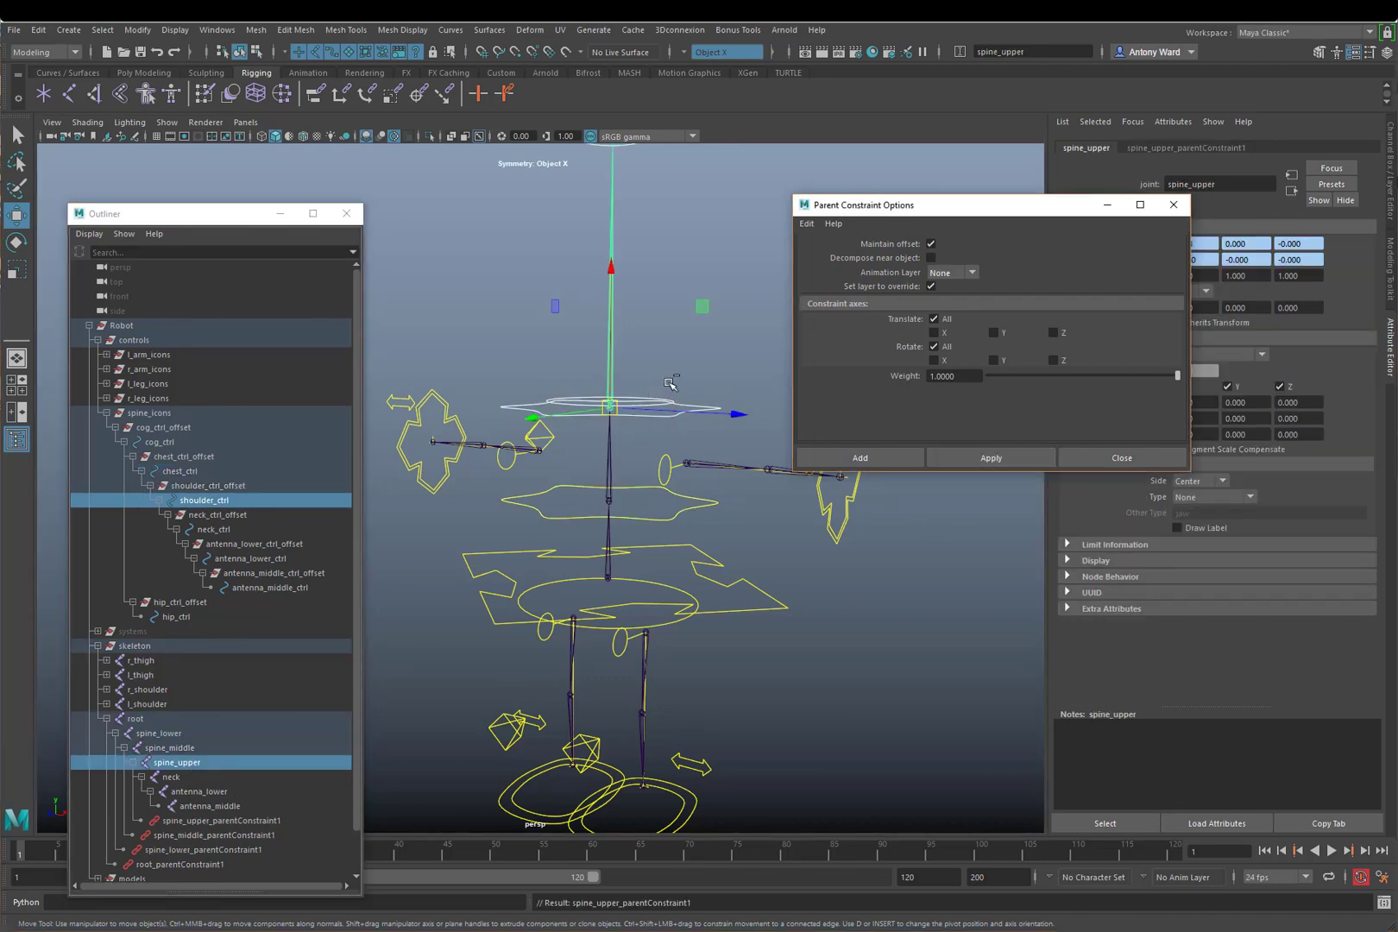
click(664, 379)
alt+middle_drag(664, 379, 646, 542)
alt+right_drag(645, 542, 715, 551)
click(212, 529)
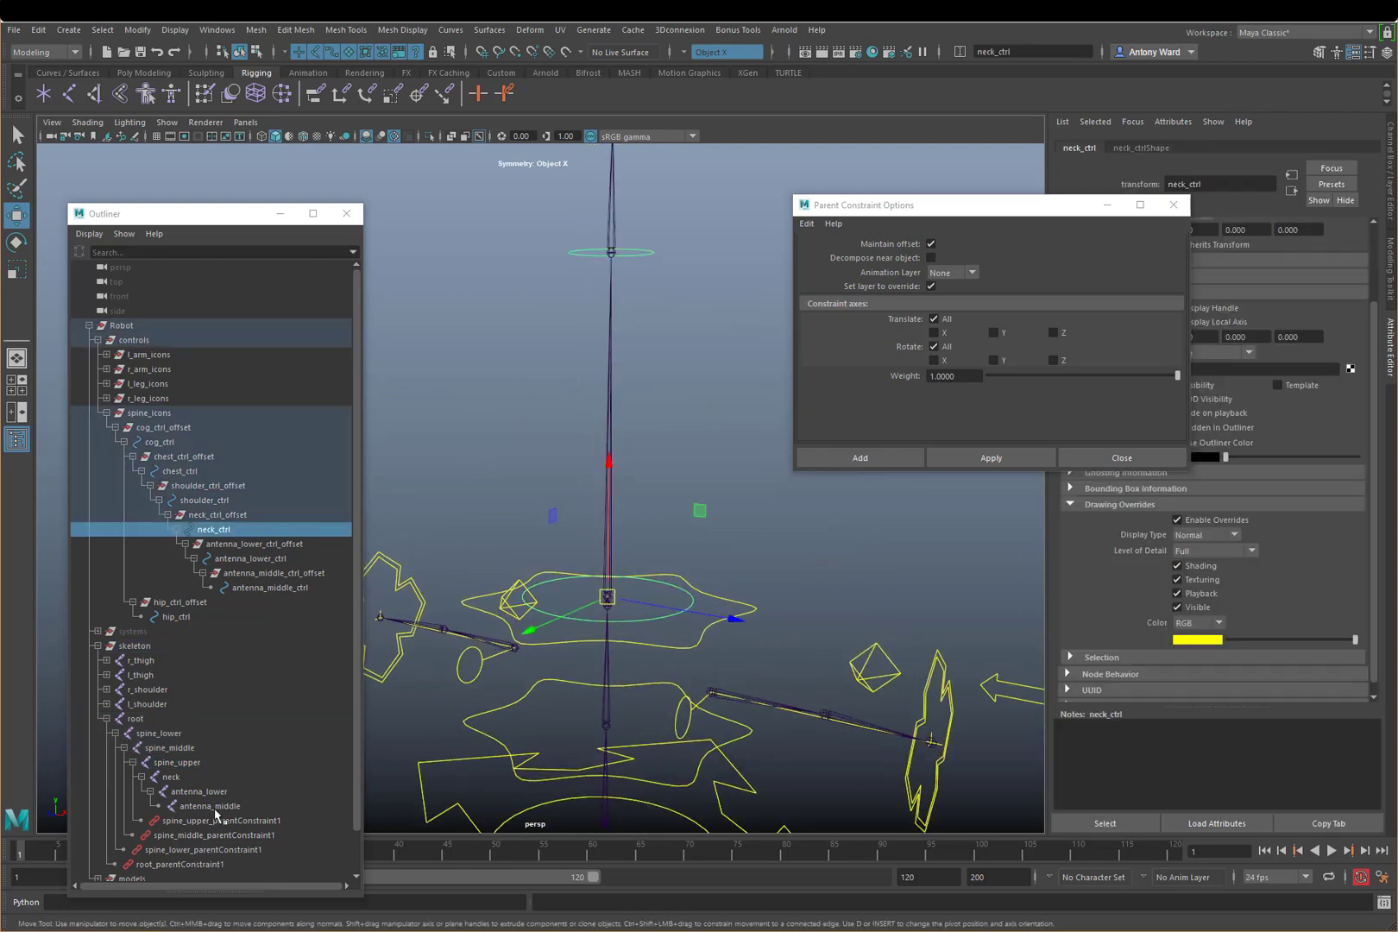
ctrl+click(186, 780)
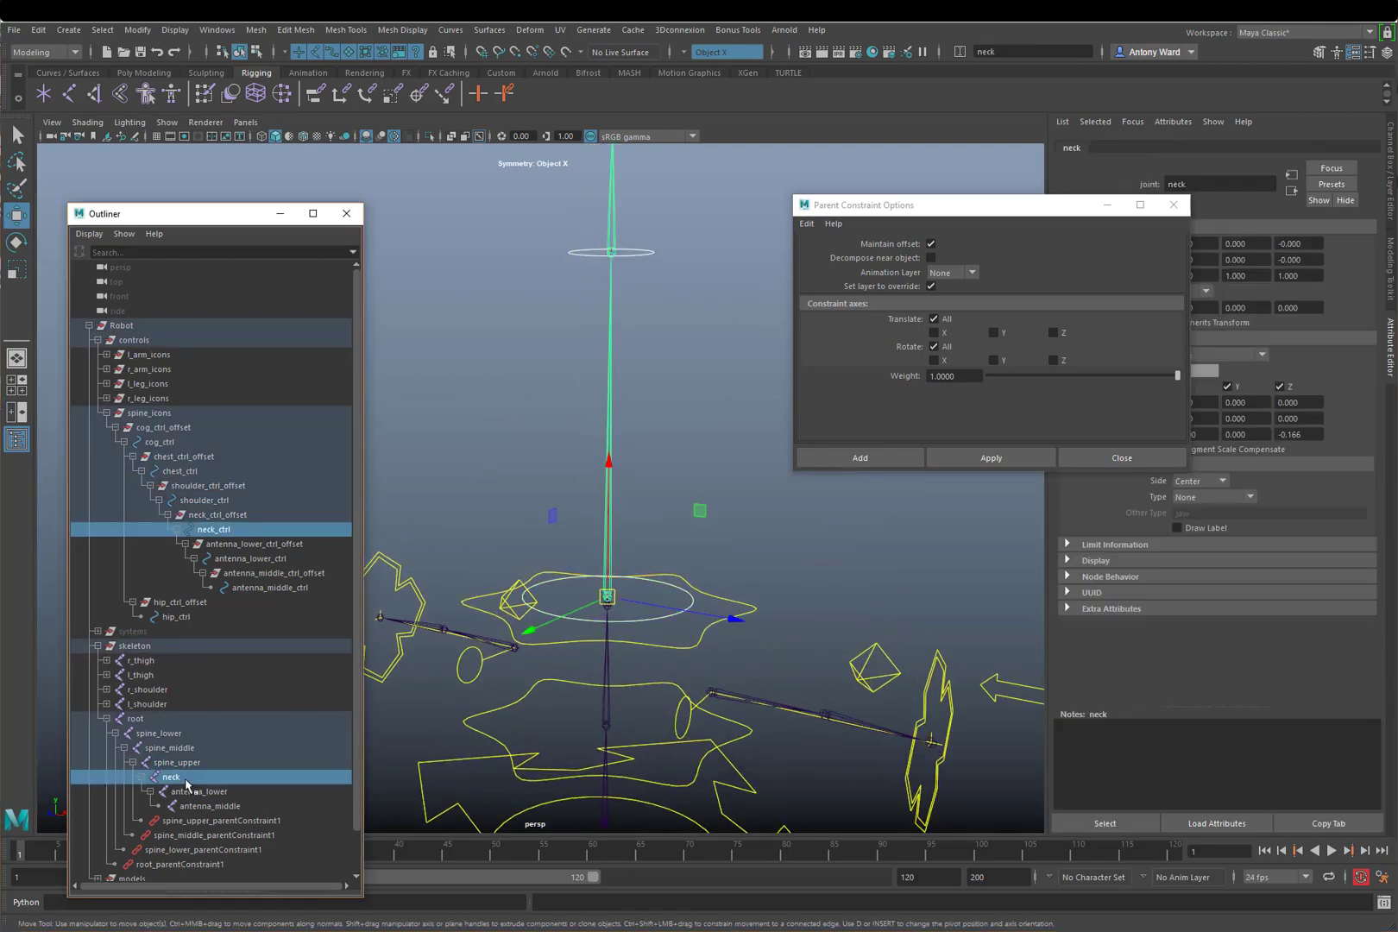
click(970, 462)
Step: Parent-constrain antenna_lower to antenna_lower_ctrl and antenna_middle to antenna_middle_ctrl with the offset maintained
alt+middle_drag(687, 371, 692, 527)
alt+right_drag(693, 527, 573, 494)
alt+middle_drag(699, 554, 671, 514)
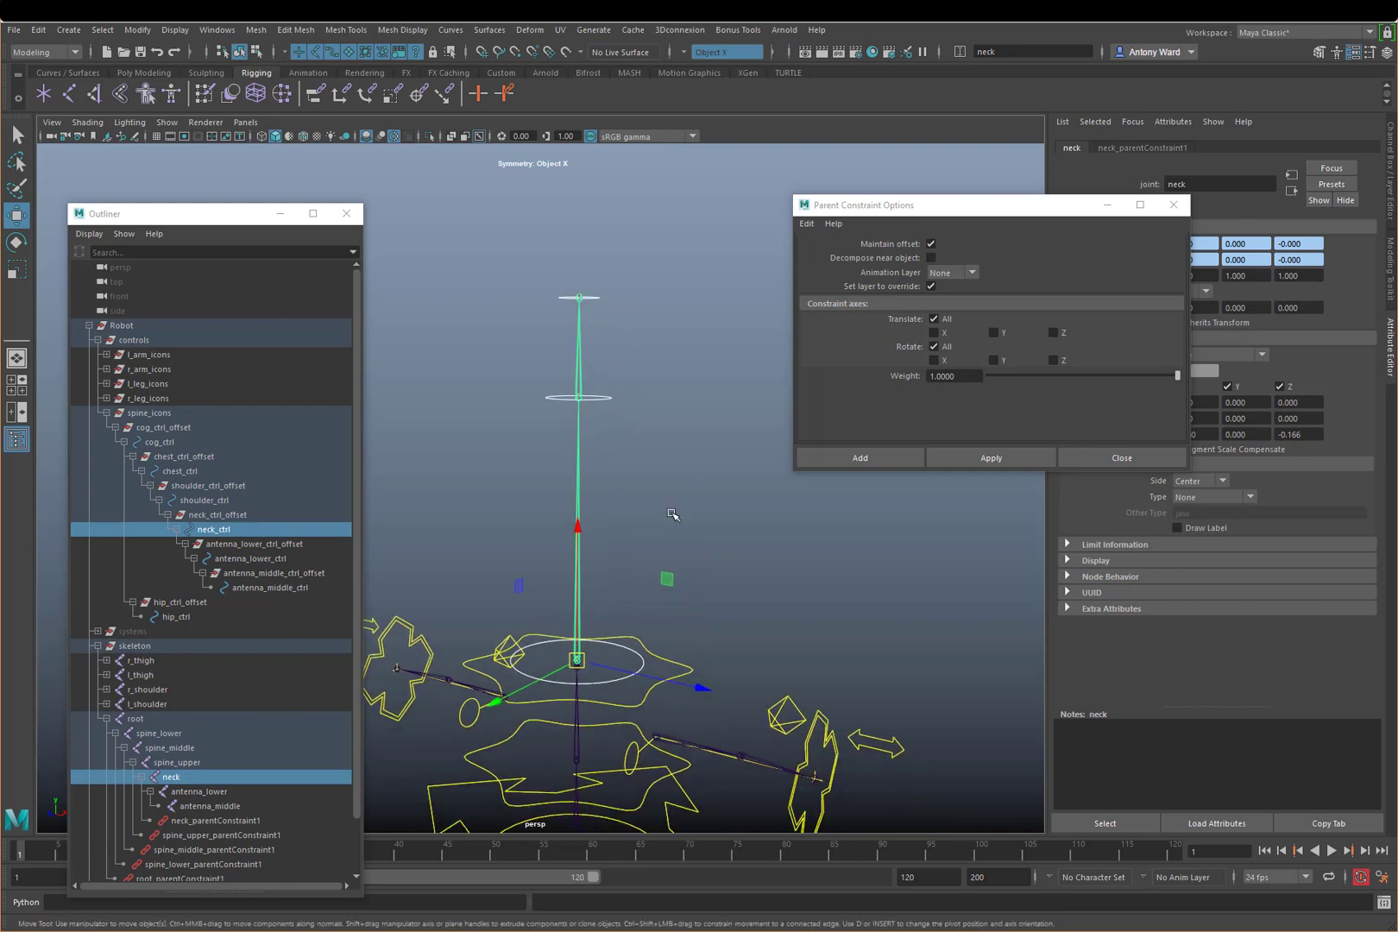
click(250, 559)
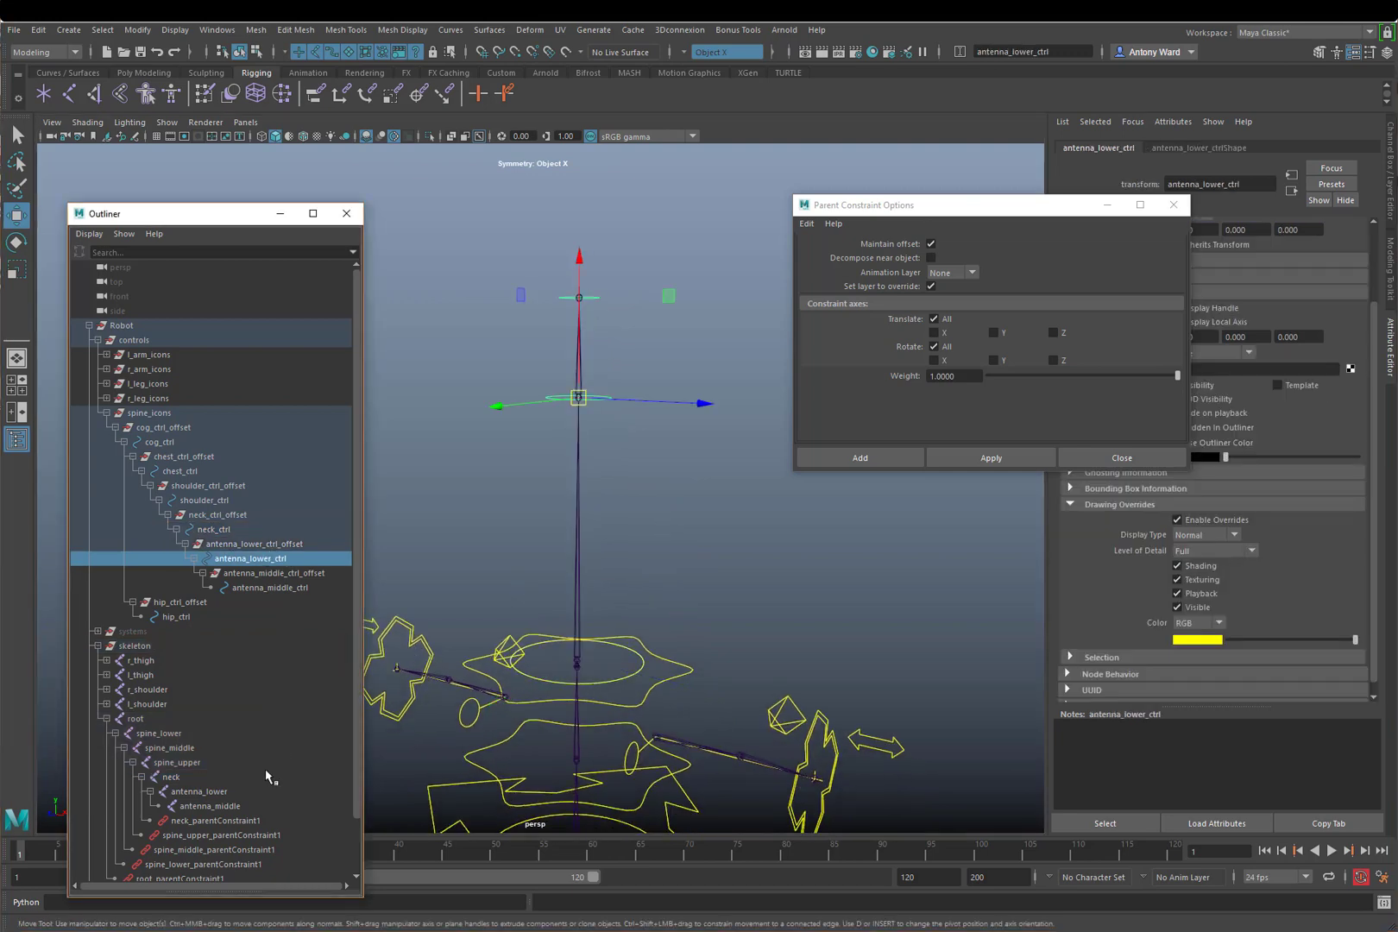
ctrl+click(240, 791)
click(992, 455)
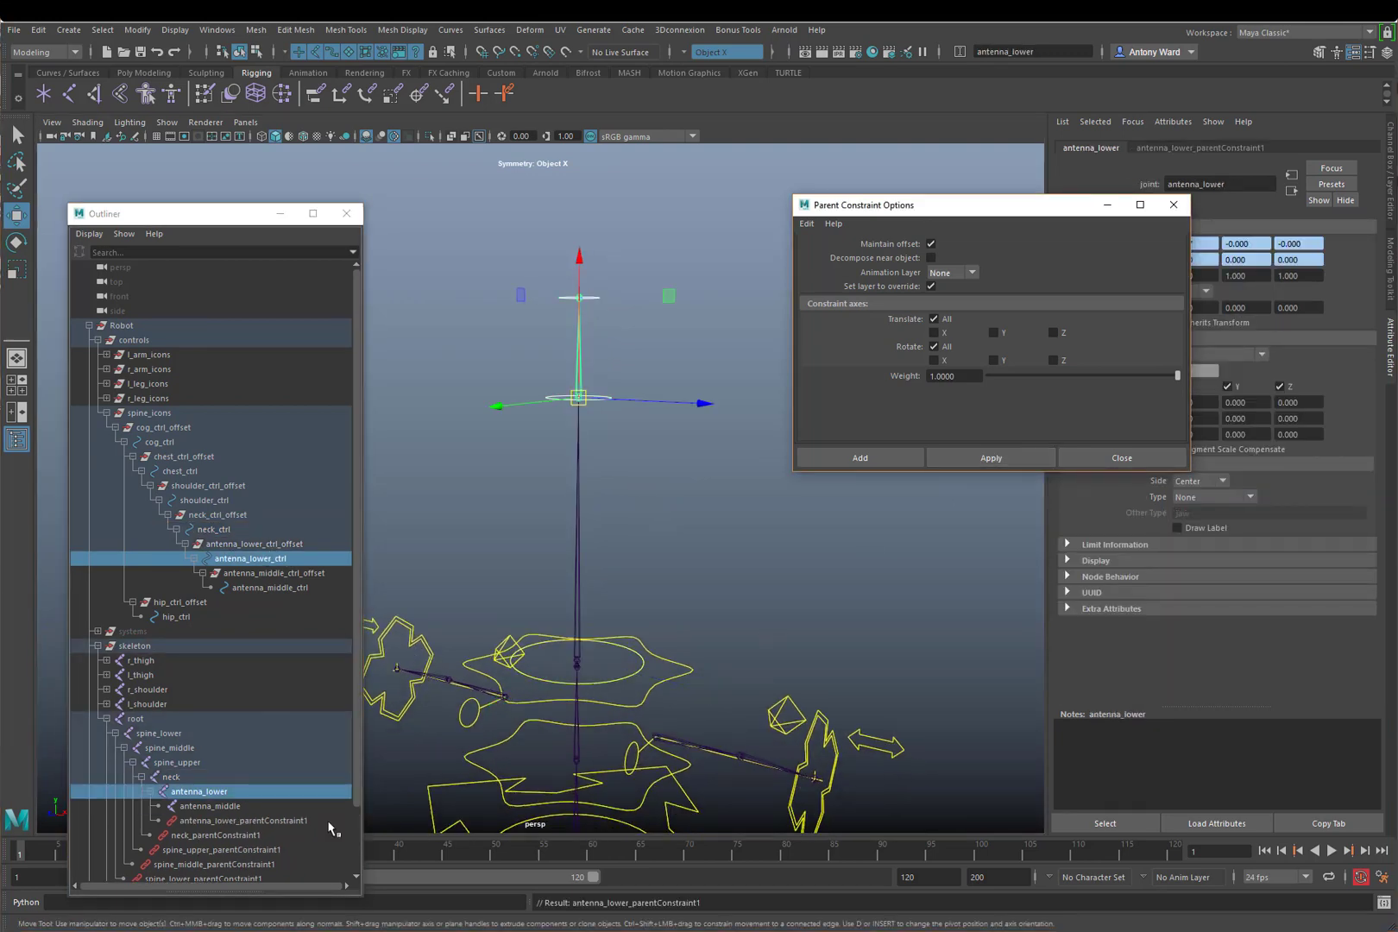
click(255, 585)
ctrl+click(227, 806)
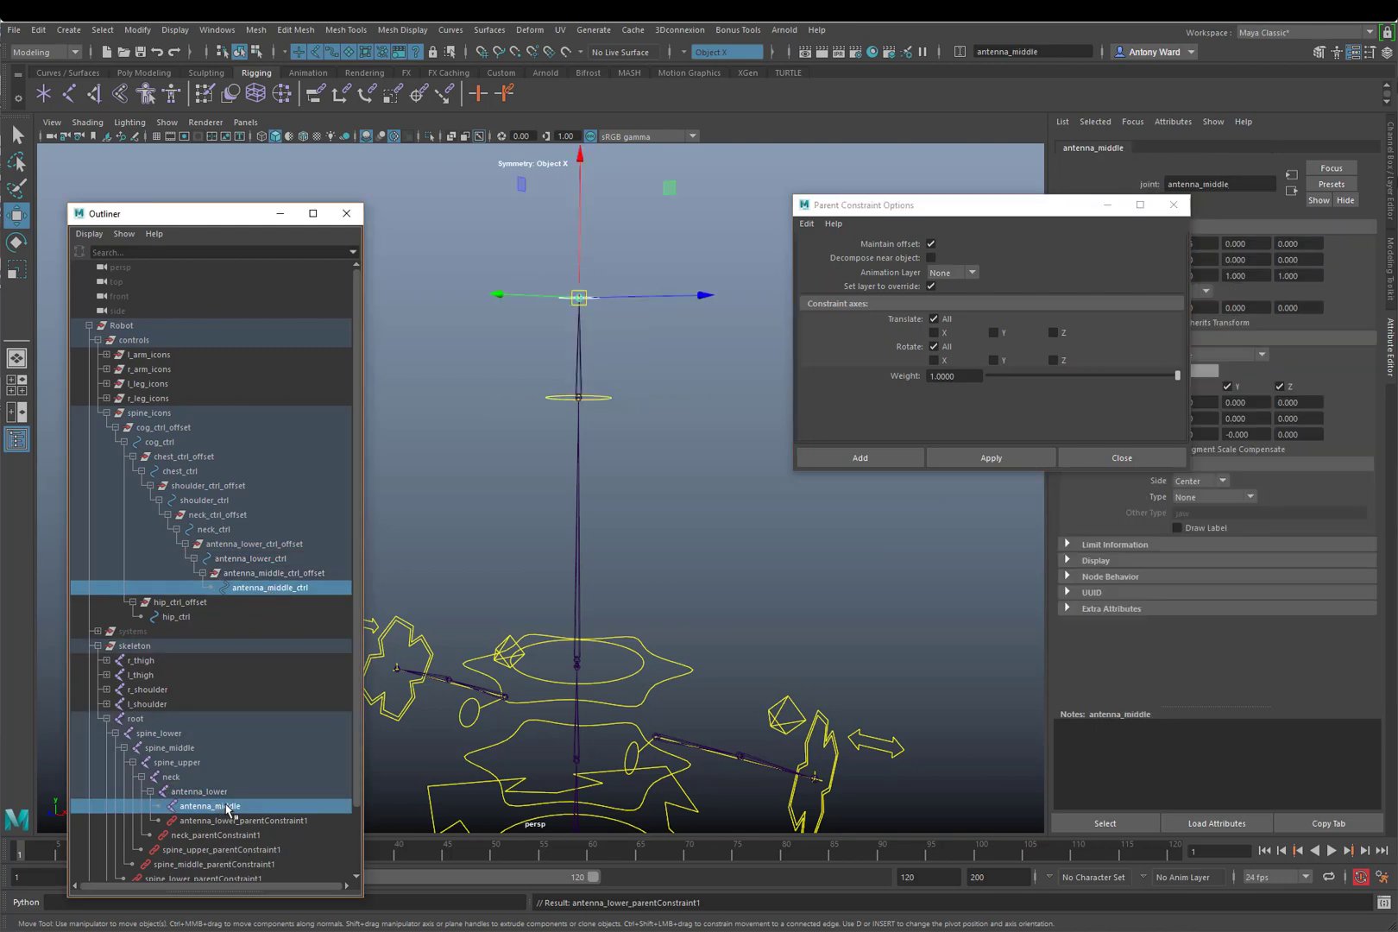
click(1018, 449)
Step: Test the constrained spine by rotating chest_ctrl freely and undo the rotation
scroll(580, 580, down, 5)
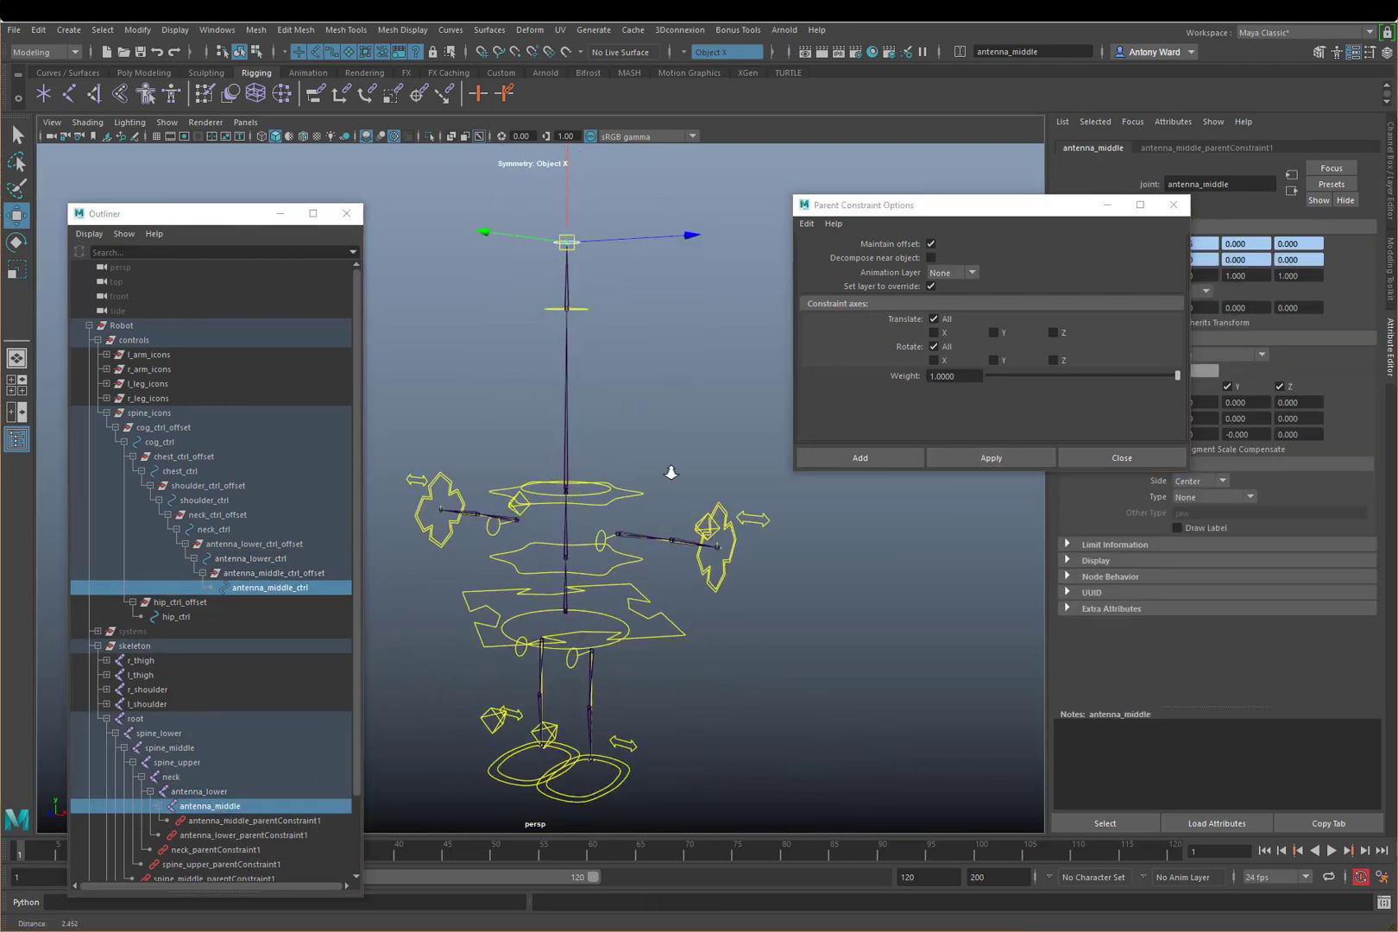
click(625, 573)
key(e)
drag(563, 470, 558, 508)
key(ctrl+z)
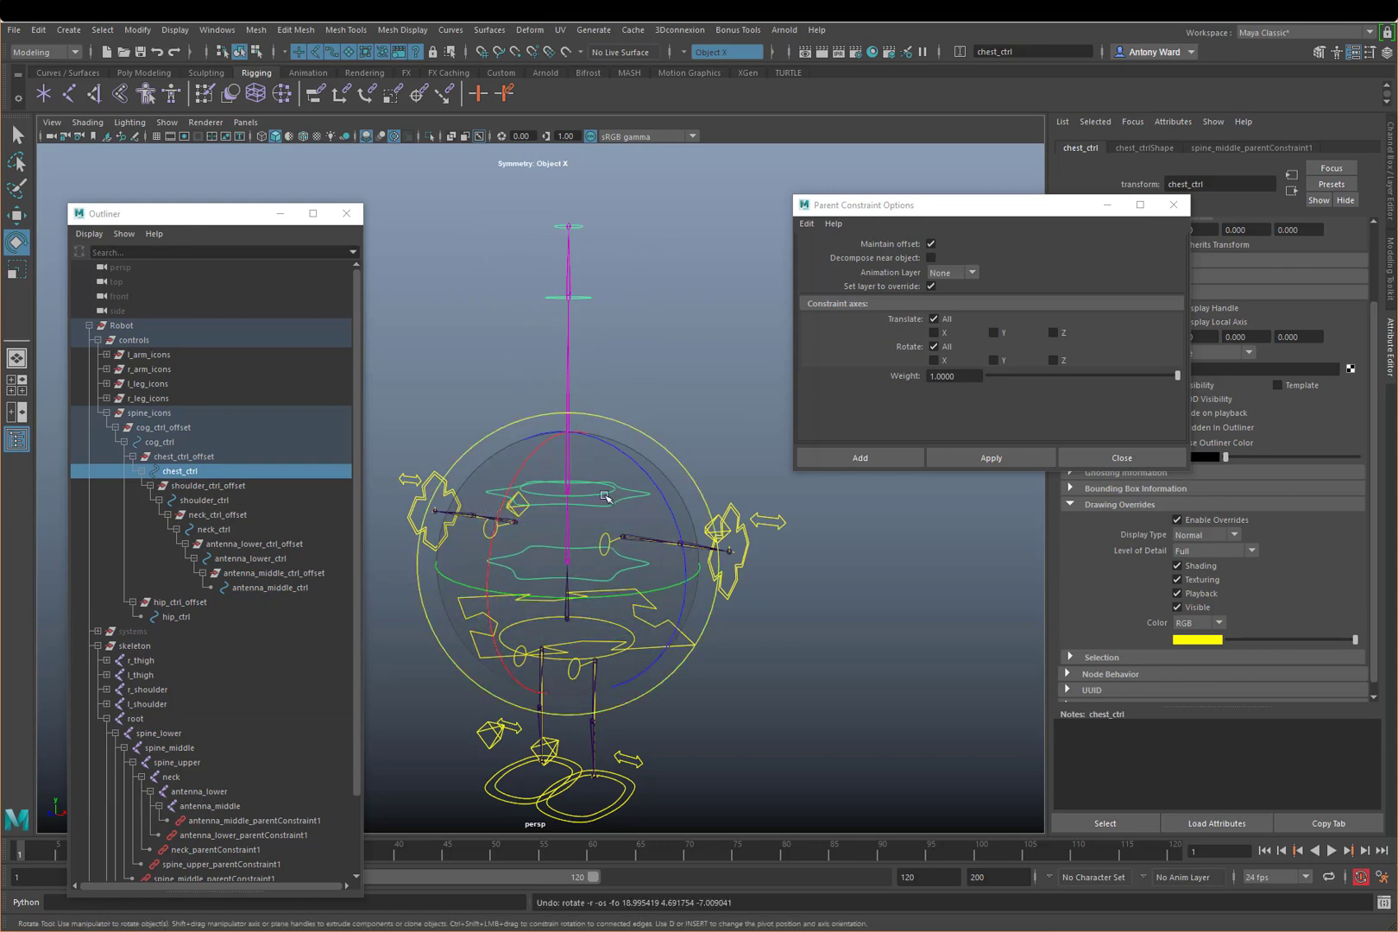
Step: Test how the upper spine follows by rotating shoulder_ctrl, undo the rotation and deselect the control
click(639, 559)
click(618, 506)
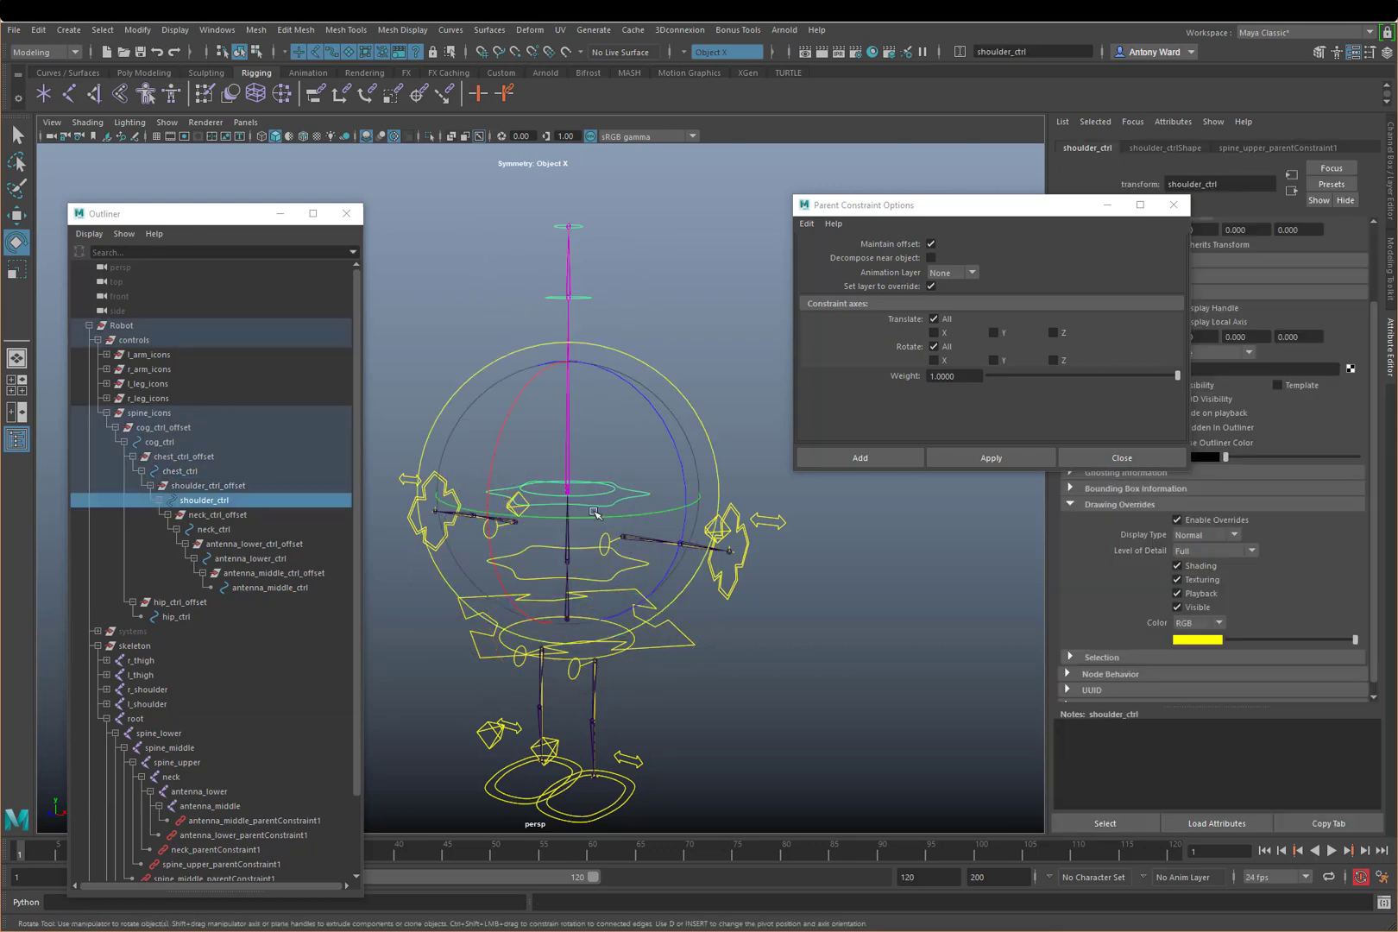
drag(573, 471, 531, 459)
key(ctrl+z)
click(863, 697)
Step: Test the root joint's constraint by rotating hip_ctrl, undo the rotation and deselect it
click(600, 656)
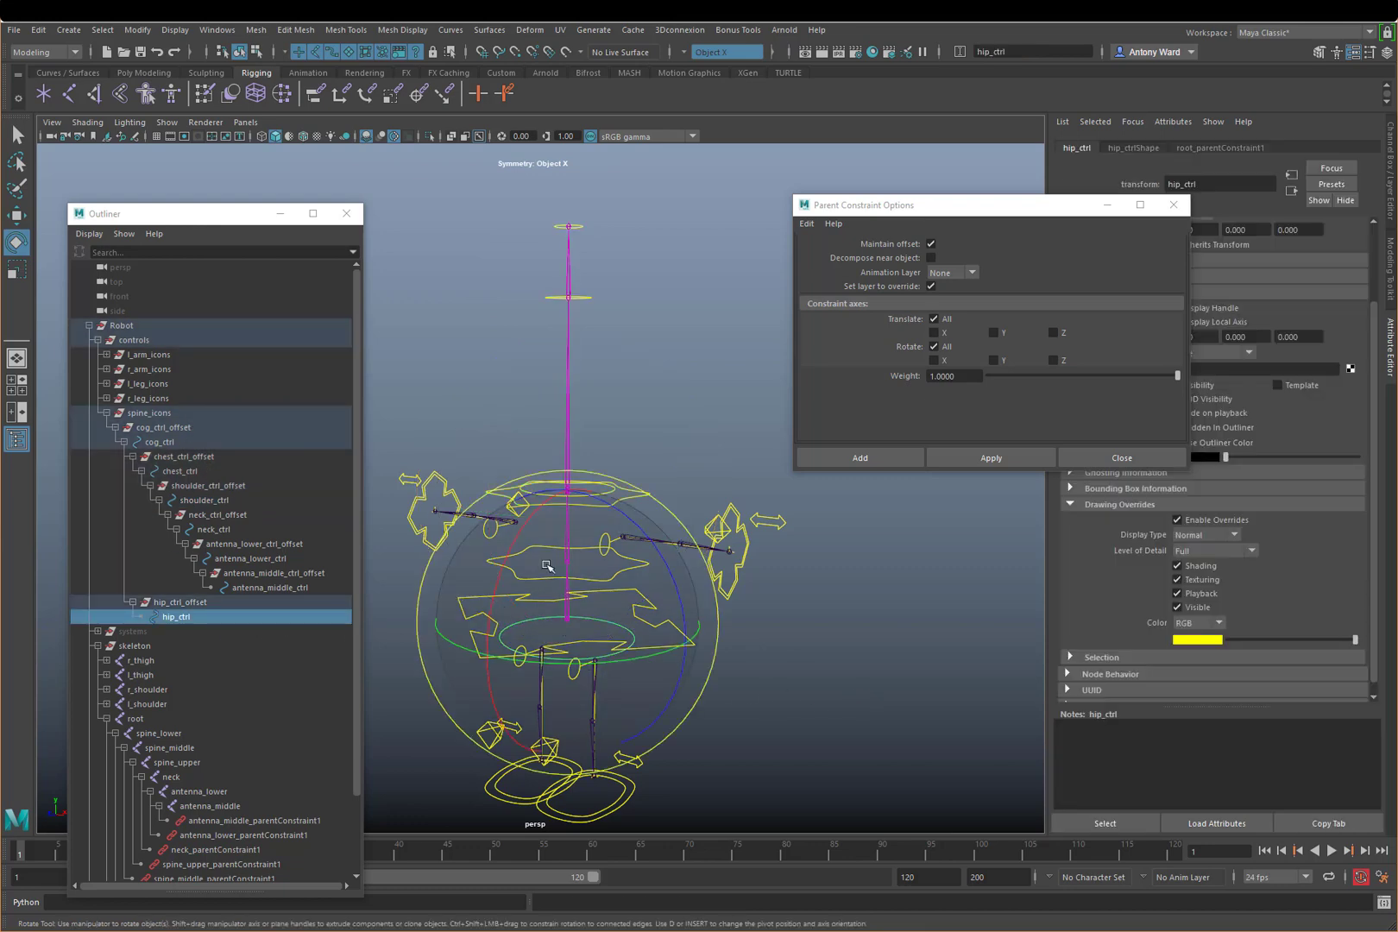
drag(547, 565, 600, 591)
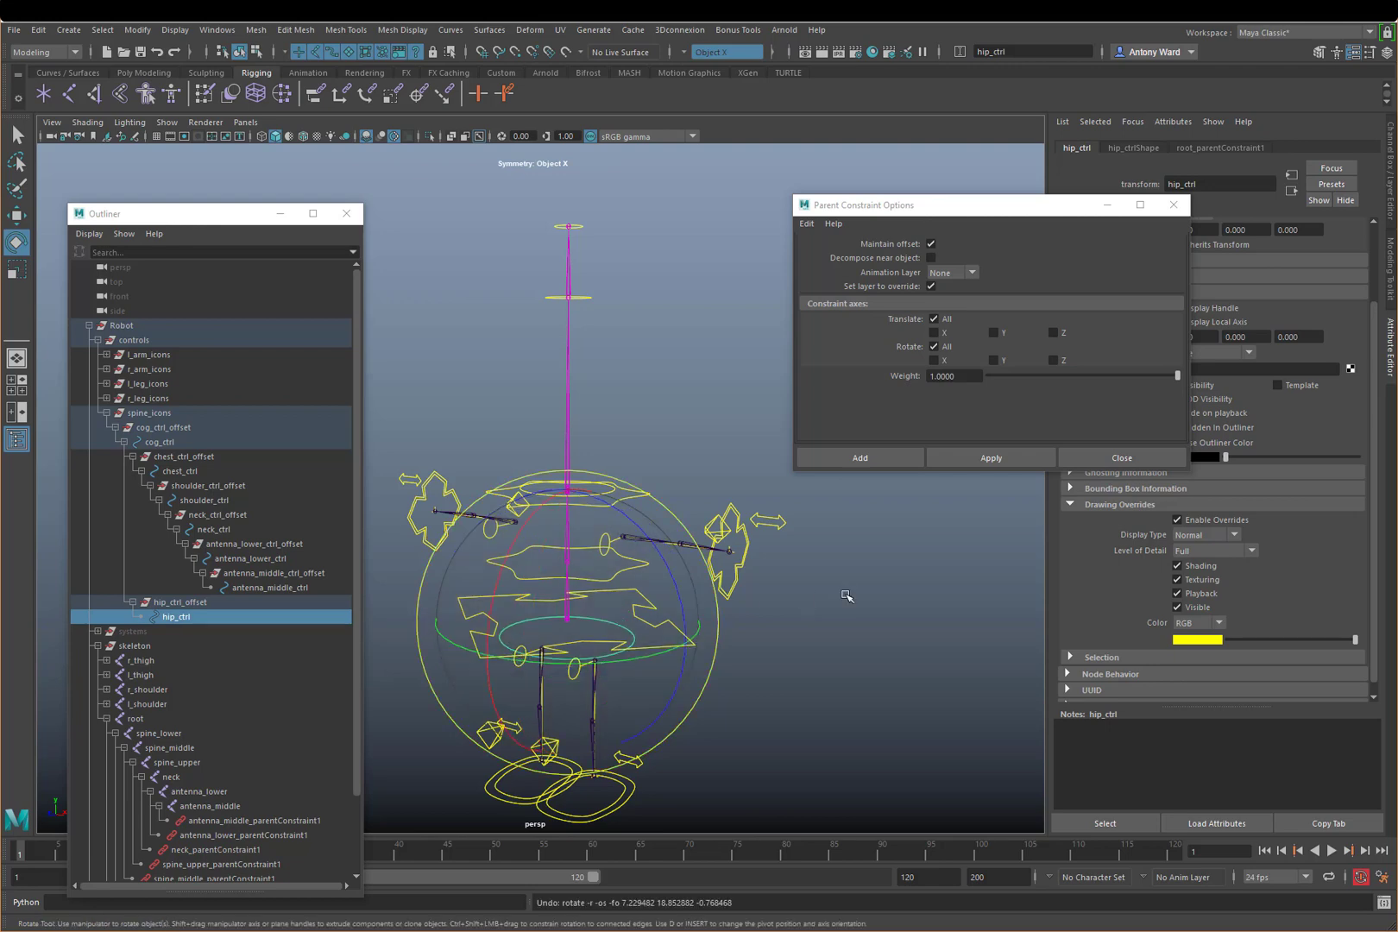
click(842, 593)
Step: Step through the joints from root to antenna_middle in the hierarchy to examine which channels the constraints drive
click(145, 719)
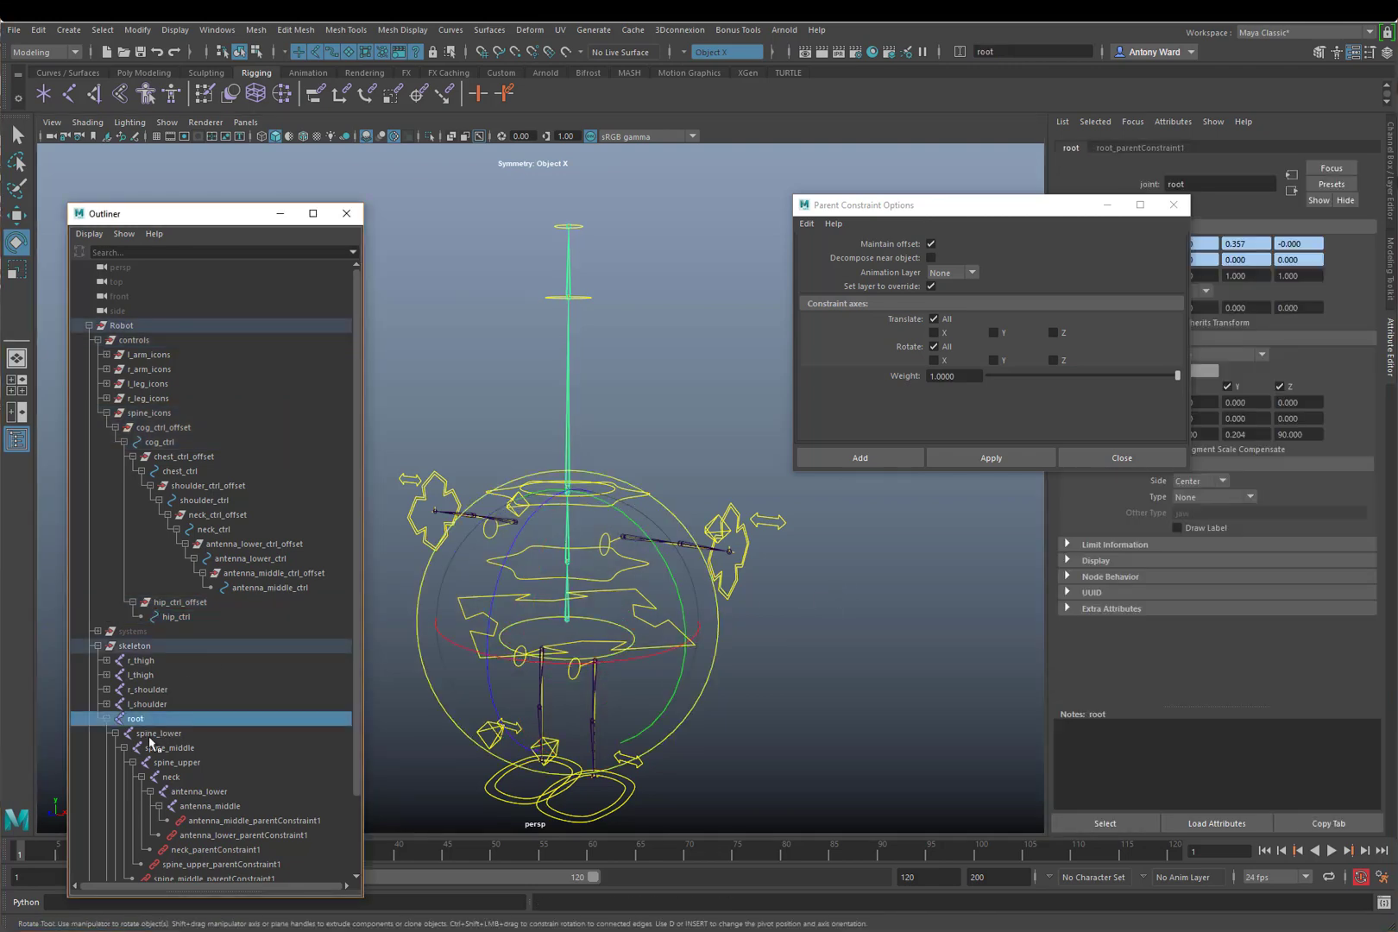
click(161, 736)
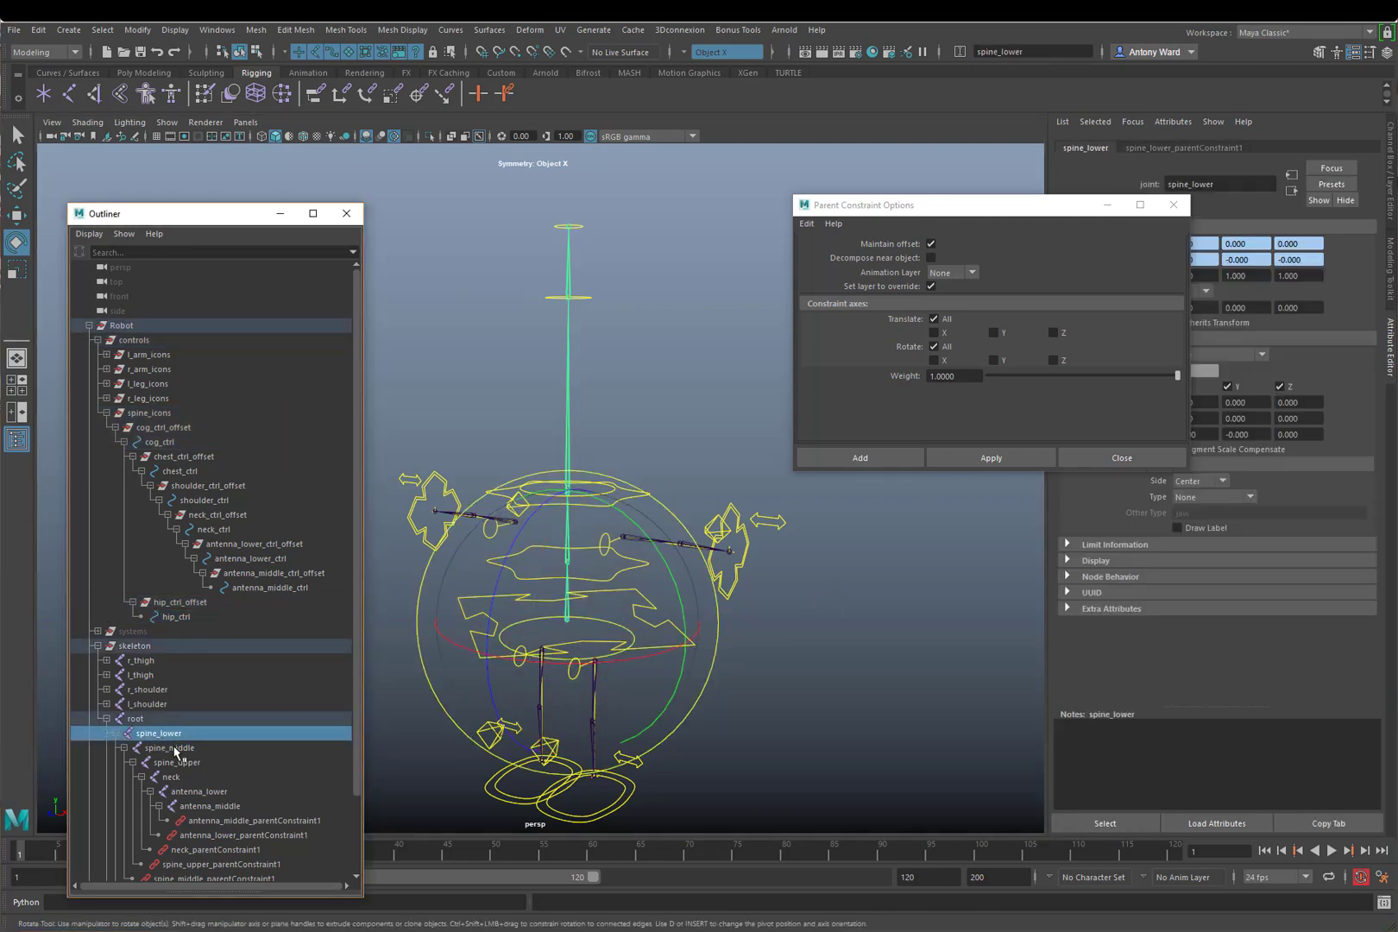
key(Down)
key(Down)
key(Down)
key(Down)
key(Down)
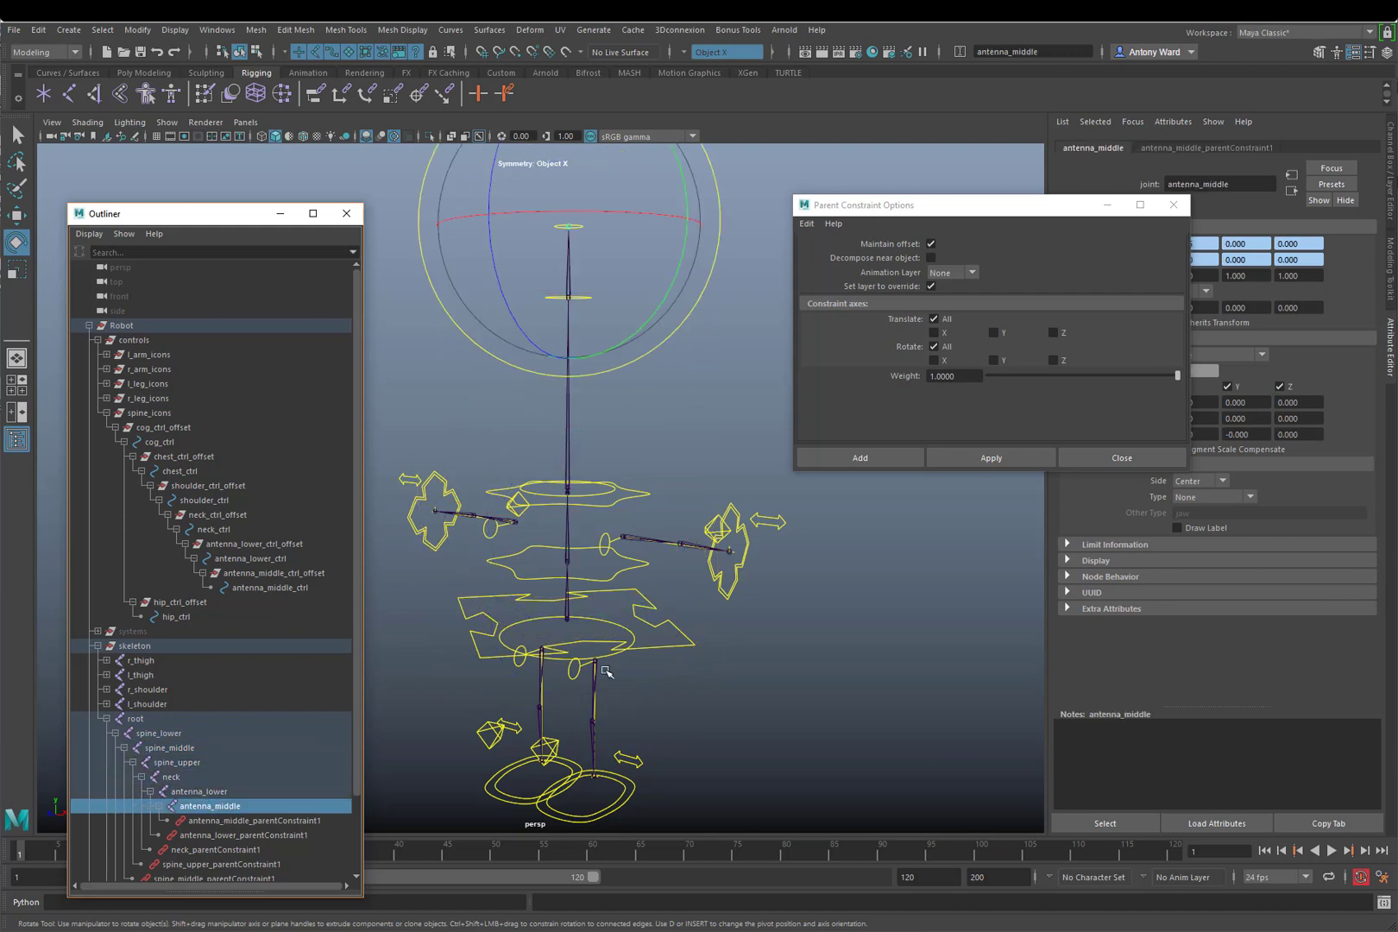
Step: Test how the arms respond by rotating chest_ctrl, undo the rotation and deselect the control
click(805, 657)
alt+drag(739, 639, 738, 587)
mouse_move(738, 587)
alt+right_down()
mouse_move(695, 574)
mouse_move(737, 558)
alt+right_up()
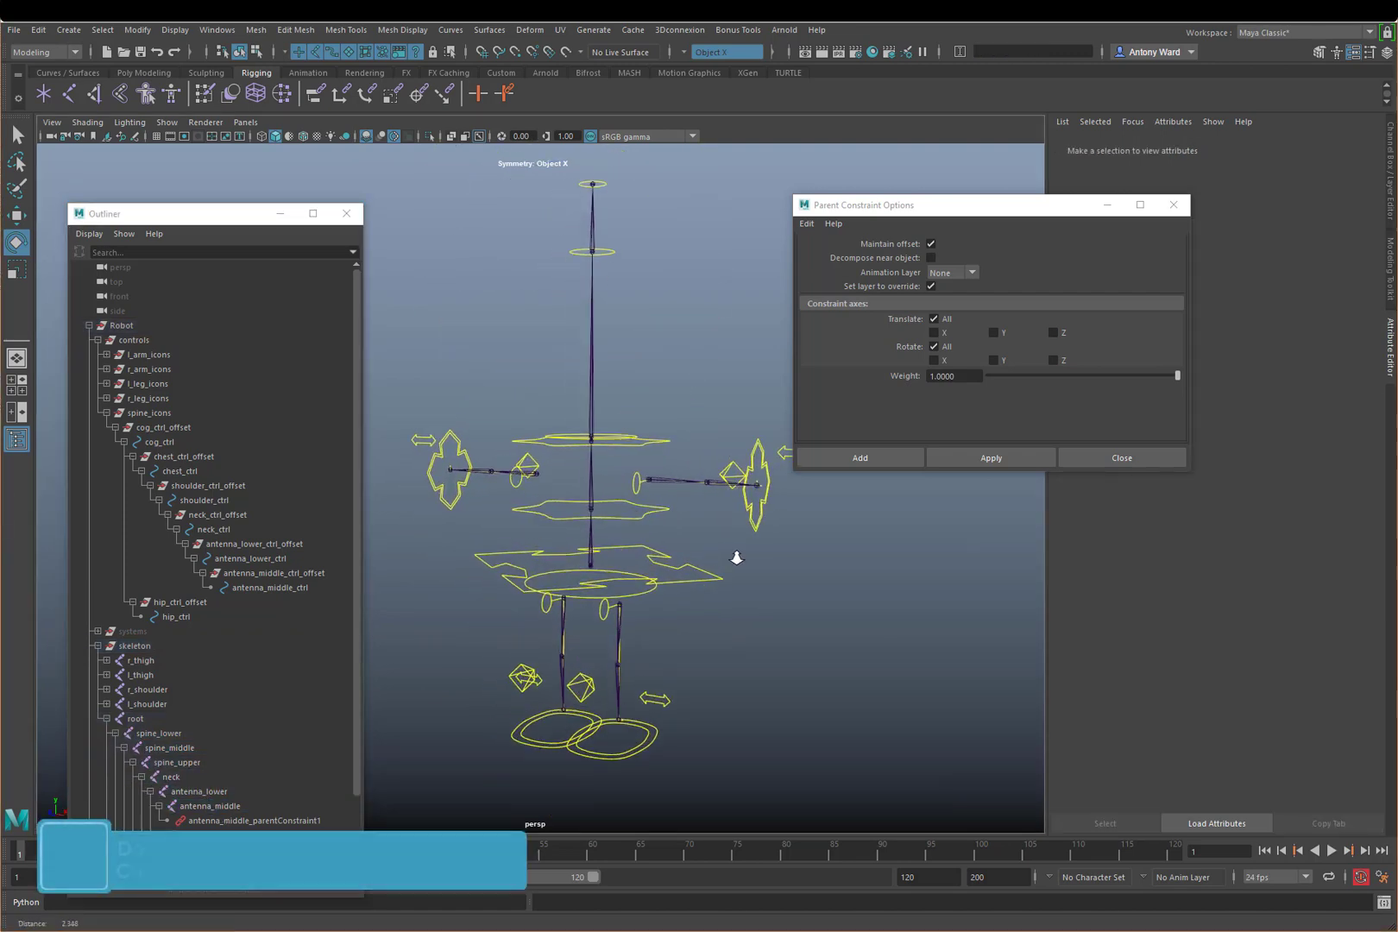
click(658, 513)
drag(612, 431, 656, 492)
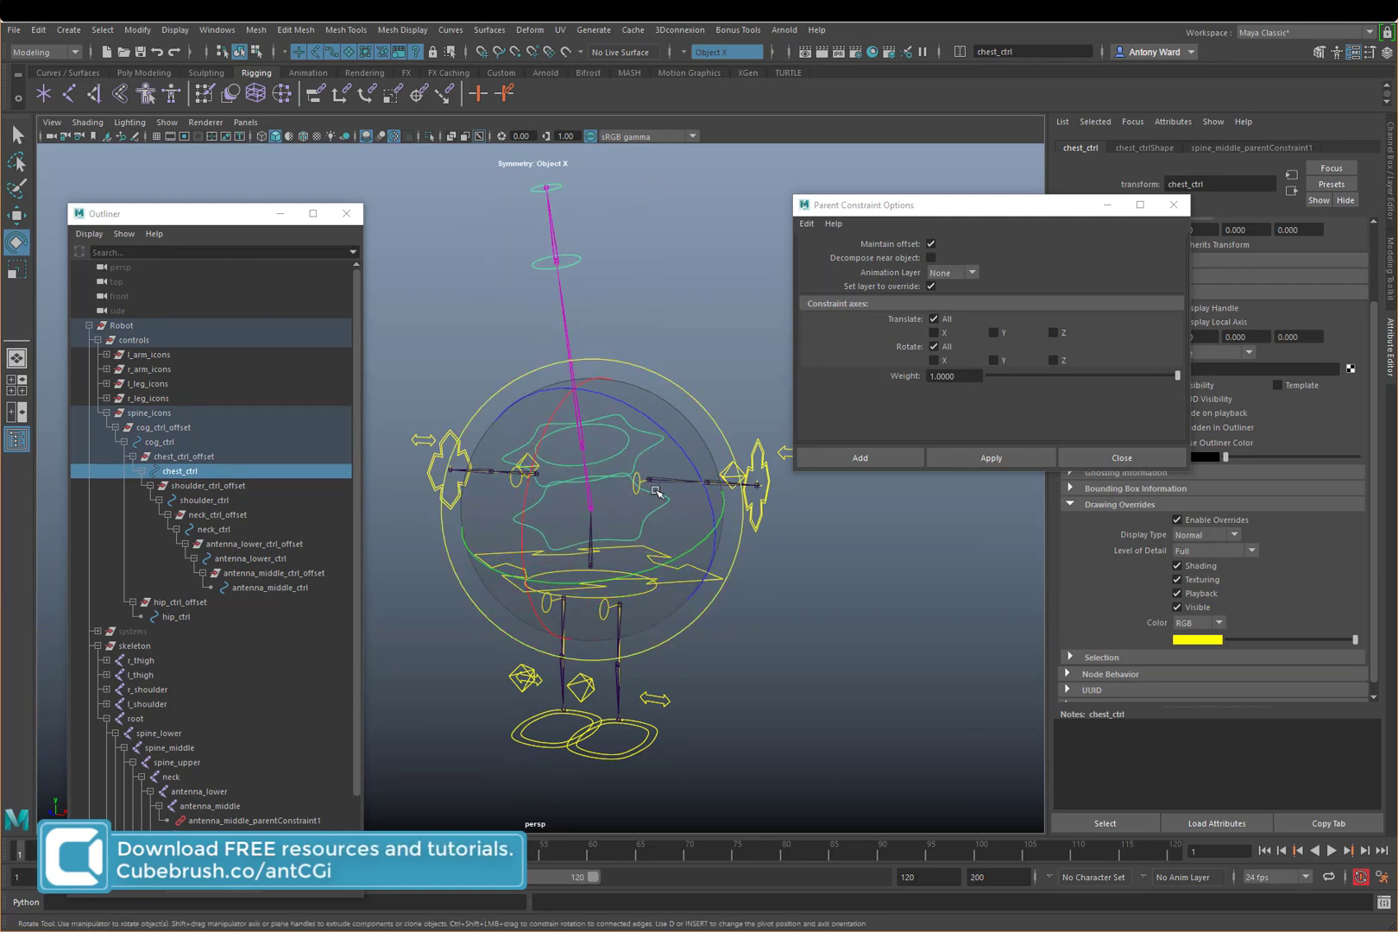
key(ctrl+z)
click(732, 614)
Step: Check cog_ctrl with the Move tool and deselect it
click(700, 585)
key(w)
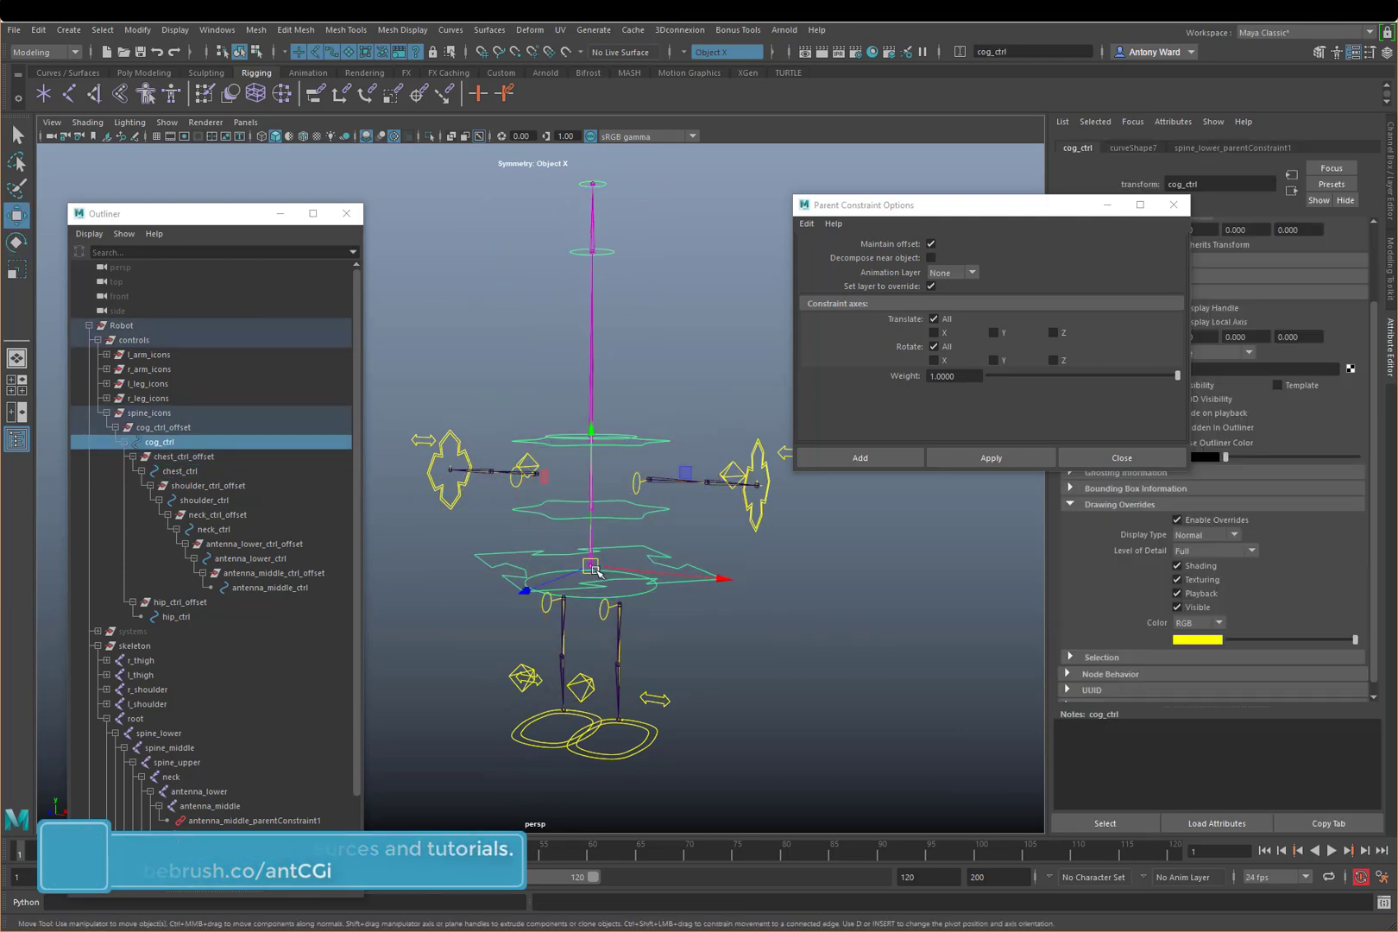
click(811, 602)
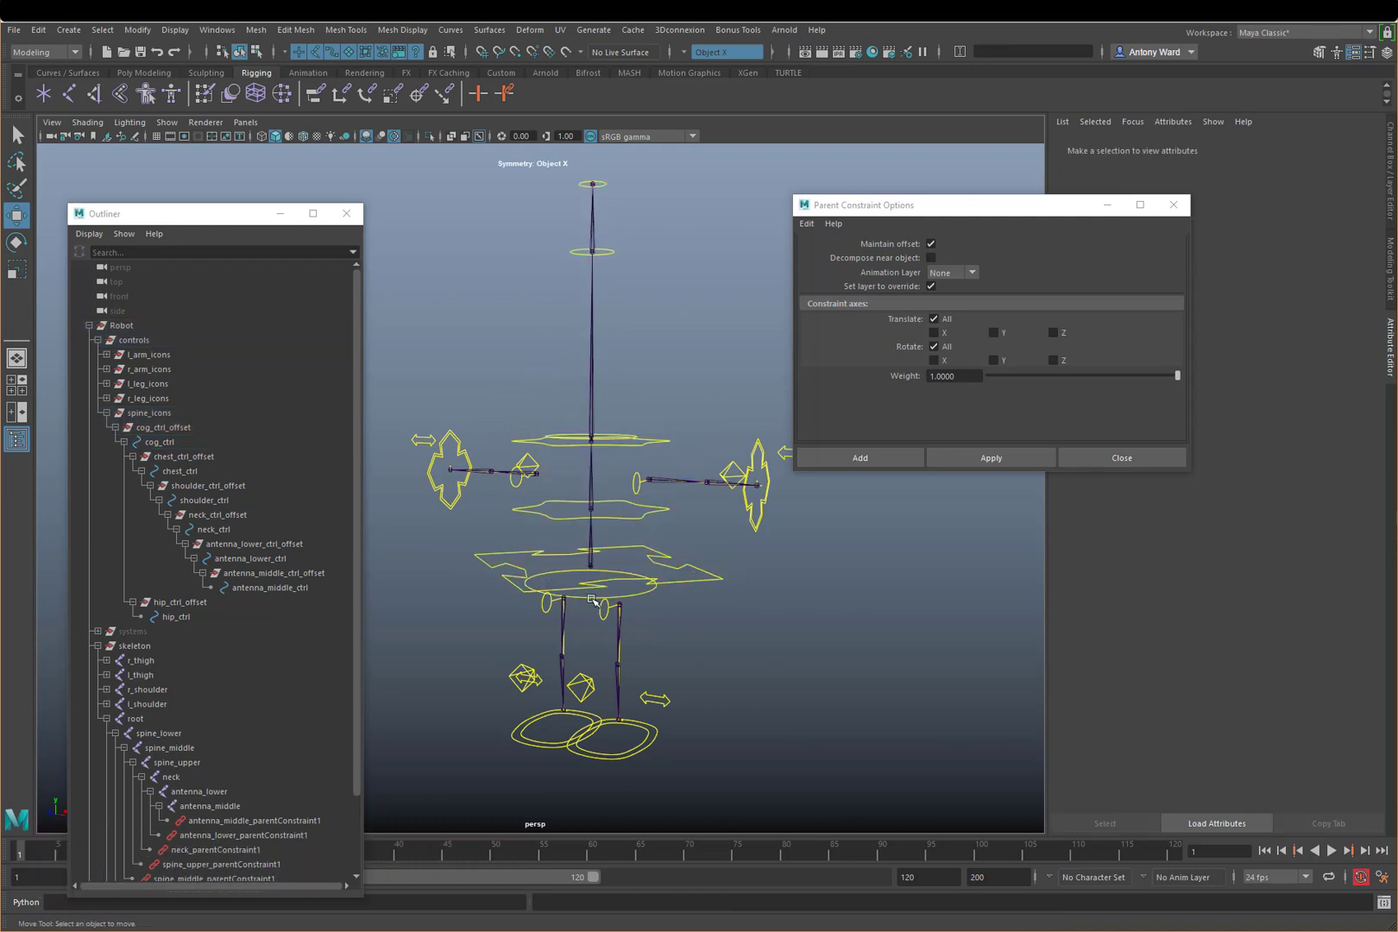
Step: Collapse the skeleton group and parent l_arm_root_offset and r_arm_root_offset under shoulder_ctrl in the hierarchy
click(98, 645)
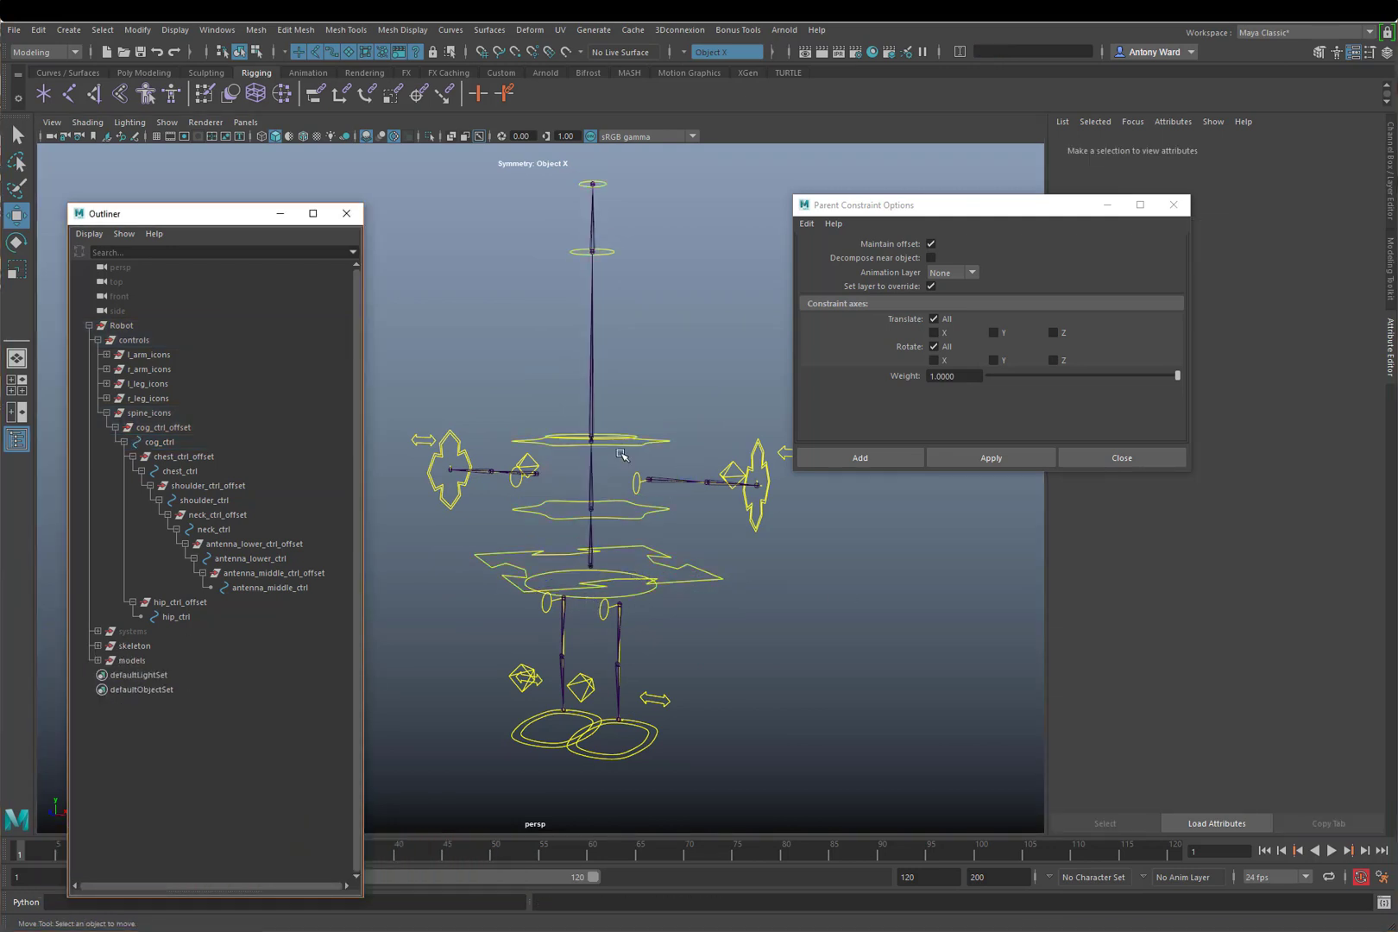
click(106, 355)
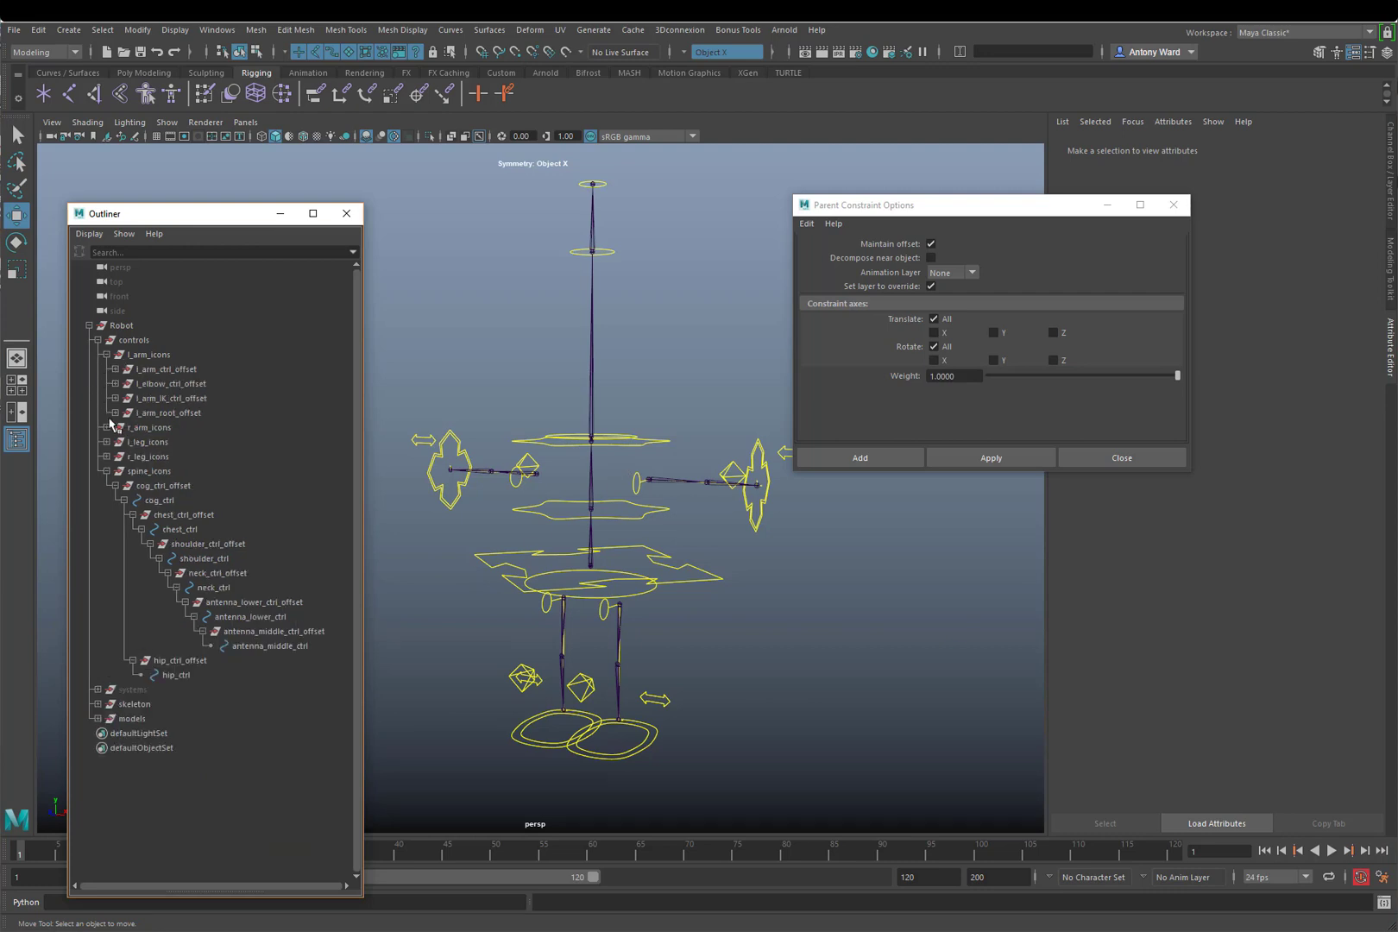
click(106, 428)
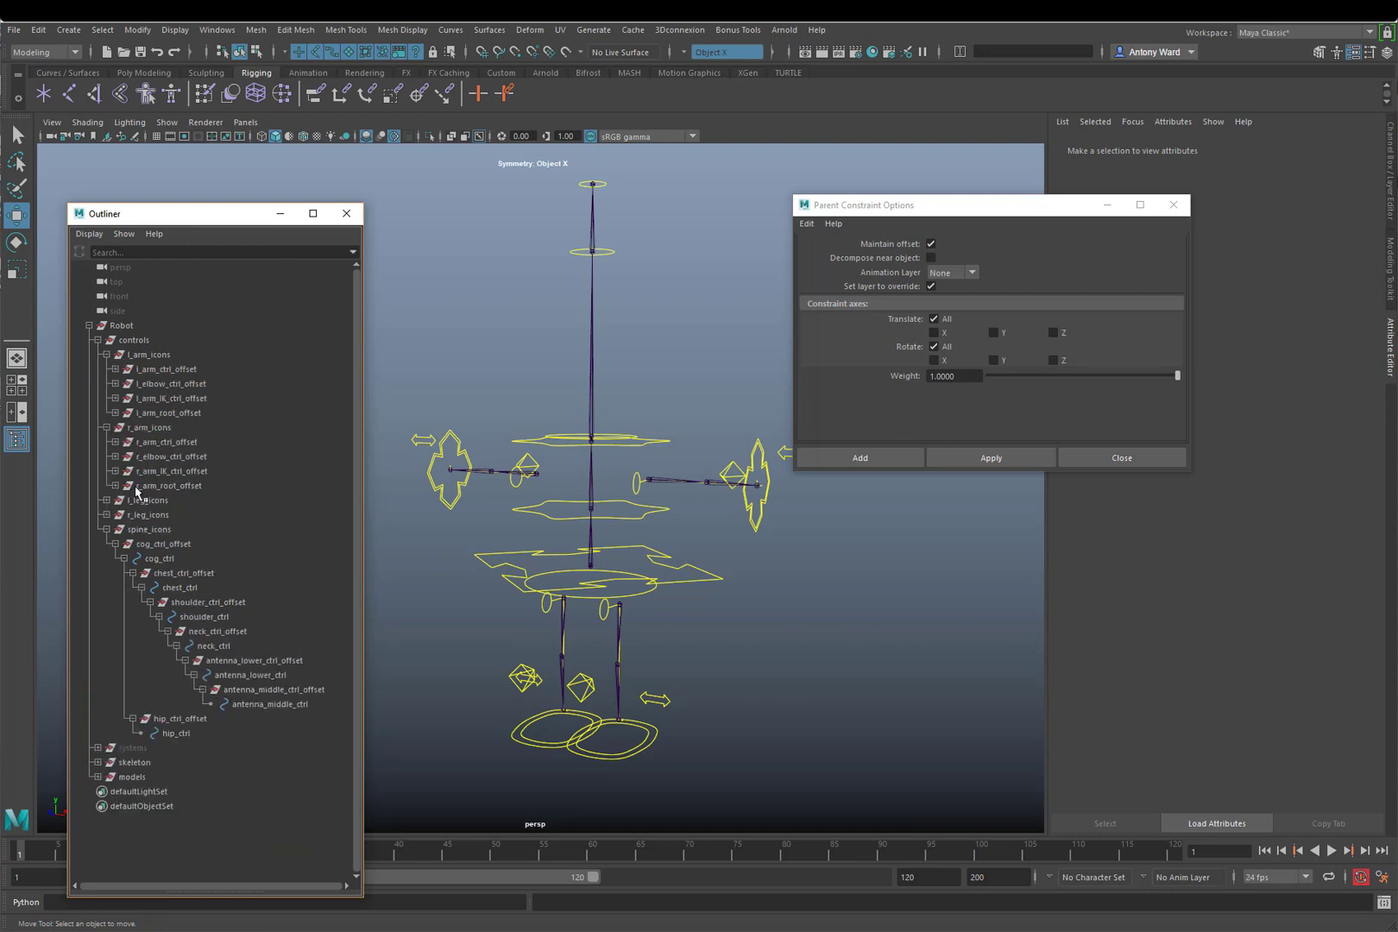
click(635, 483)
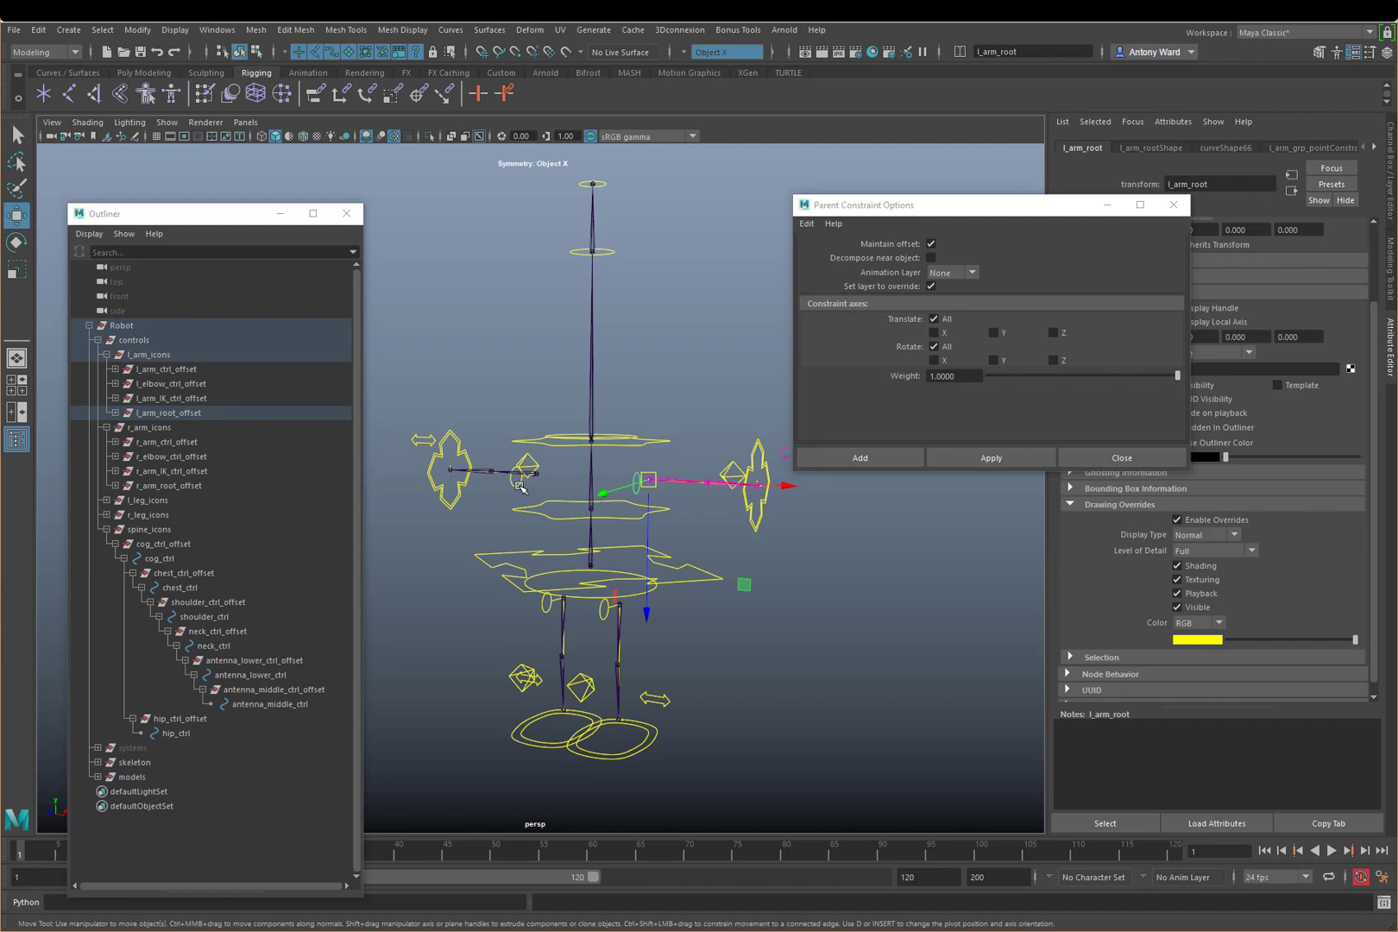
shift+click(520, 483)
click(192, 413)
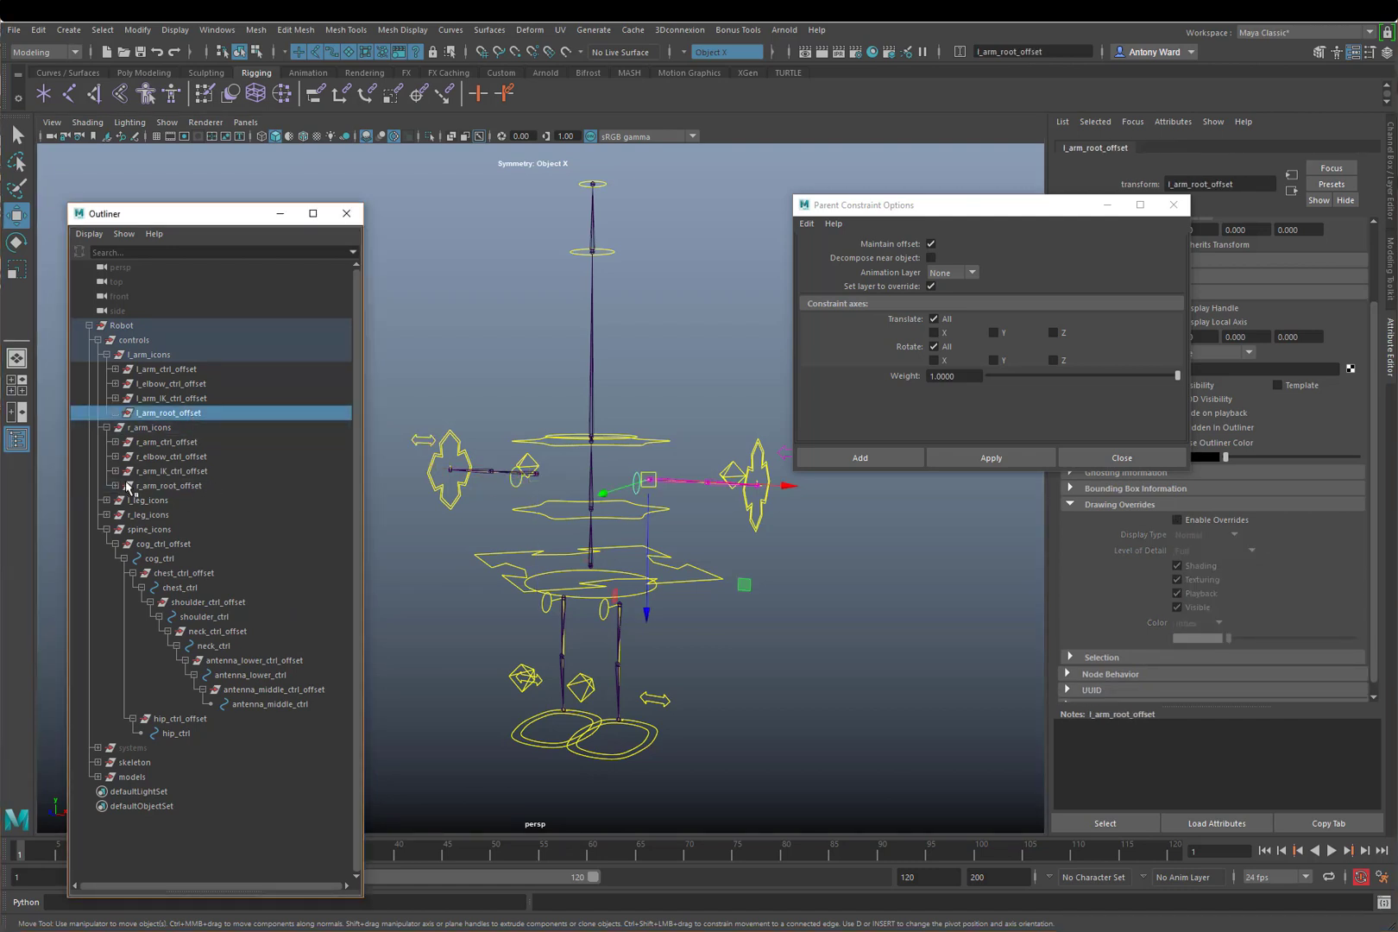
ctrl+click(184, 487)
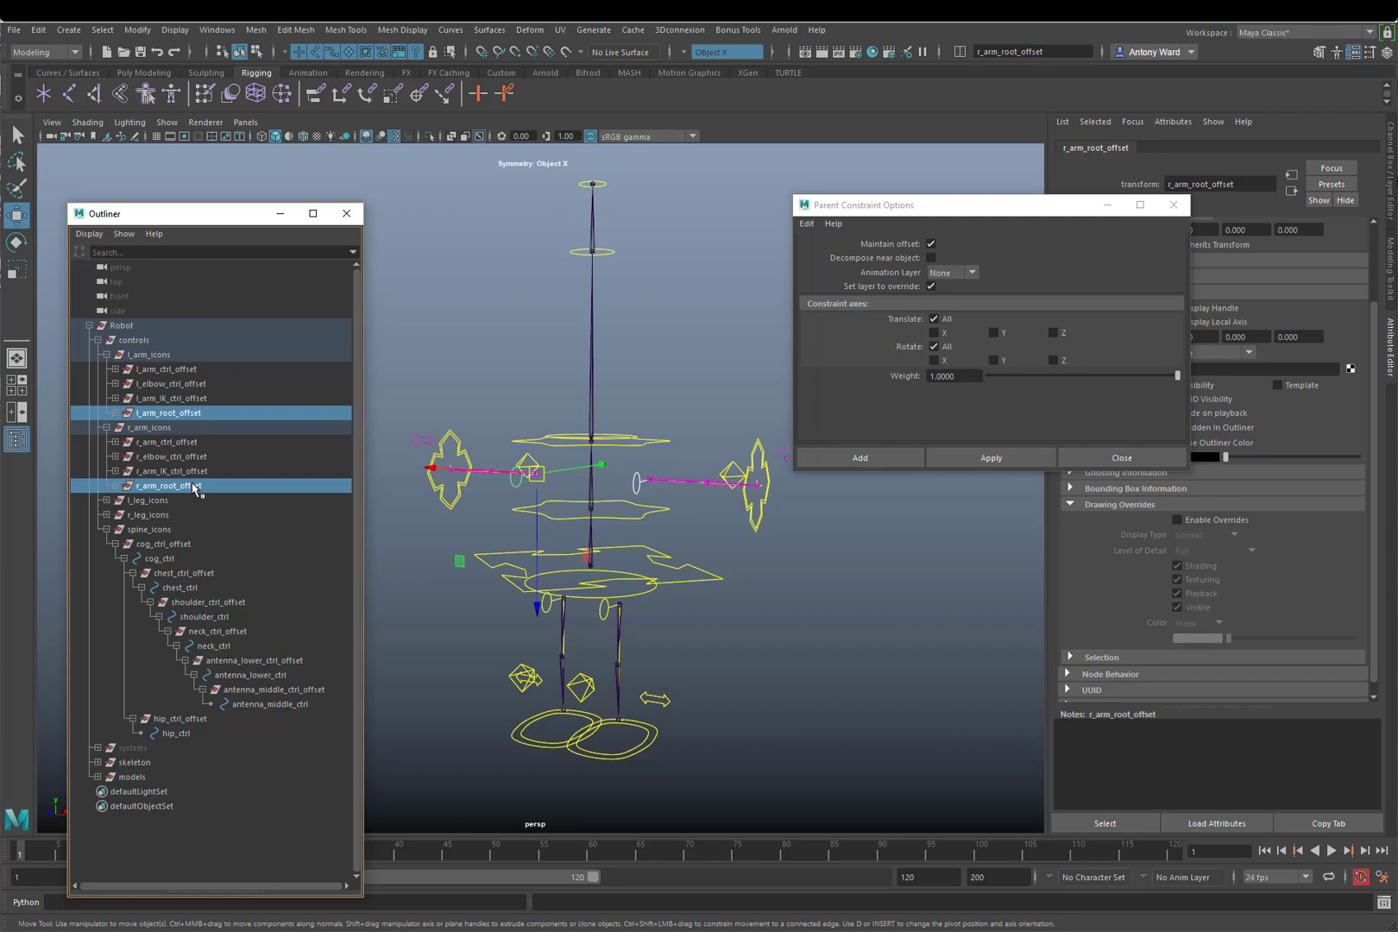
middle_drag(196, 489, 195, 620)
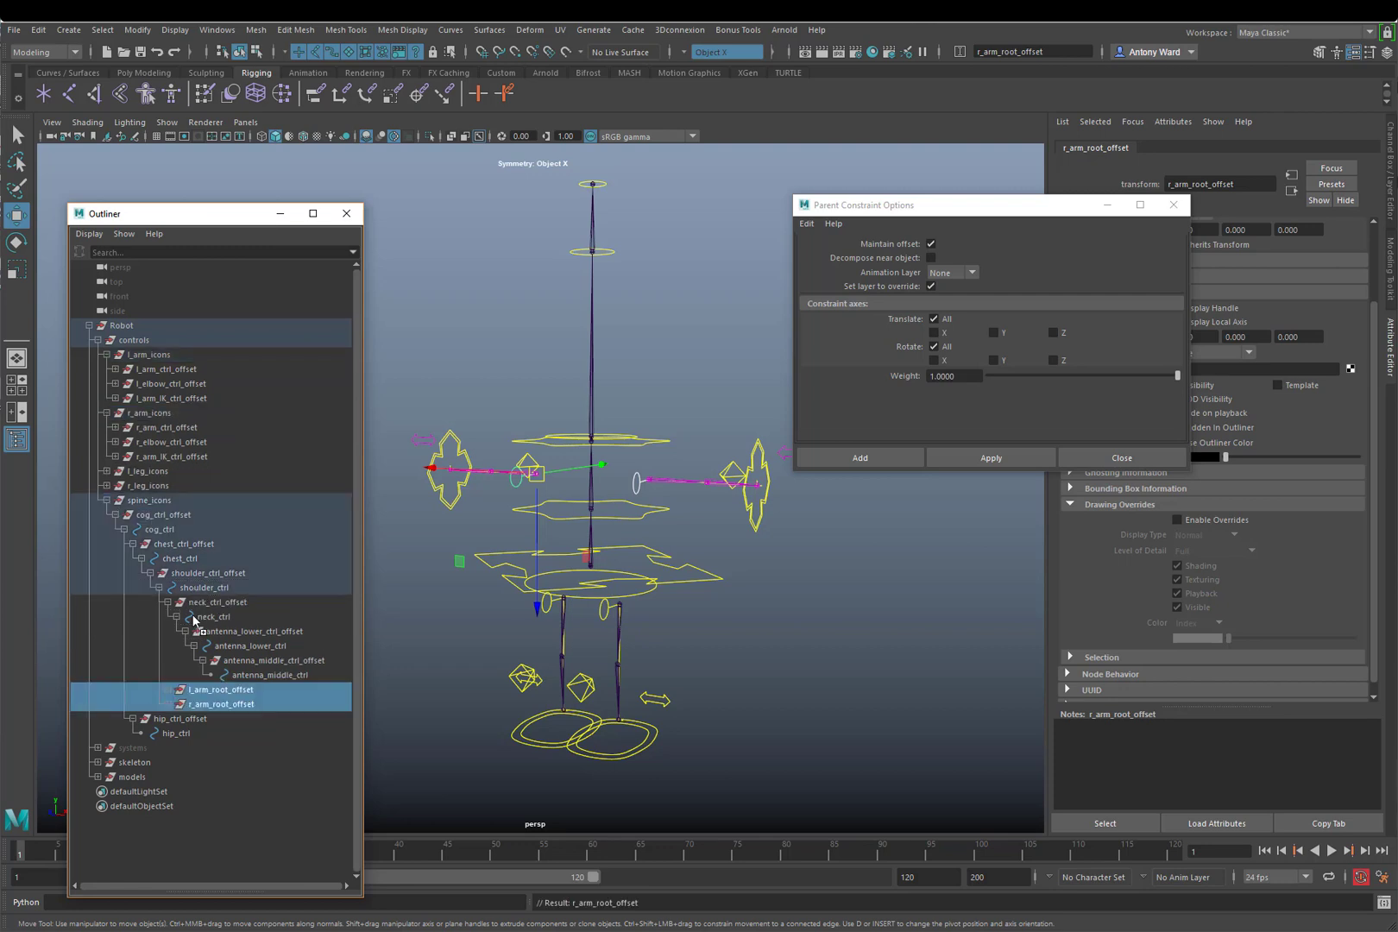
Step: Test whether the arms follow the torso by rotating chest_ctrl and shoulder_ctrl, undo the rotations and clear the selection
click(632, 511)
key(e)
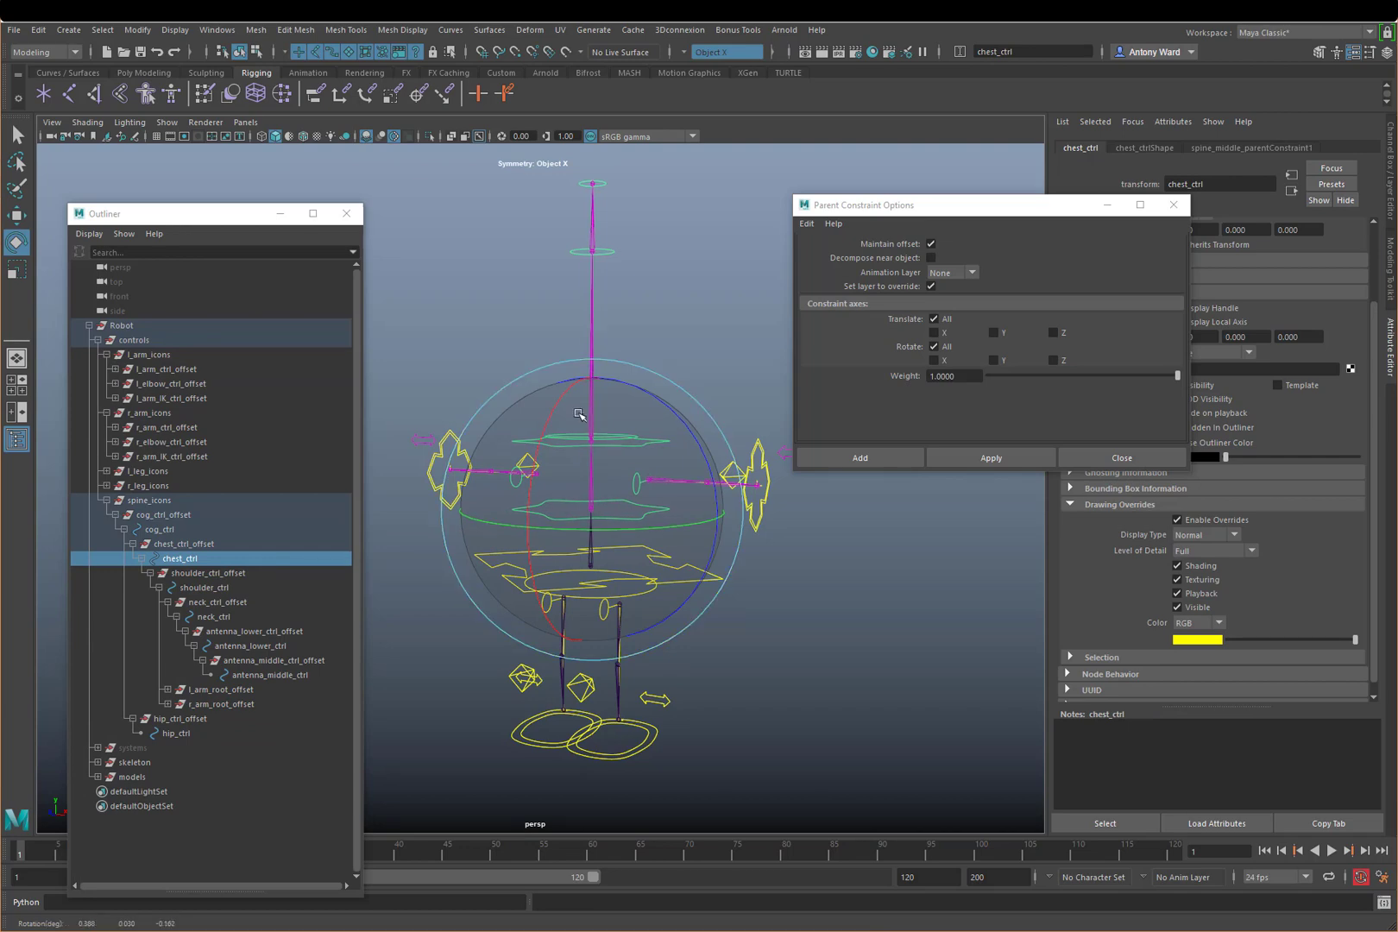
drag(579, 415, 664, 423)
key(ctrl+z)
click(721, 383)
click(656, 448)
key(ctrl+z)
click(641, 460)
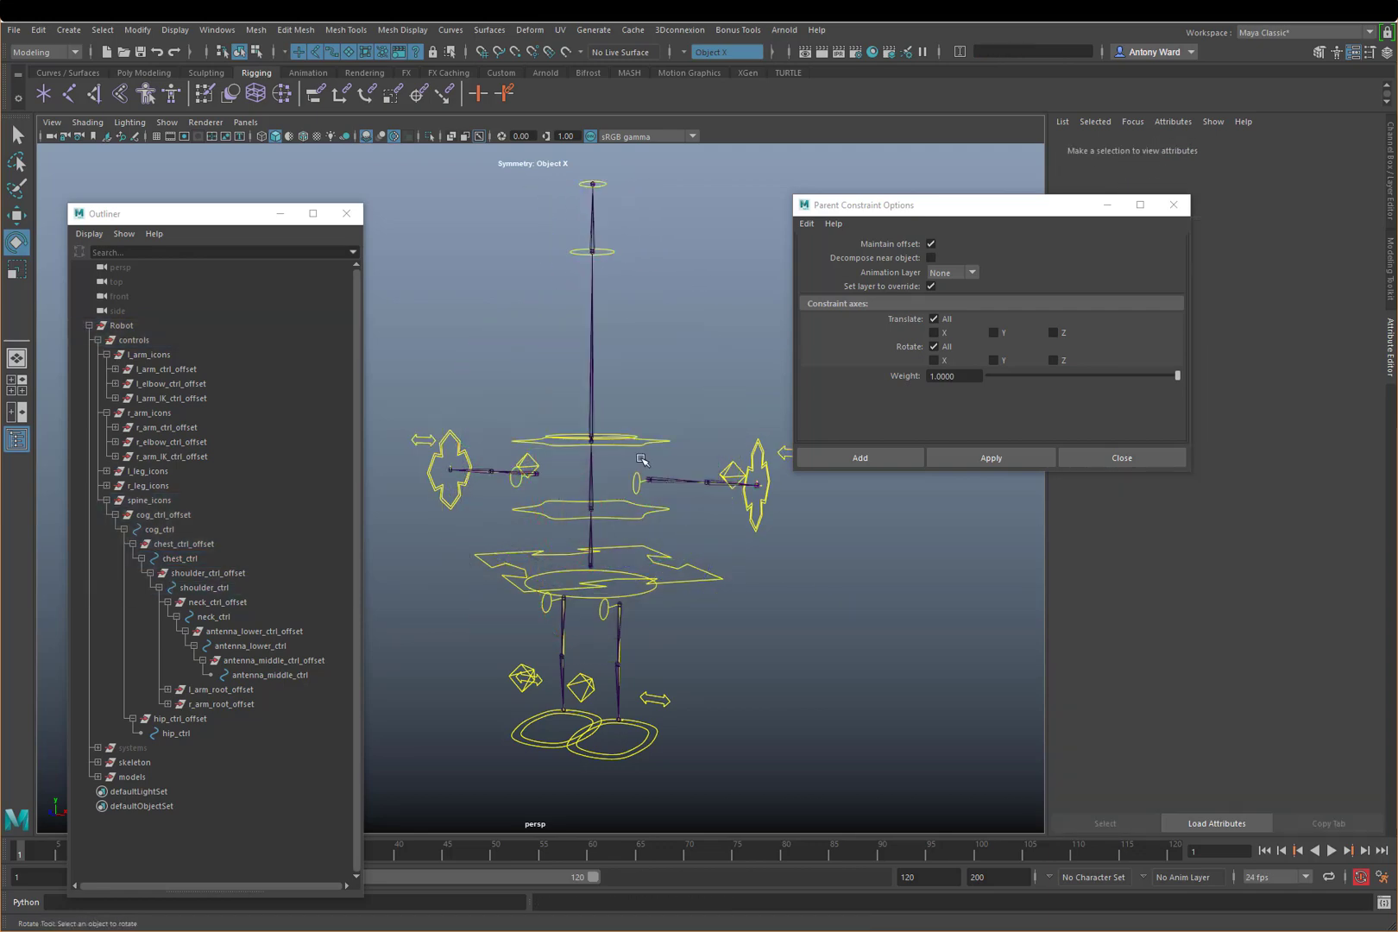
click(654, 510)
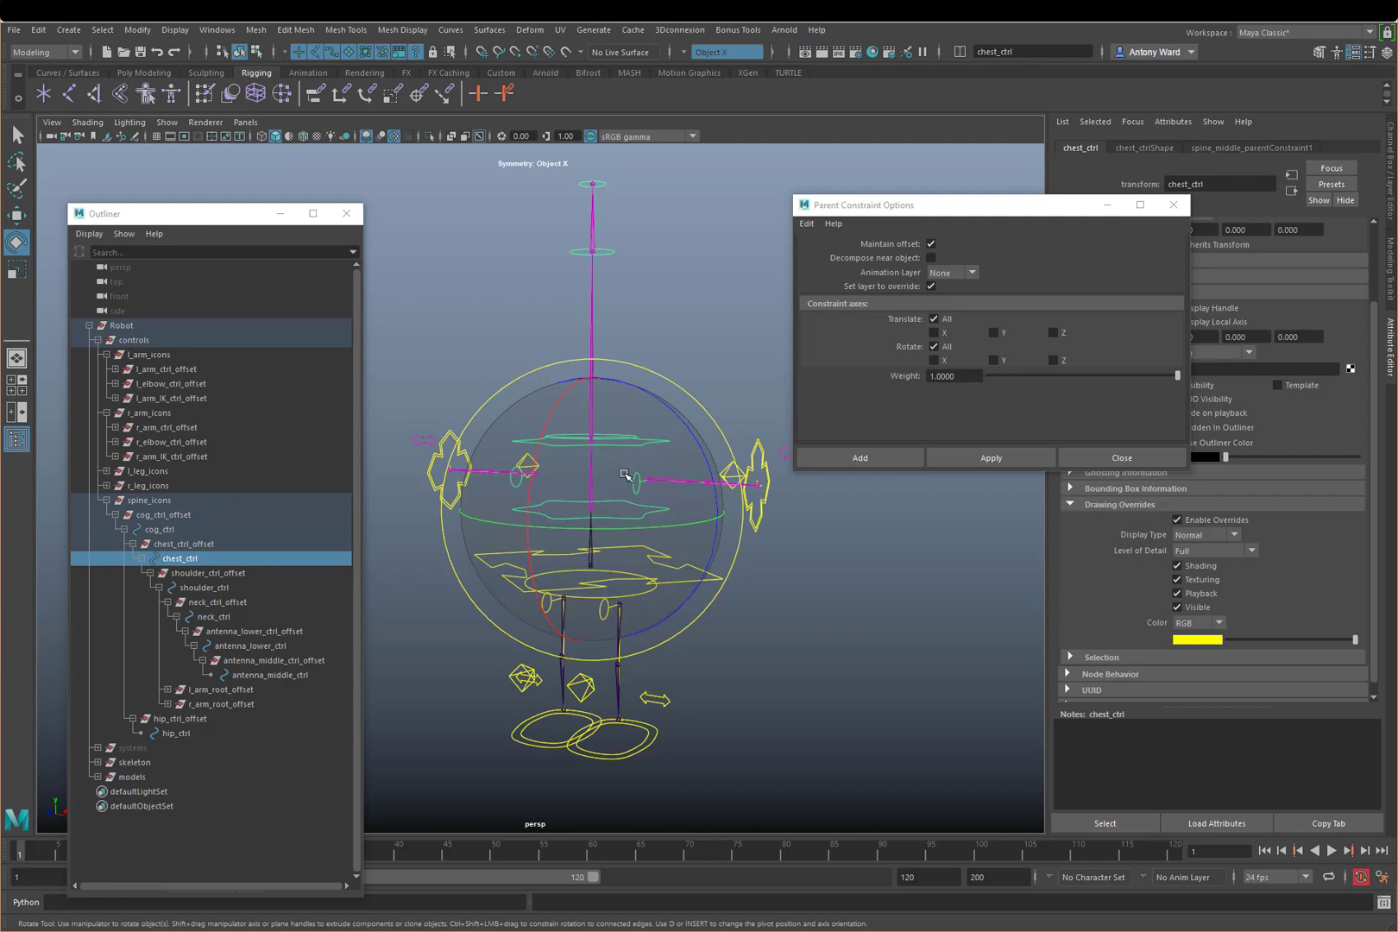
click(673, 729)
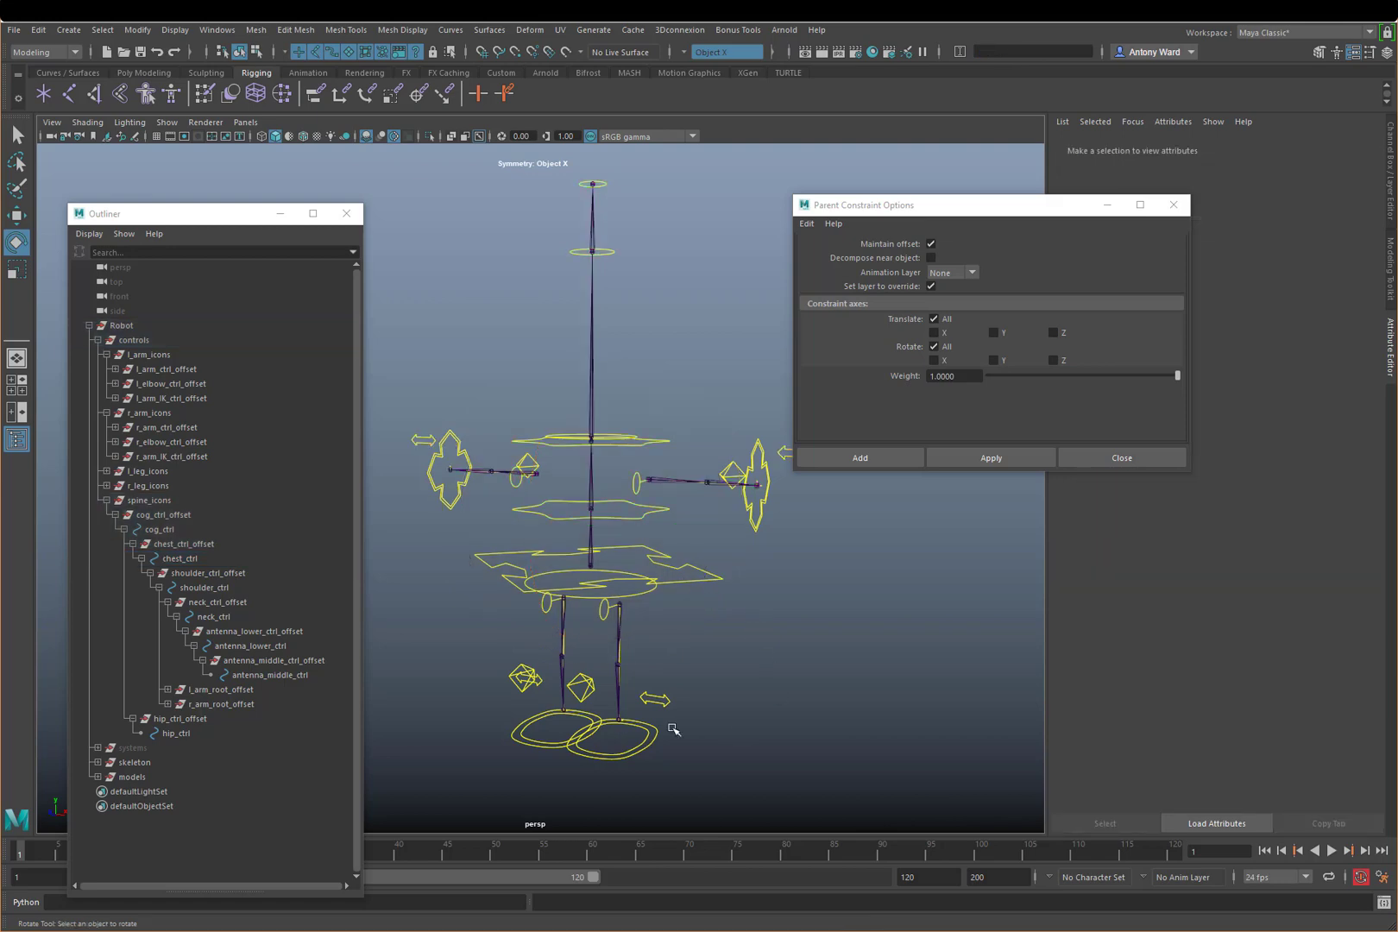
Step: Collapse the arm icon groups and parent l_leg_root_offset and r_leg_root_offset under hip_ctrl in the hierarchy
click(604, 618)
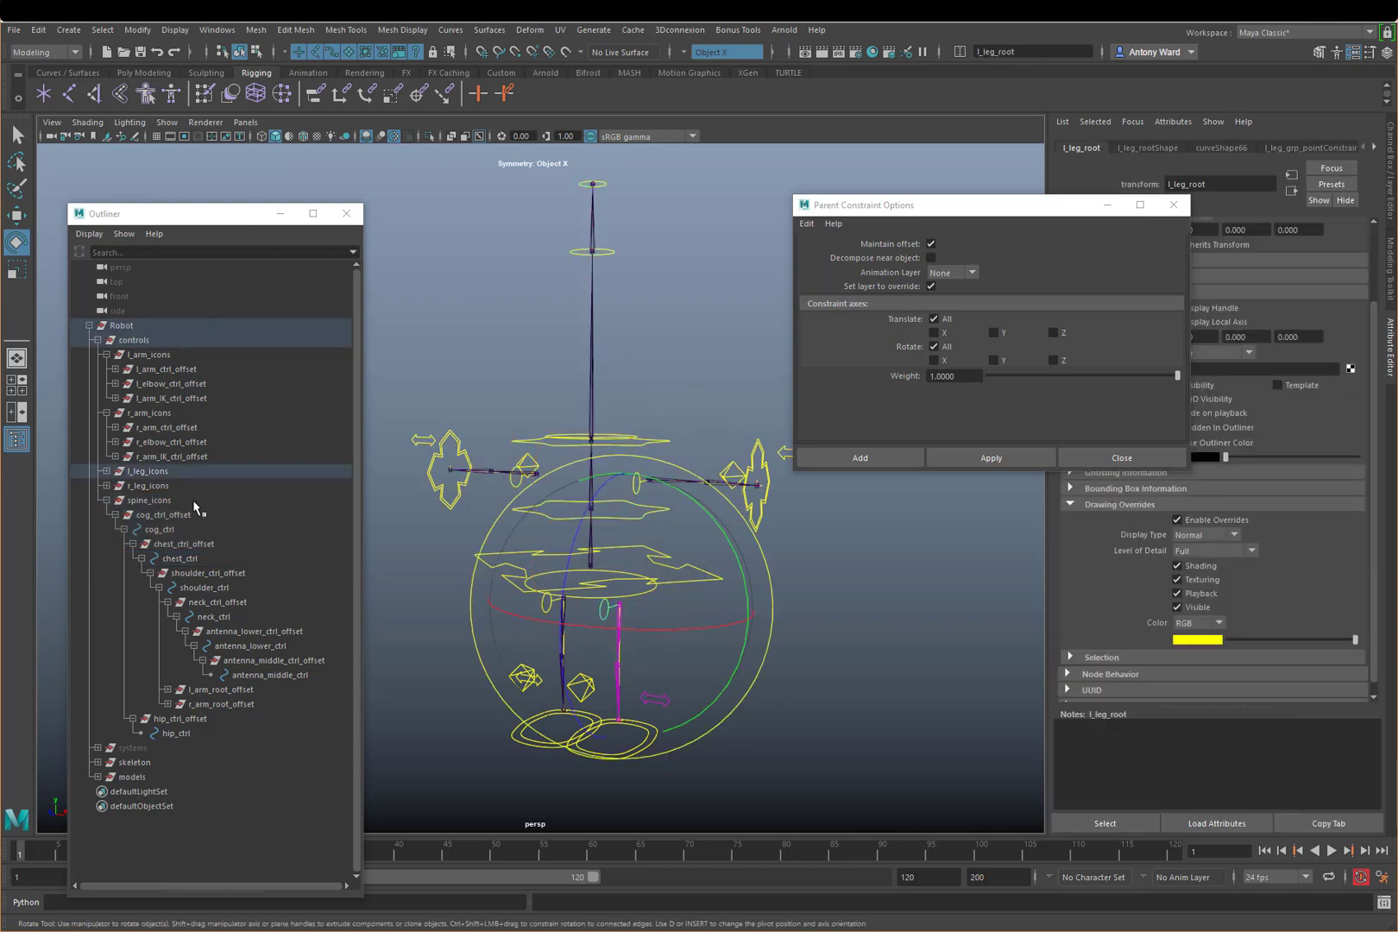
click(106, 354)
click(106, 369)
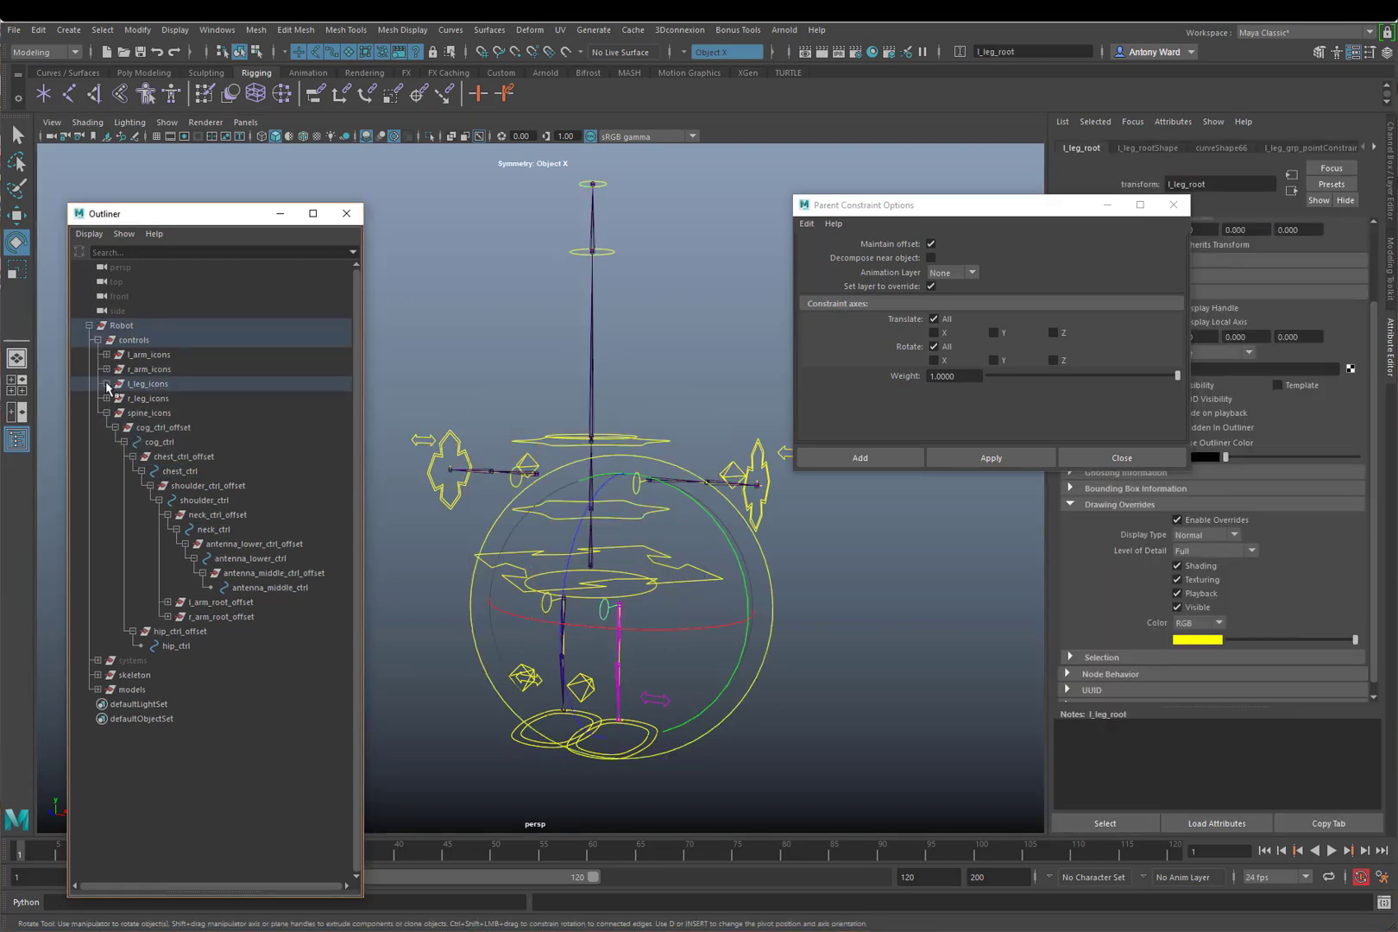
click(107, 384)
click(106, 457)
click(187, 442)
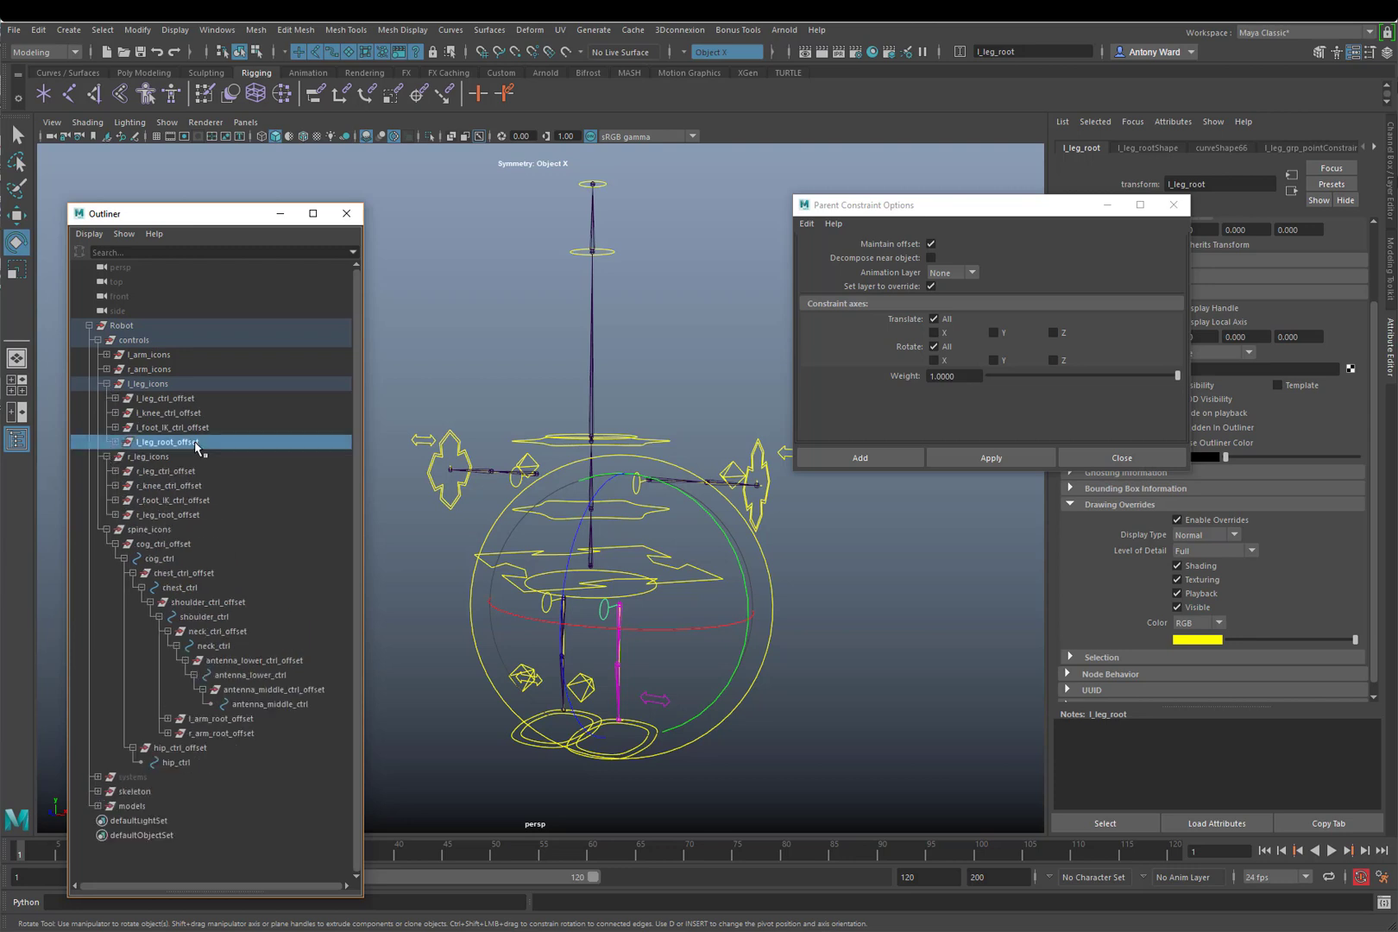
ctrl+click(190, 515)
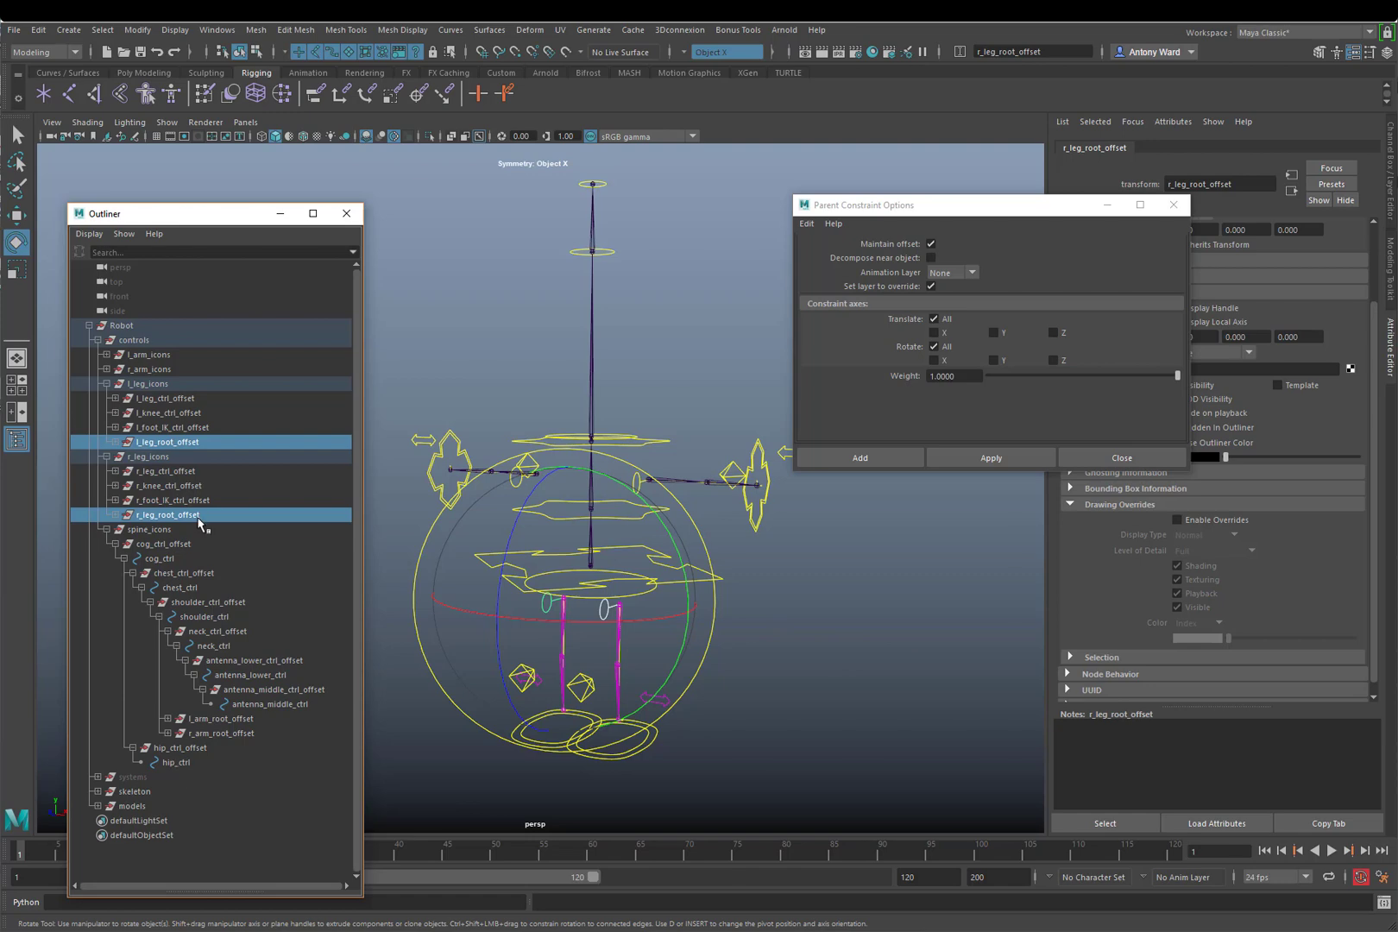
middle_drag(204, 518, 186, 761)
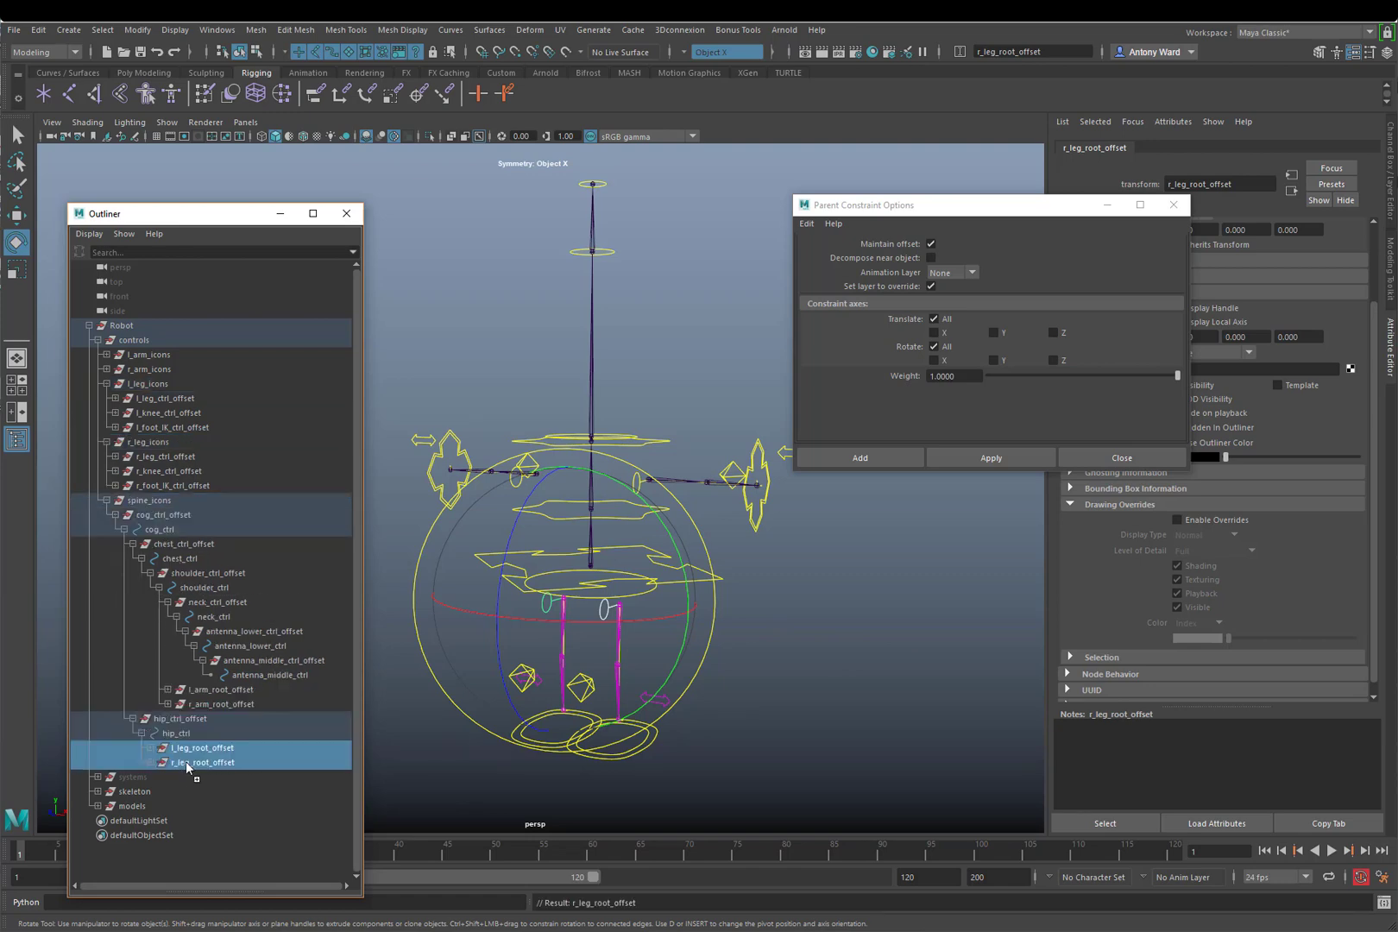
Step: Test whether the legs follow the hips by rotating hip_ctrl, undo the rotation and deselect it
click(645, 690)
click(646, 597)
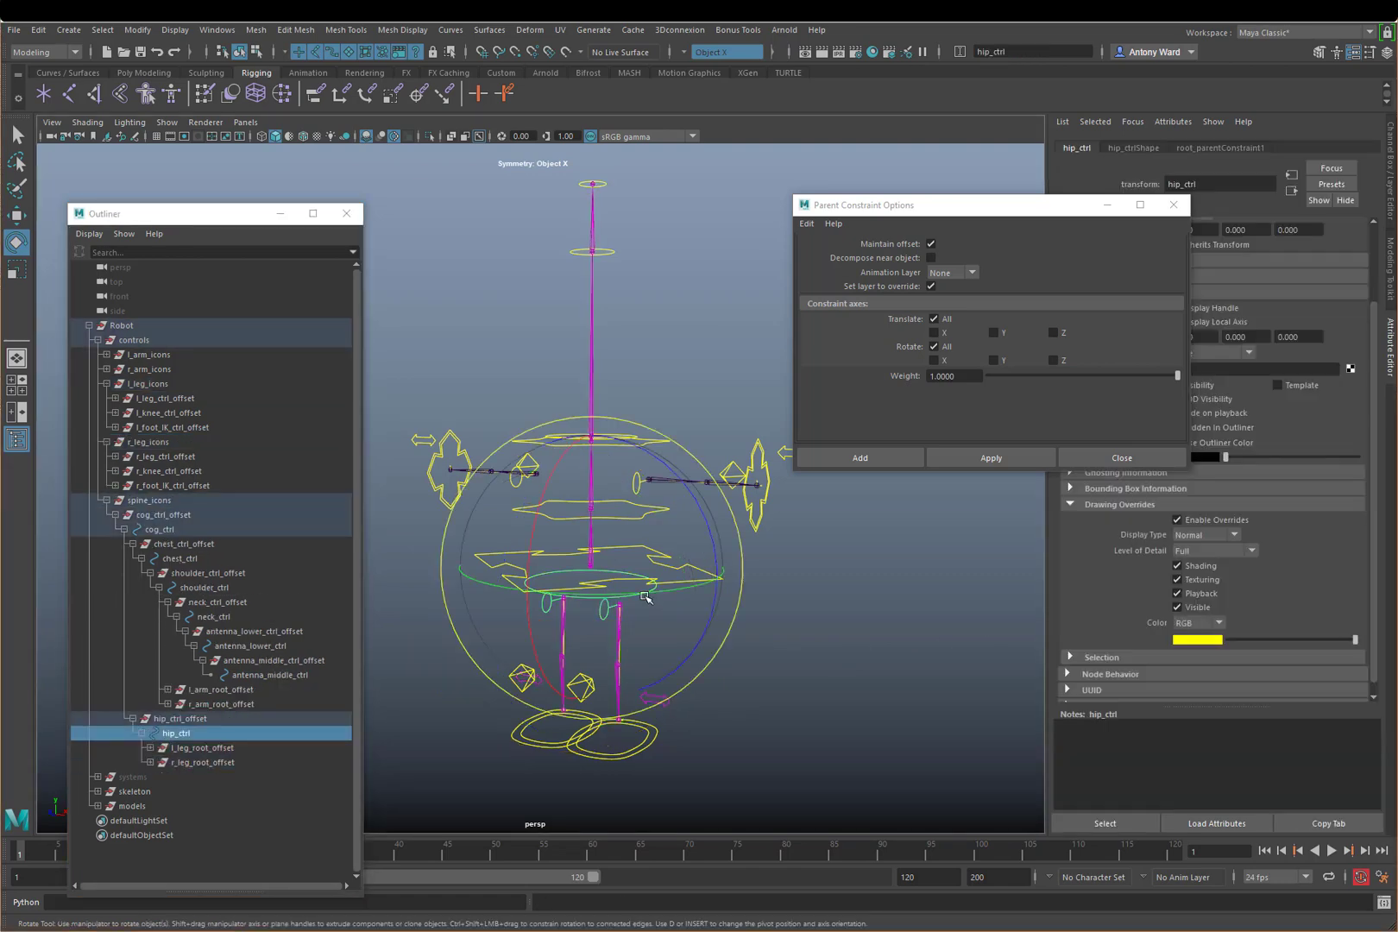
drag(645, 597, 630, 474)
key(ctrl+z)
click(856, 651)
Step: Test the whole body's response by rotating and moving cog_ctrl, and undo both changes
click(720, 588)
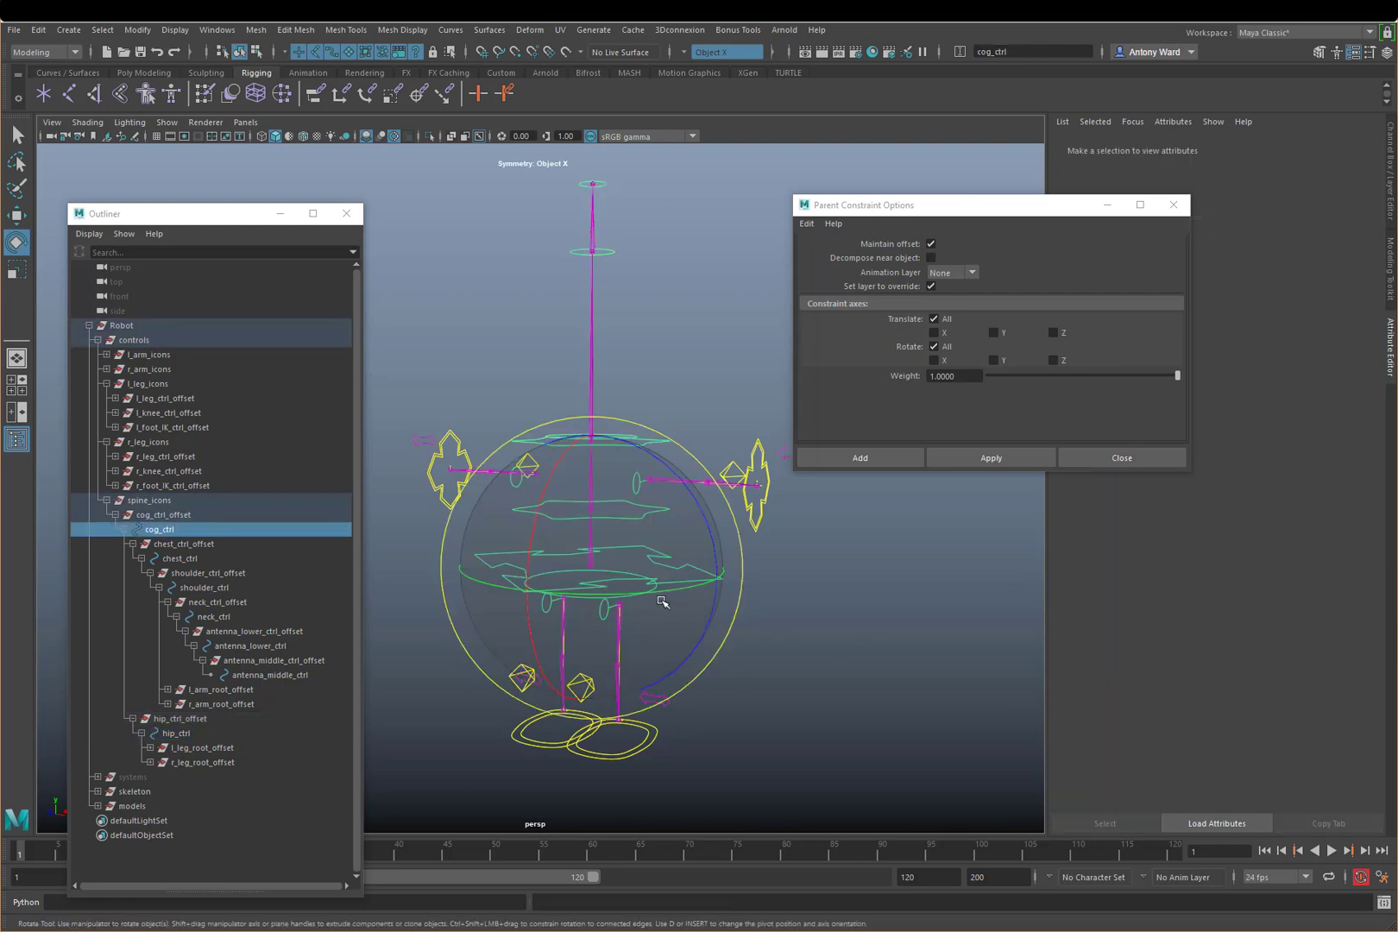
drag(658, 602, 582, 604)
key(ctrl+z)
key(w)
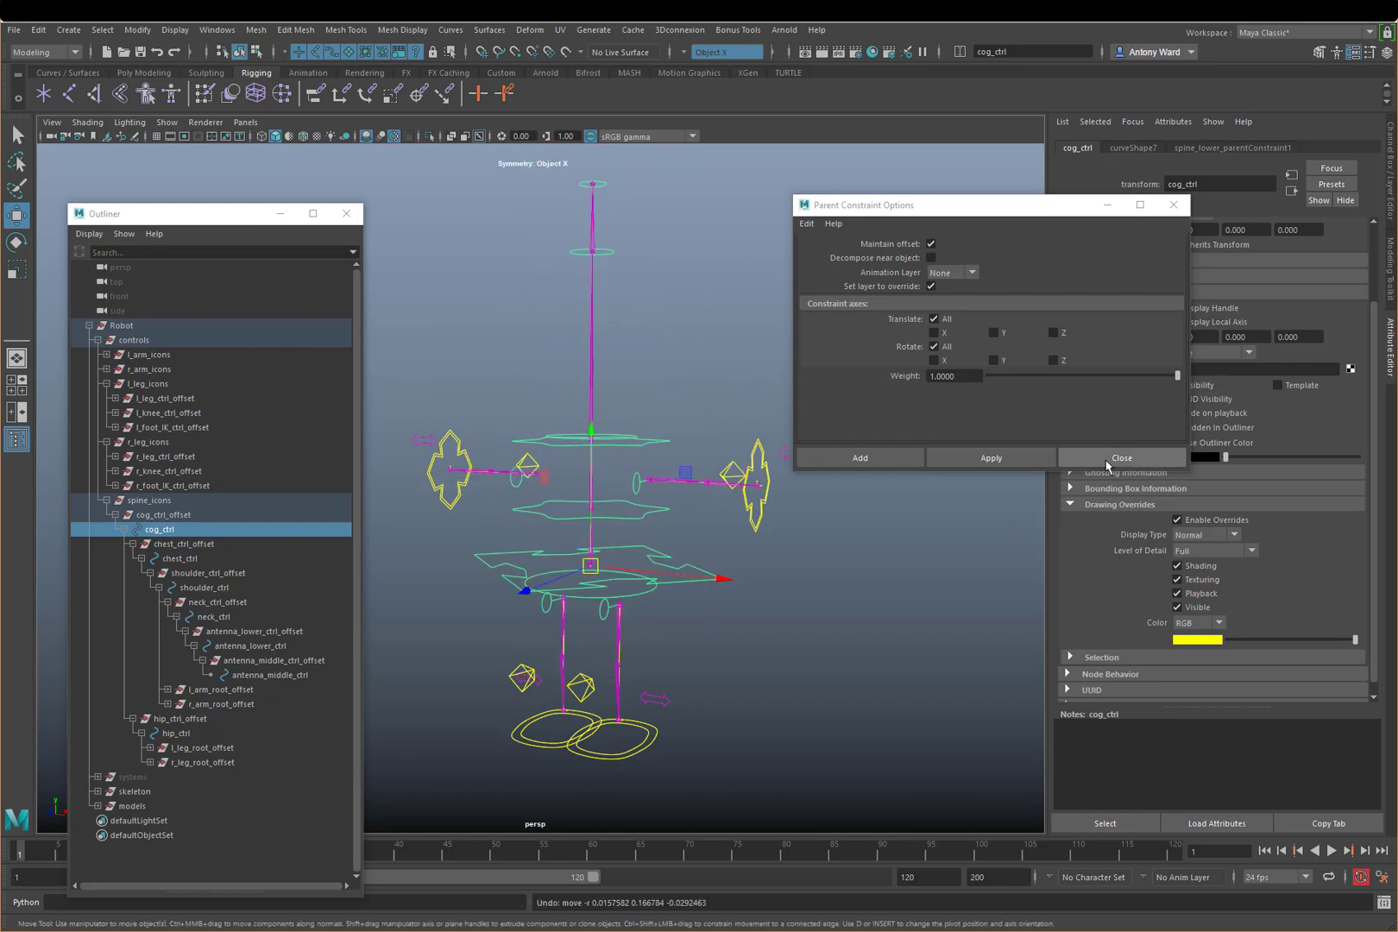
Step: Close the Parent Constraint options, clear the selection and collapse the spine_icons, r_leg_icons and l_leg_icons groups
click(1122, 457)
scroll(709, 610, up, 2)
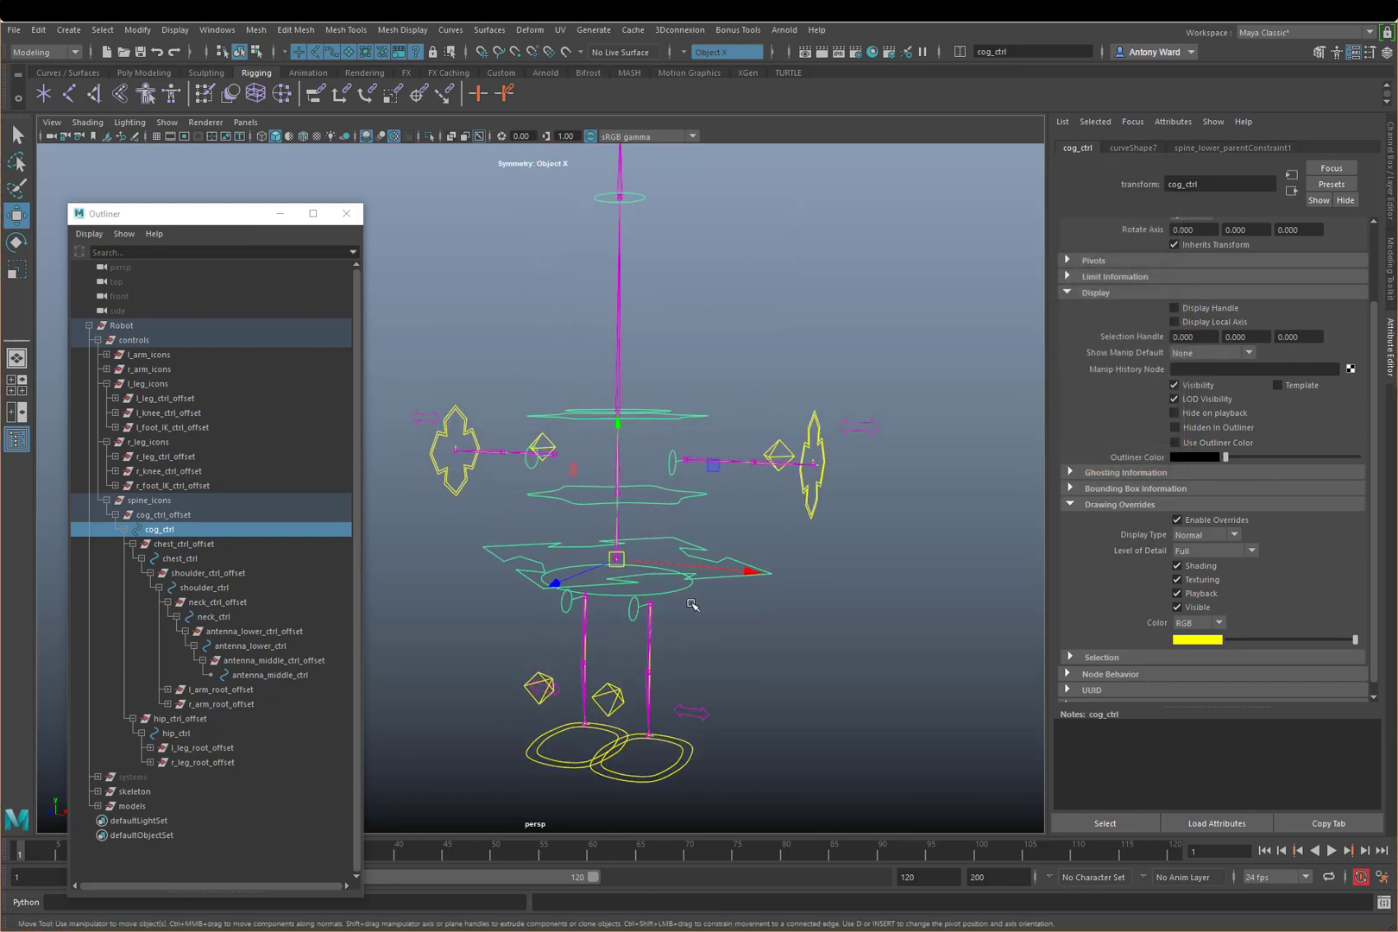
click(828, 651)
click(106, 501)
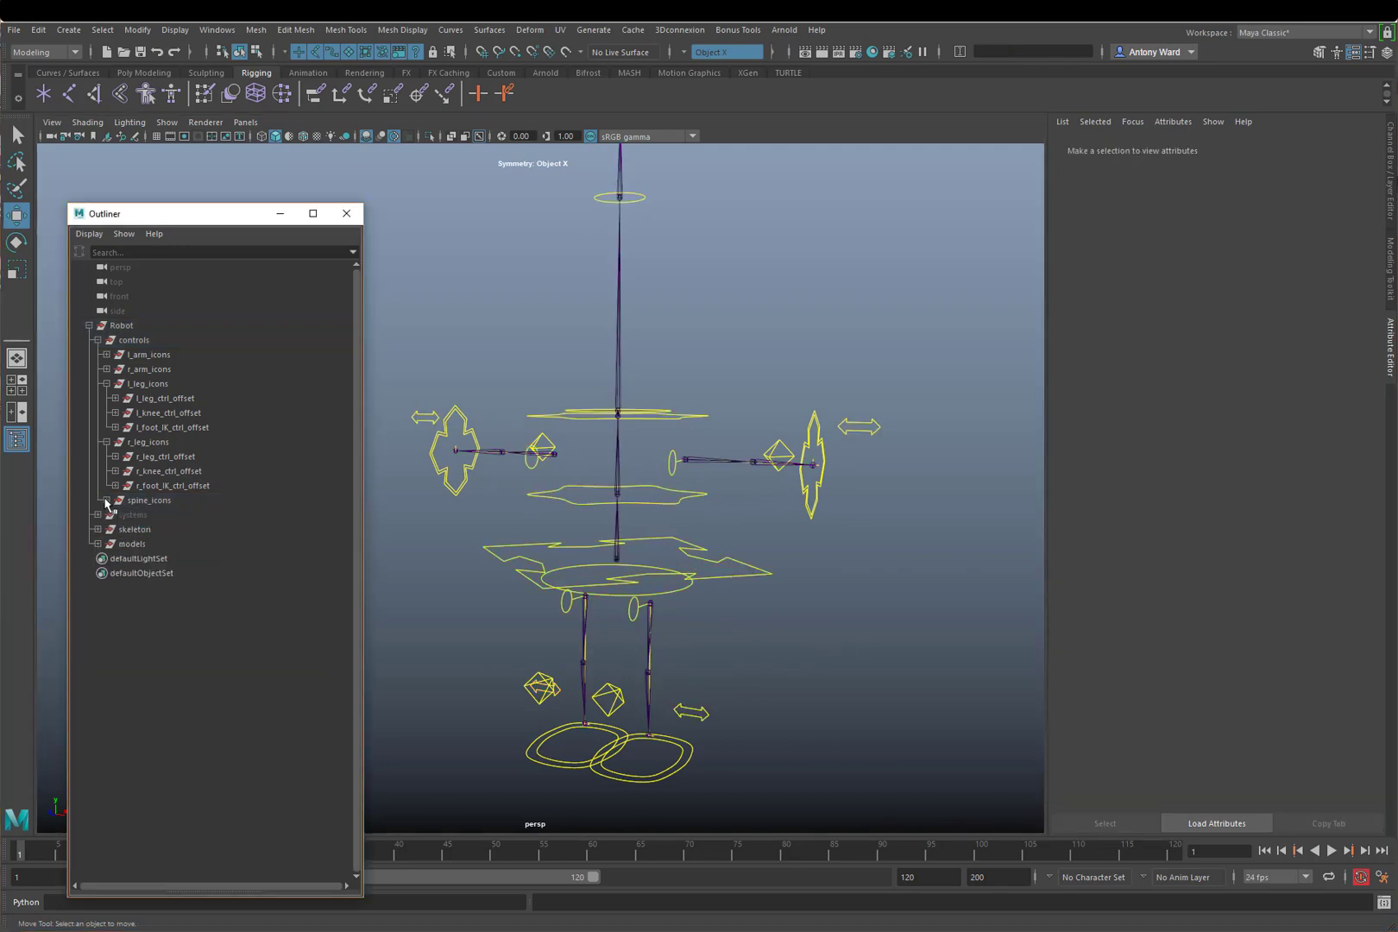
click(106, 442)
click(106, 384)
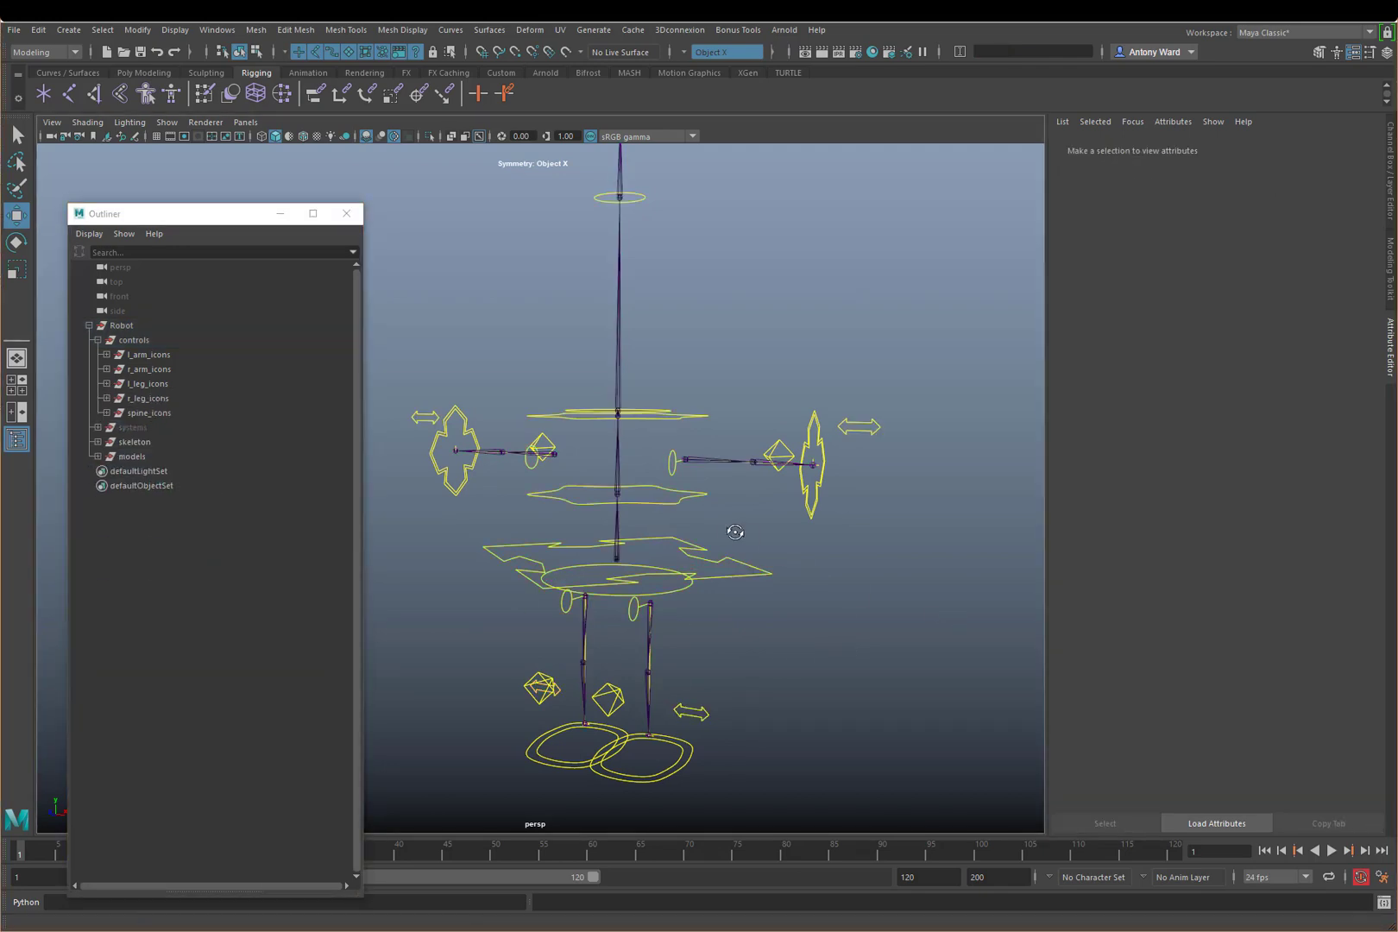
Step: Show the robot's polygon model together with its controls and joints in the perspective view
alt+drag(734, 531, 601, 542)
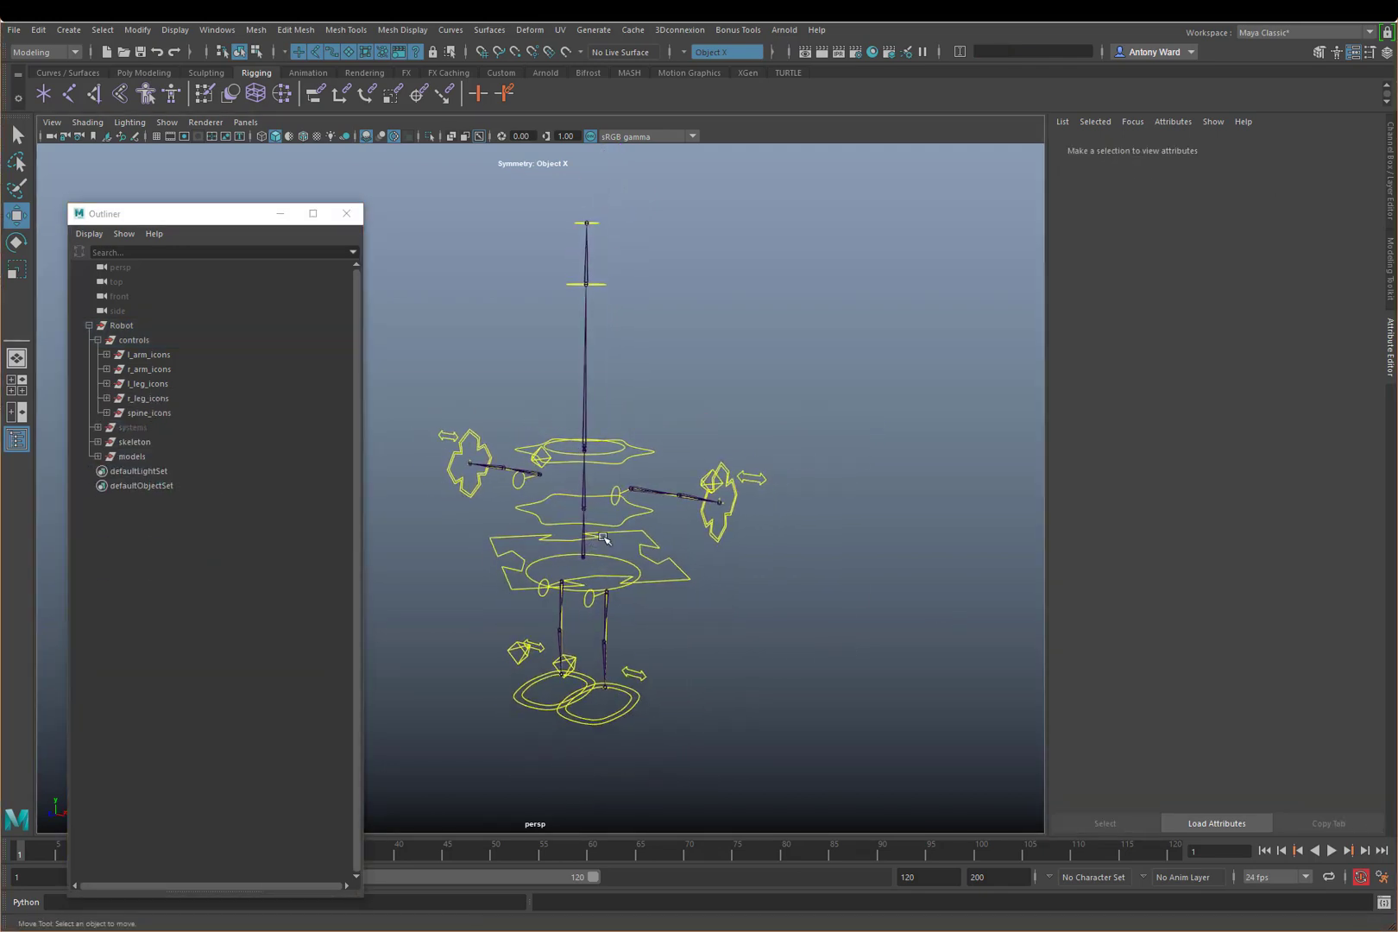
click(166, 122)
click(205, 272)
alt+drag(740, 627, 730, 614)
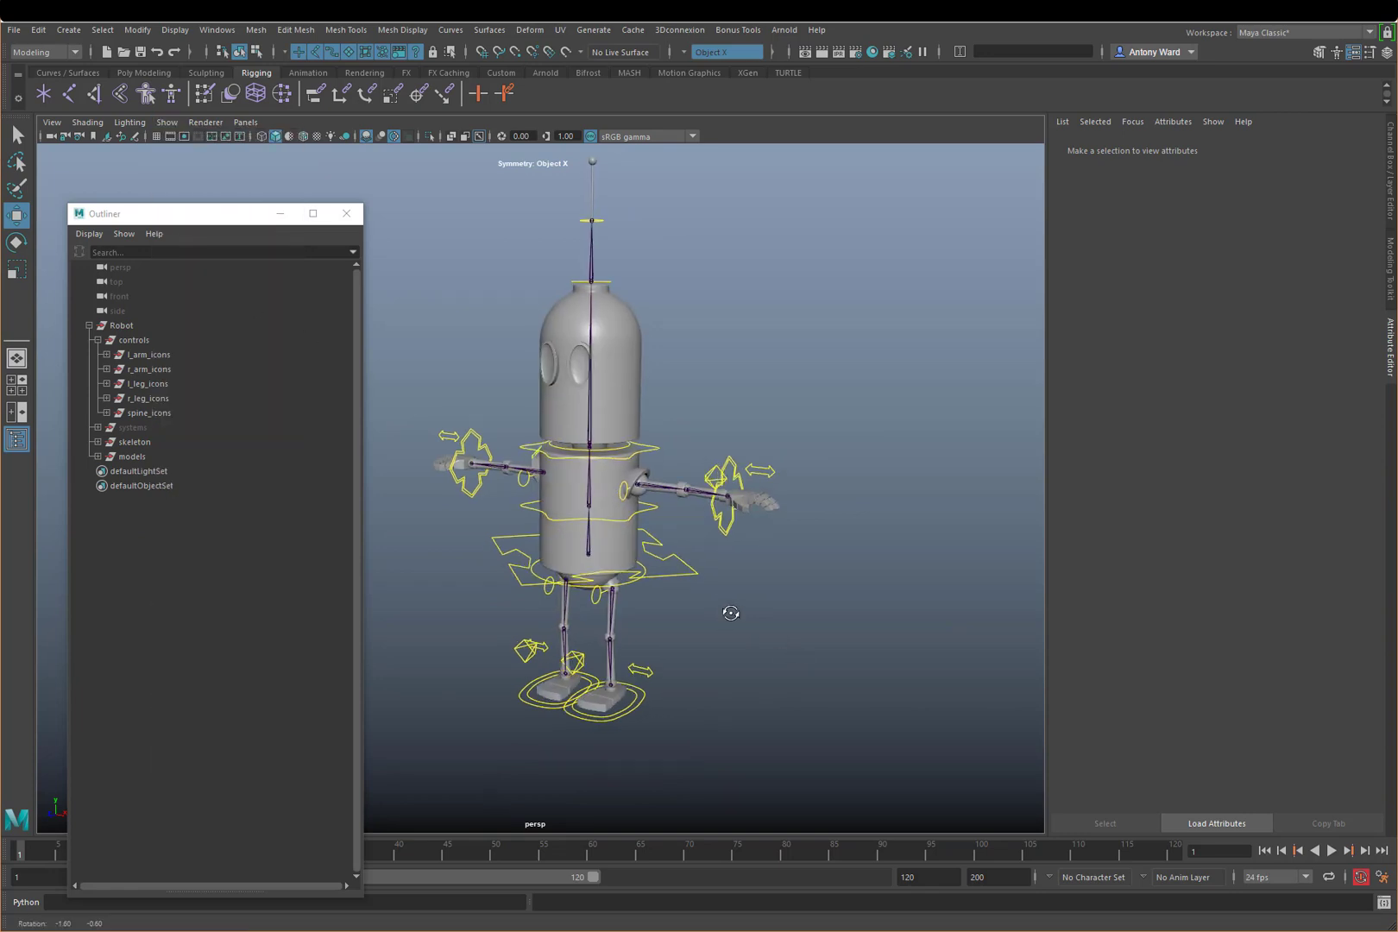
alt+right_drag(730, 614, 830, 611)
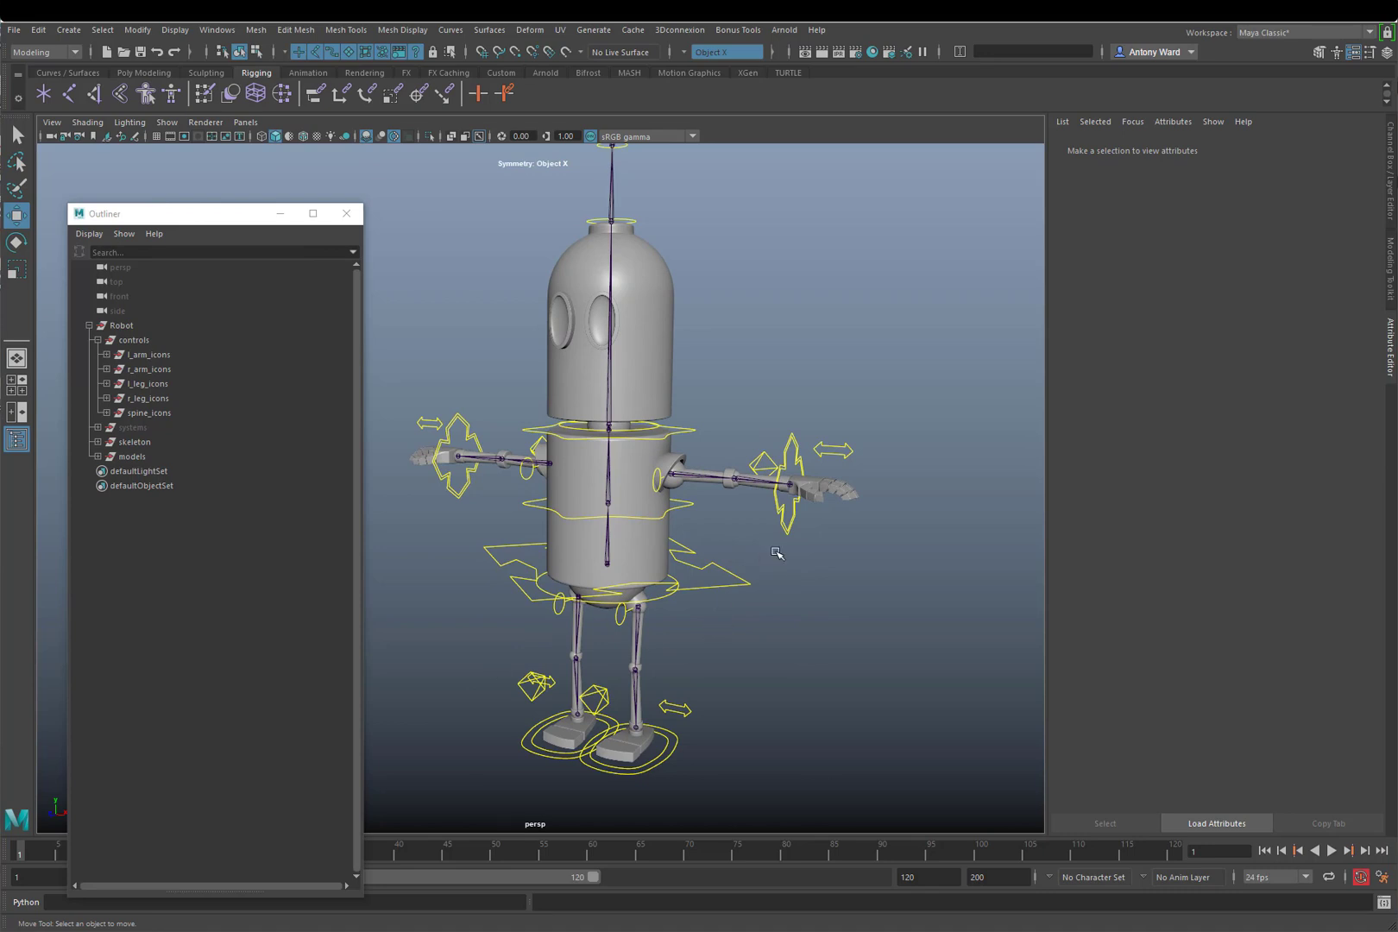
alt+drag(777, 558, 747, 555)
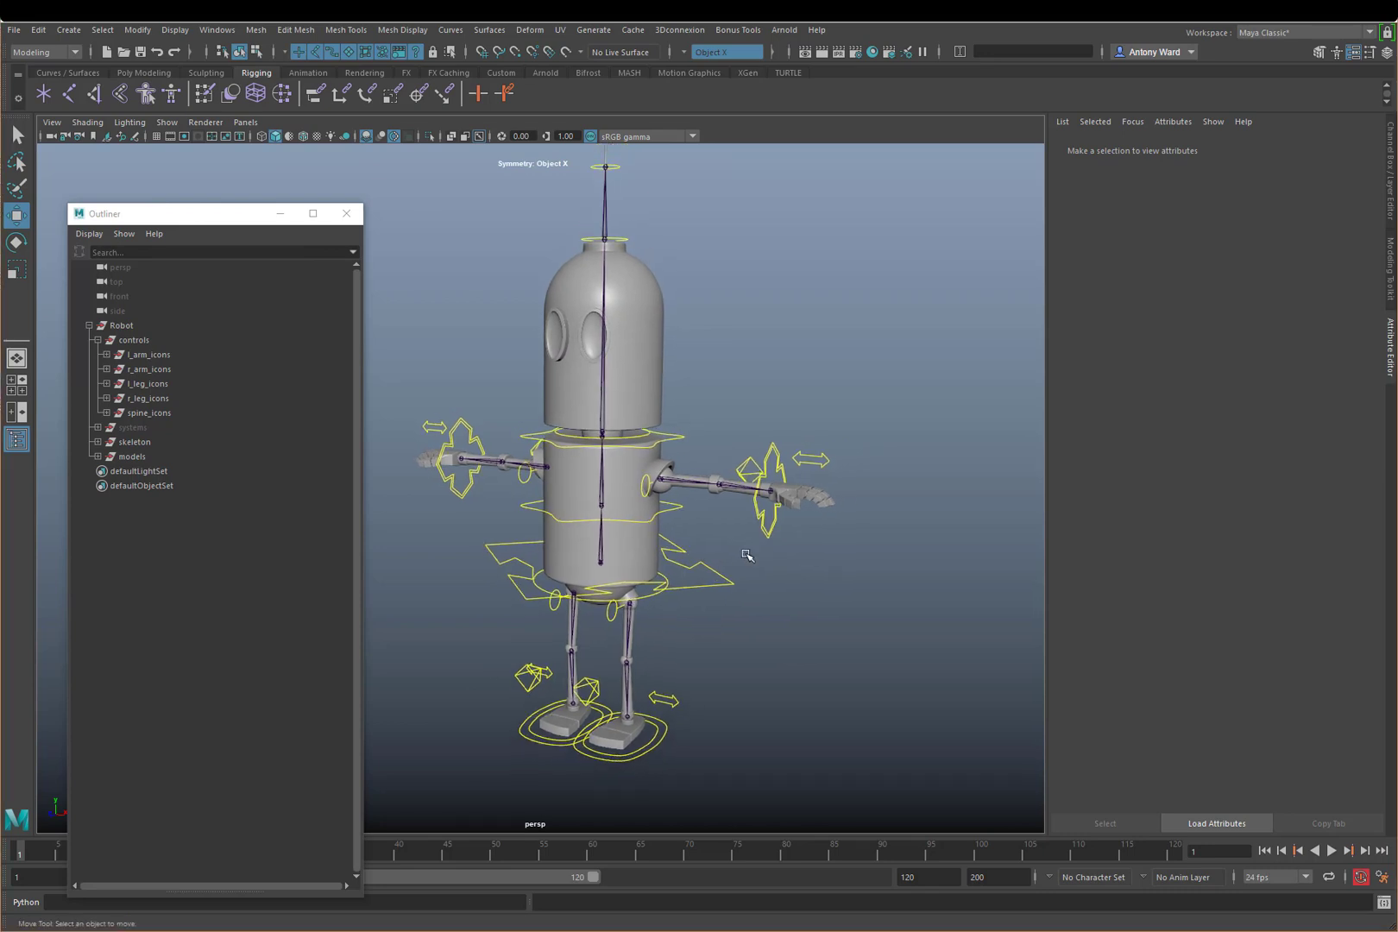
Step: Examine l_arm_IK_ctrl and the robot's left arm and hand up close from several angles
click(771, 533)
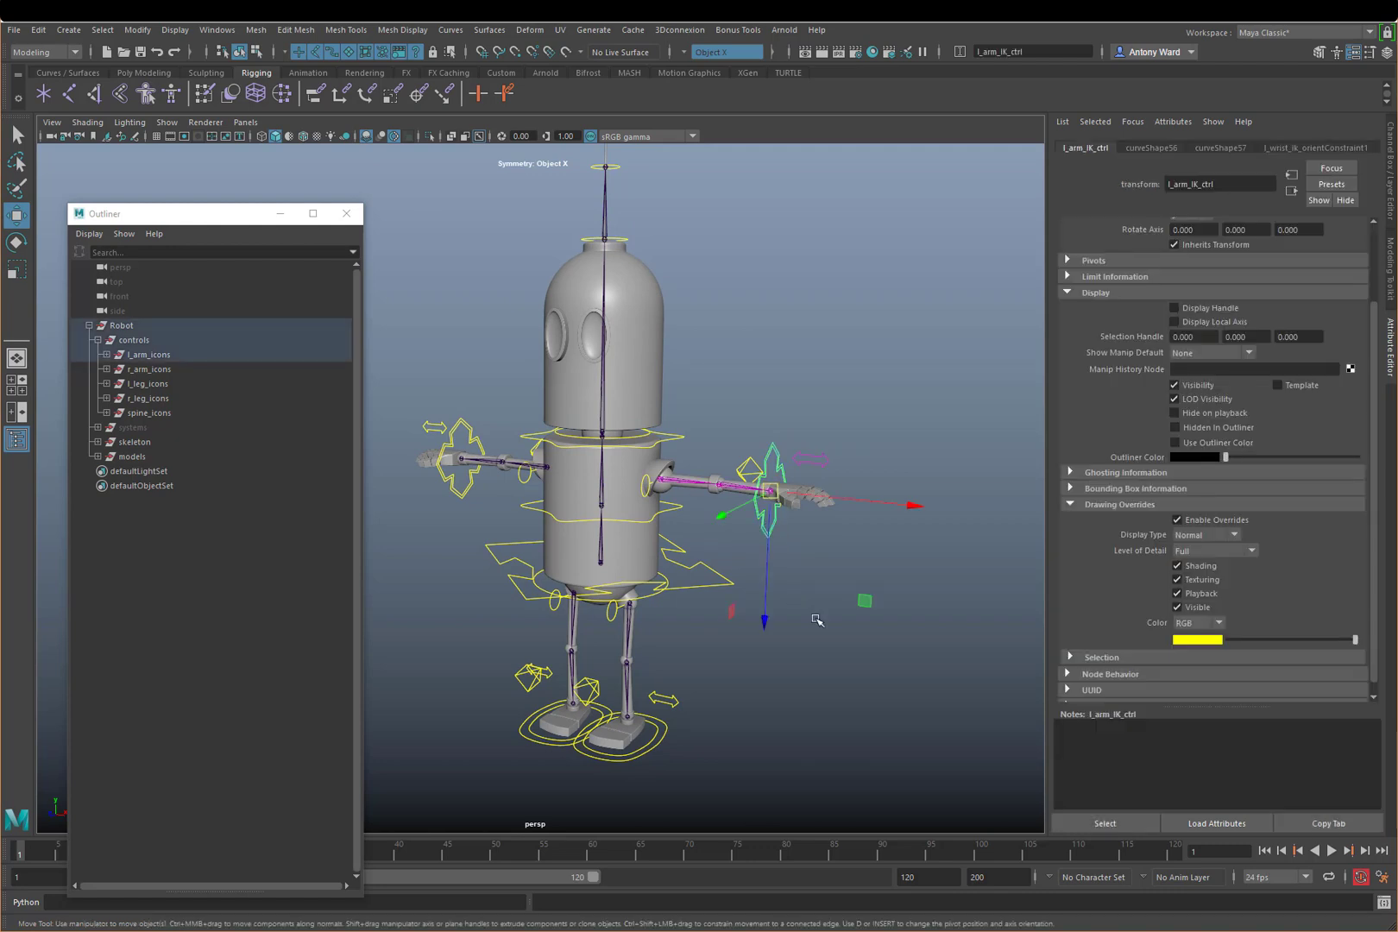
click(834, 543)
alt+drag(728, 555, 715, 551)
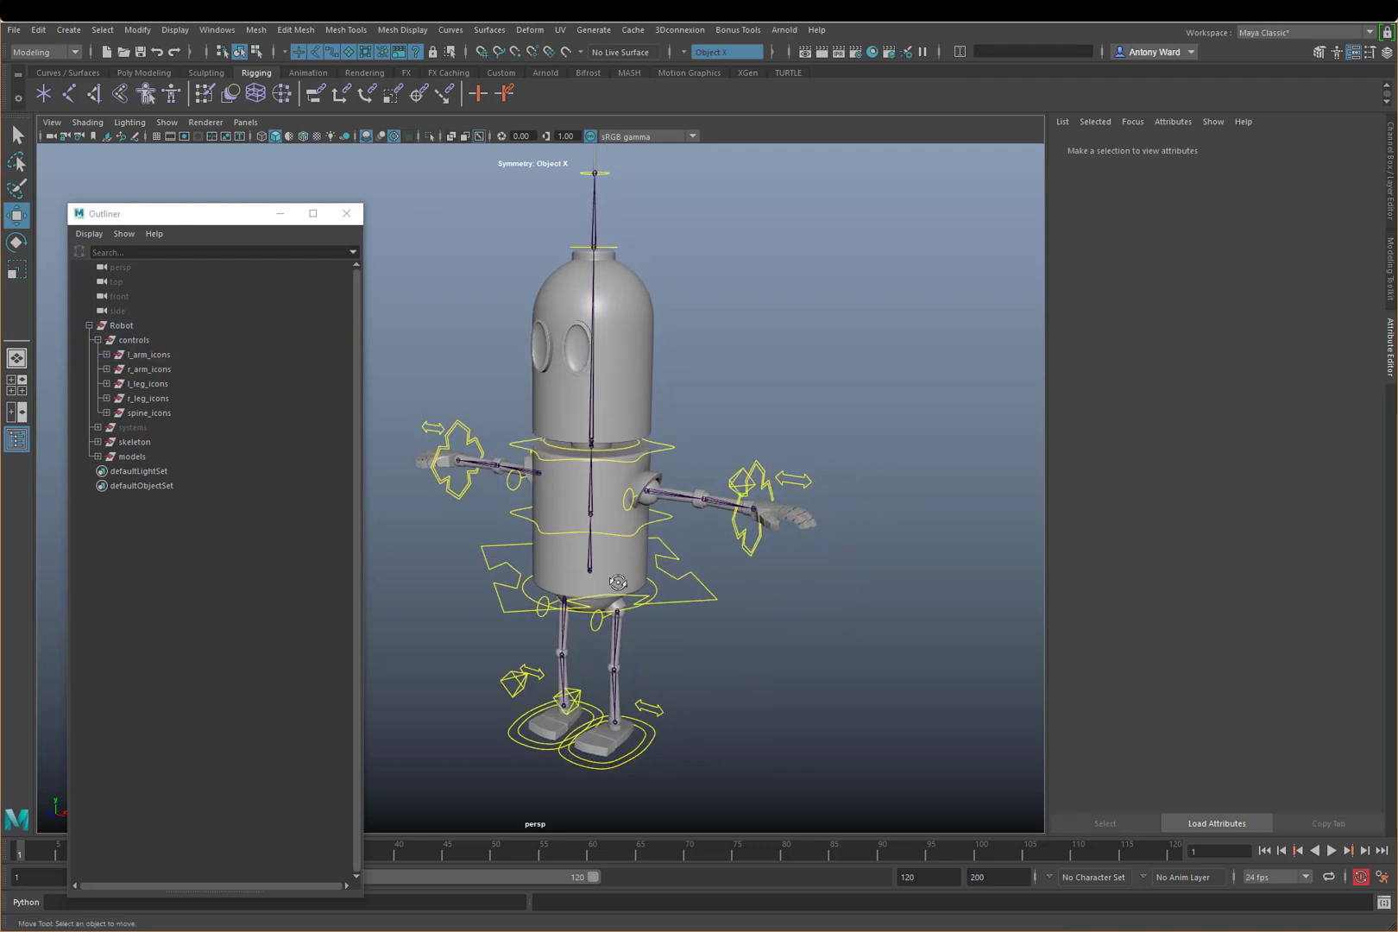
alt+middle_drag(618, 582, 546, 601)
alt+right_drag(618, 583, 715, 611)
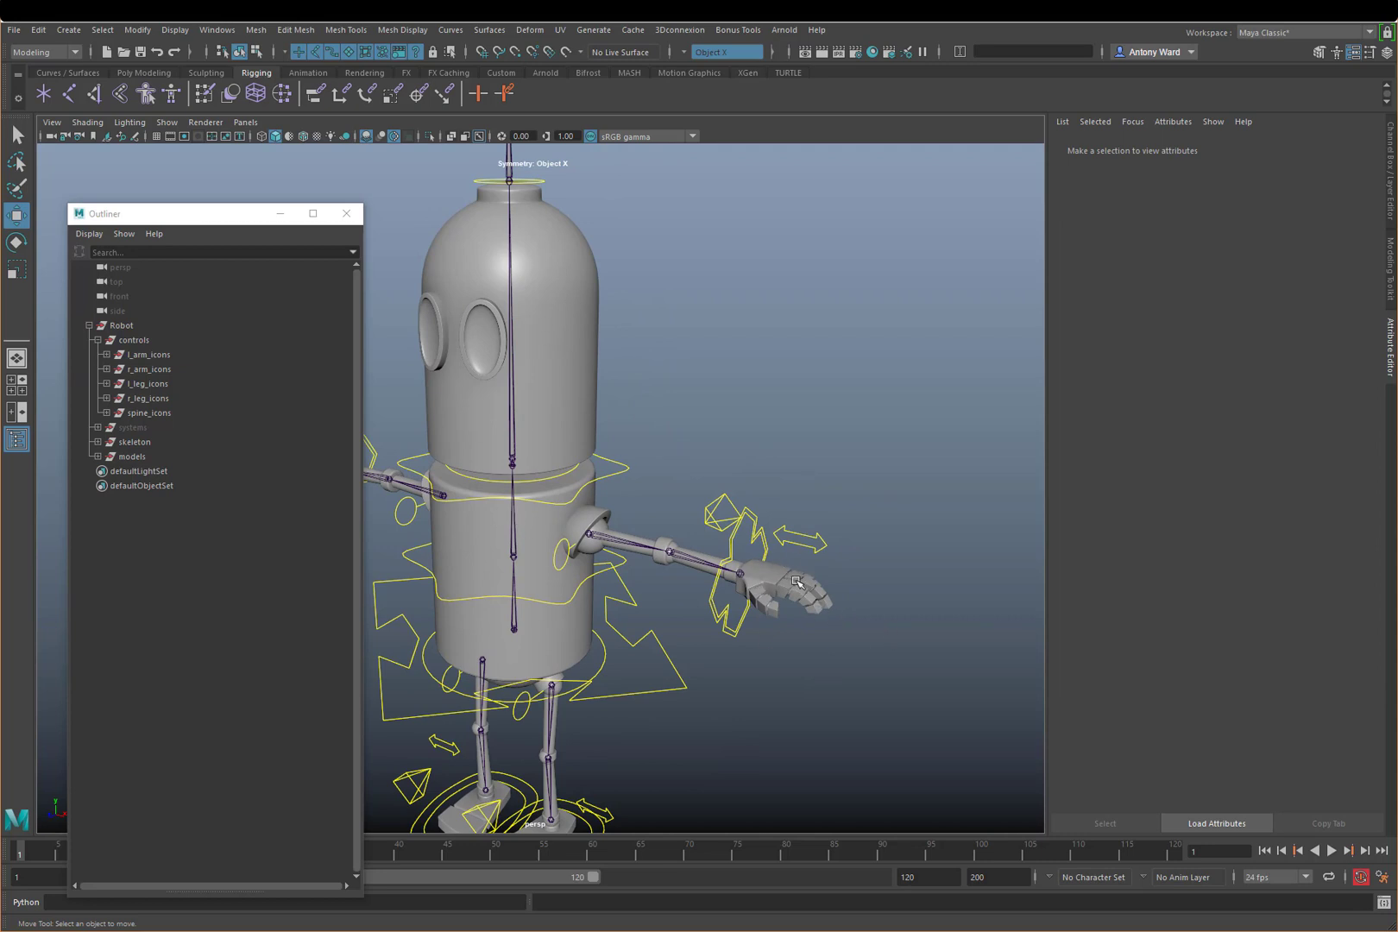
alt+drag(804, 619, 687, 635)
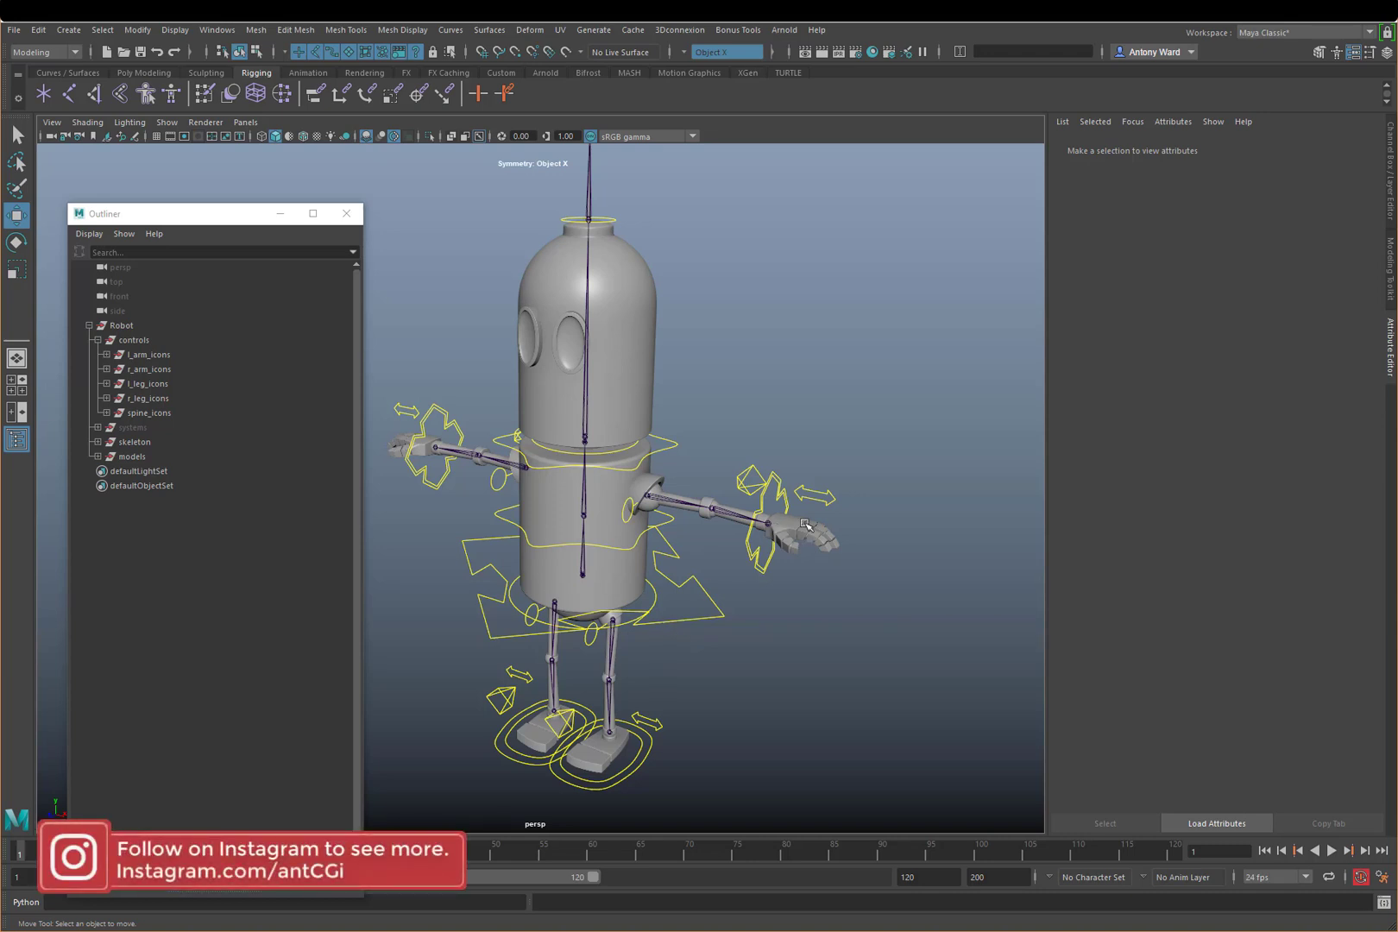
alt+drag(801, 542, 567, 592)
alt+right_drag(566, 592, 783, 609)
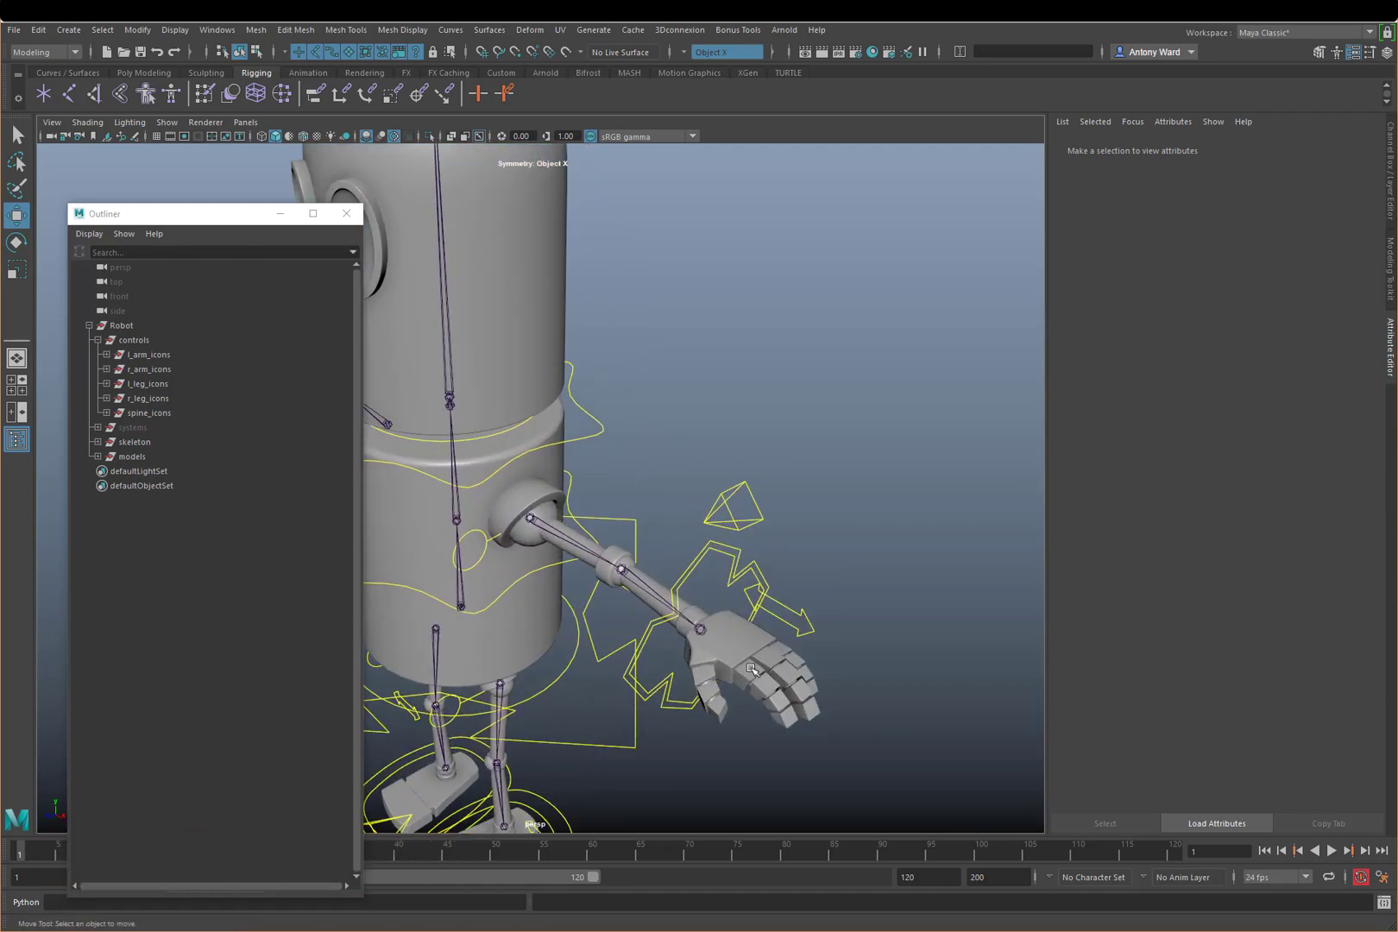
Step: Select l_arm_ctrl, r_arm_ctrl, r_leg_ctrl and l_leg_ctrl together, with their channels displayed
alt+drag(772, 696, 792, 681)
alt+right_drag(793, 680, 668, 603)
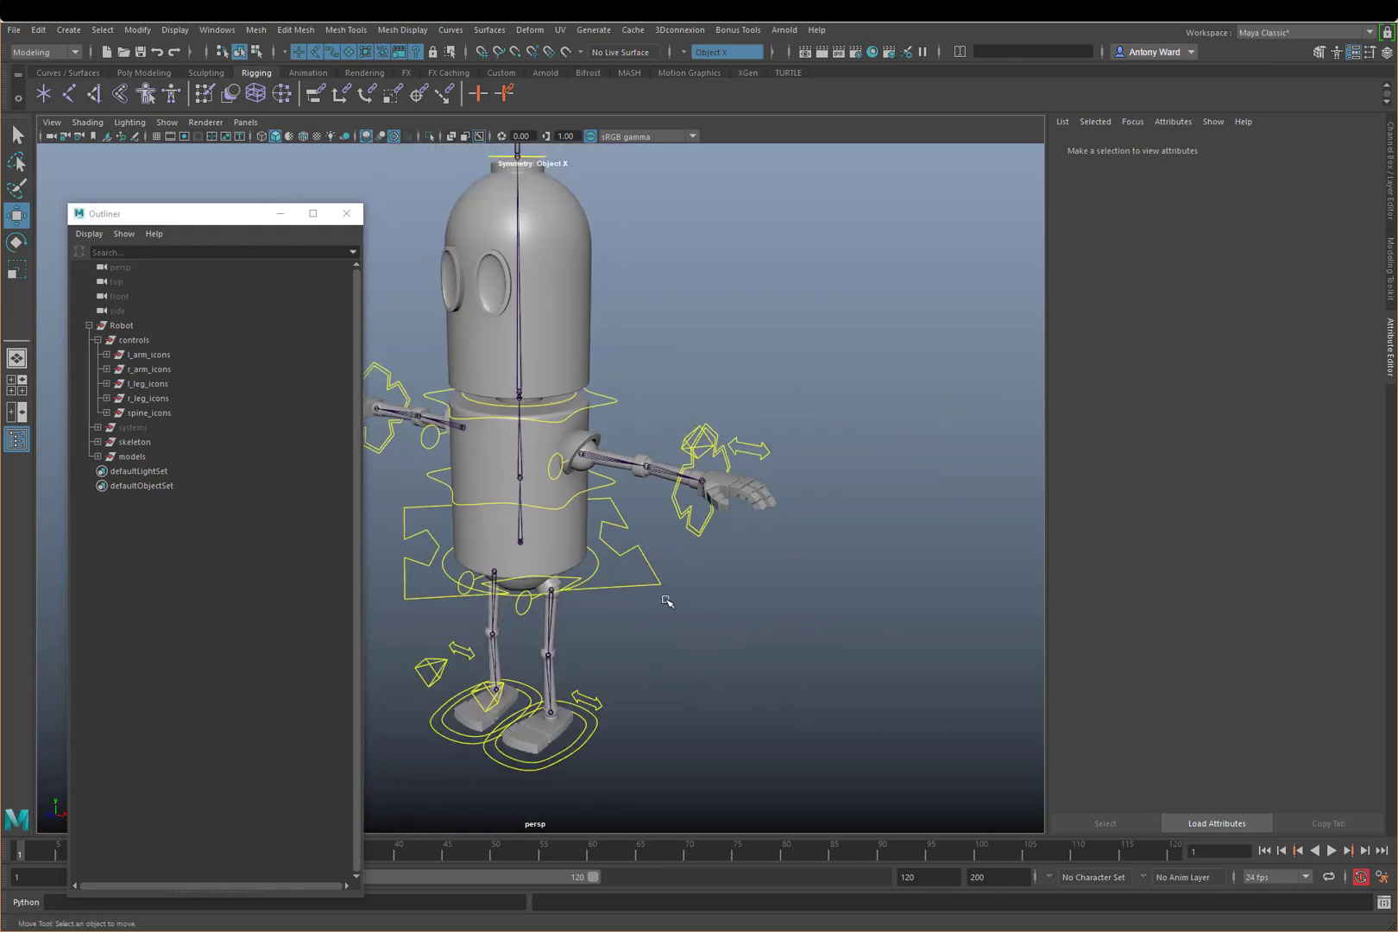
alt+middle_drag(680, 595, 756, 611)
mouse_move(755, 611)
alt+right_down()
mouse_move(690, 611)
mouse_move(764, 609)
alt+right_up()
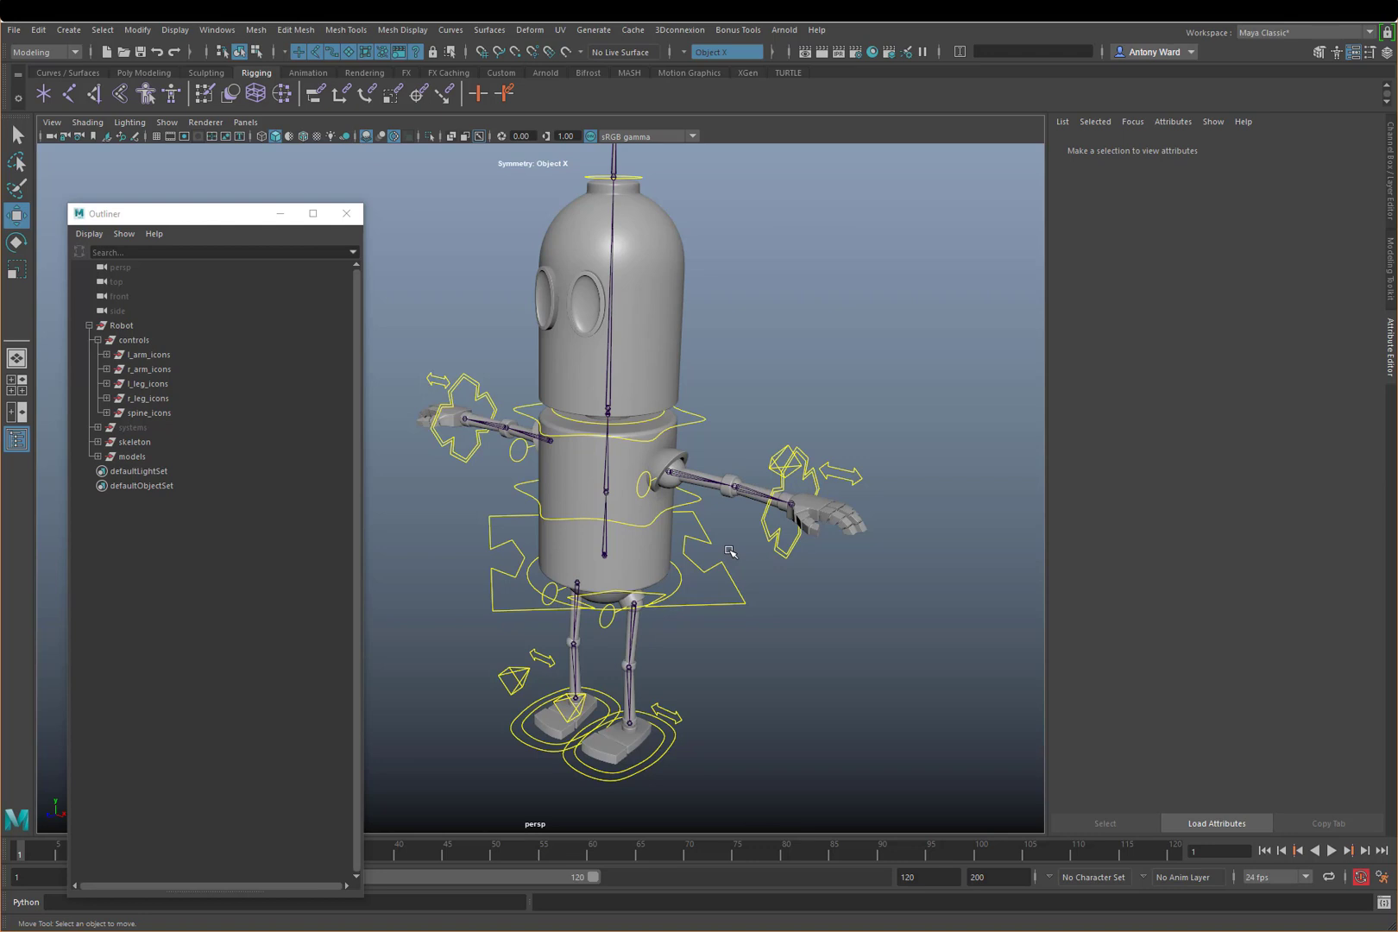
click(855, 468)
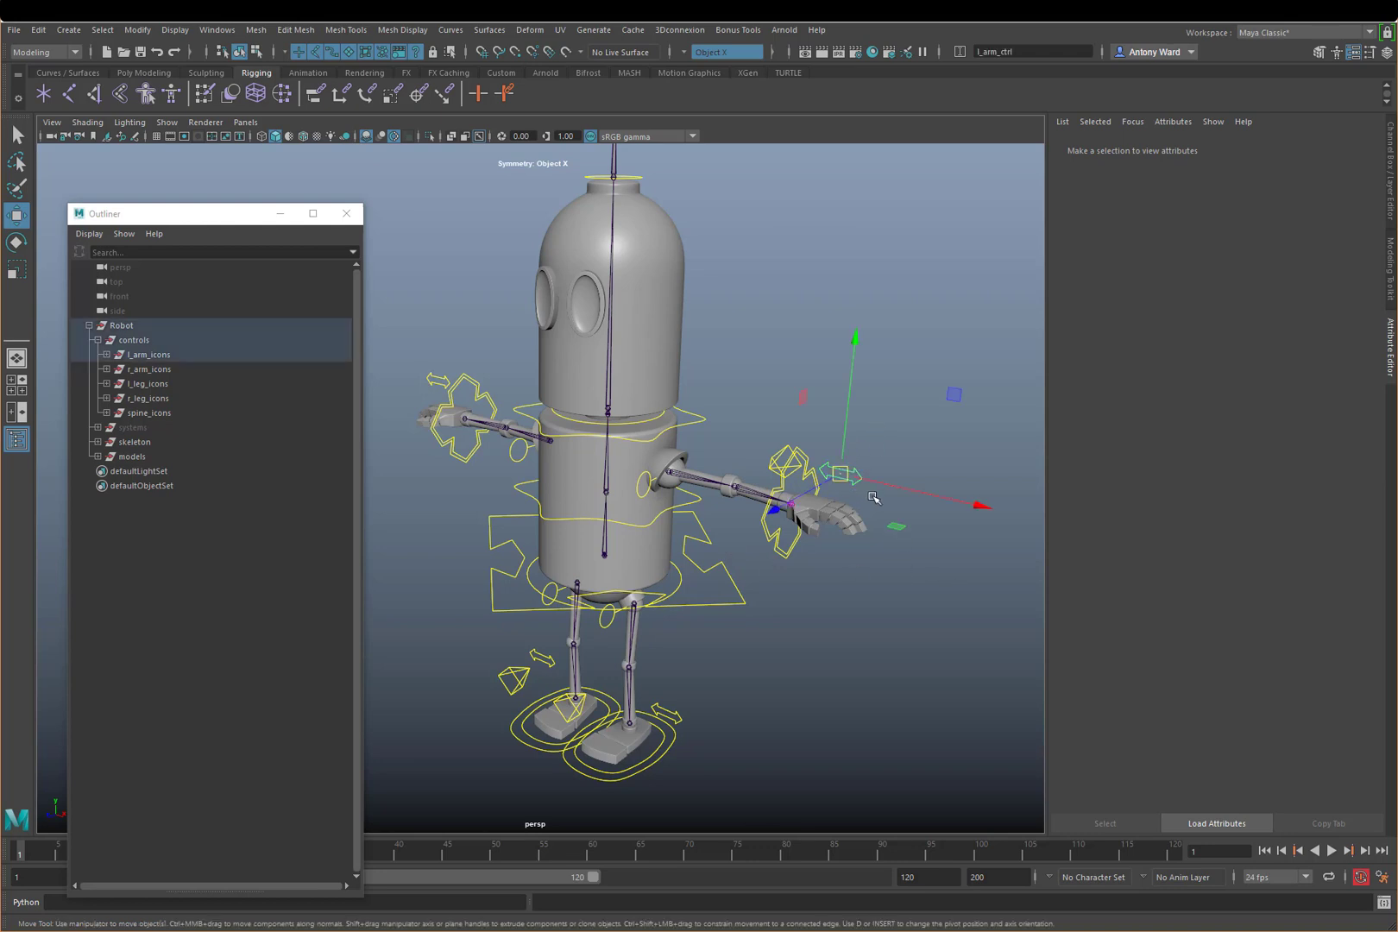
click(1390, 190)
scroll(875, 473, down, 2)
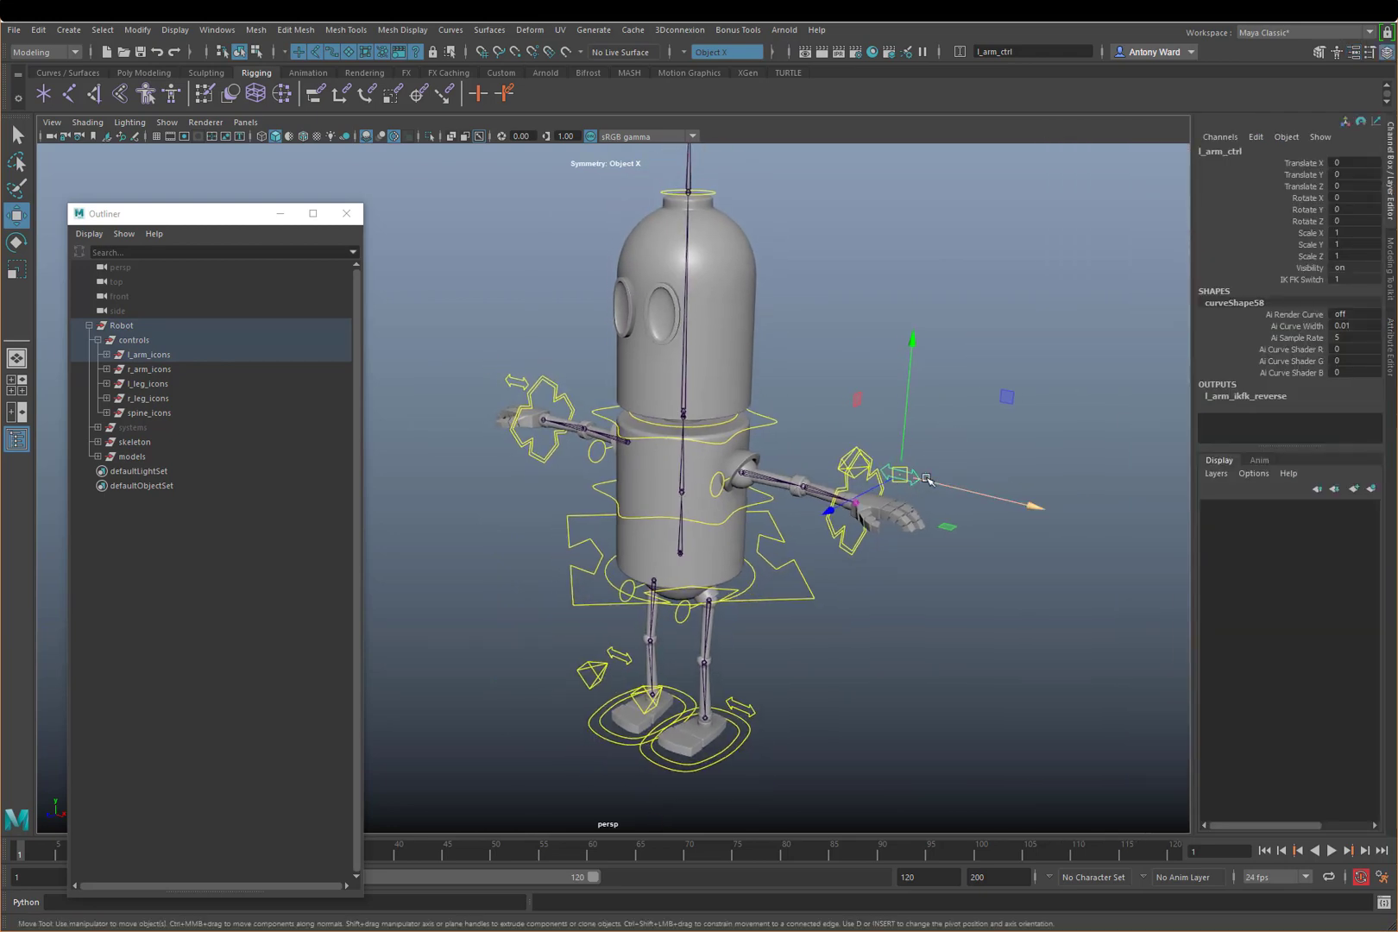
shift+click(517, 382)
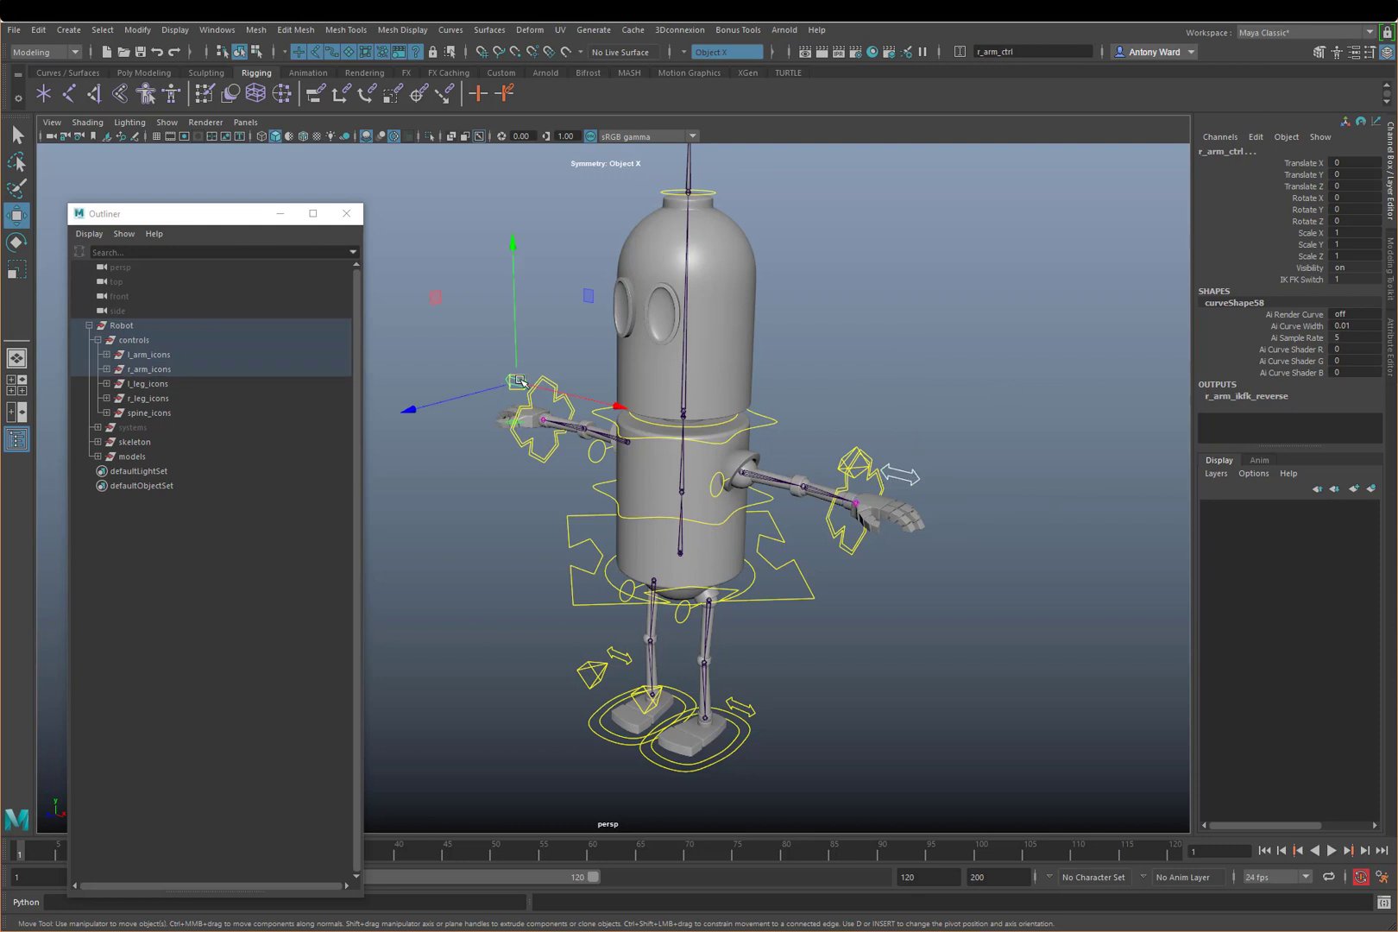
shift+click(625, 658)
shift+click(744, 708)
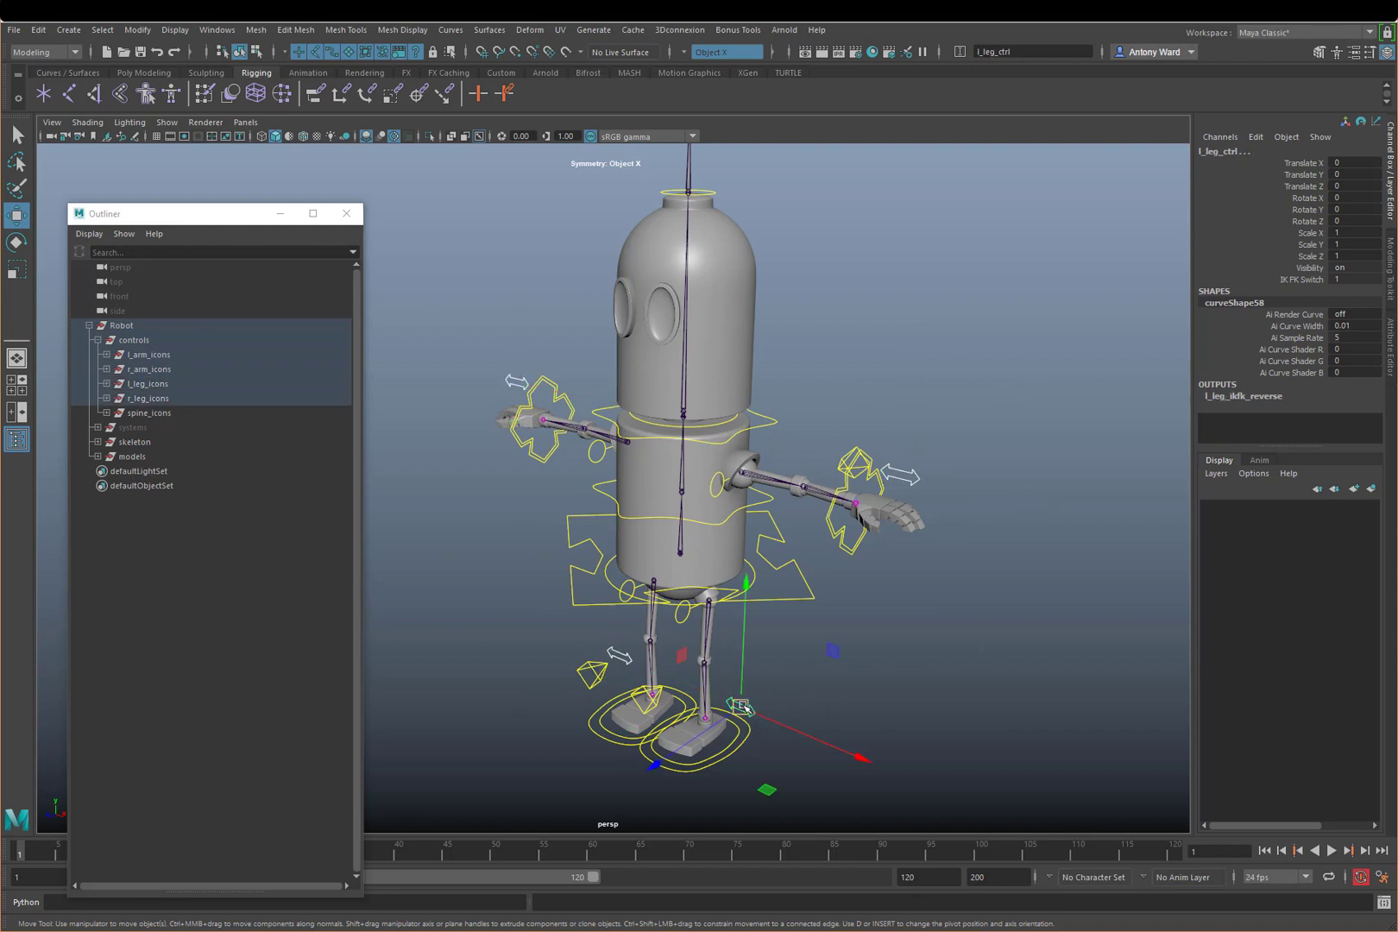
Step: Test moving and scaling the four selected limb controls, undo both changes and return to the Move tool
drag(744, 707, 778, 683)
key(ctrl+z)
key(r)
key(ctrl+z)
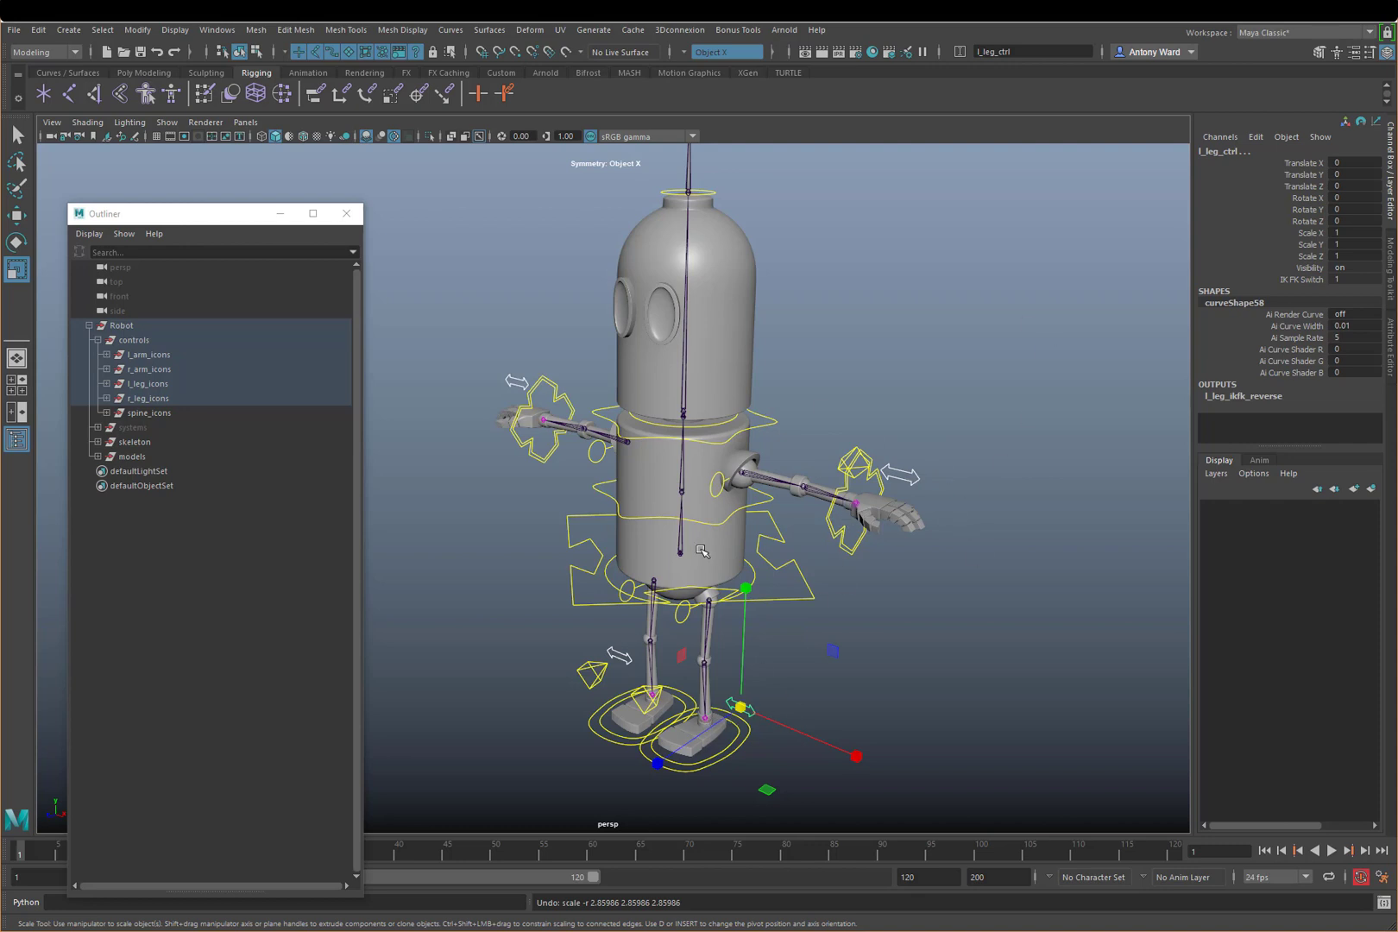
key(w)
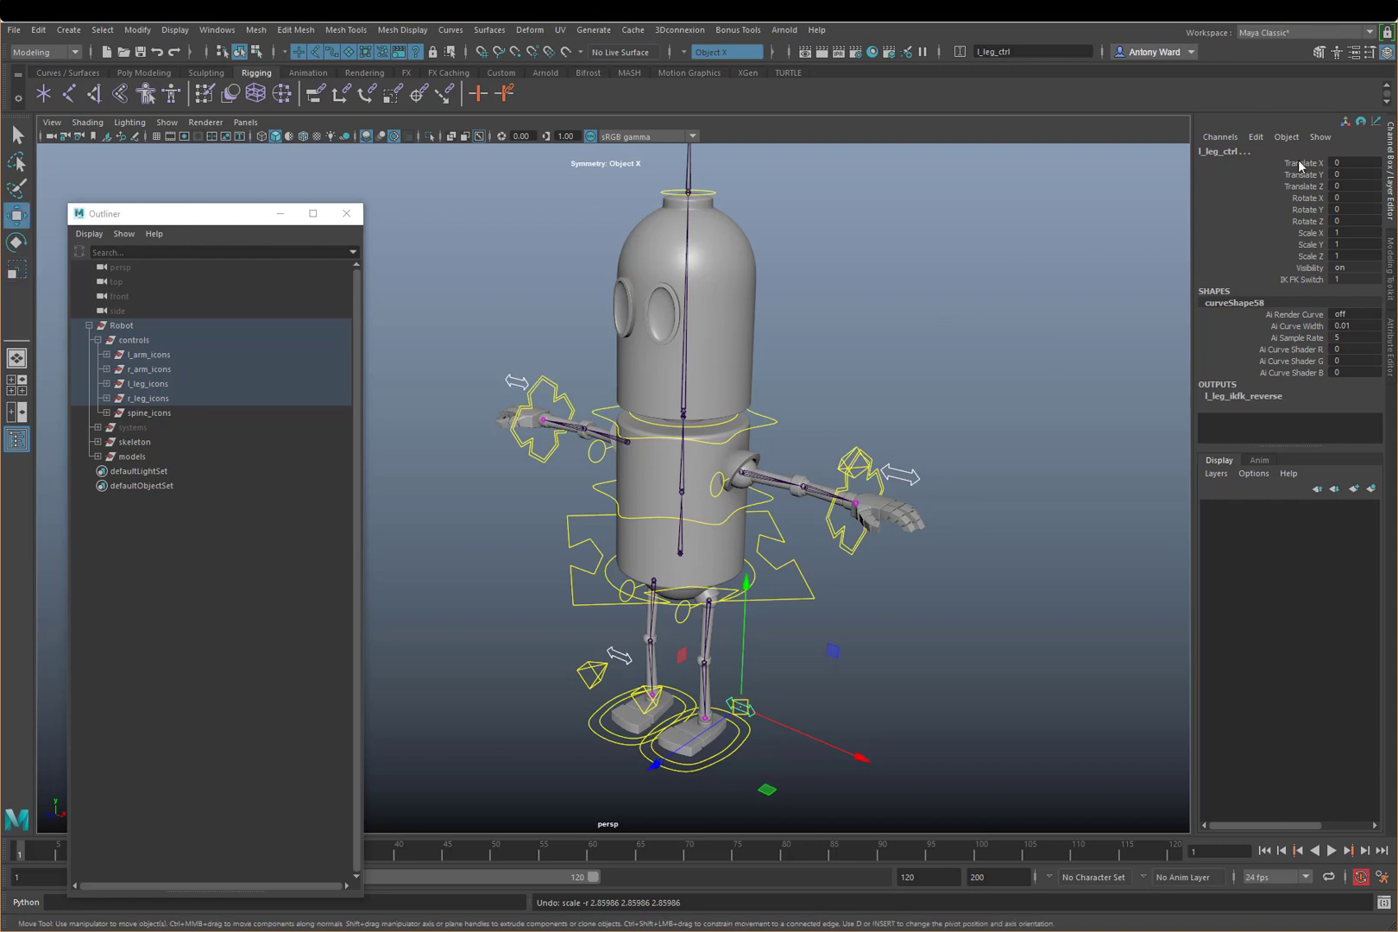
Step: Lock and hide the Translate, Rotate, Scale and Visibility channels of the four selected arm and leg controls
drag(1300, 164, 1305, 270)
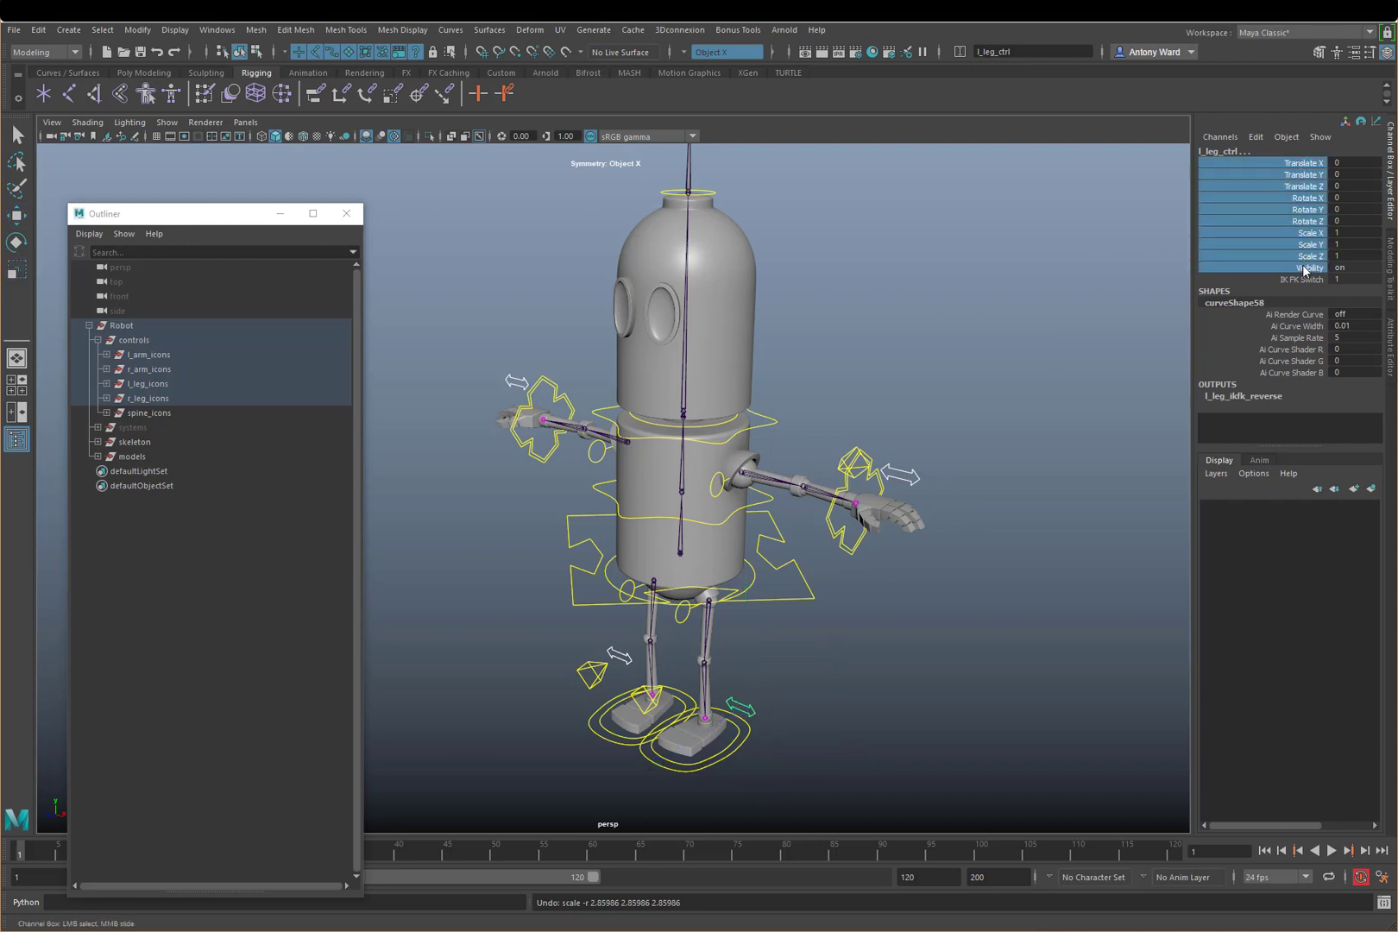
right_click(1255, 264)
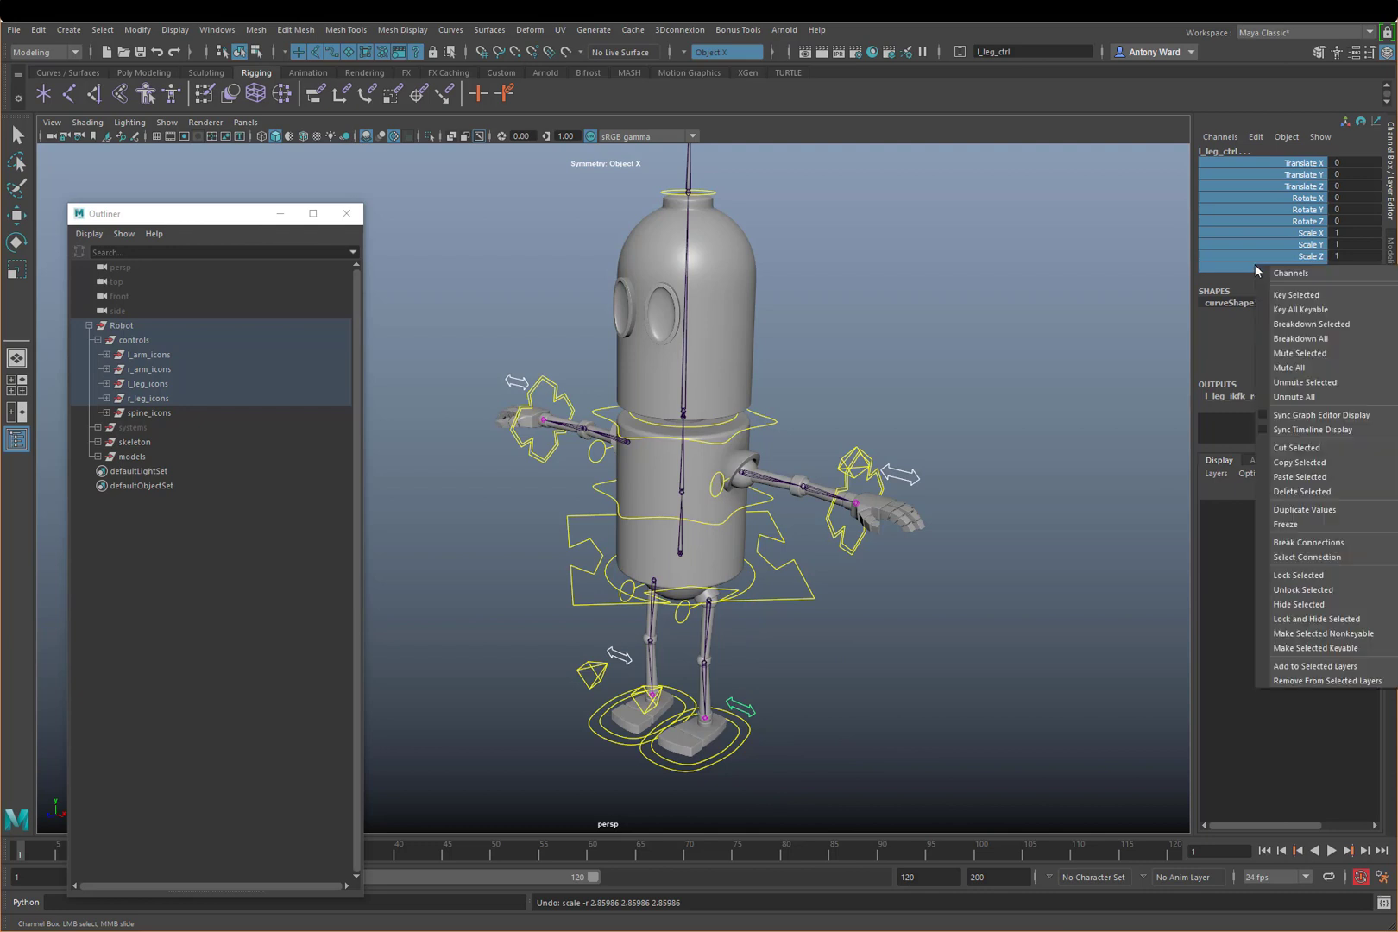
click(1325, 619)
key(w)
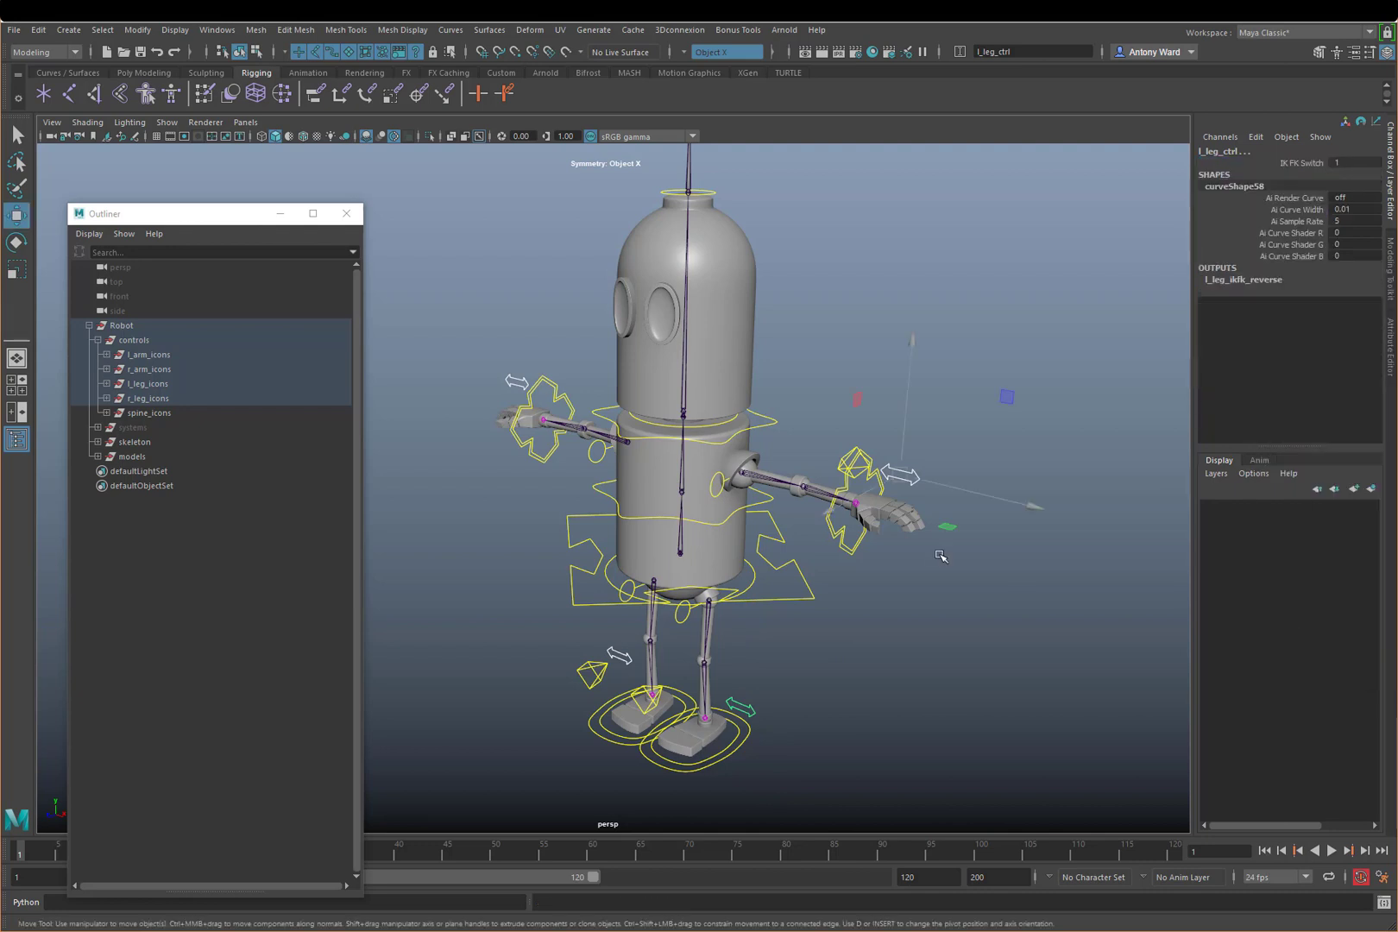
Step: Check the remaining IK FK Switch channel on the limb controls and the manipulator on l_arm_ctrl
click(1303, 163)
middle_drag(1000, 259, 1104, 267)
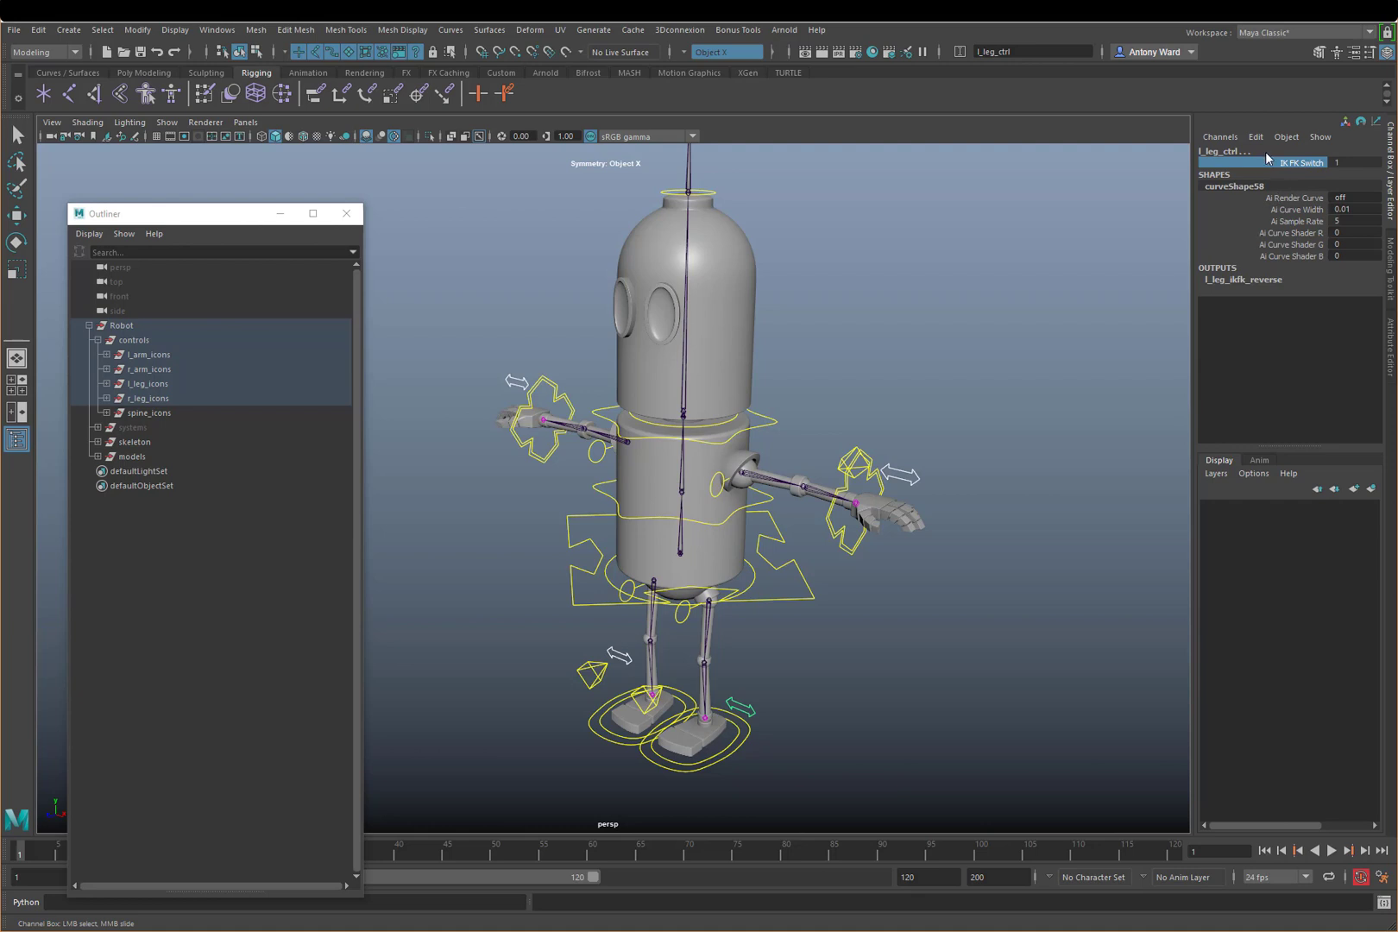
click(913, 479)
key(w)
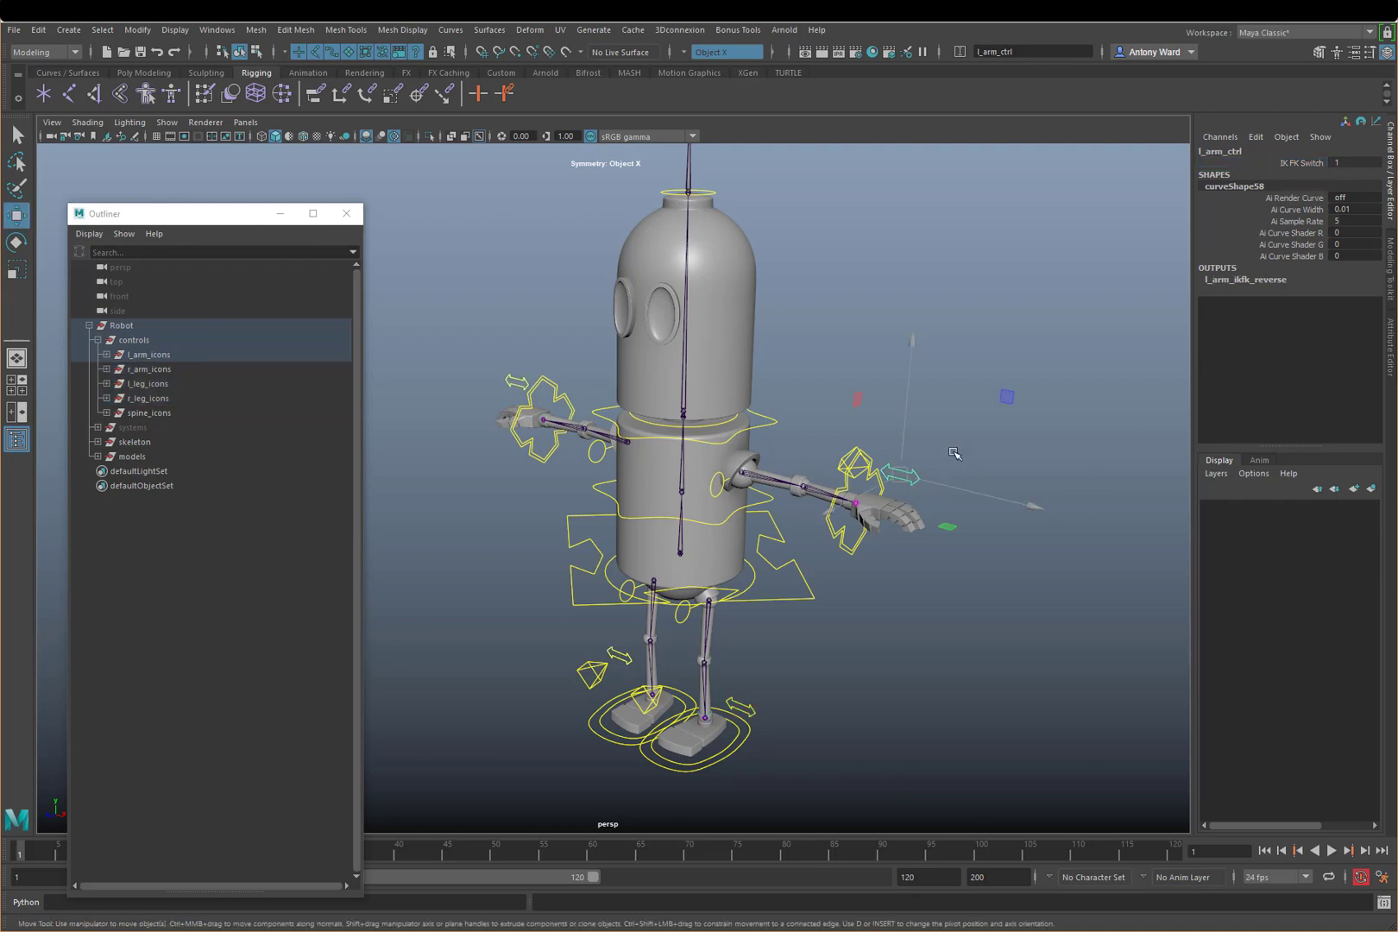
Step: Inspect the channels of l_arm_IK_ctrl and its parent l_arm_IK_ctrl_offset, and clear the selection
click(897, 612)
click(848, 539)
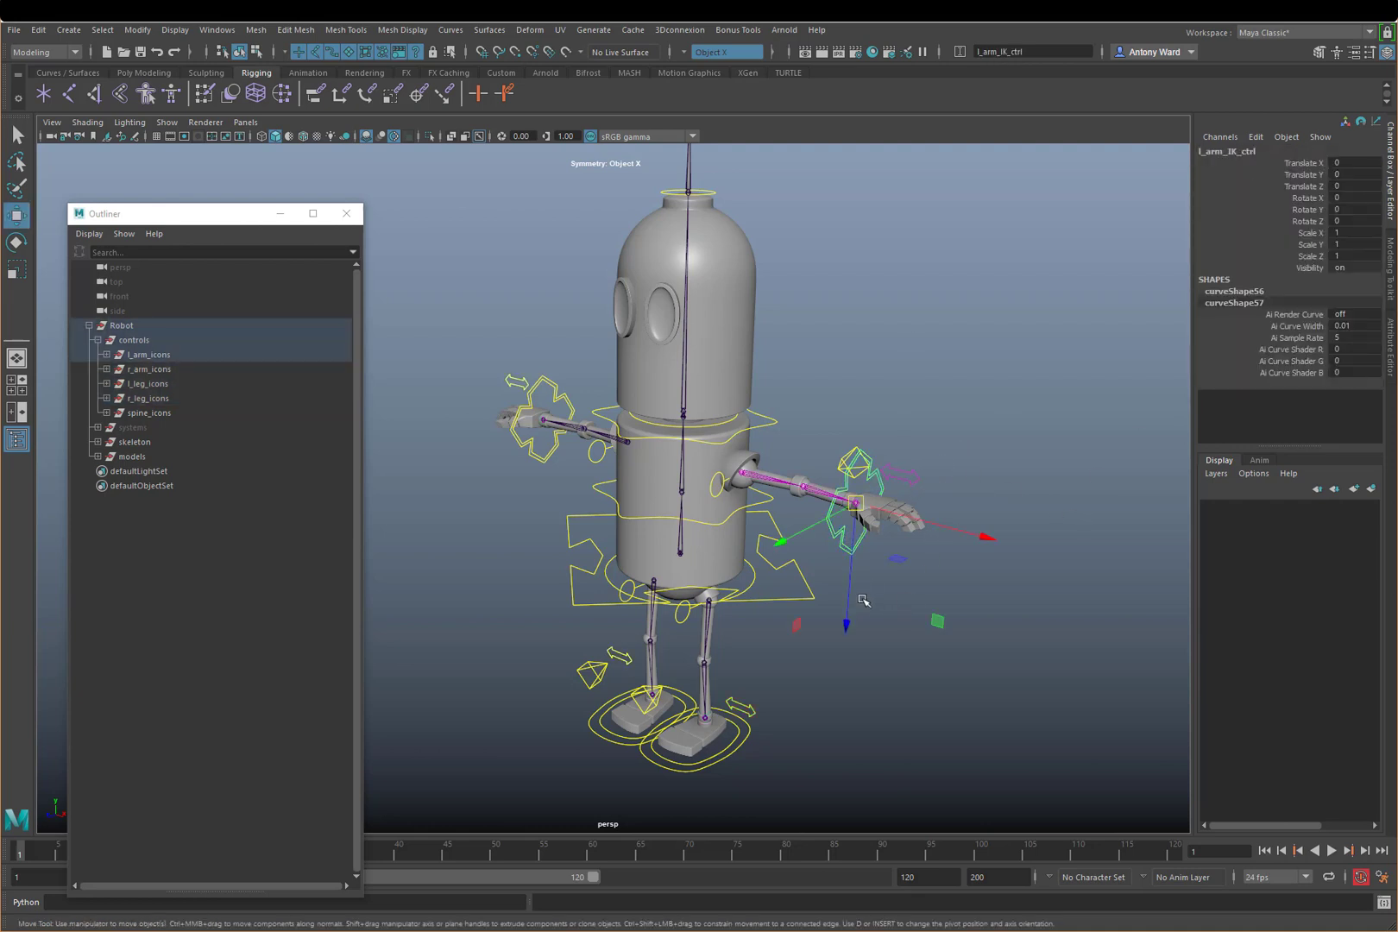
key(Up)
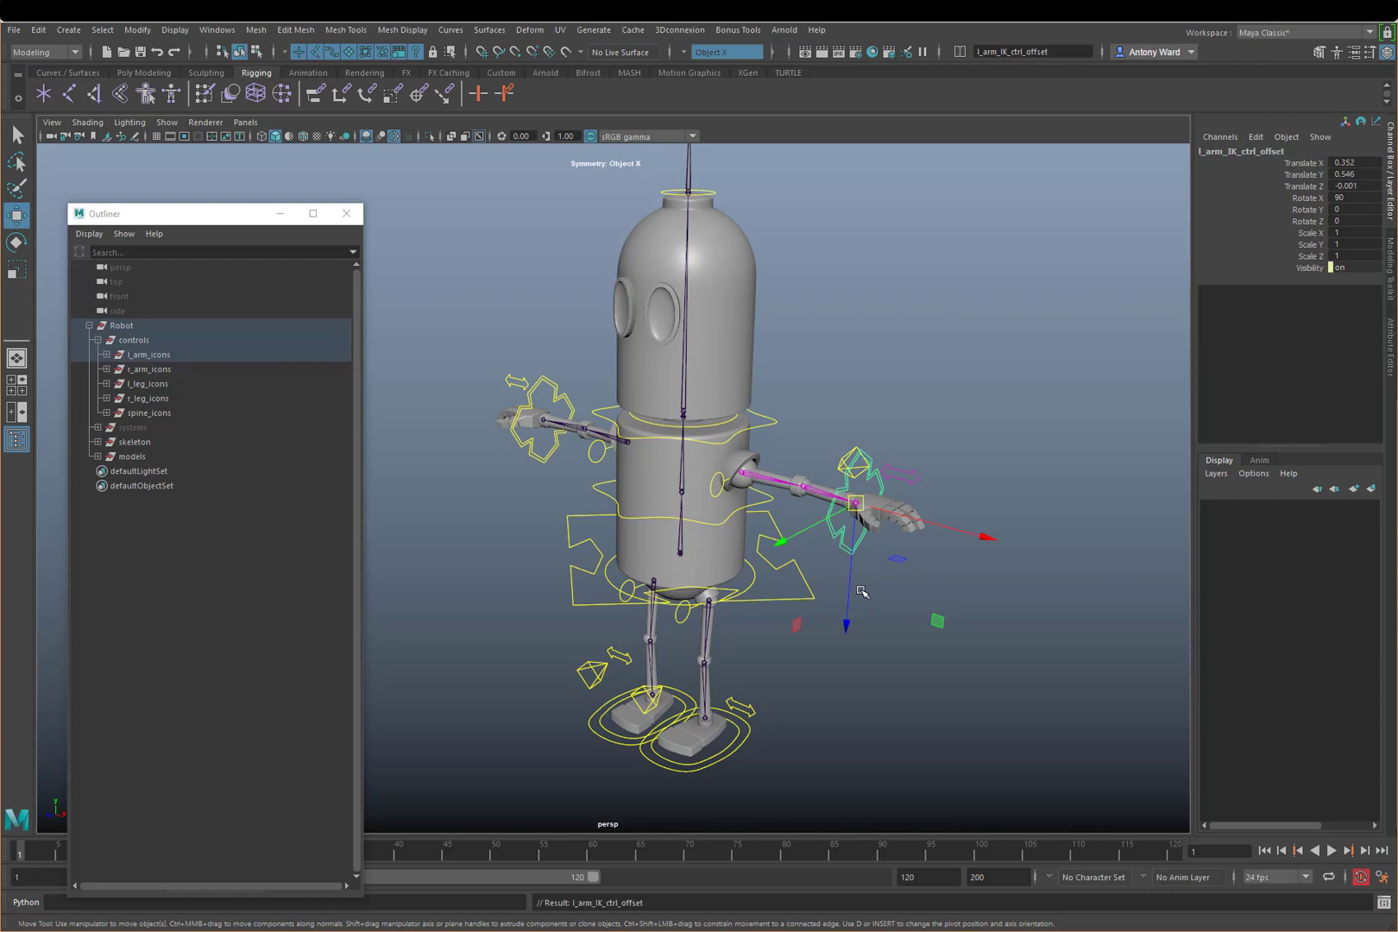
click(1081, 561)
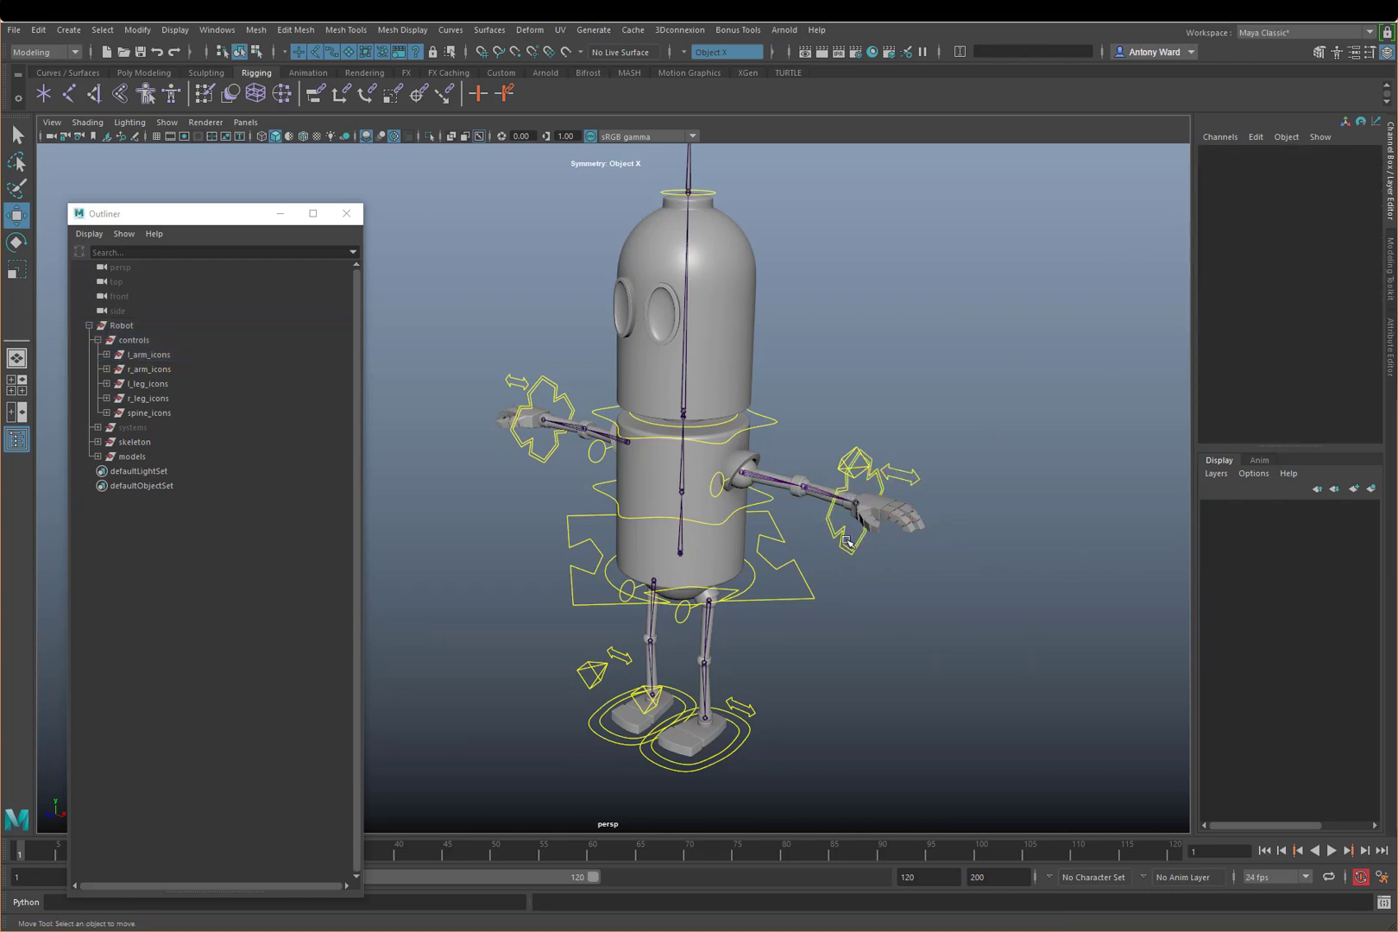
Step: Lock and hide all transform and Visibility channels of the three offset groups inside l_arm_icons, and deselect them
click(106, 353)
drag(195, 374, 212, 401)
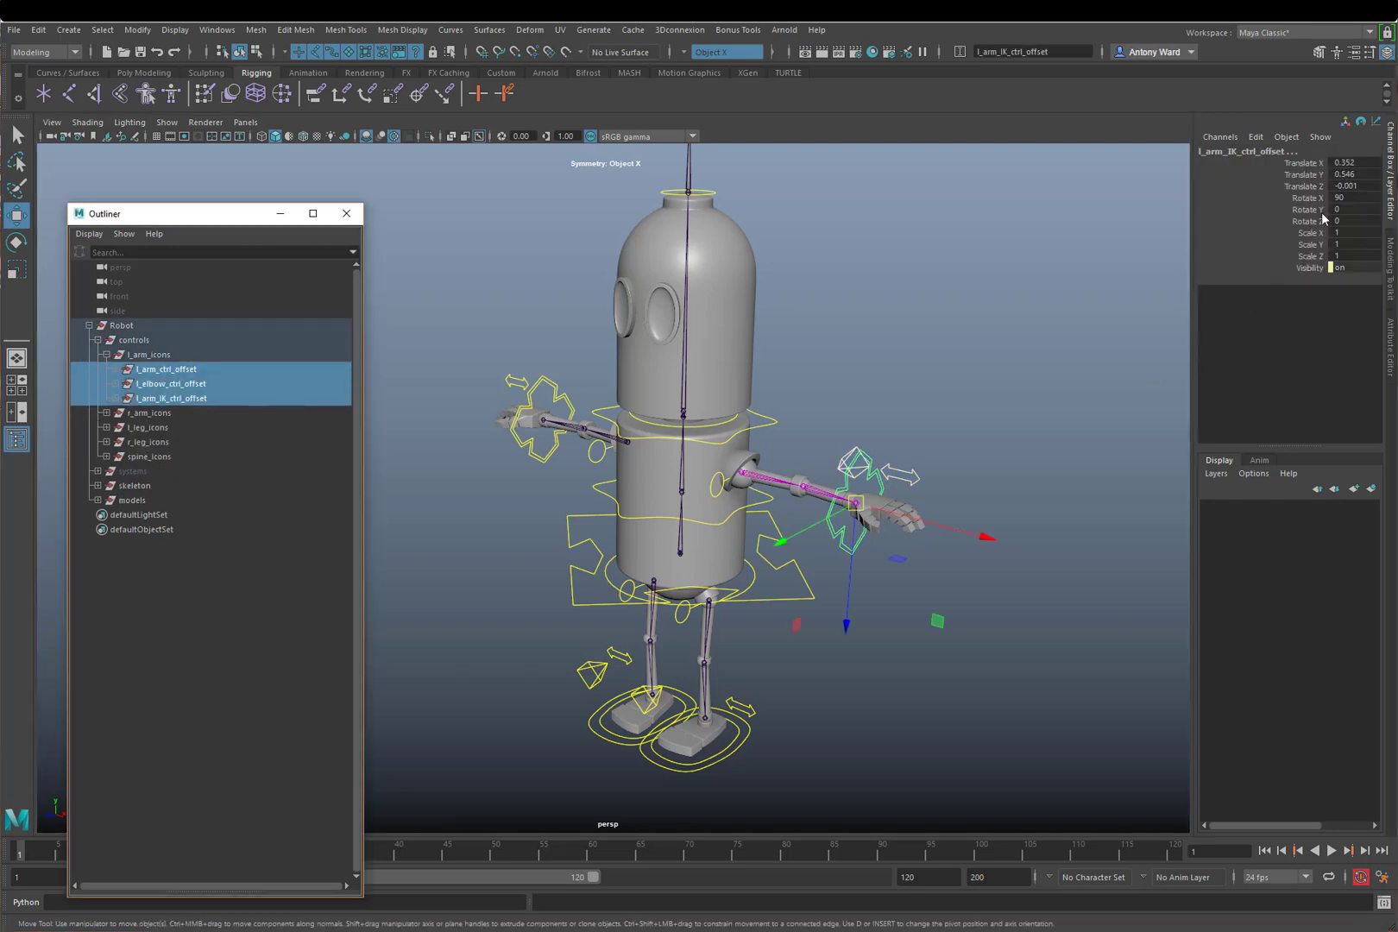
drag(1308, 163, 1307, 221)
shift+click(1310, 268)
right_click(1313, 269)
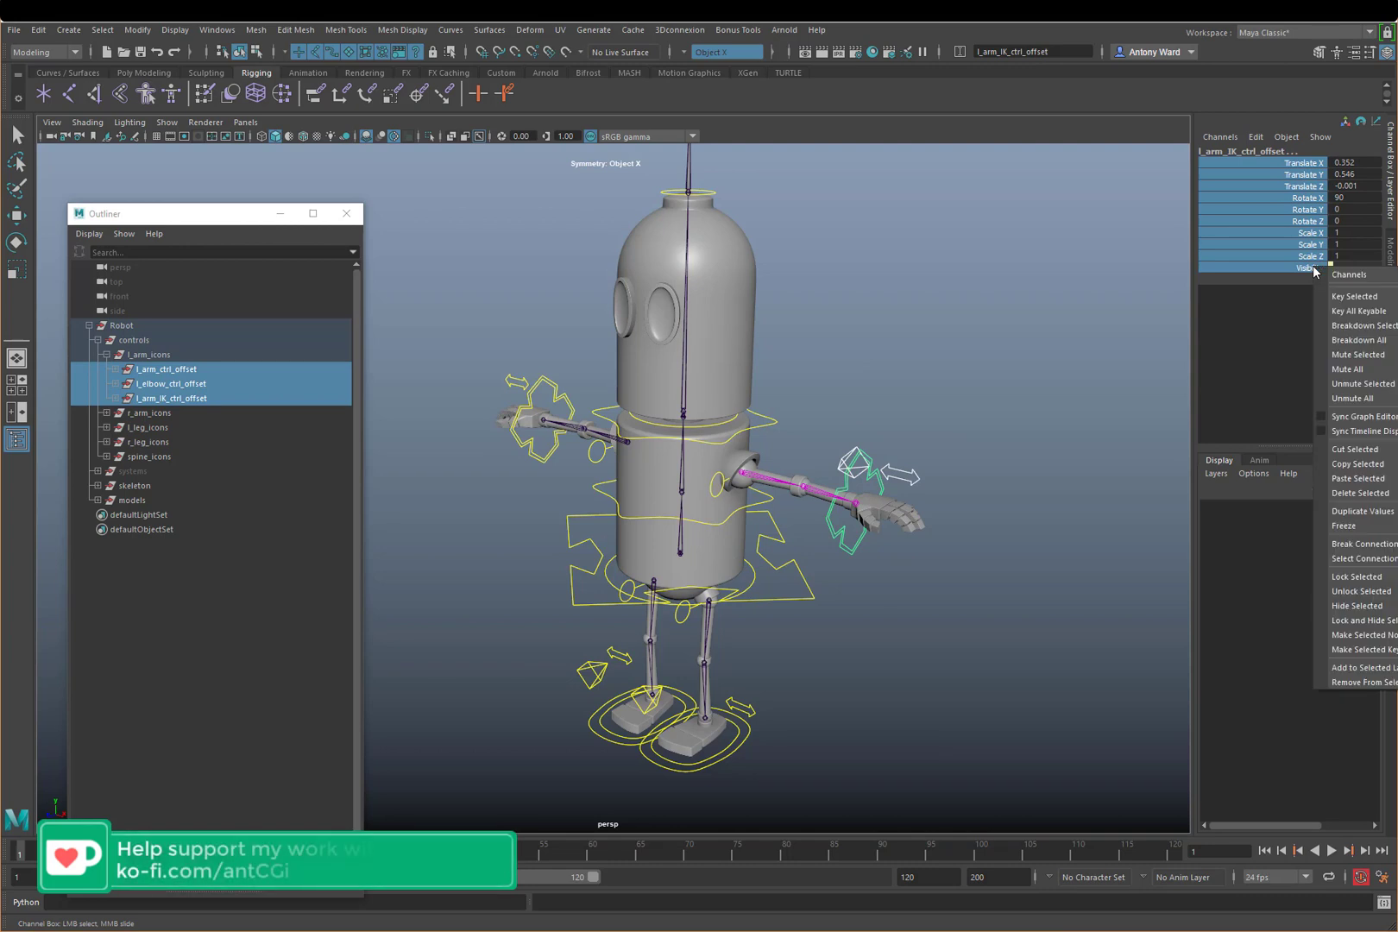
click(1350, 621)
key(w)
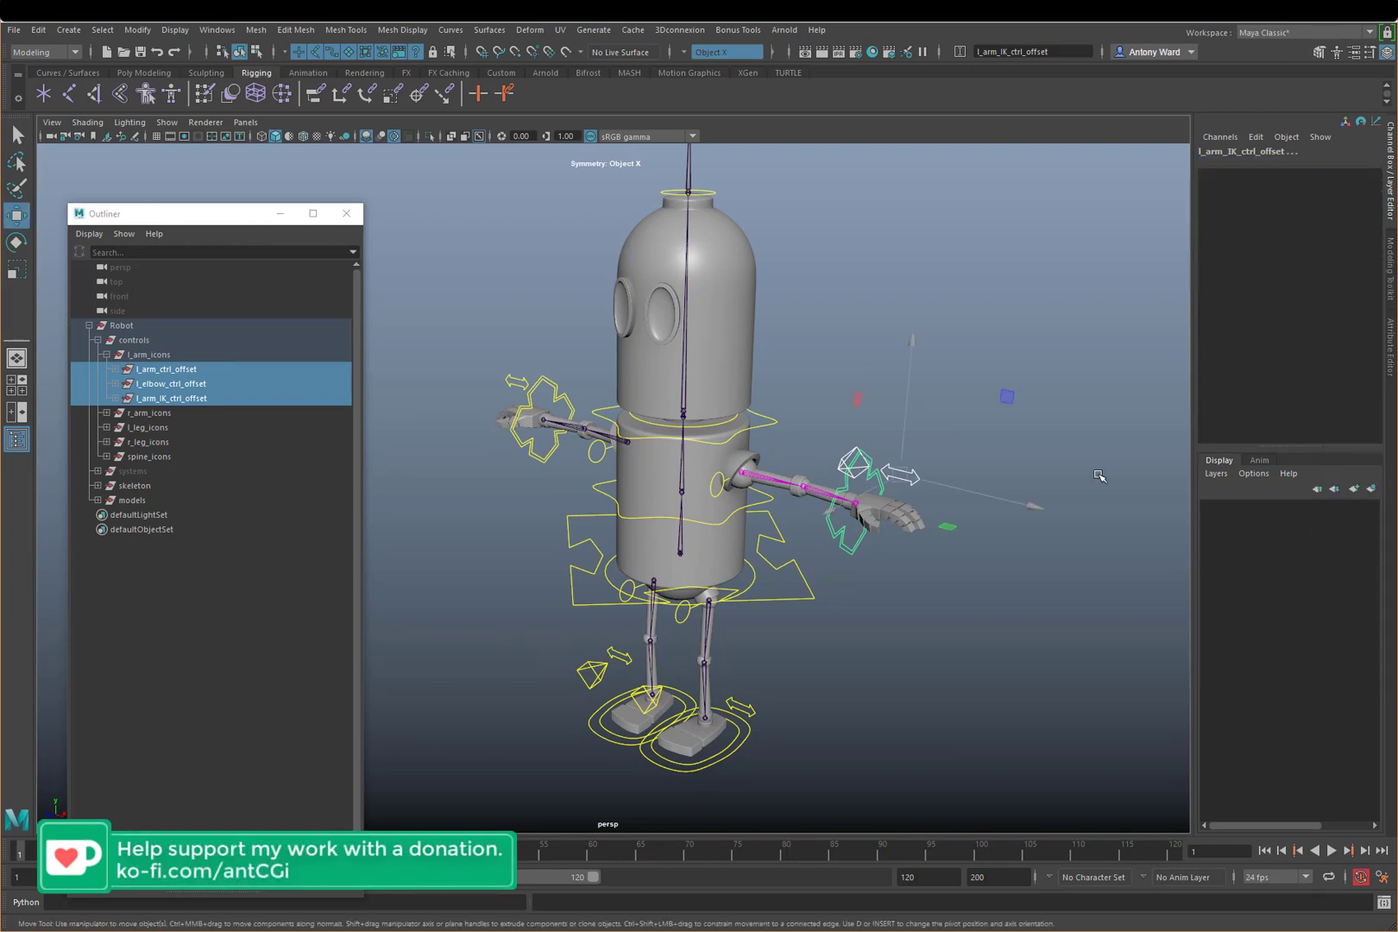
click(958, 603)
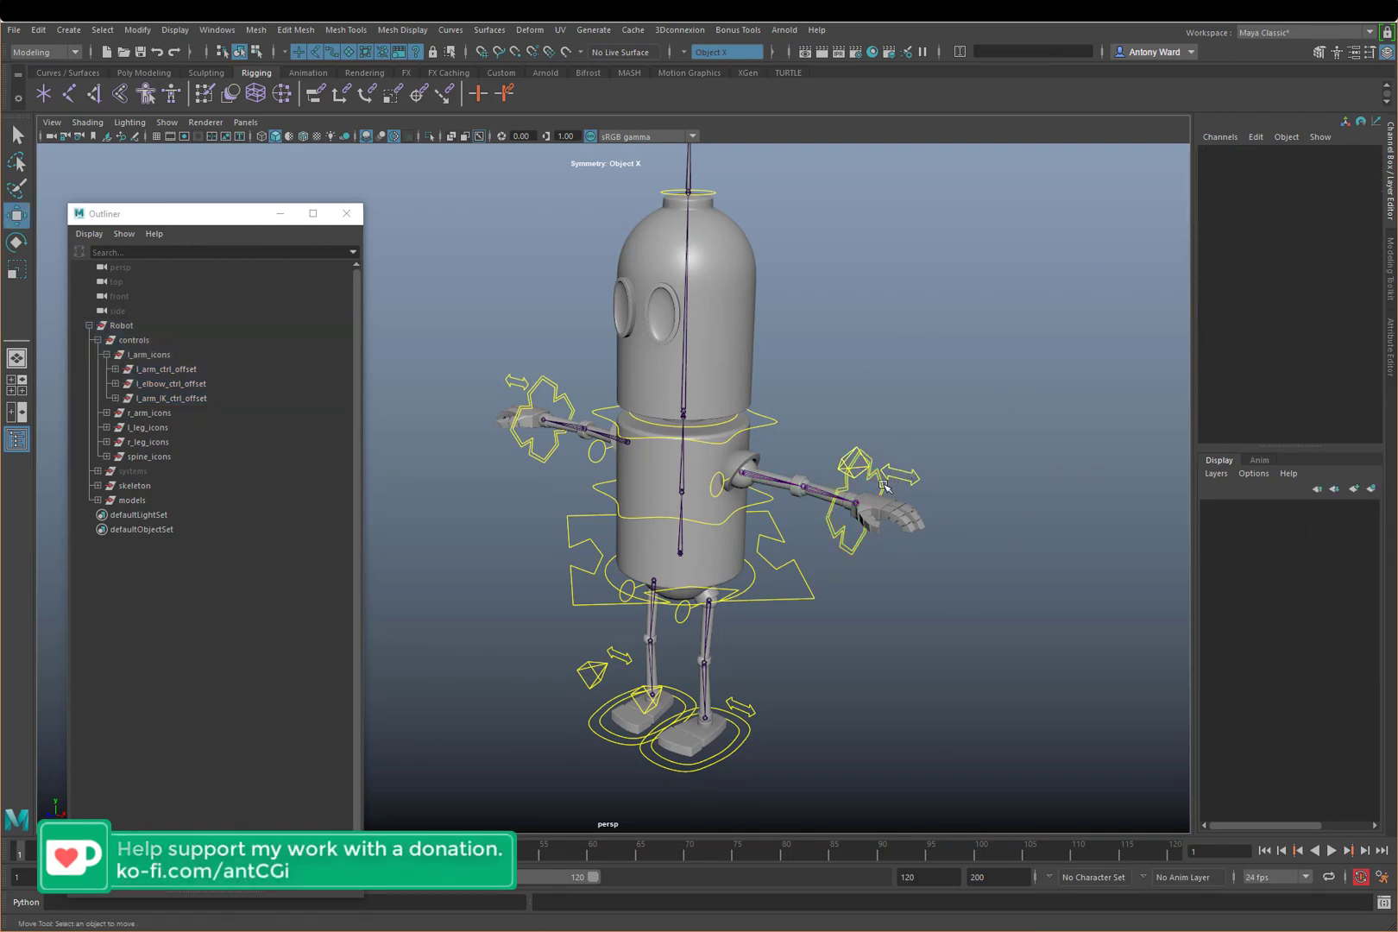
Step: Compare the available channels of l_arm_IK_ctrl with those of its locked offset group, and clear the selection
click(829, 515)
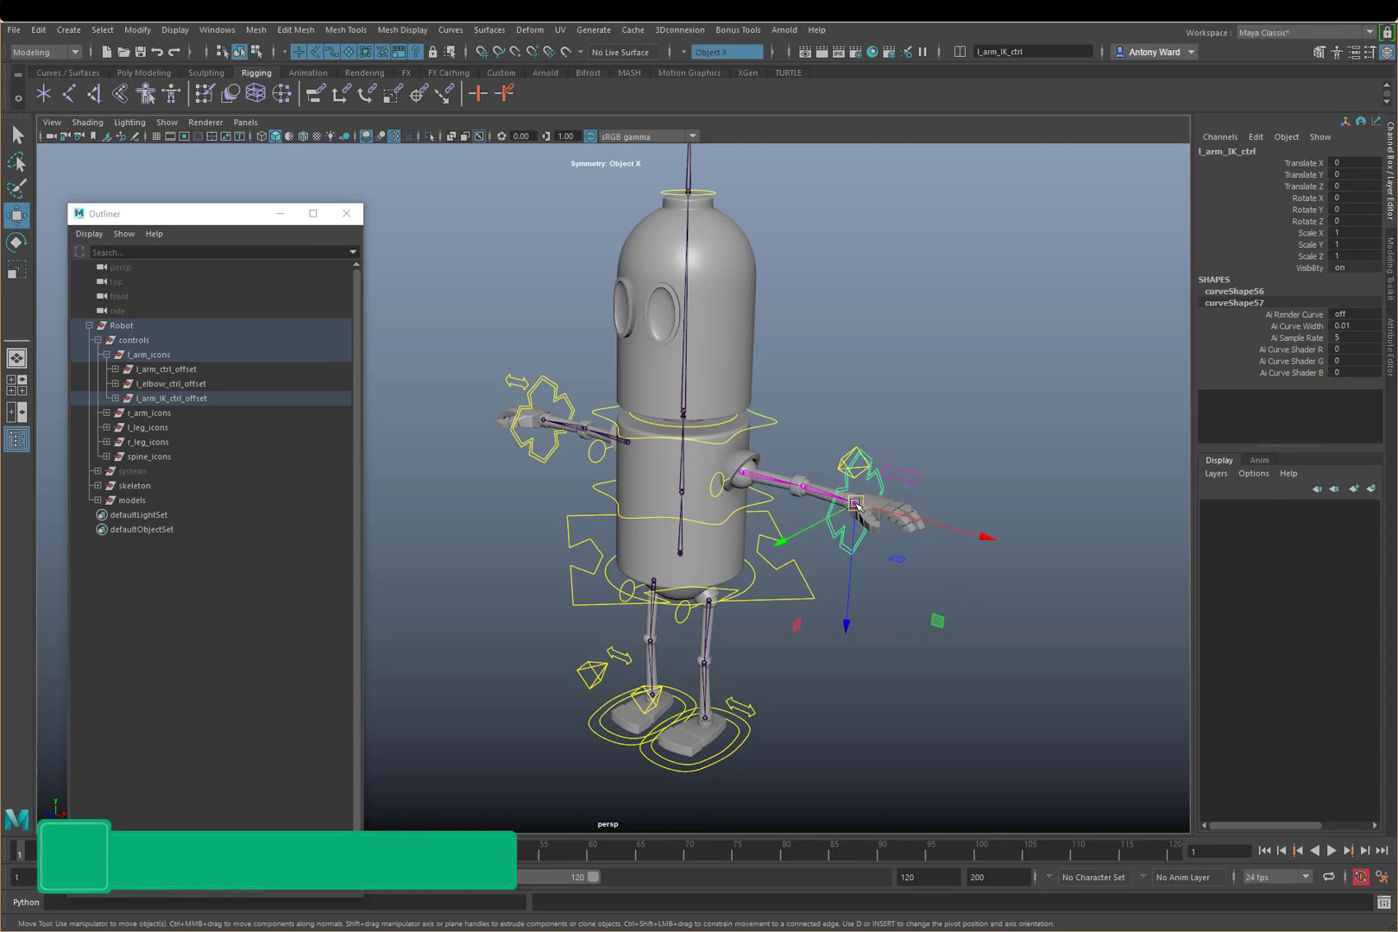
key(Up)
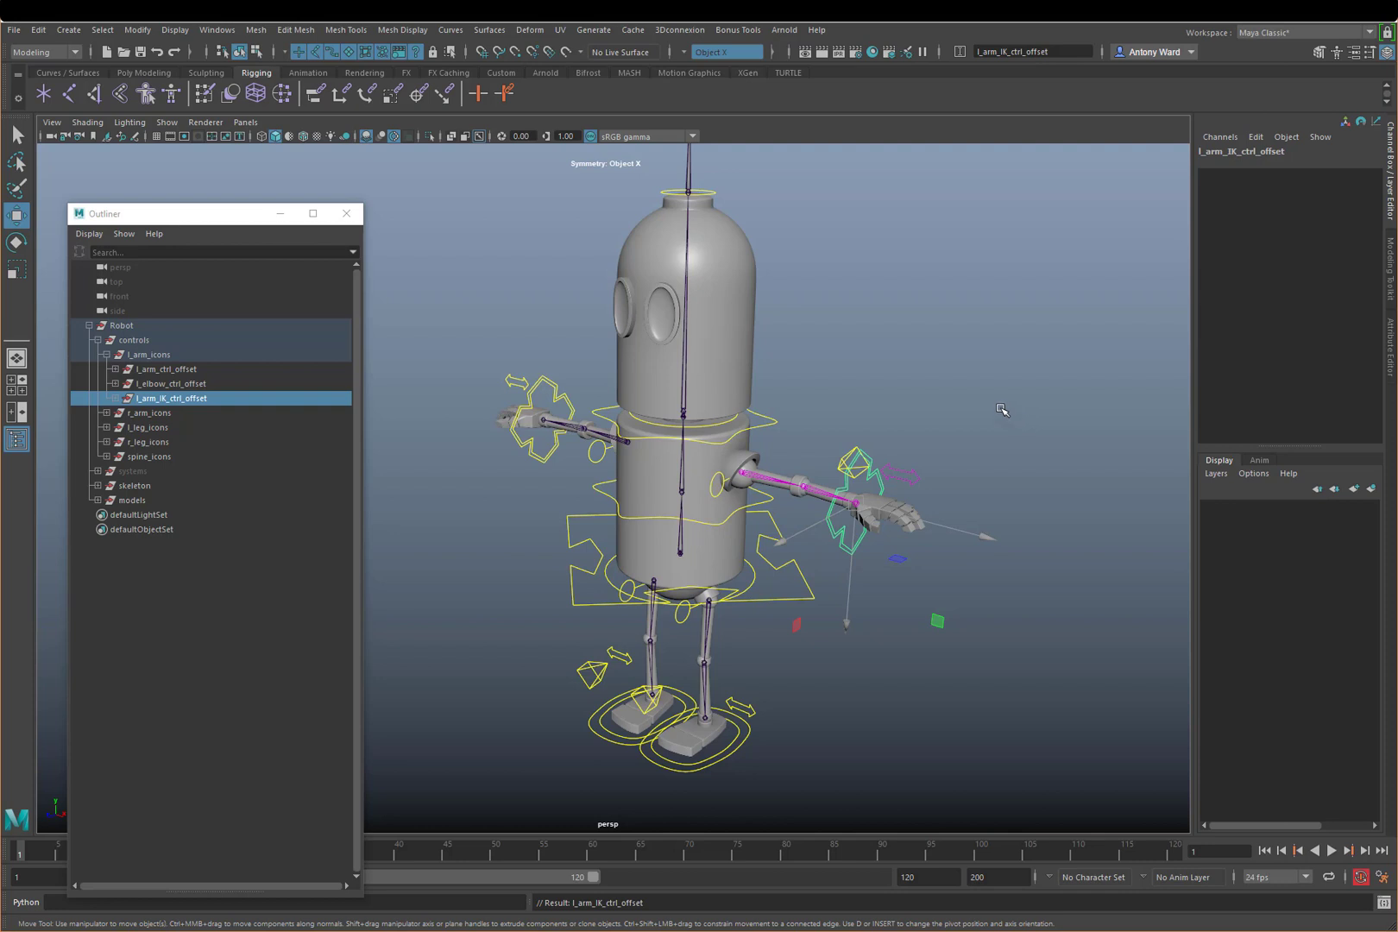
click(1010, 456)
Step: Lock and hide the Scale and Visibility channels of the arm and foot IK controls on both sides
click(850, 551)
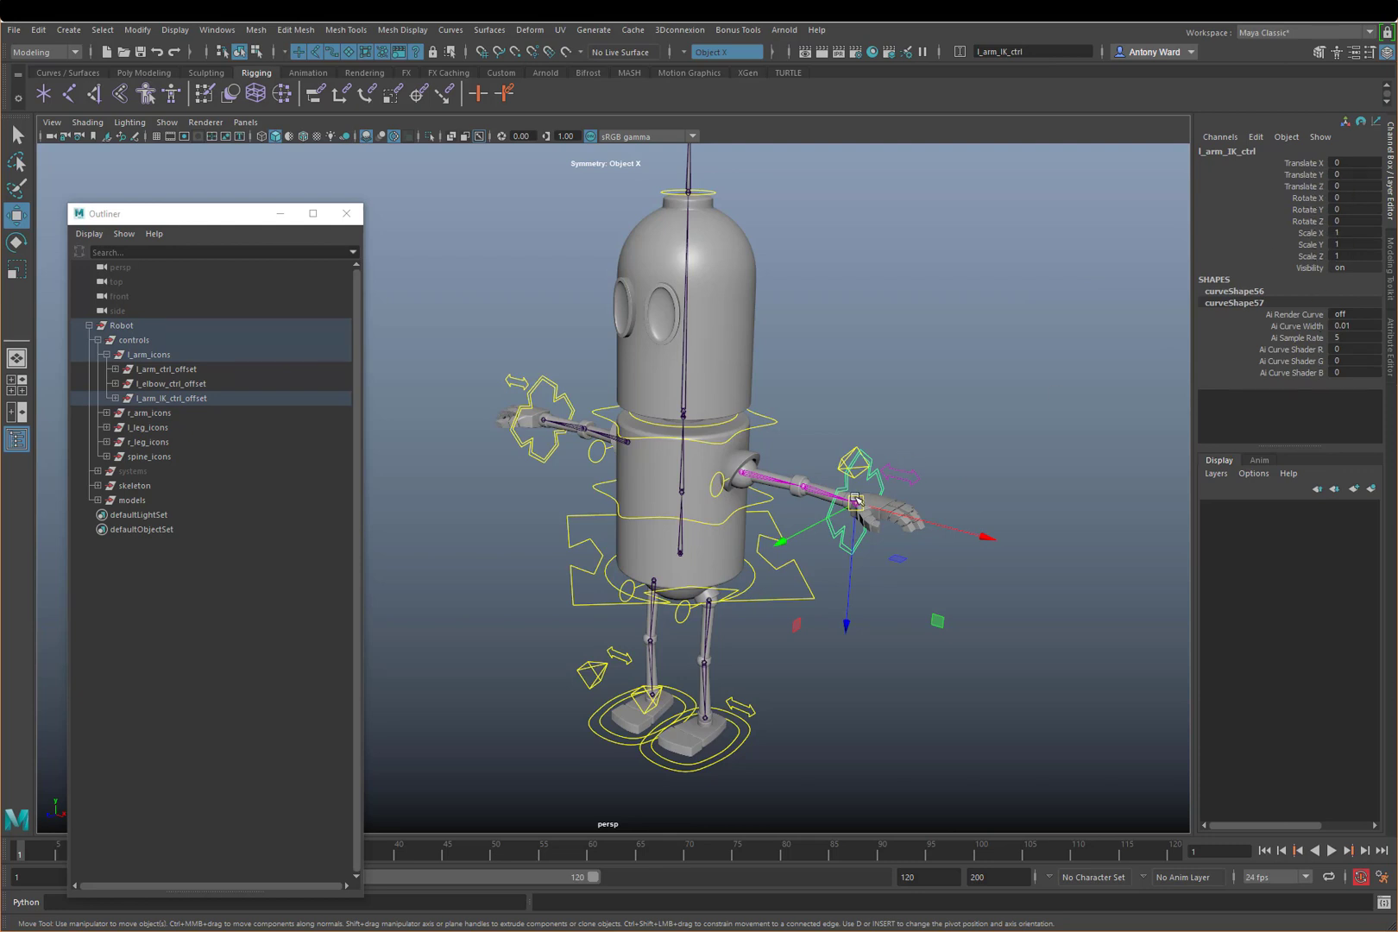
click(552, 454)
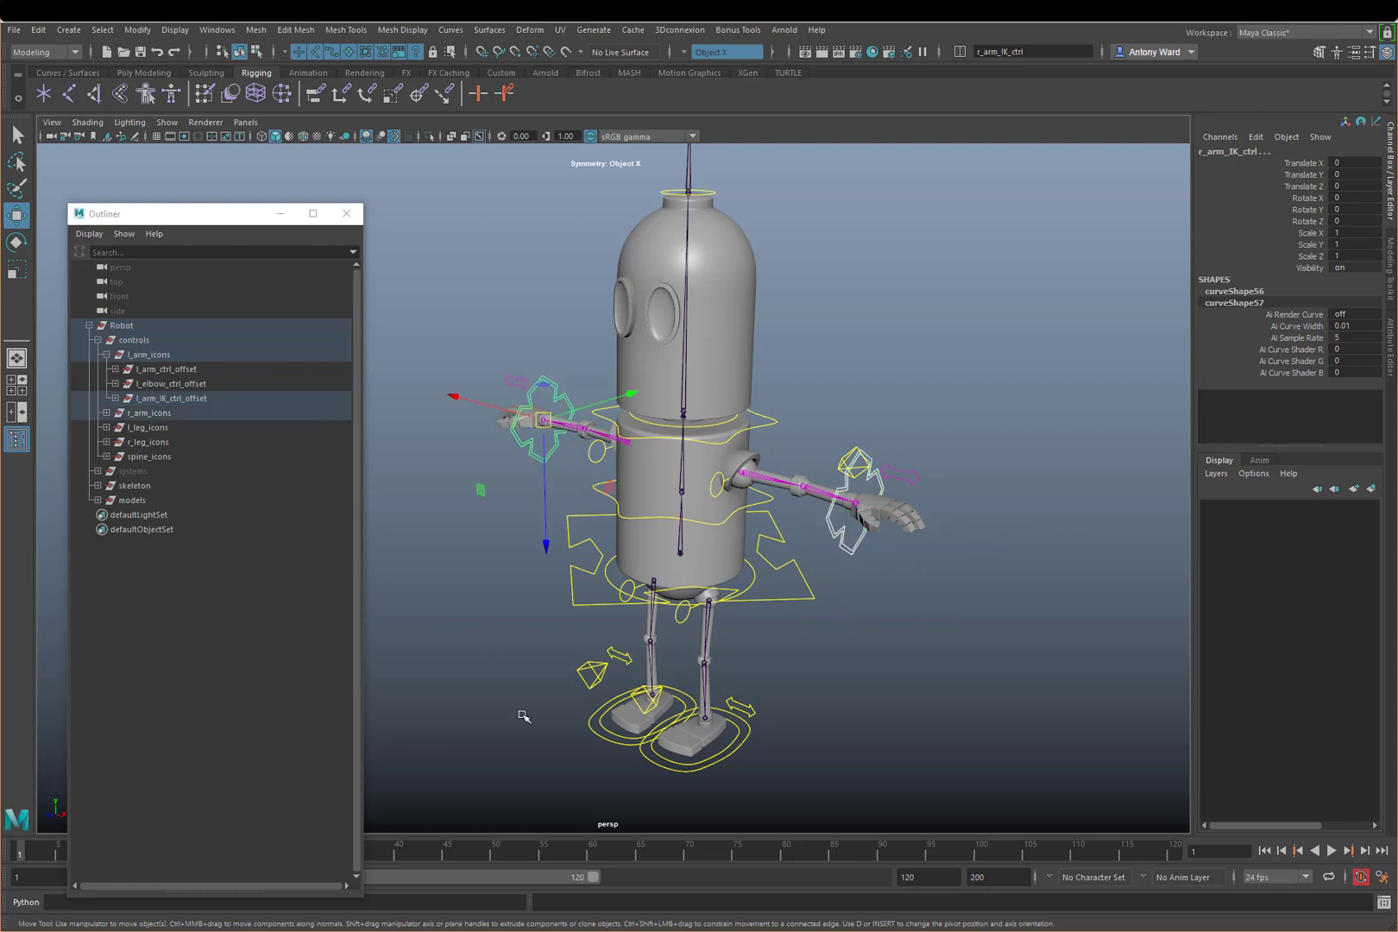
click(612, 744)
click(709, 767)
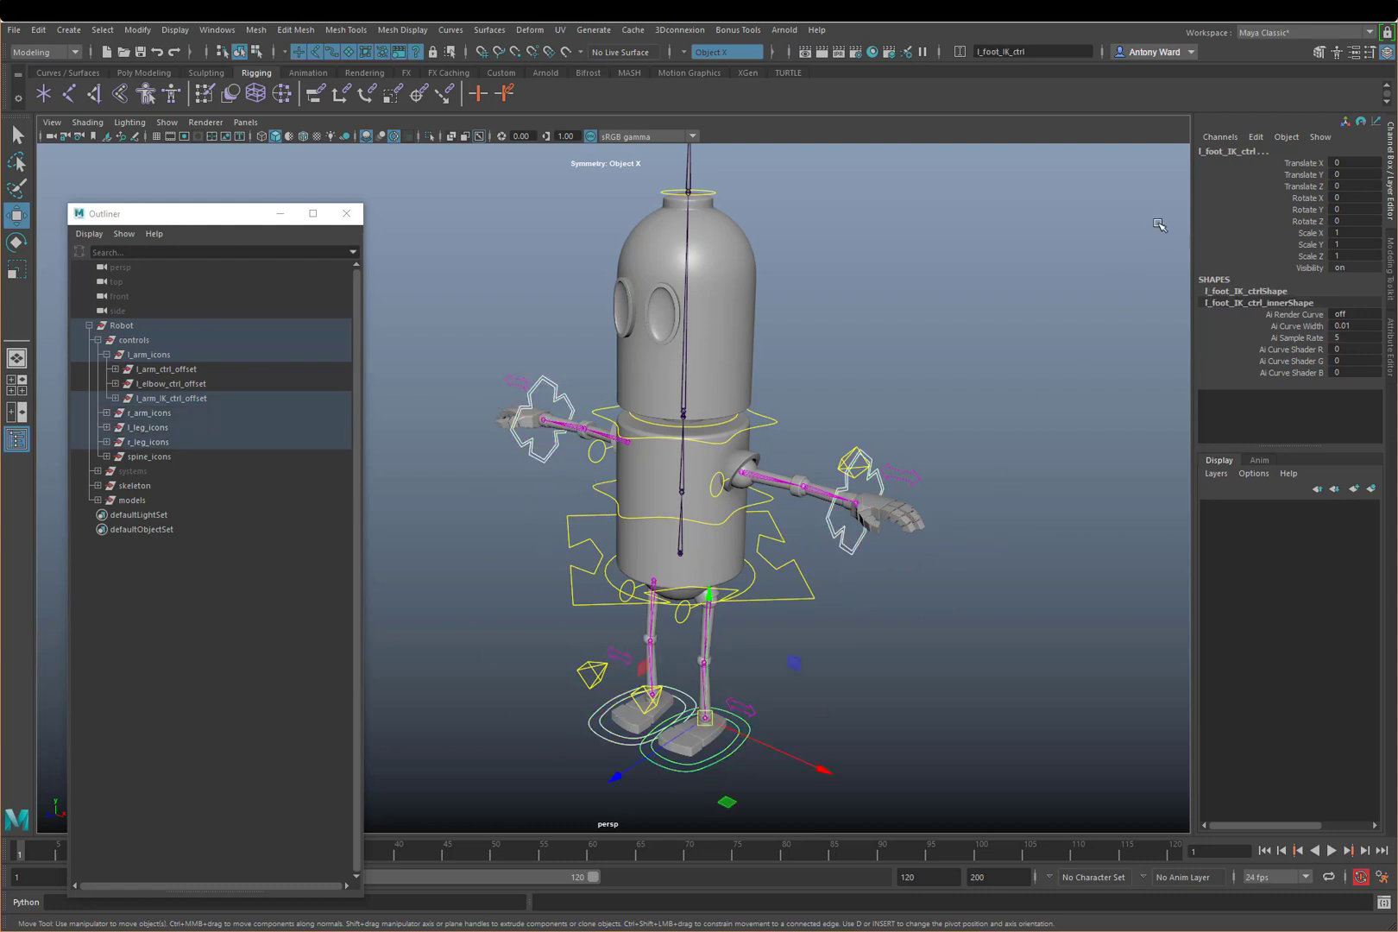
drag(1311, 269, 1312, 234)
right_click(1313, 237)
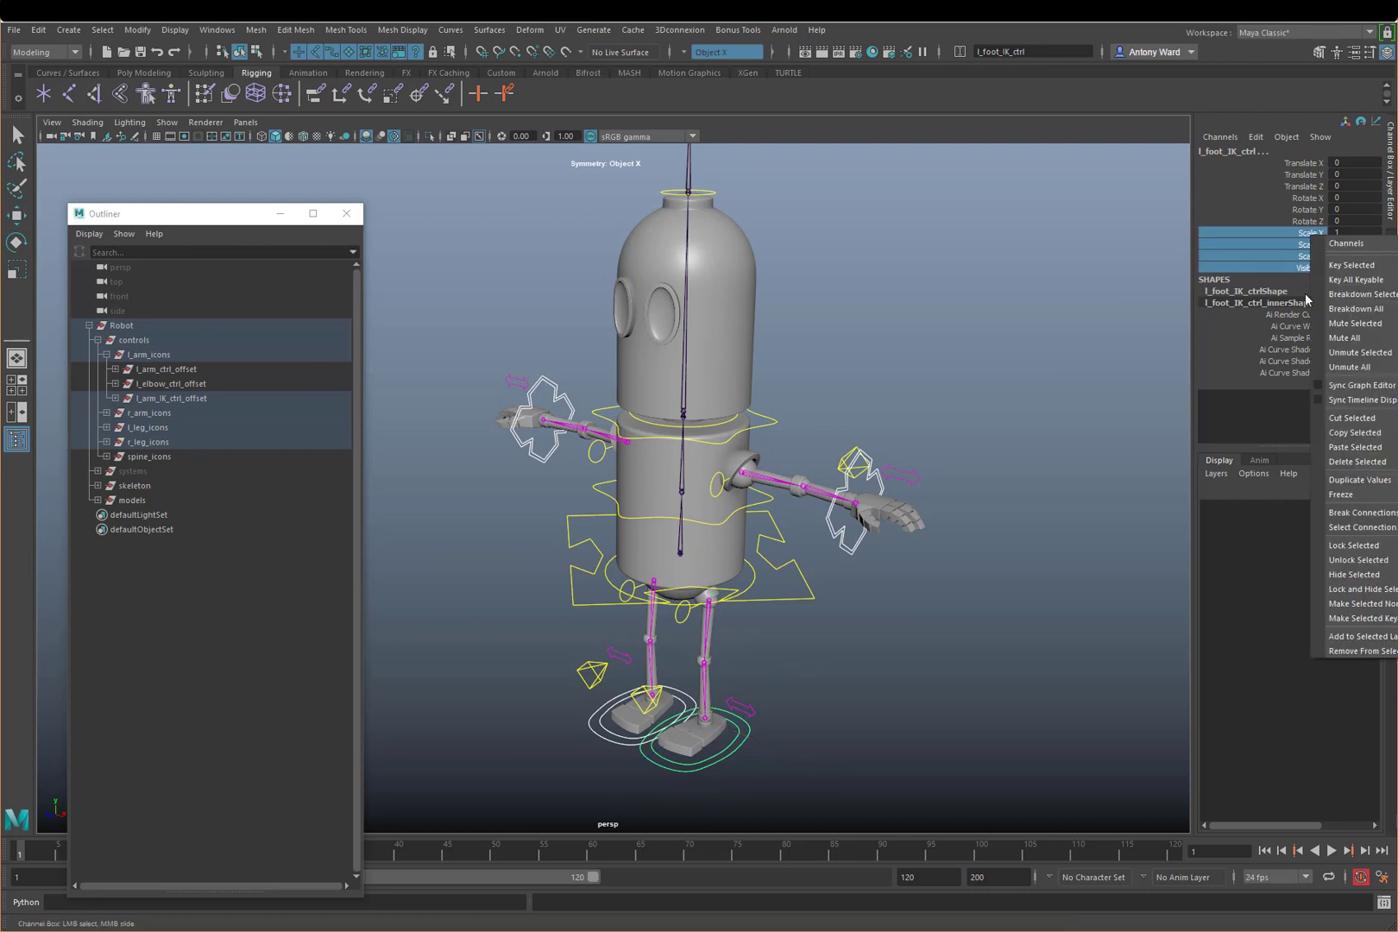
click(1358, 590)
key(w)
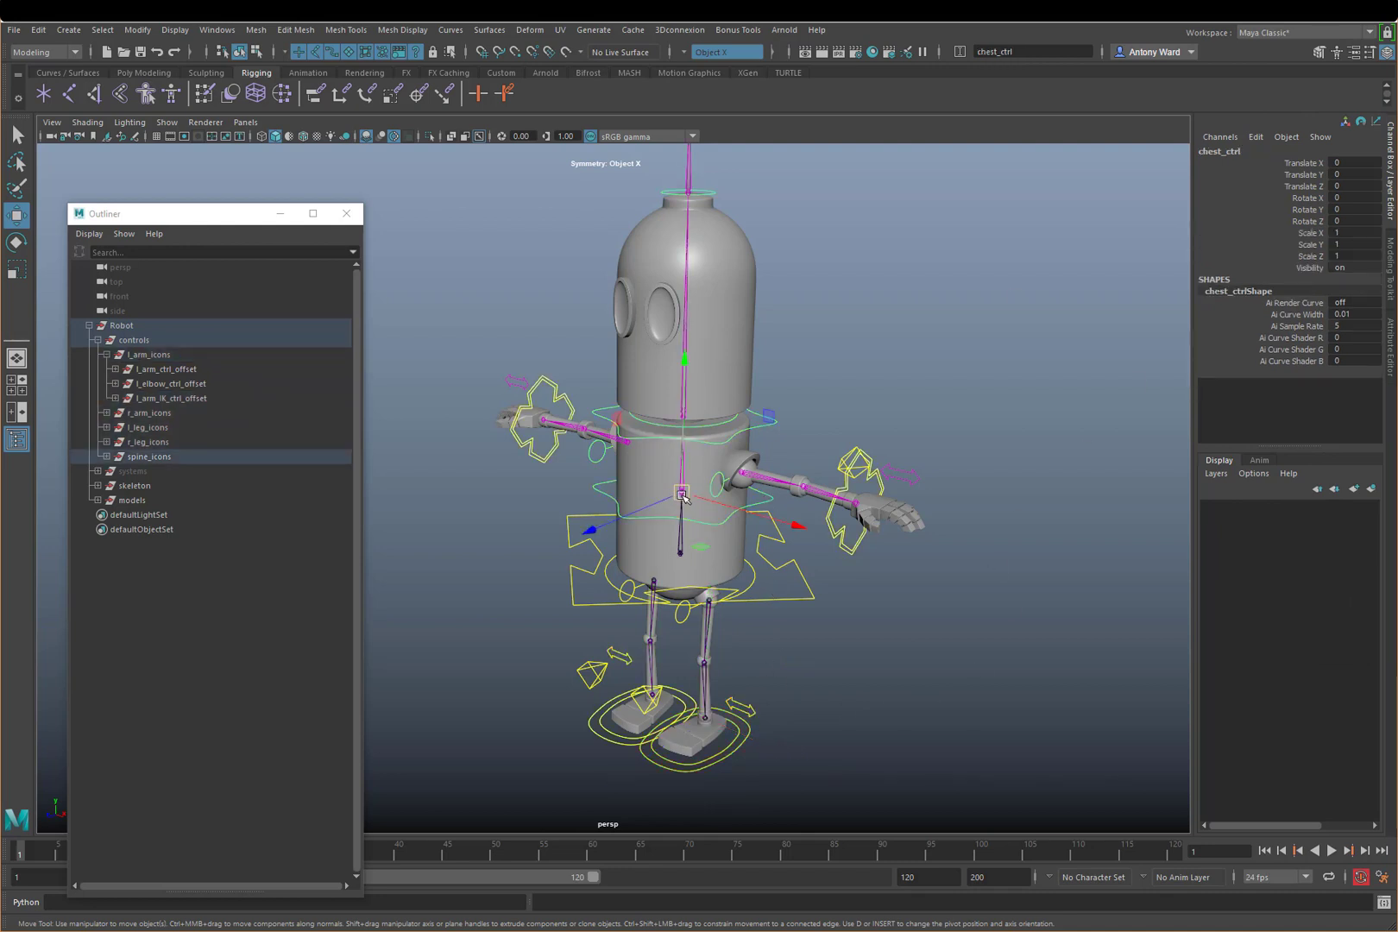
Step: Clear the chest_ctrl selection, inspect the channels of l_elbow_ctrl and deselect it
alt+right_drag(963, 469, 849, 442)
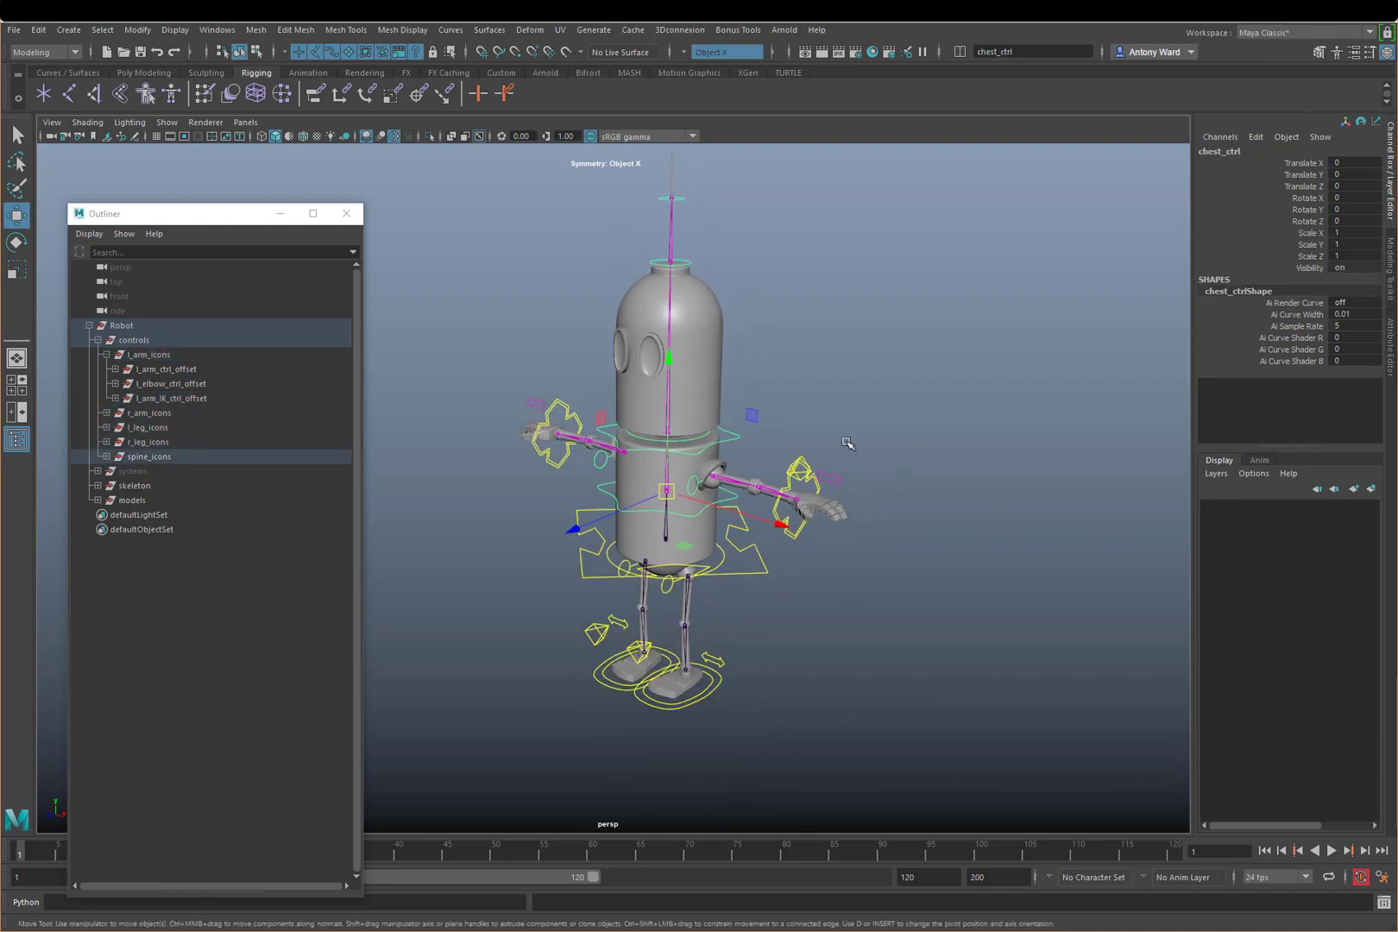
alt+drag(848, 443, 868, 468)
click(941, 435)
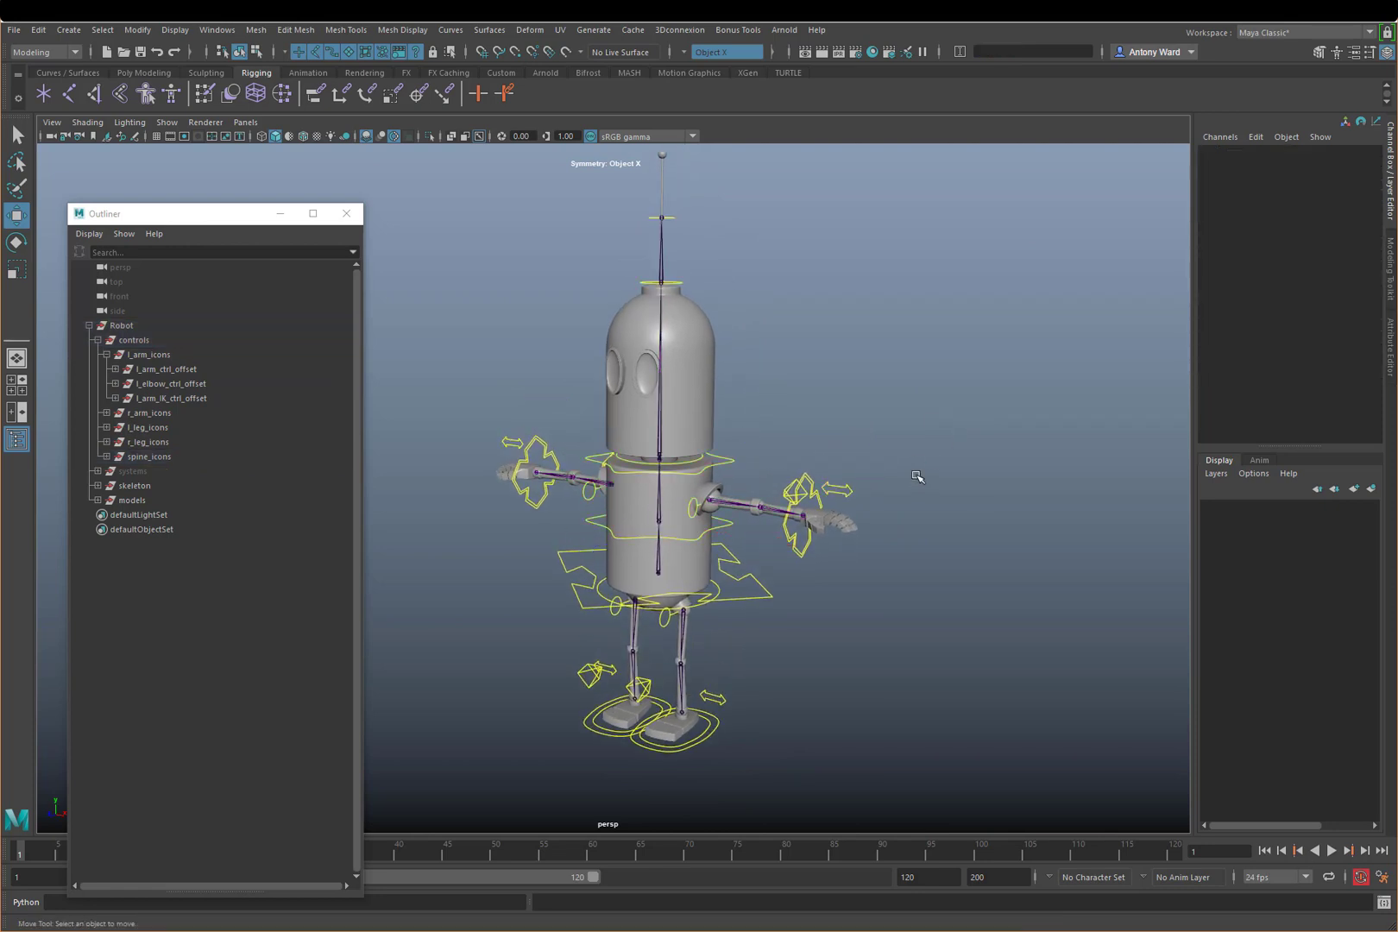
click(789, 493)
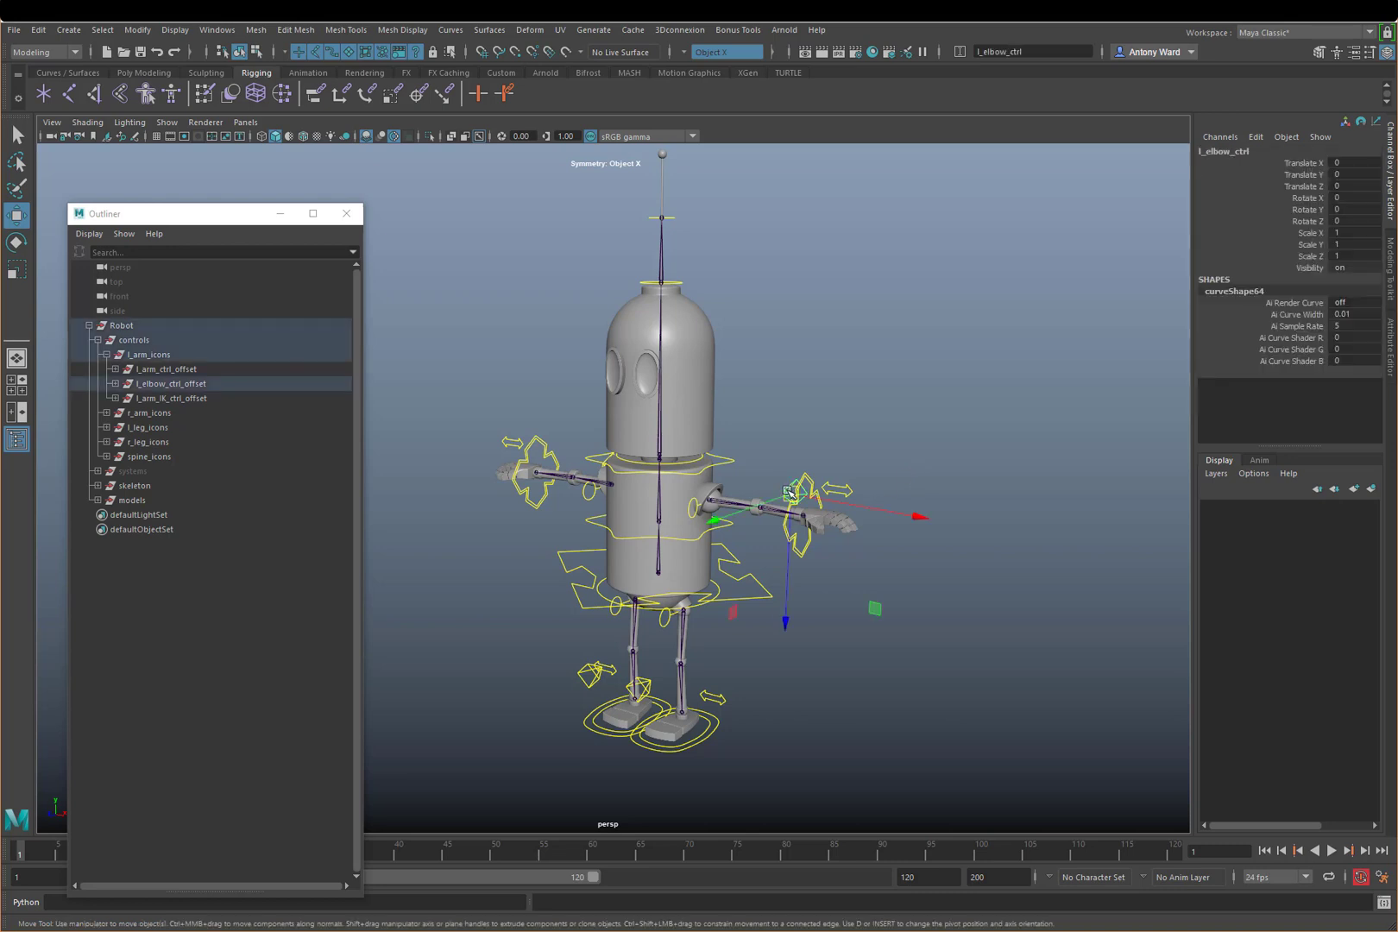
click(806, 404)
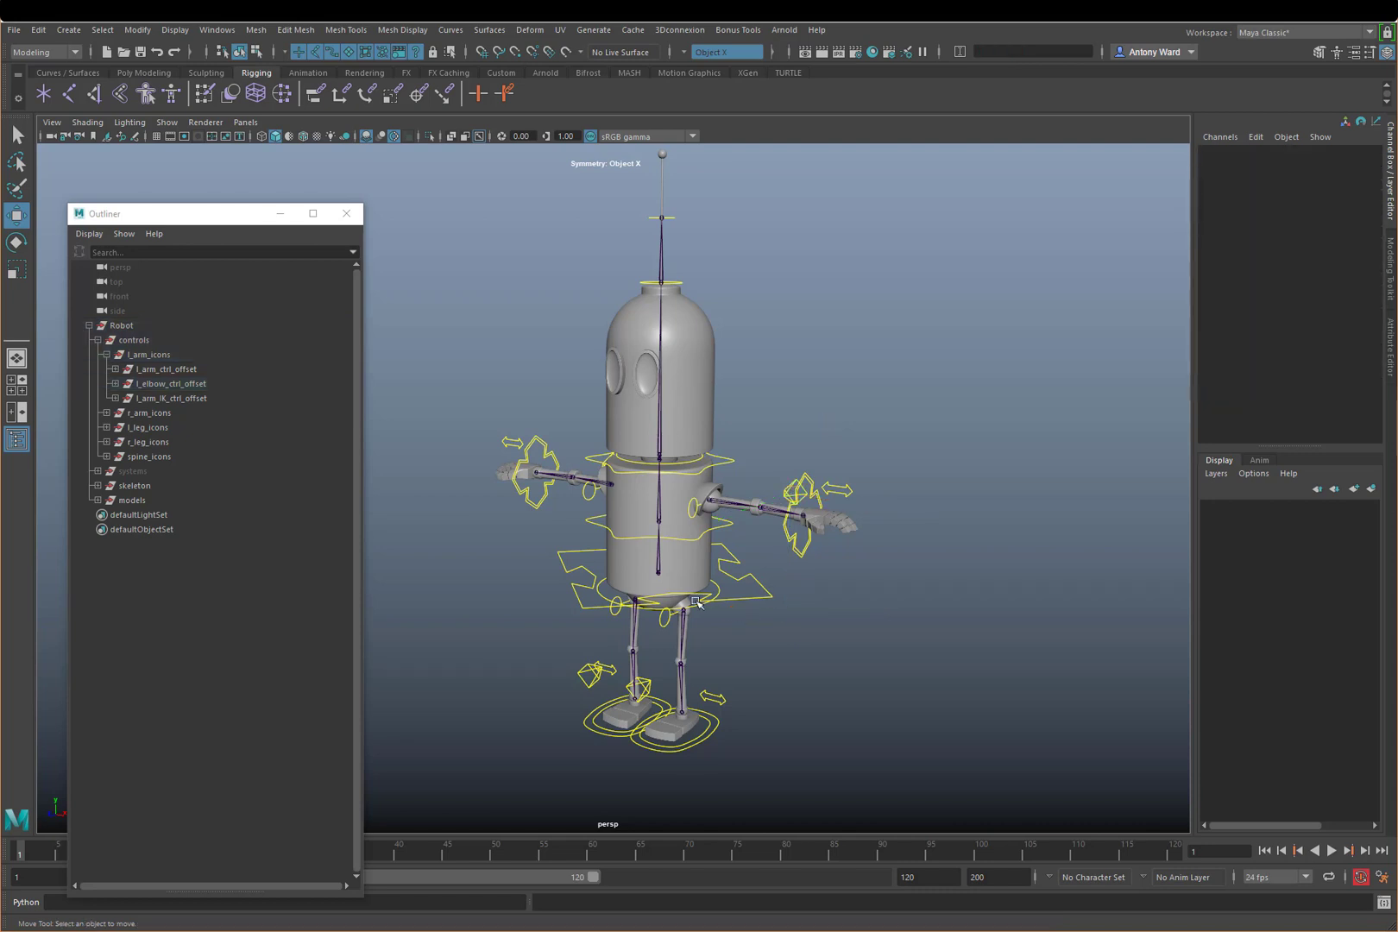
Step: Examine the robot's left arm and hand and their surrounding controls up close from several angles
alt+drag(697, 602, 622, 613)
alt+right_drag(622, 613, 792, 444)
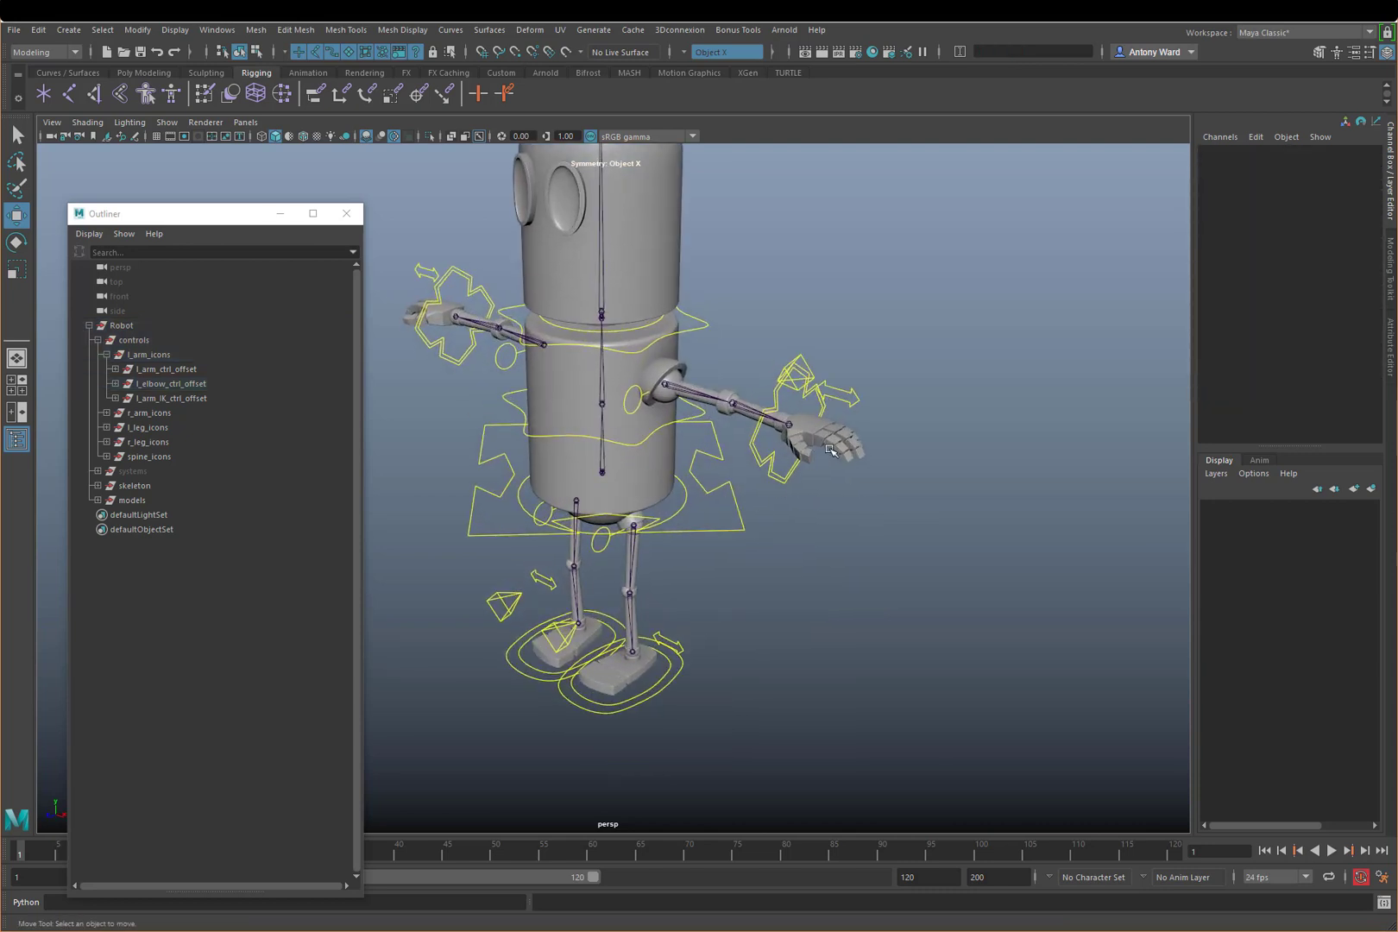
alt+drag(740, 548, 680, 555)
alt+right_drag(680, 555, 914, 548)
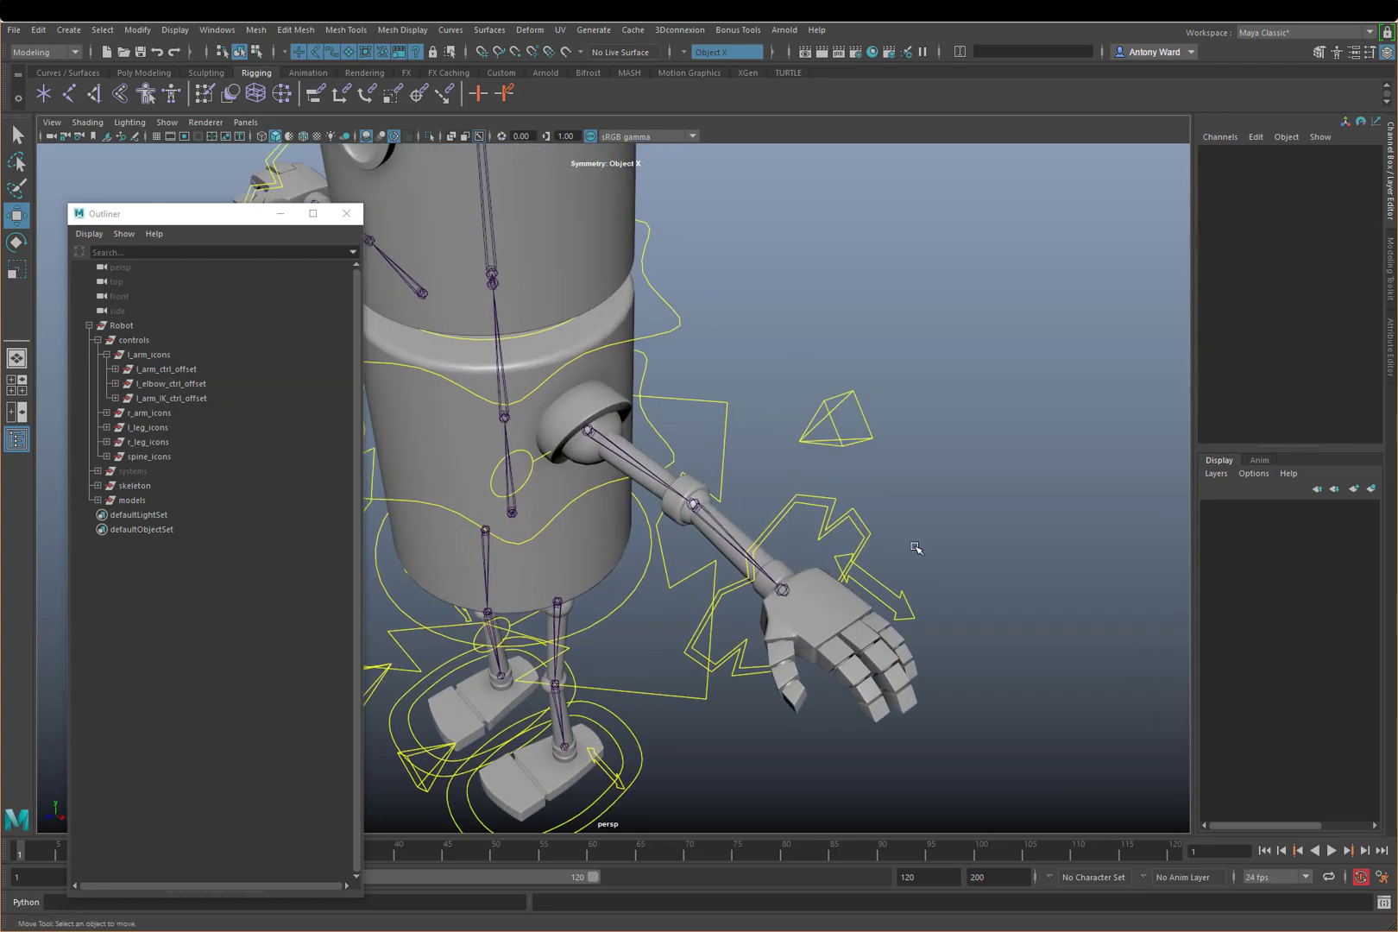
alt+middle_drag(798, 641, 781, 605)
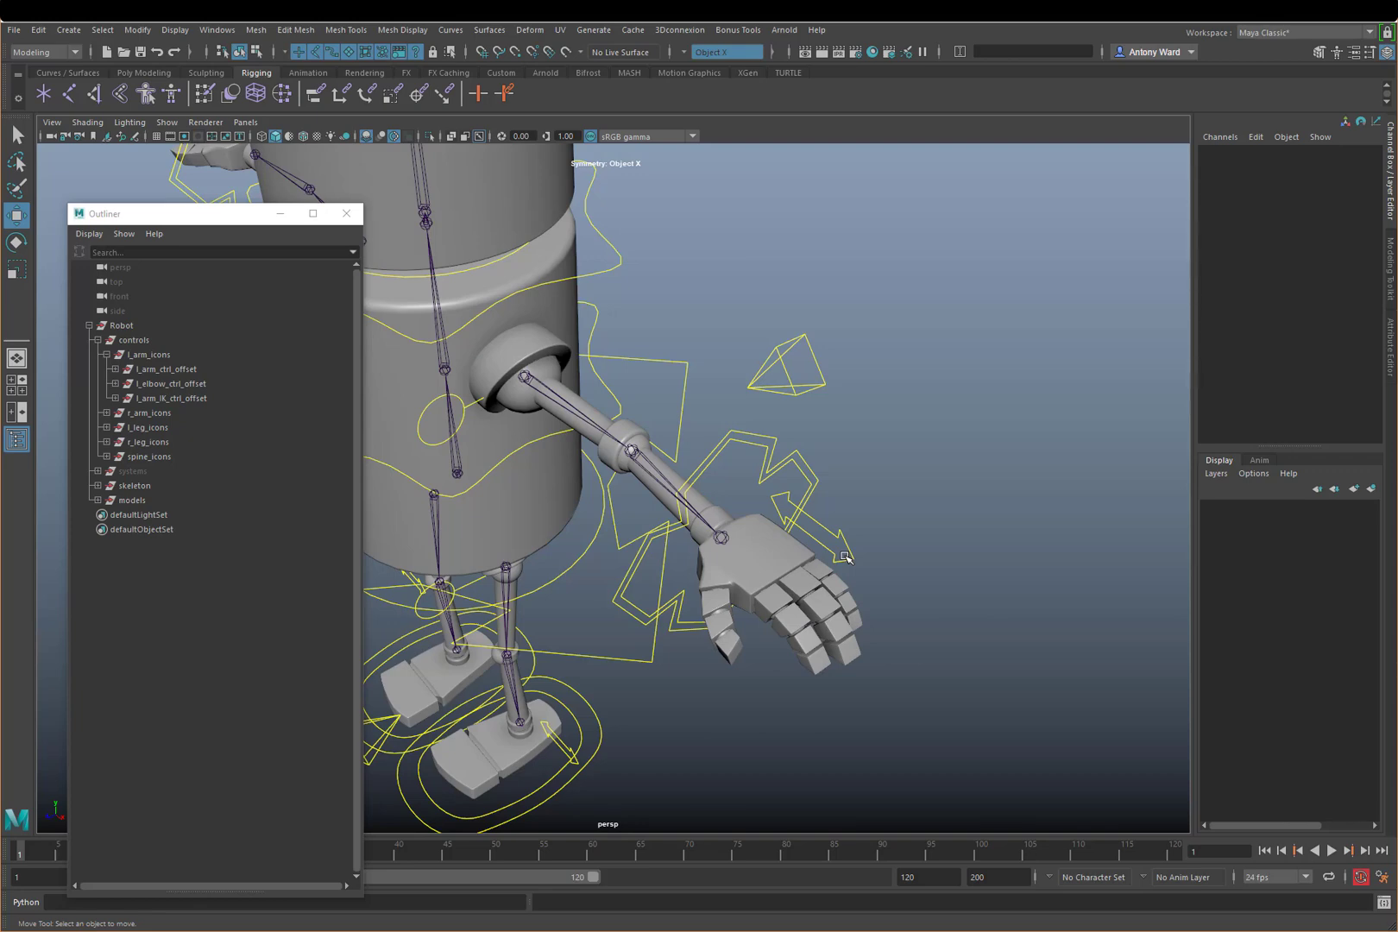
alt+drag(804, 542, 704, 517)
scroll(808, 524, down, 5)
scroll(786, 523, up, 1)
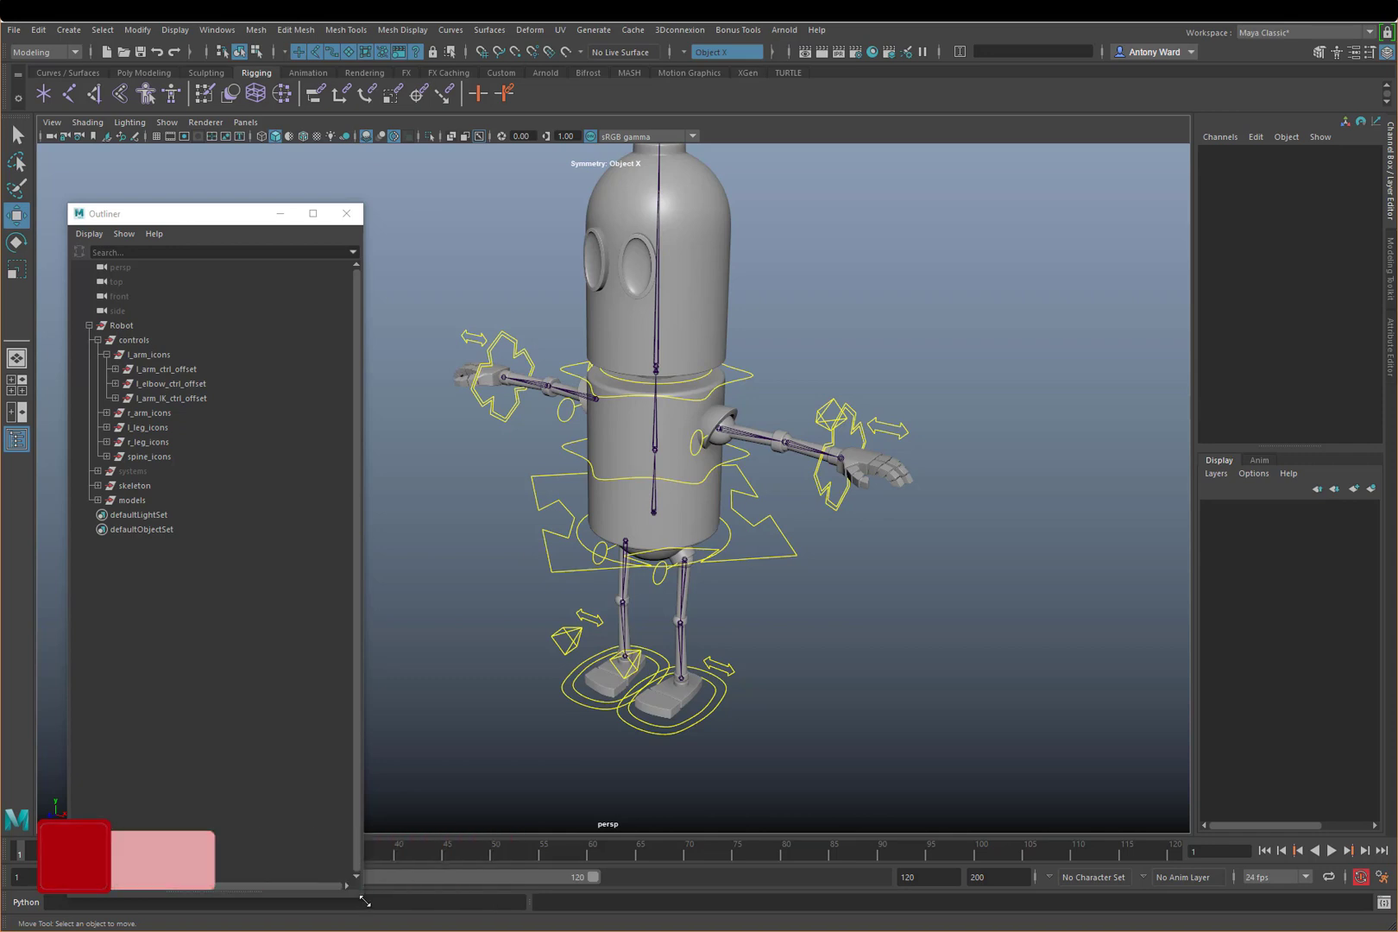
Step: Shrink the Outliner window and frame the whole robot in the perspective view
drag(362, 897, 281, 627)
alt+drag(847, 496, 844, 475)
alt+middle_drag(844, 475, 781, 604)
alt+right_drag(781, 604, 705, 577)
alt+middle_drag(705, 576, 718, 534)
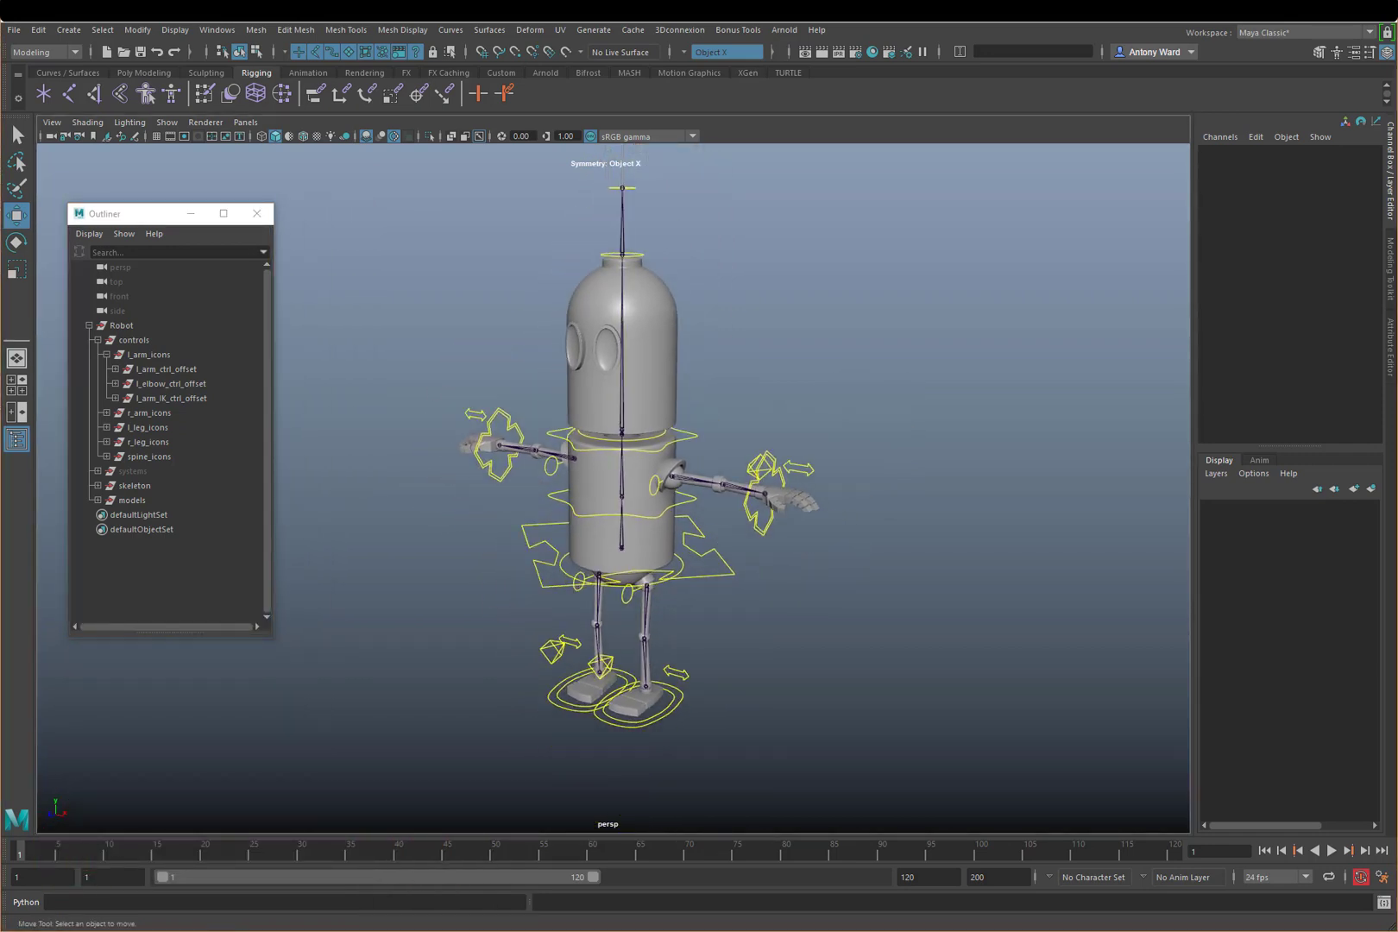